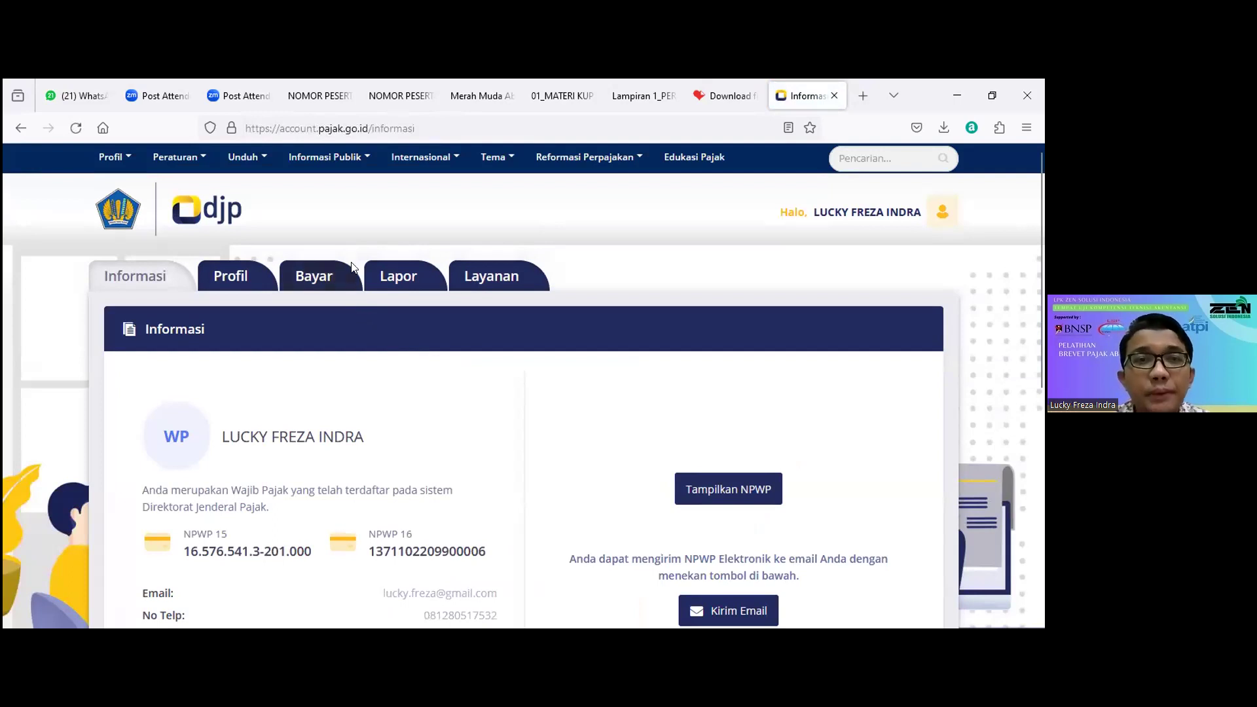
Open the e-Billing service from Bayar and zoom the browser page to 100%.
left_click(310, 271)
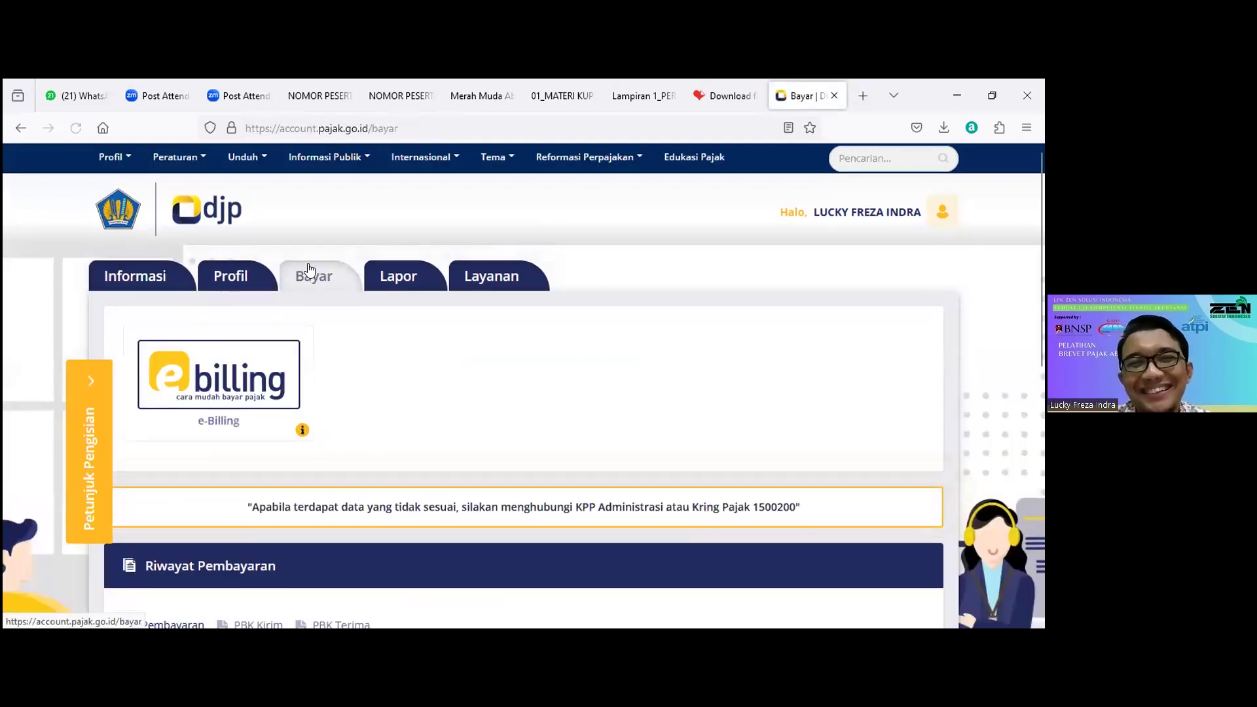
left_click(205, 368)
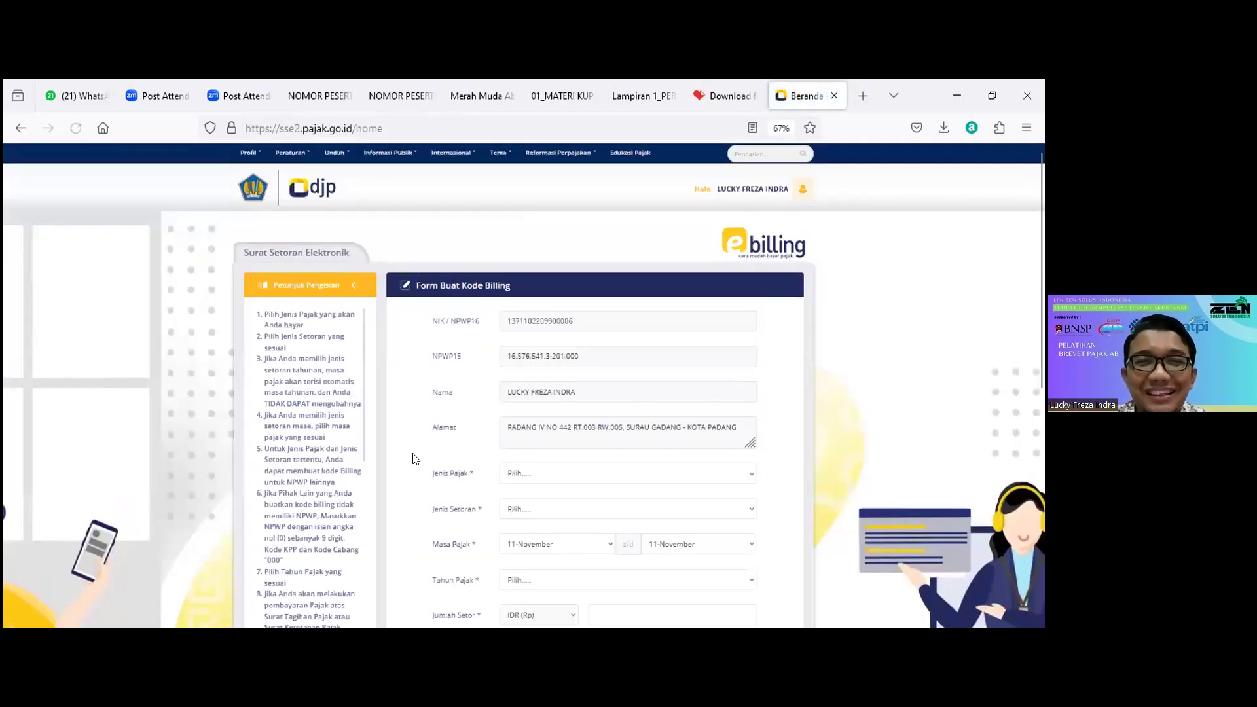
left_click(1026, 128)
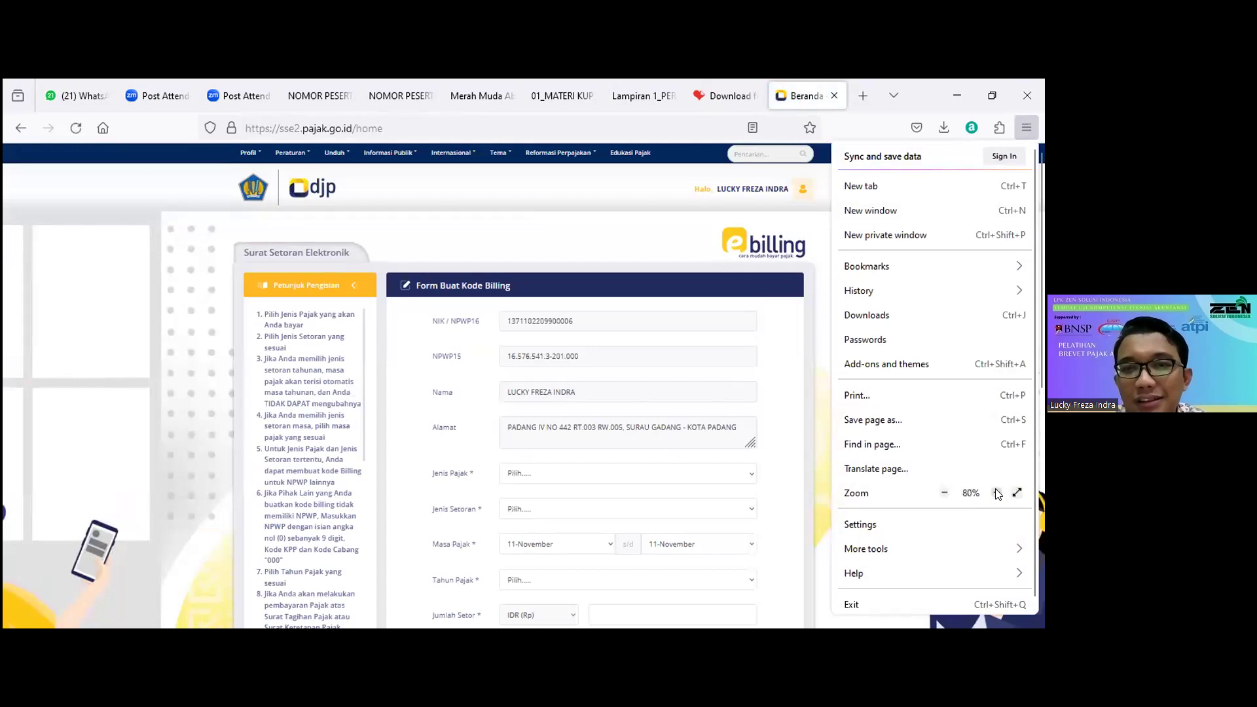
left_click(996, 492)
left_click(997, 492)
left_click(698, 267)
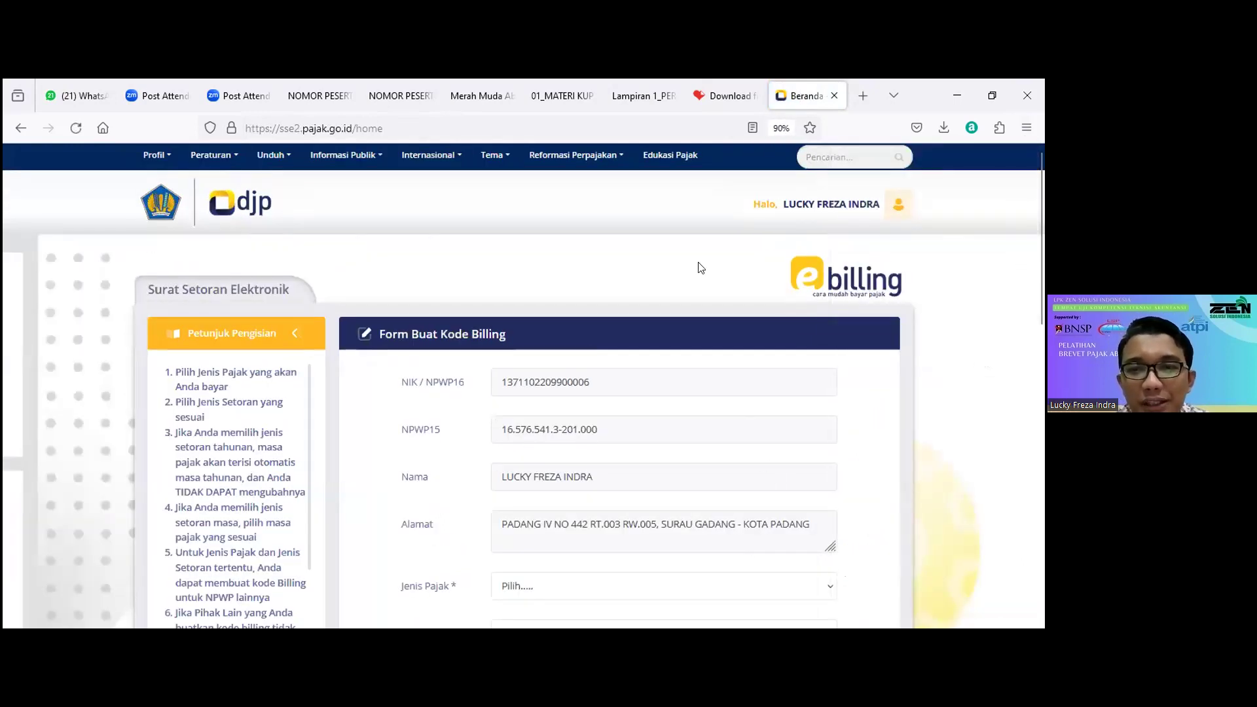
scroll(698, 265, "down", 2)
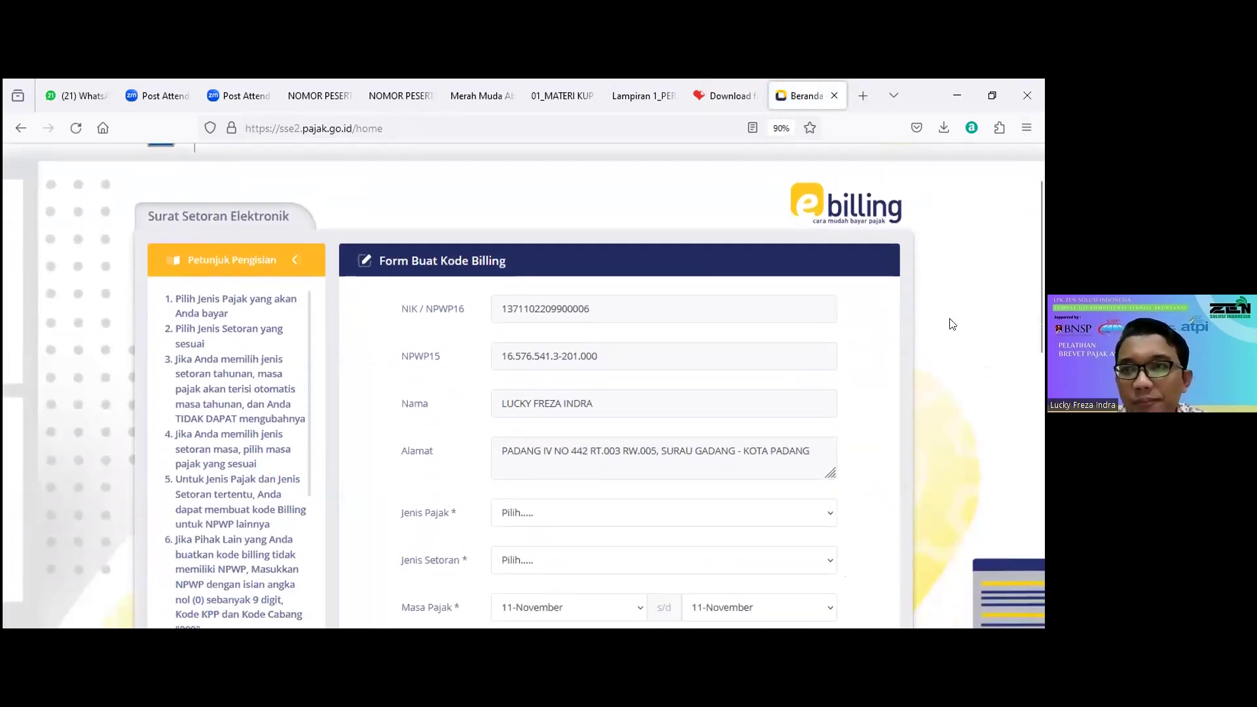
left_click(1026, 126)
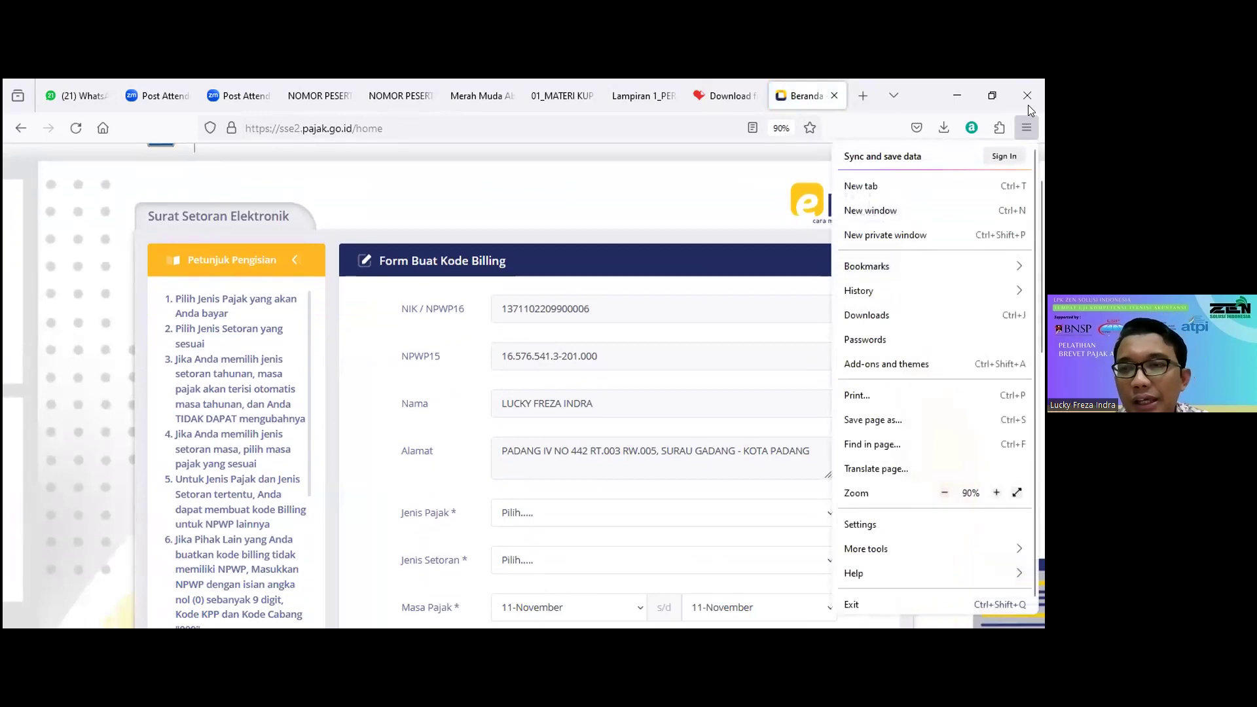
left_click(996, 493)
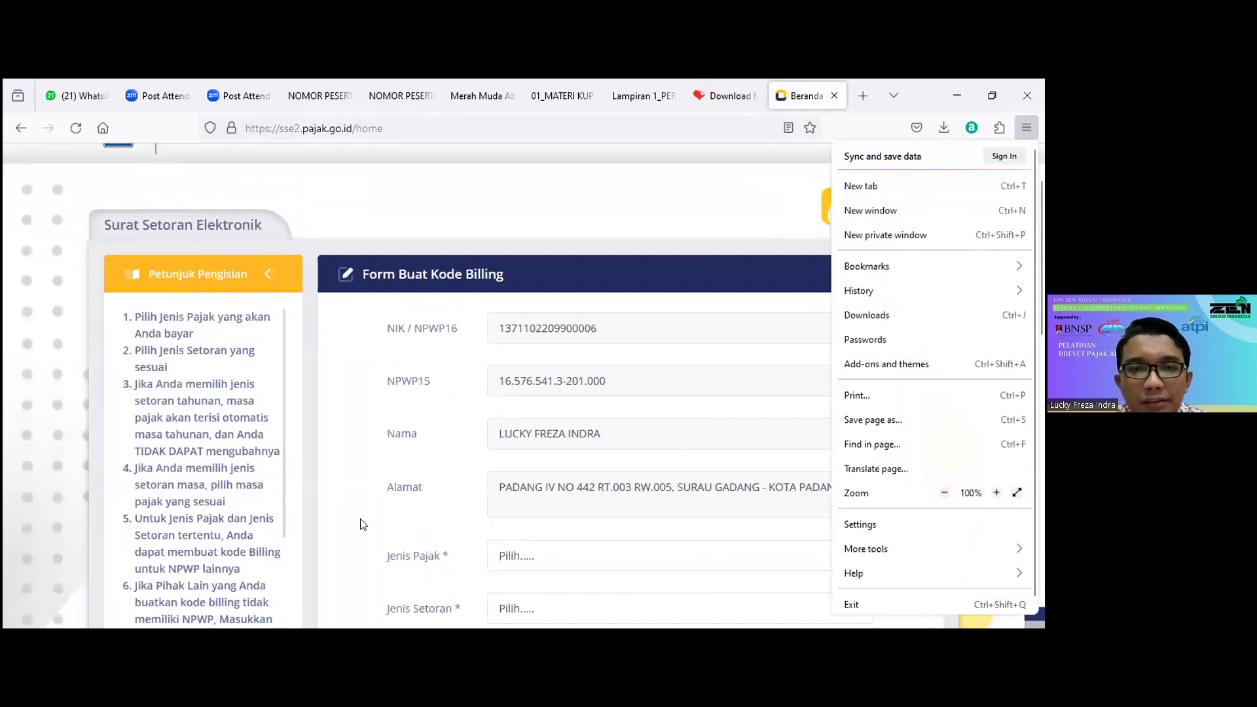
Set the Jenis Pajak to 411121-PPh Pasal 21.
left_click(533, 553)
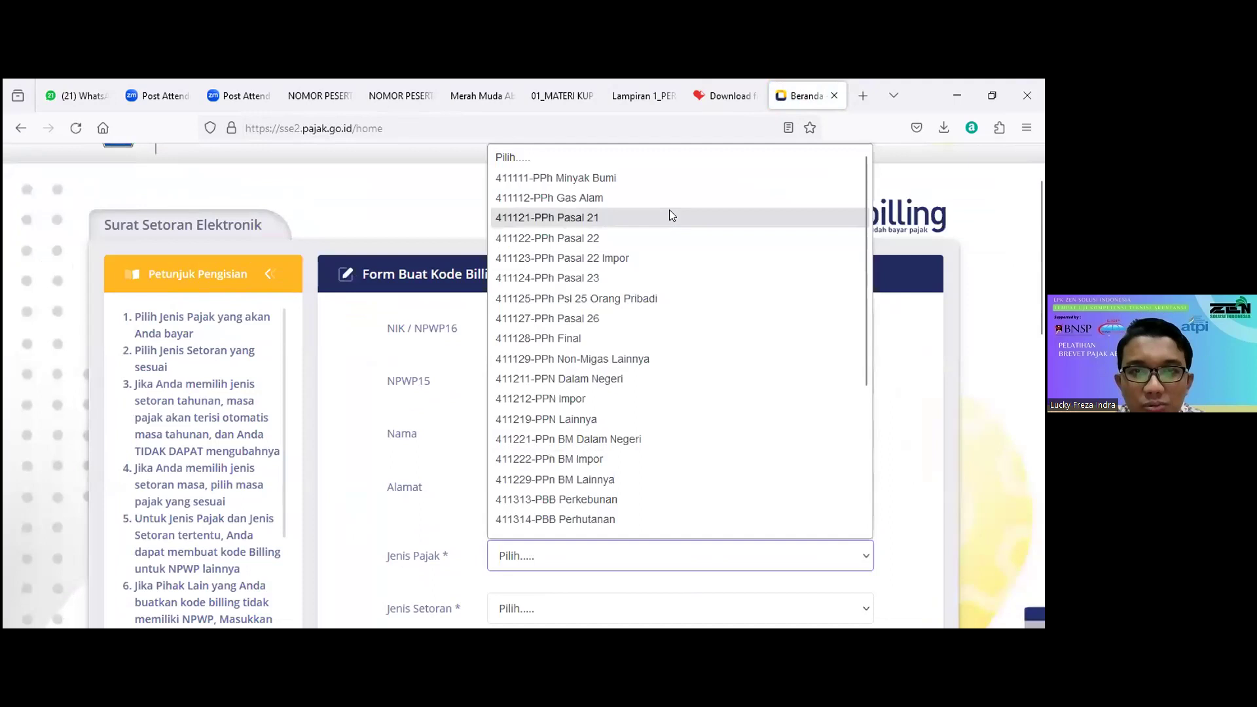
left_click(668, 216)
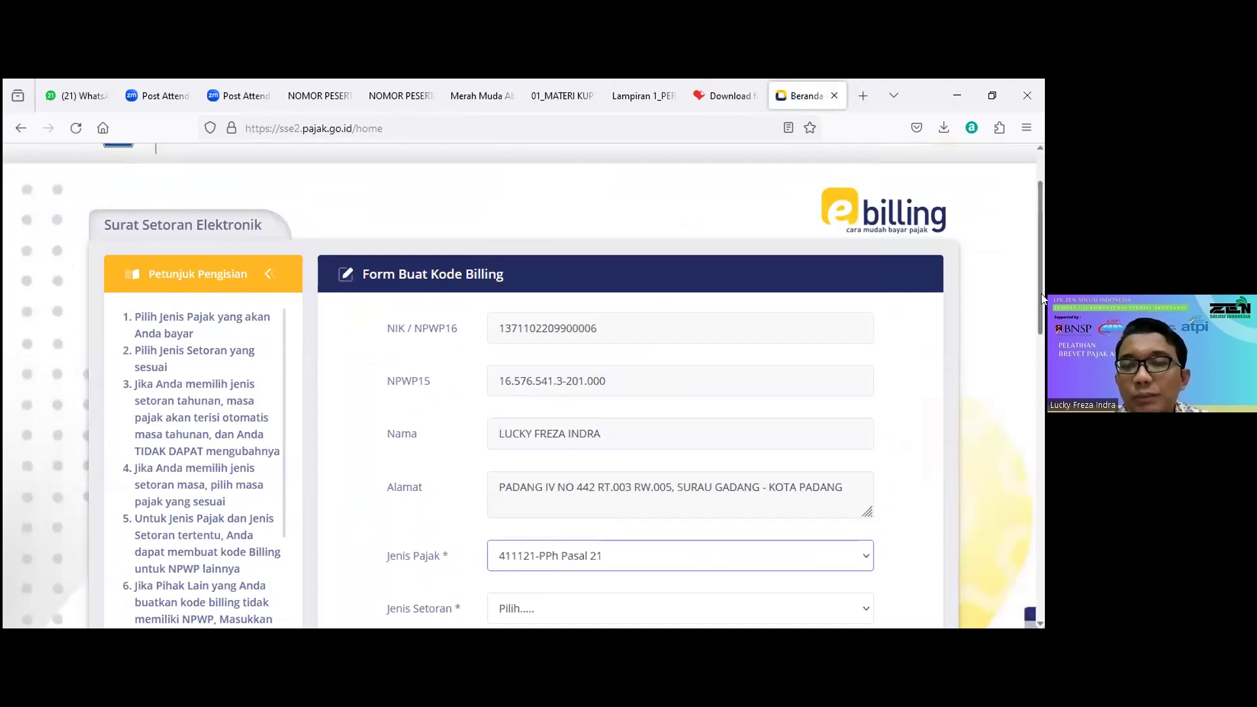
scroll(1041, 293, "down", 2)
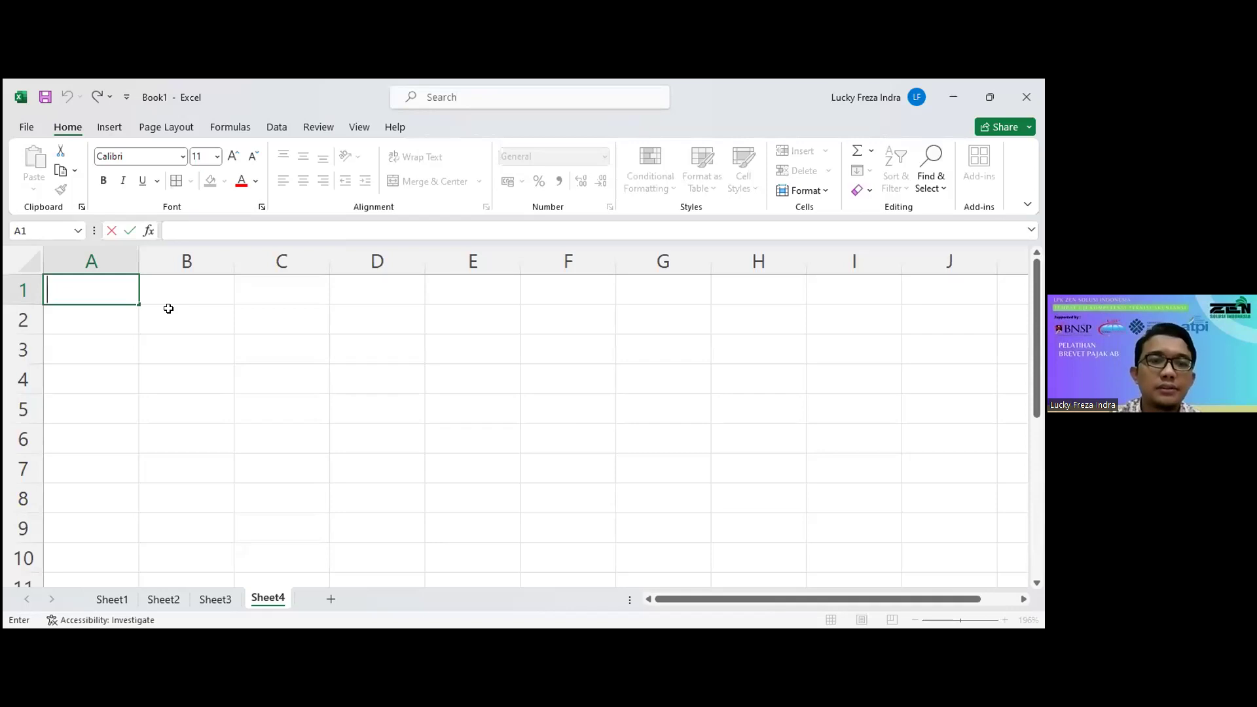
Enter the headers MAP/KAP and KJS in cells B2 and C2.
left_click(168, 308)
type("Kode M")
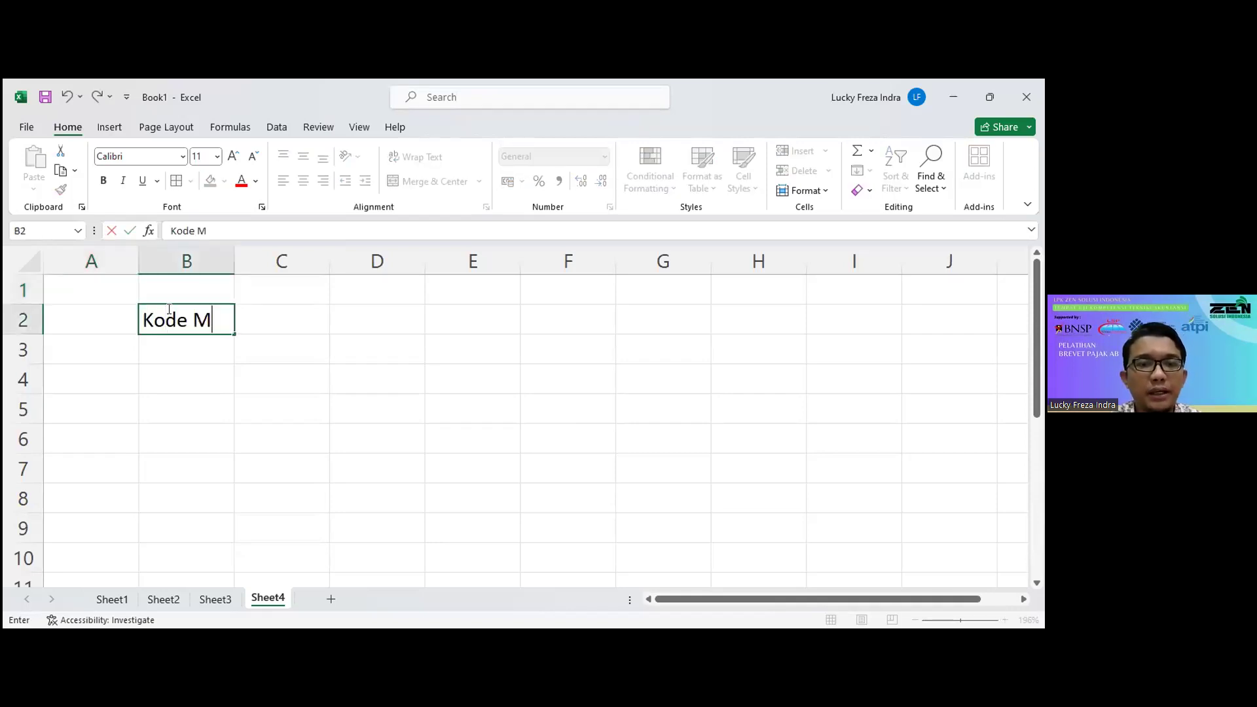
key("BackSpace")
key("BackSpace")
key("BackSpace")
key("BackSpace")
key("BackSpace")
key("BackSpace")
type("MAP")
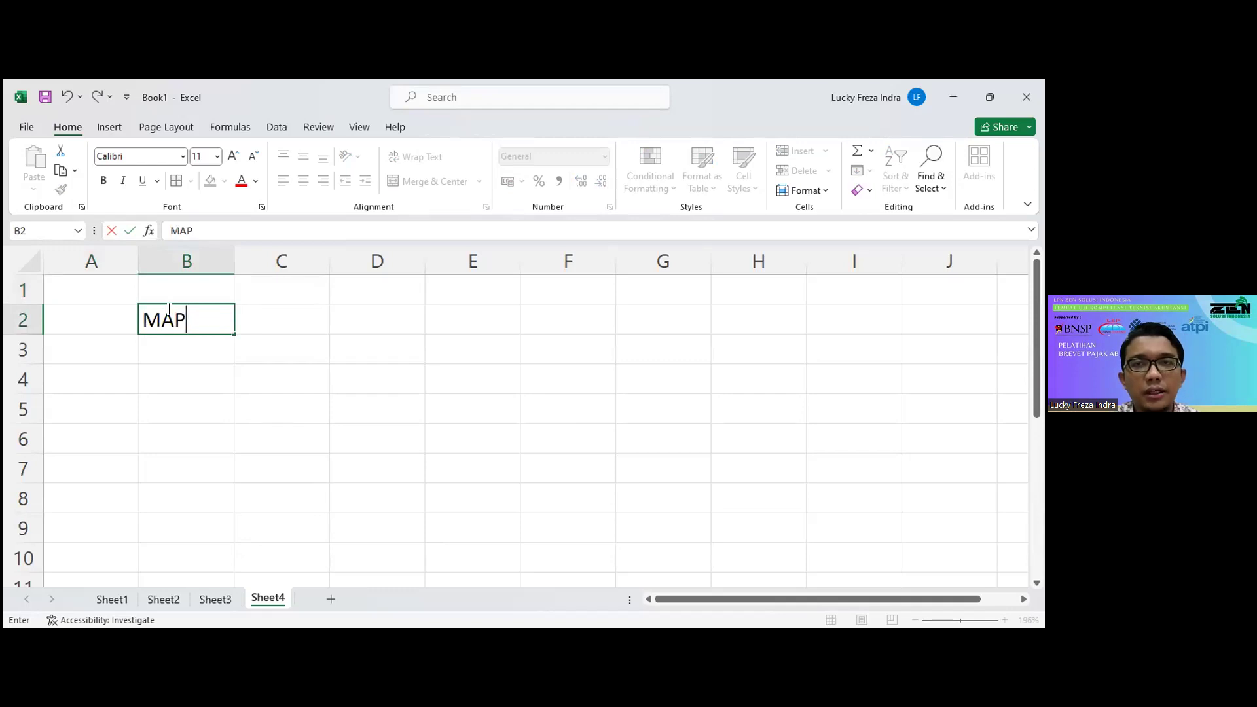
type("/")
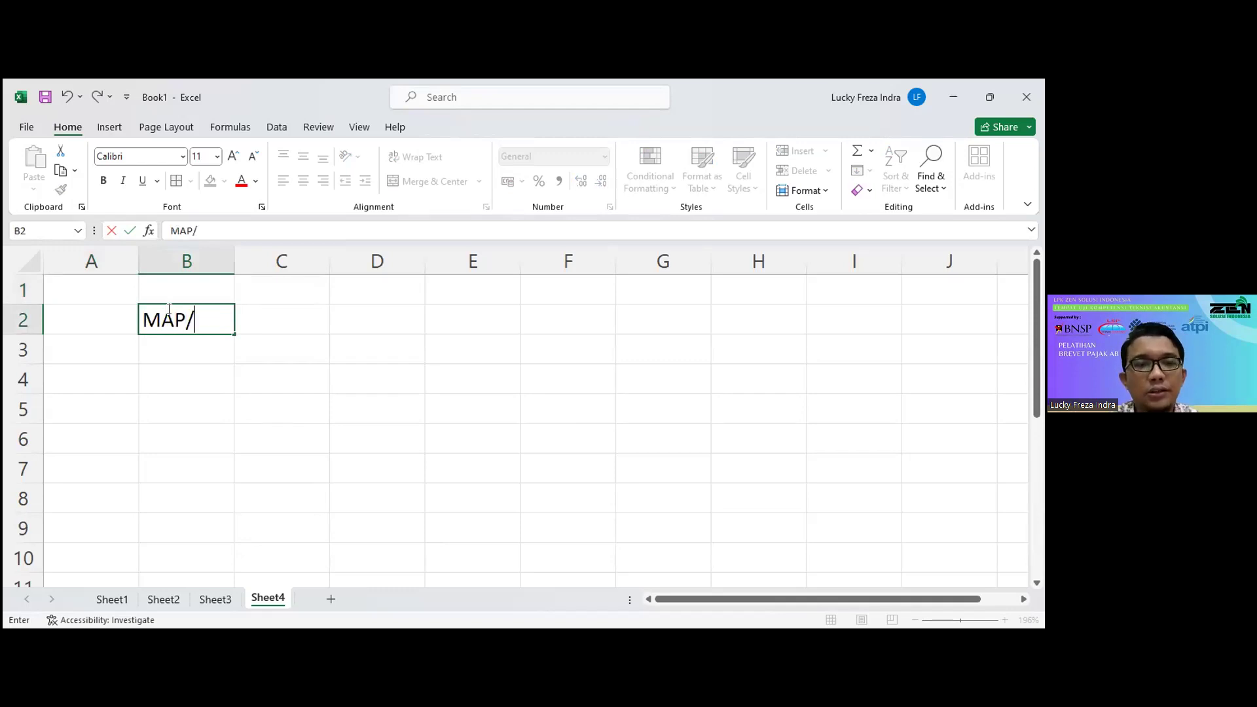
type("KAP")
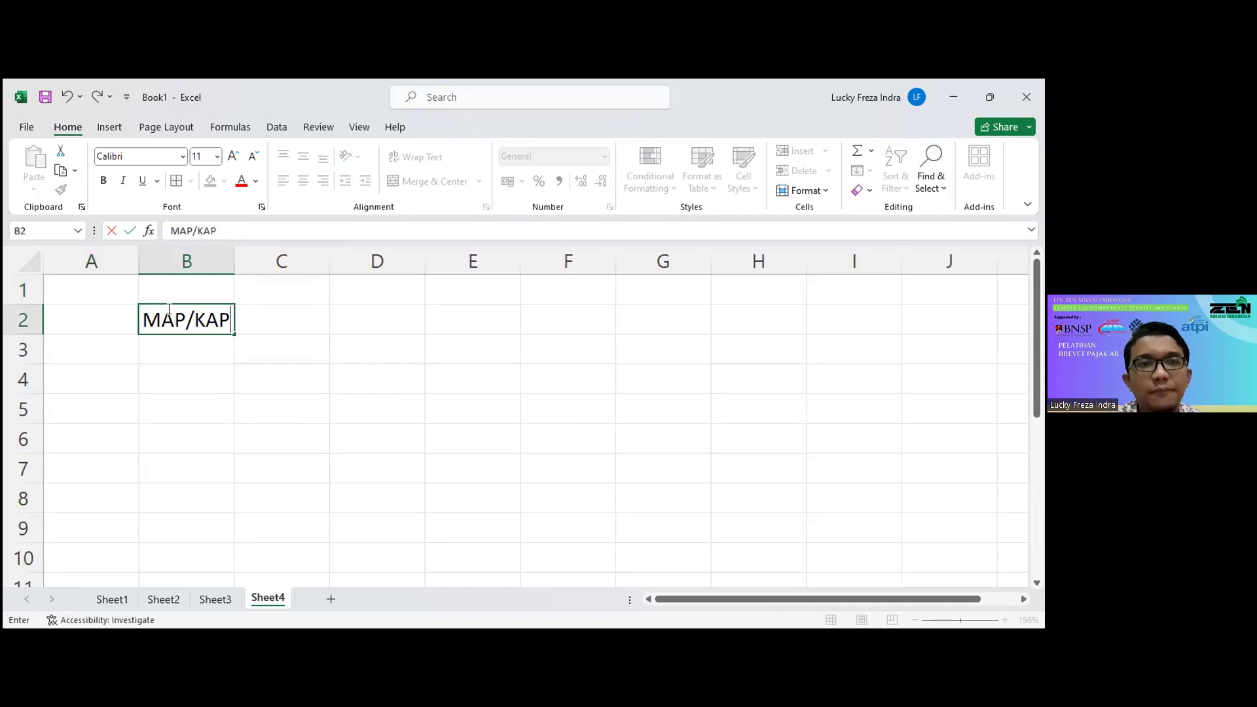
key("Tab")
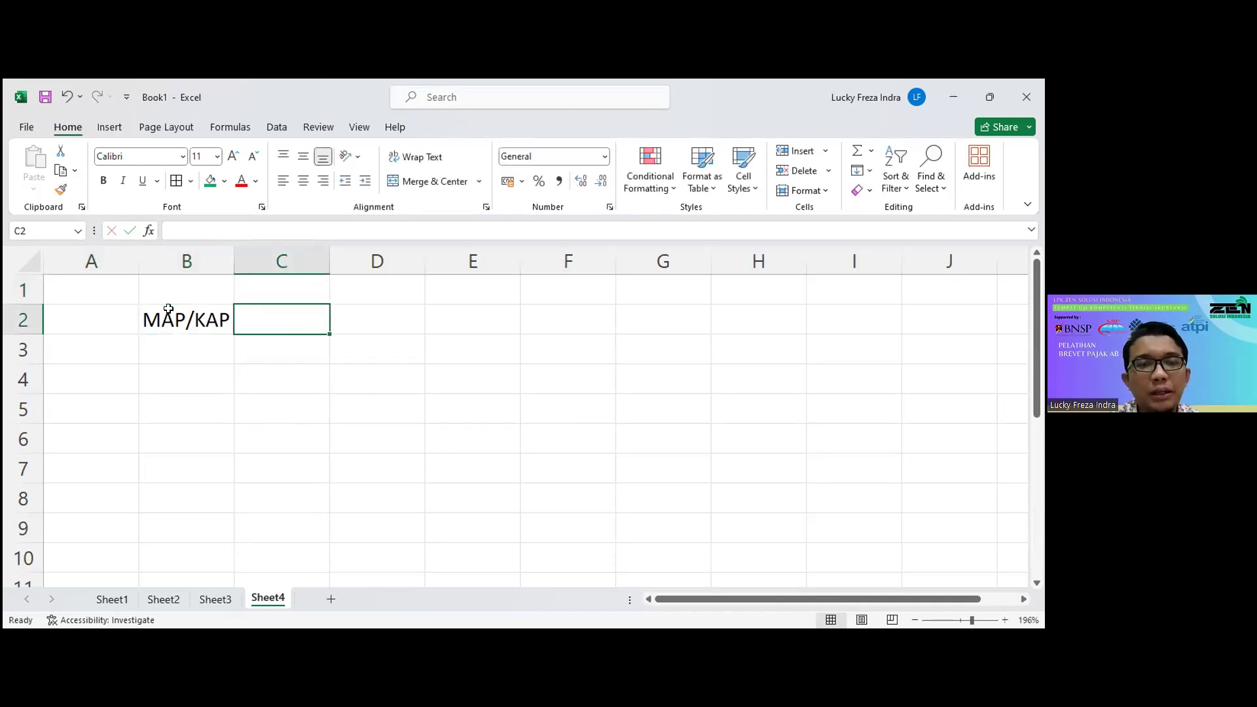
type("KJS")
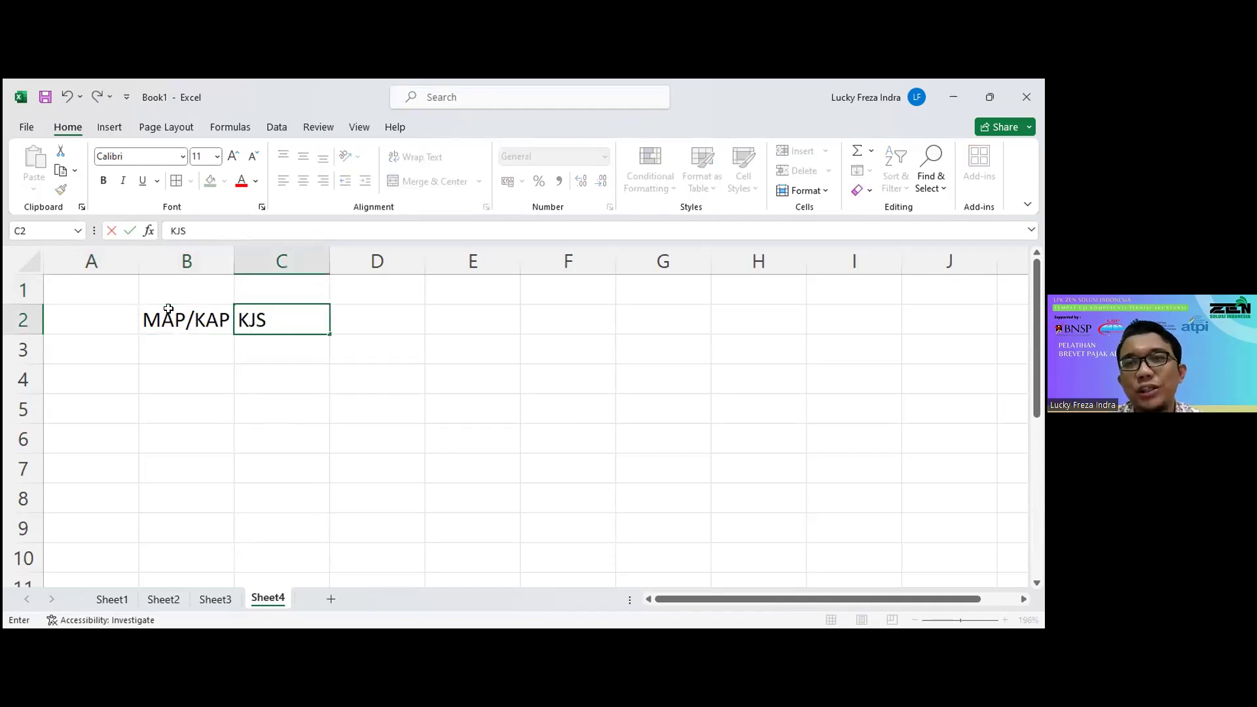
key("Return")
Add the PPh Pasal 21 row with code 411121 and KJS 100, autofitting column A.
key("Left")
type("PPh Pasal 21")
double_click(136, 251)
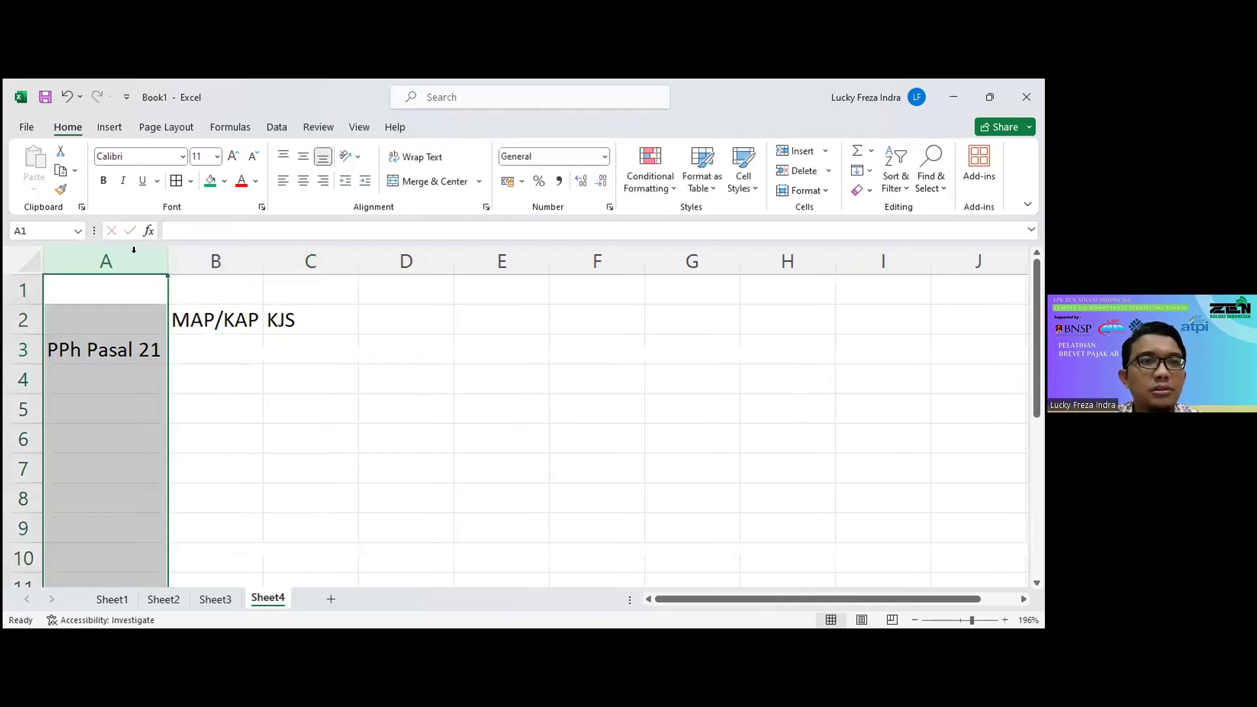
left_click(200, 335)
type("4")
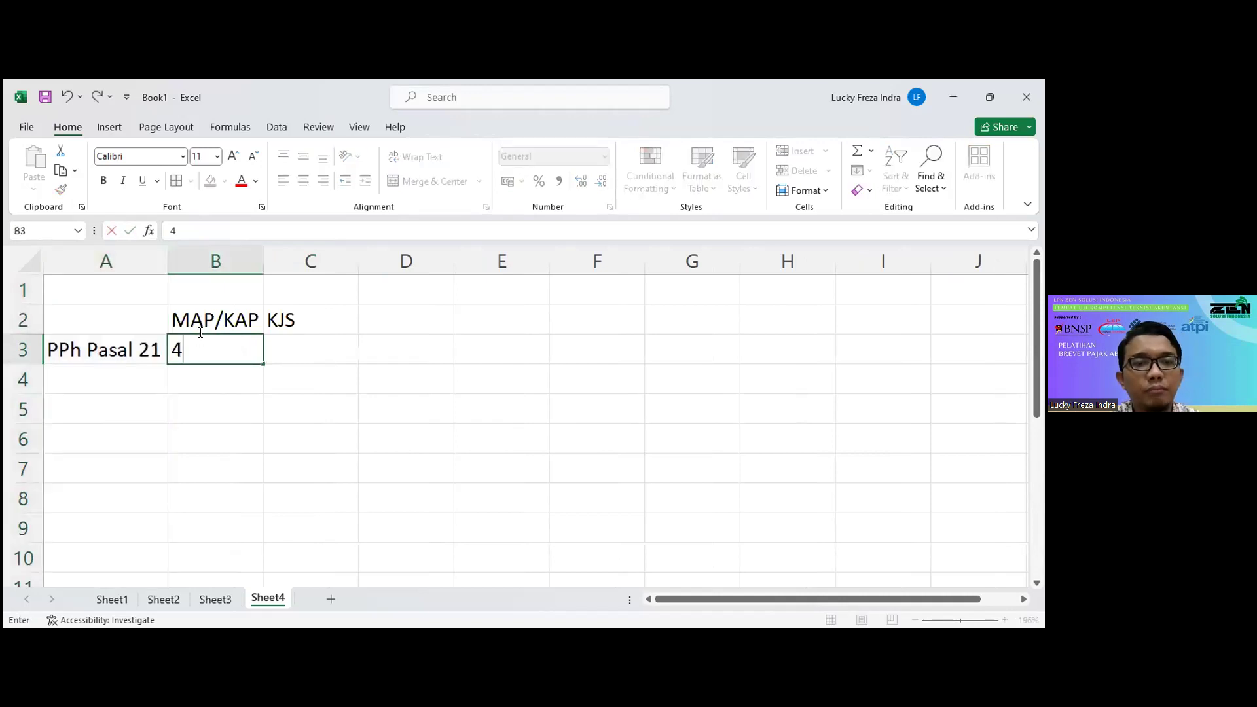
type("11121")
key("Tab")
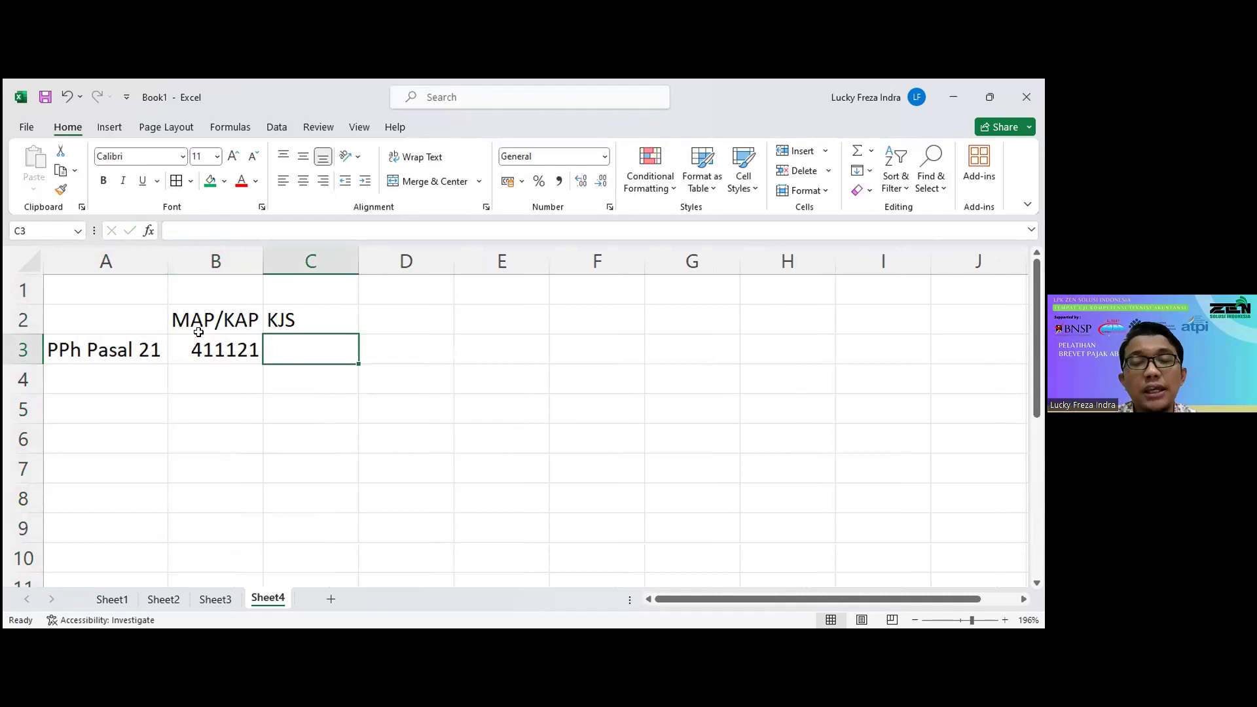
type("100")
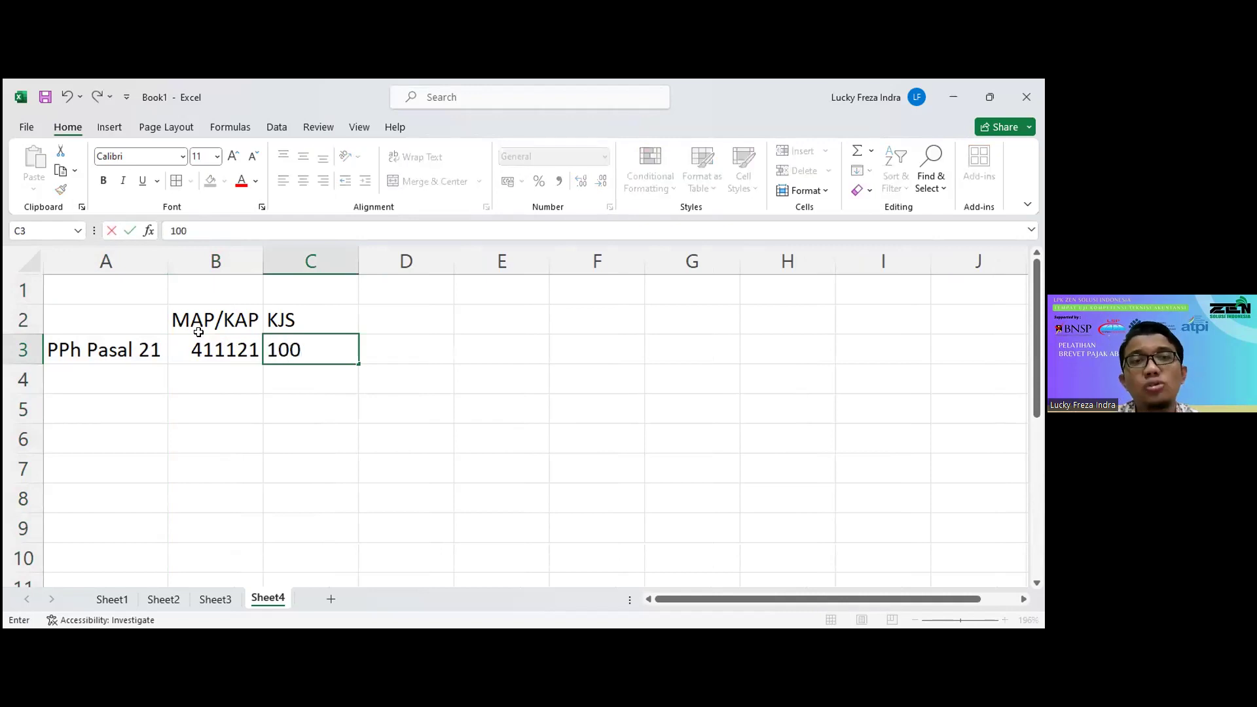
left_click(71, 378)
Add the PPN row with code 411211 and KJS 100.
type("PPh")
key("BackSpace")
key("BackSpace")
type("N")
key("Tab")
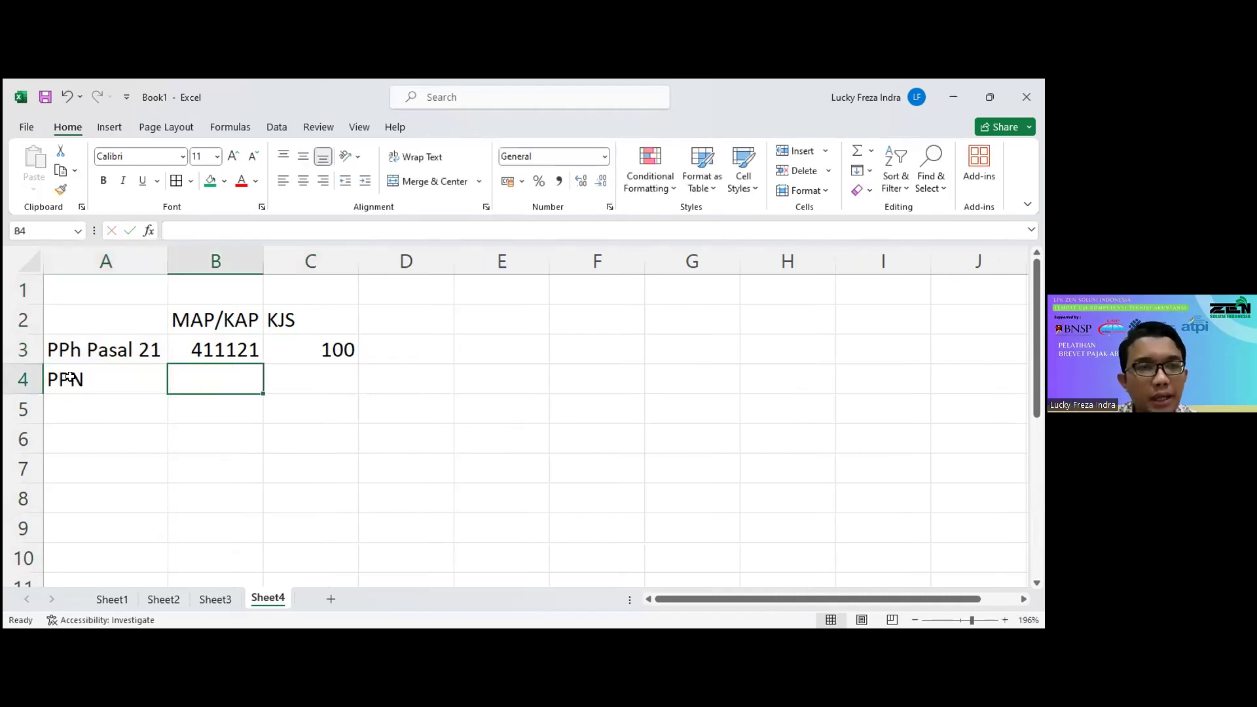
type("411211")
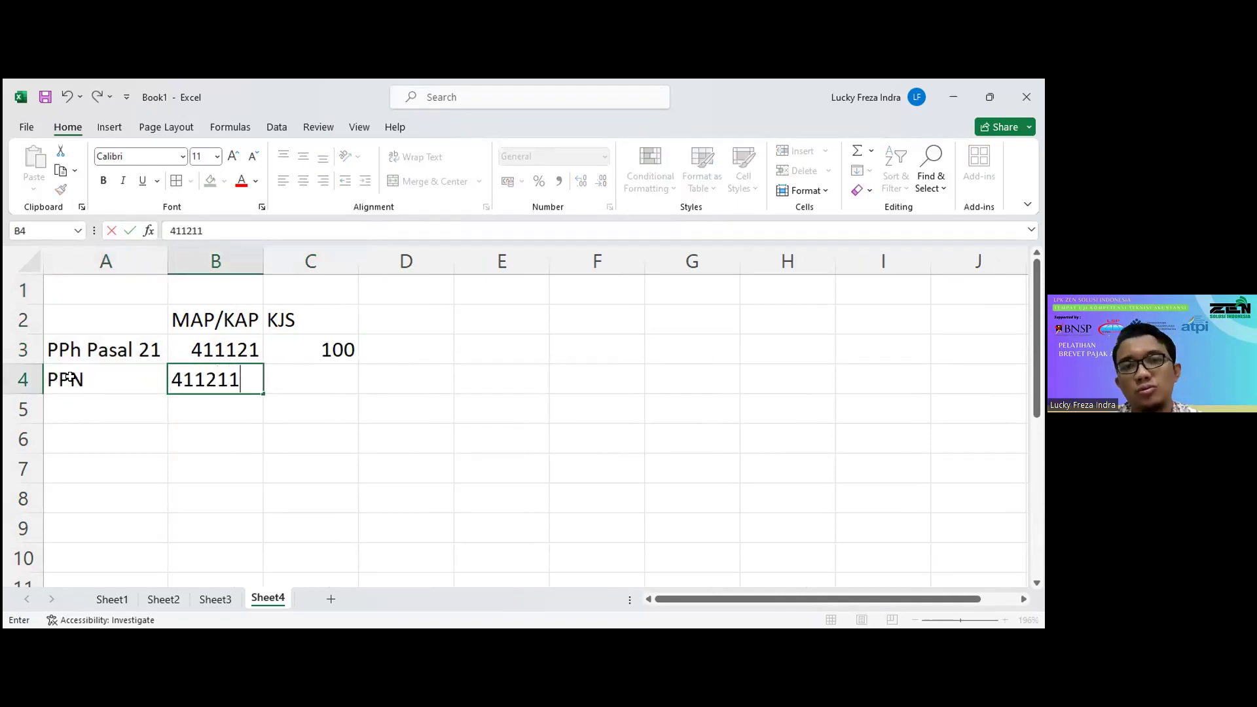
key("Tab")
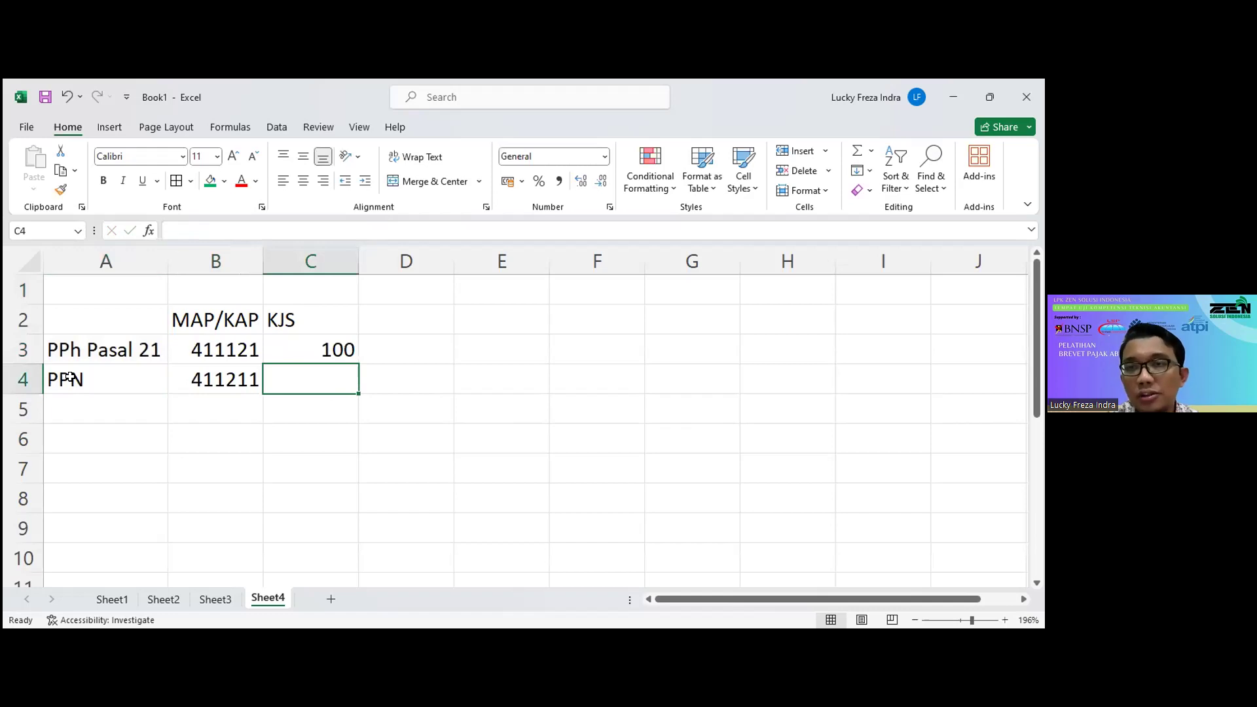
type("100")
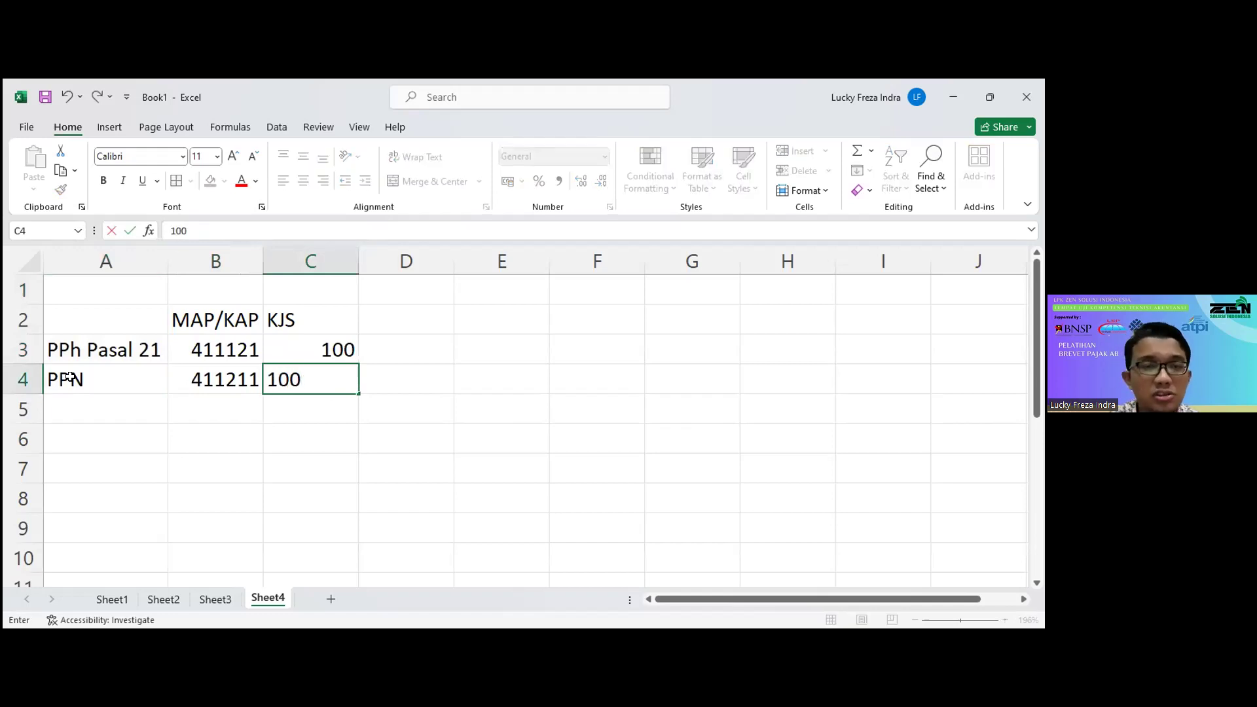
key("Return")
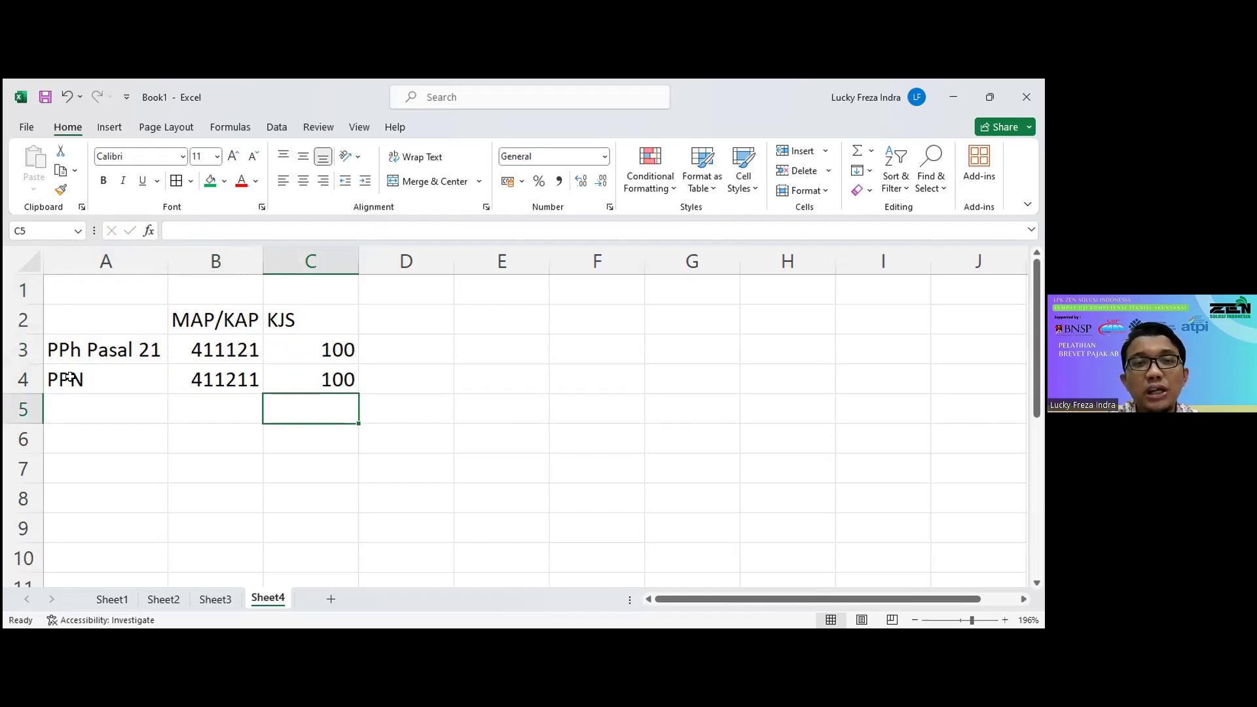
Enter KJS codes 900, 910 and 920 in C5:C7.
type("900")
key("Return")
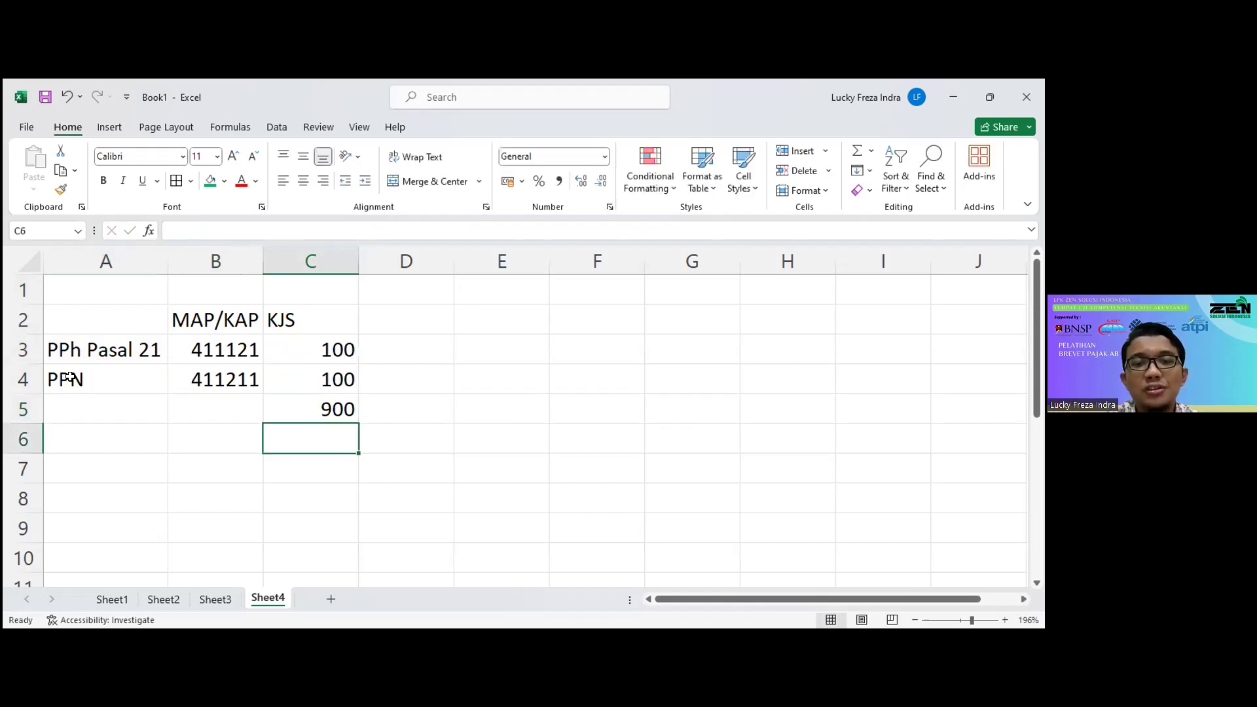
type("910")
key("Return")
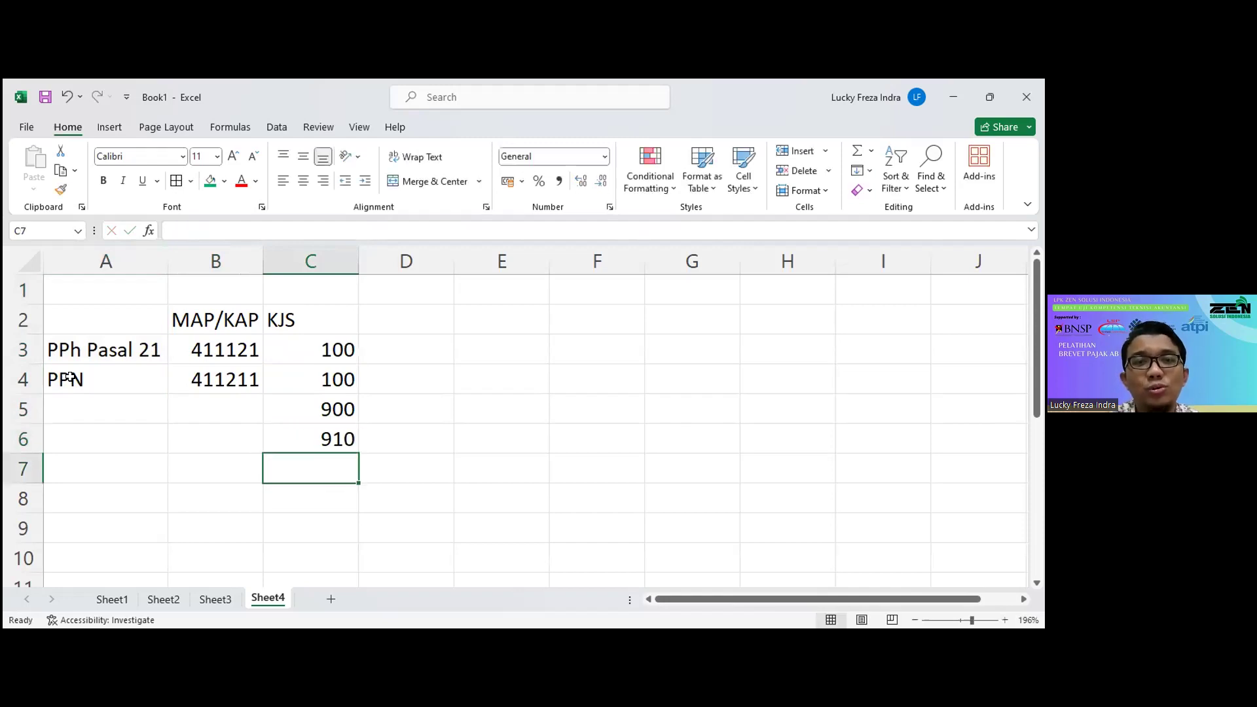
type("920")
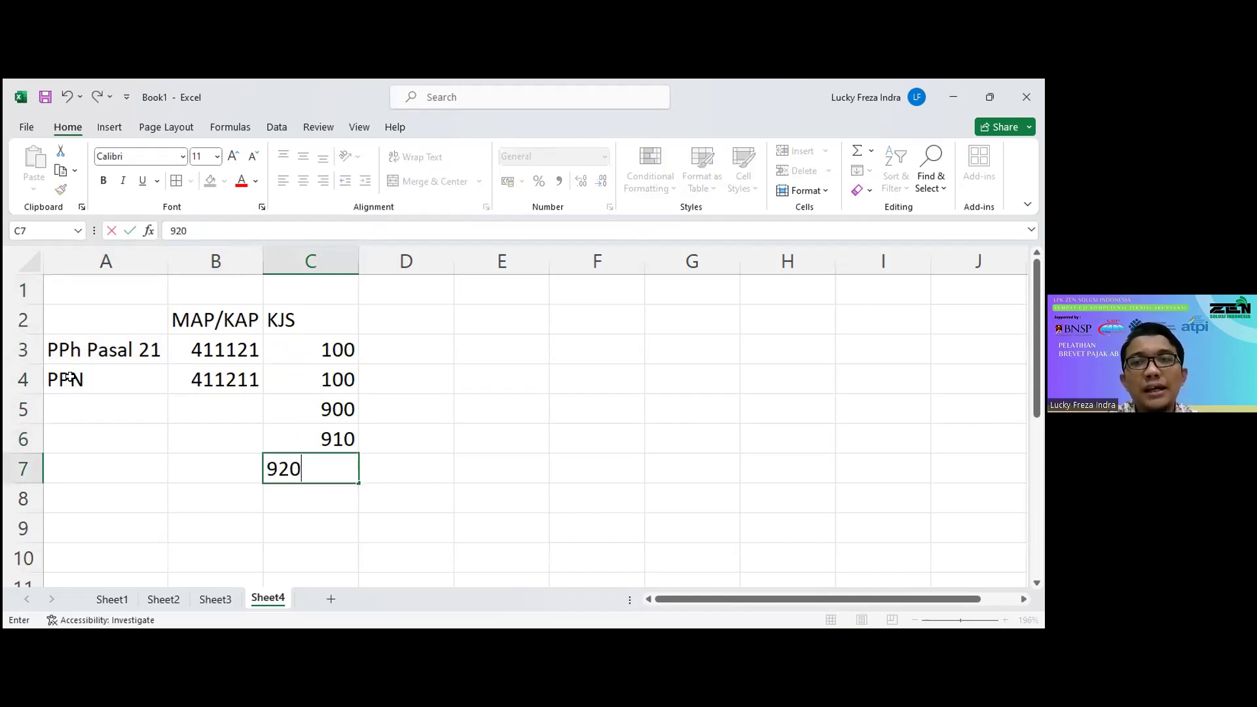
key("Return")
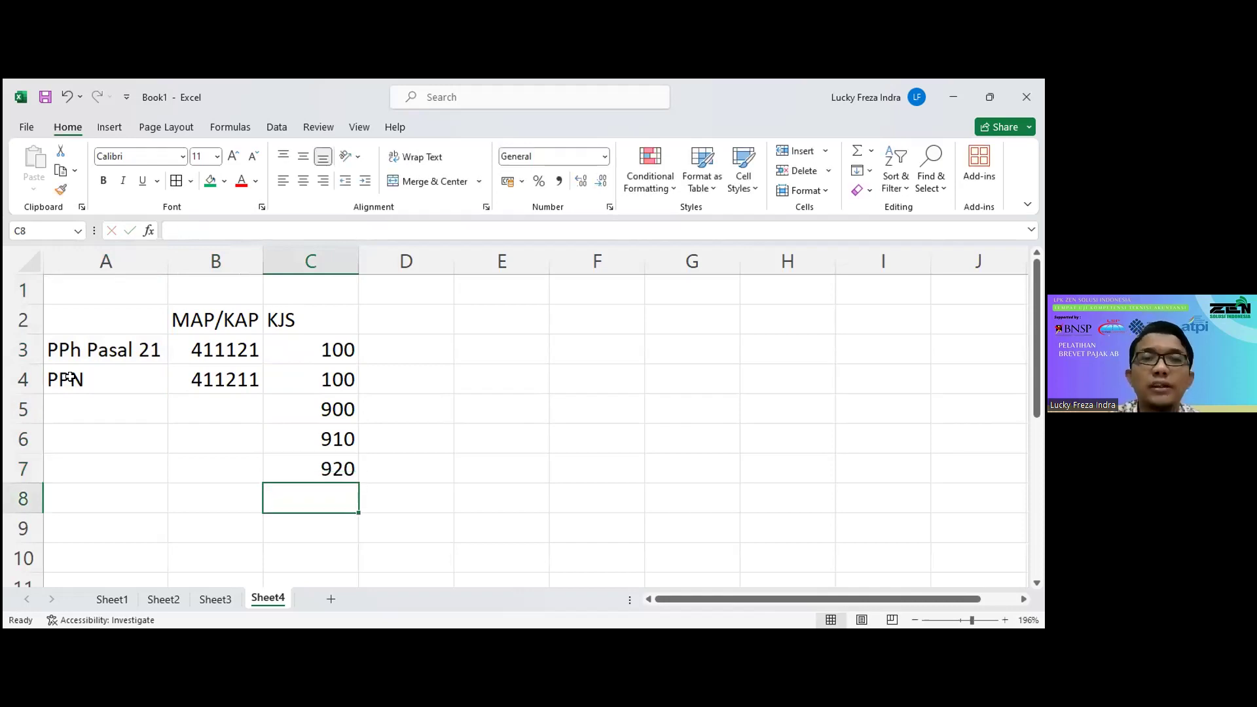
key("Left")
key("Up")
Add the PPh Pasal 22 row with code 411122 and KJS 900.
key("Down")
key("Down")
key("Left")
key("Up")
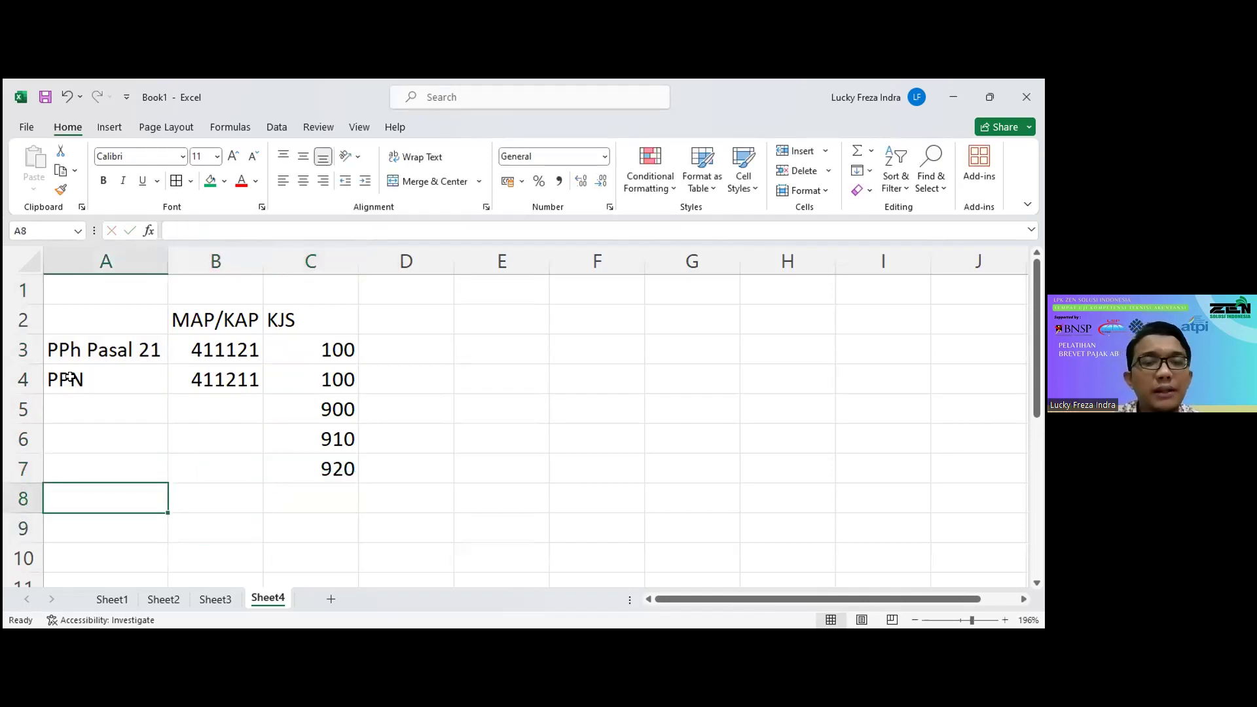
type("PPh Pasal 2")
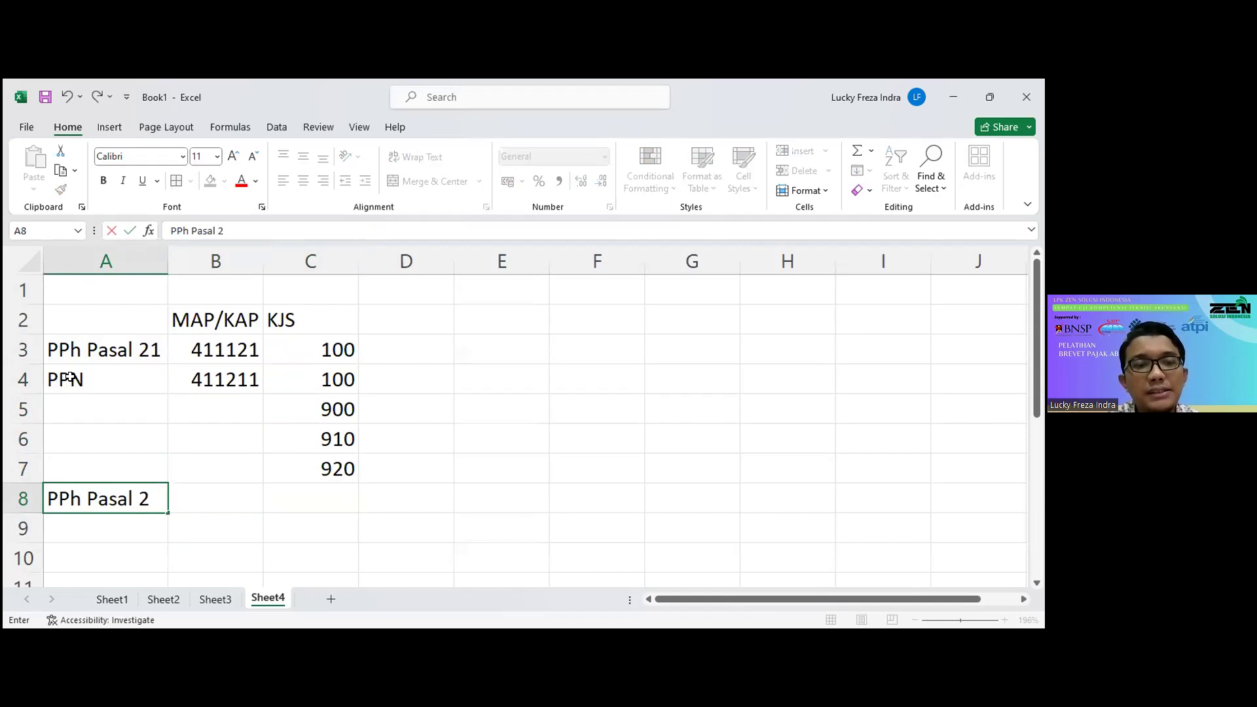
type("2")
key("Tab")
type("411122")
key("Tab")
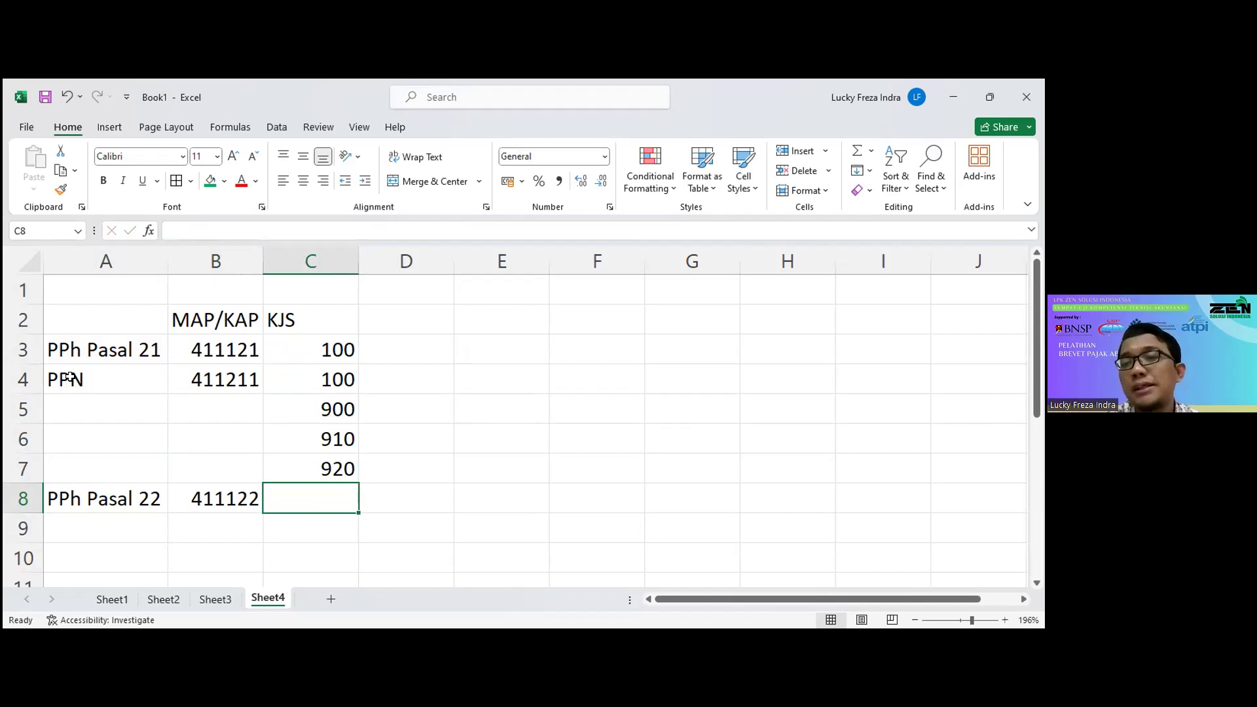
type("900")
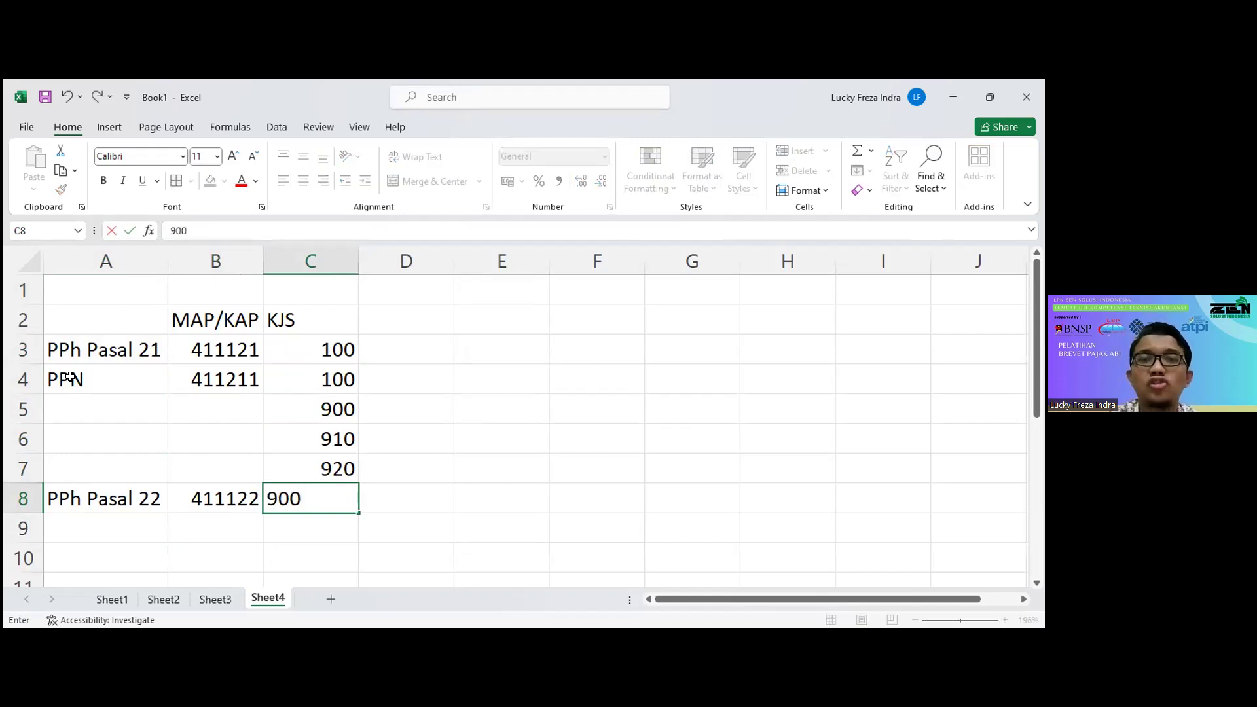
key("Return")
Add the PPh Pasal 23 row with code 411124, KJS 100 and description Masa.
key("Left")
key("Left")
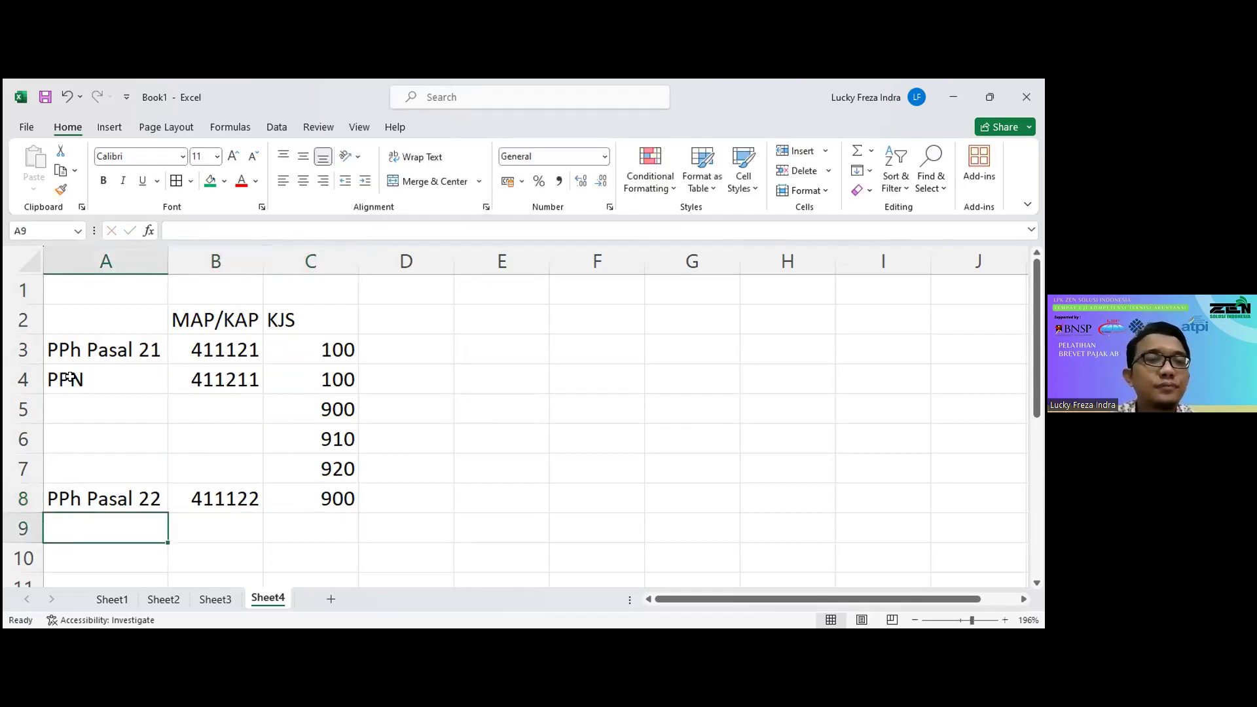
type("PP")
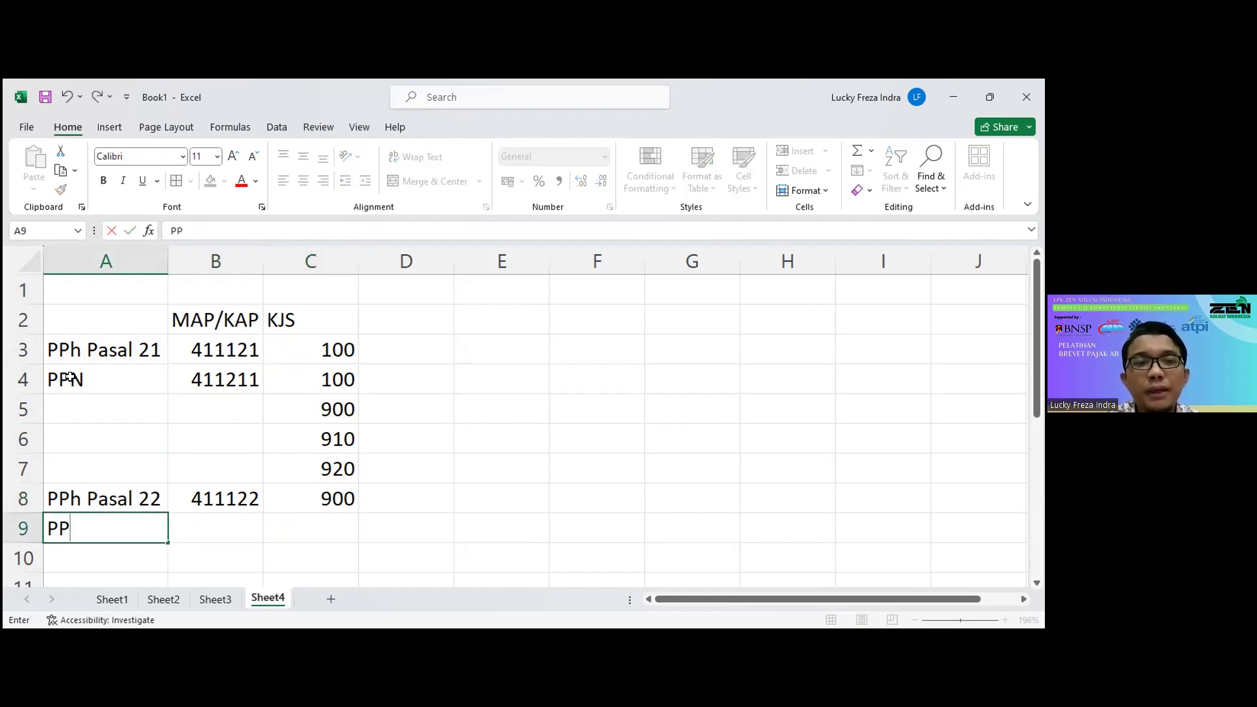
type("h Pasl 2")
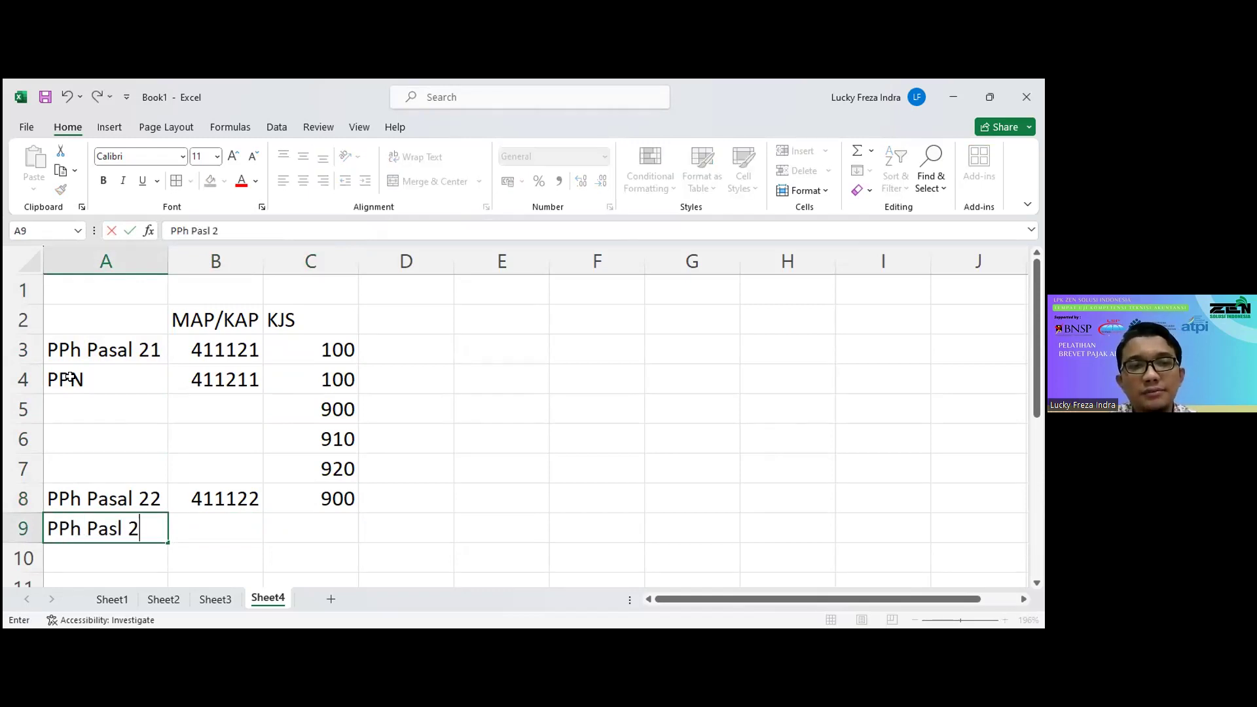
key("BackSpace")
key("BackSpace")
key("BackSpace")
type("a")
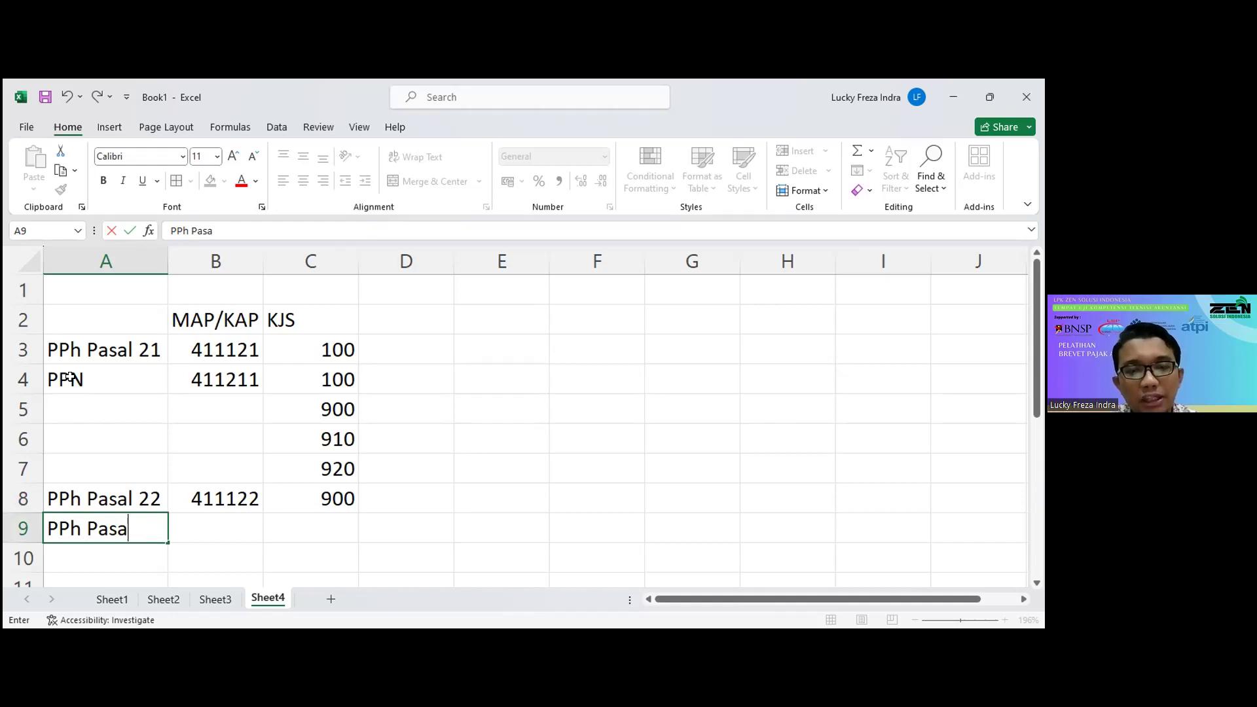
type("l 23")
key("Tab")
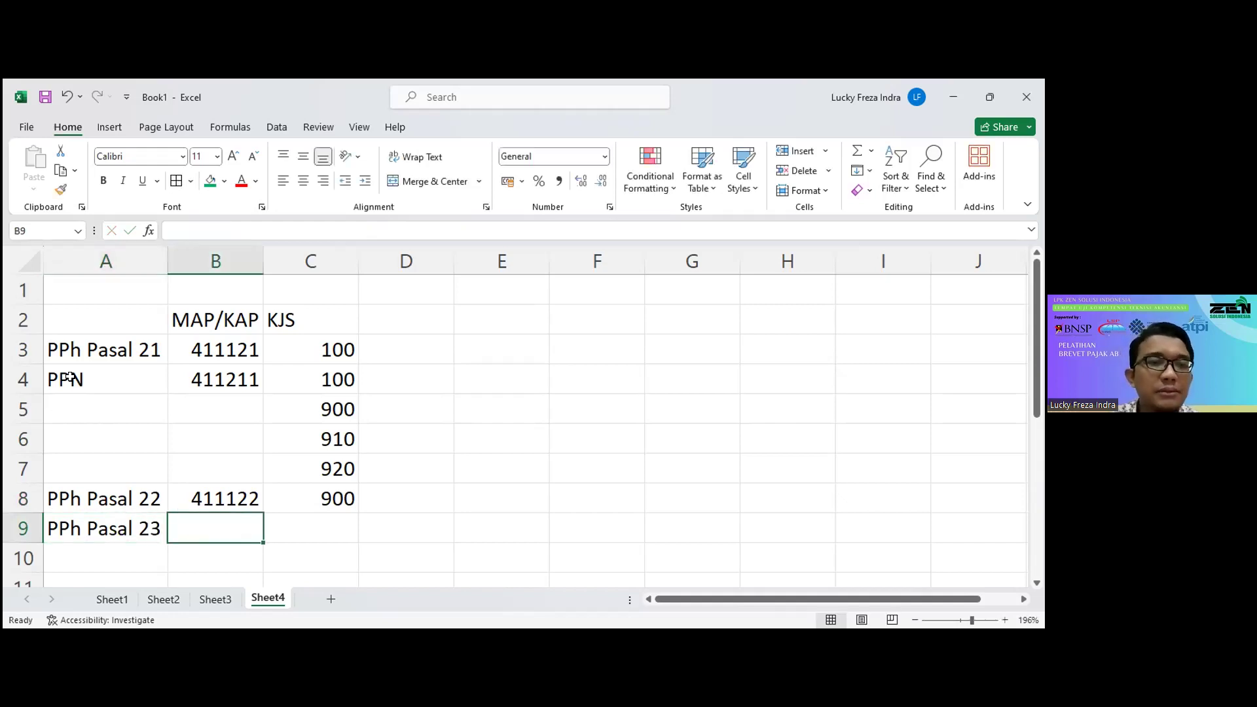
type("411")
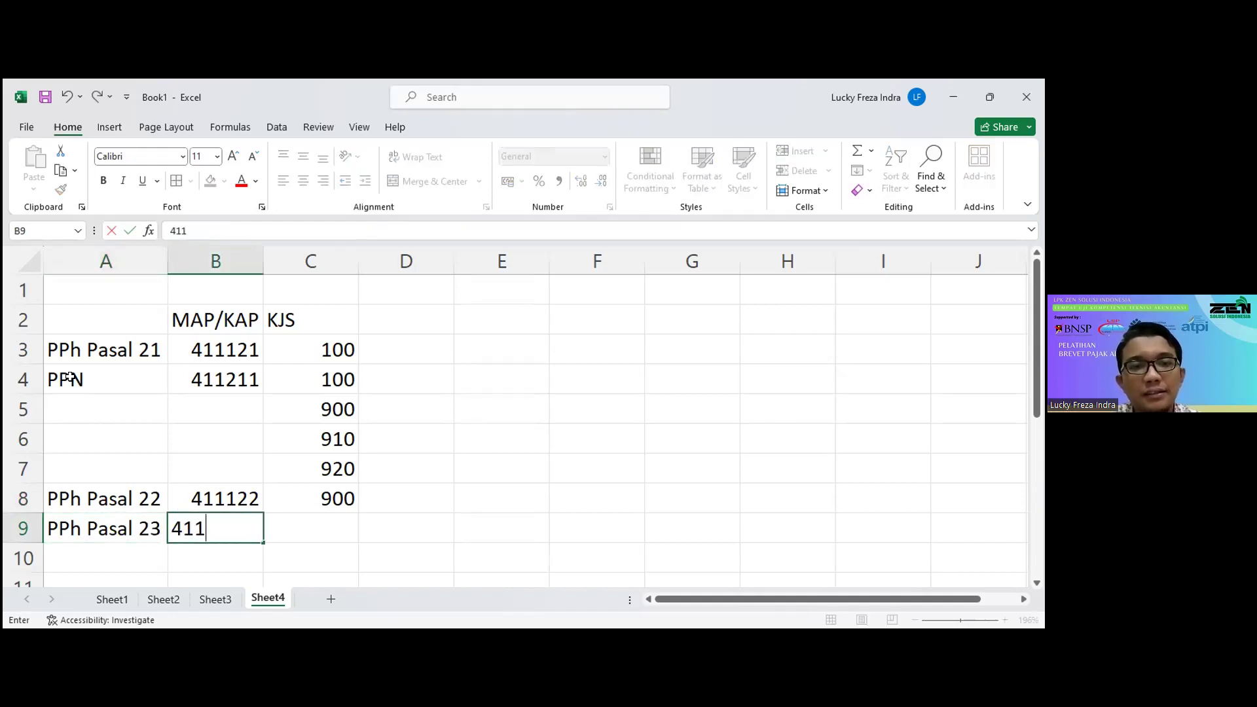
type("124")
key("Tab")
type("100")
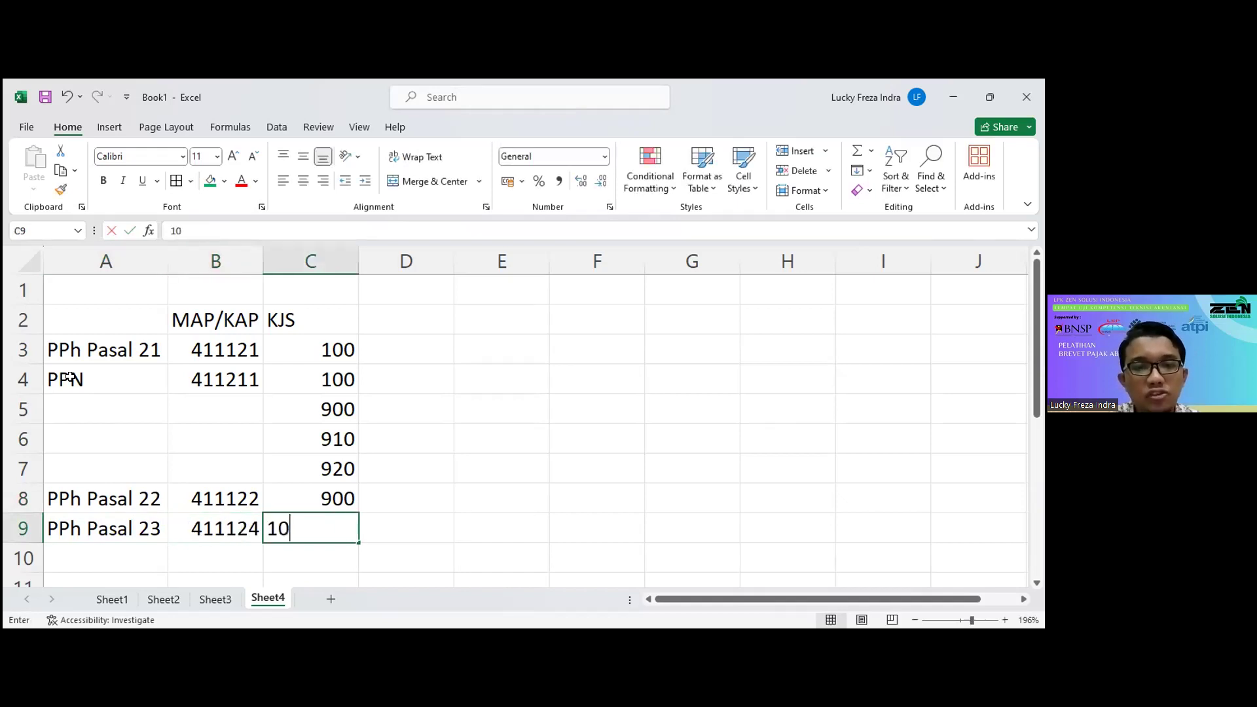
key("Tab")
type("Masa")
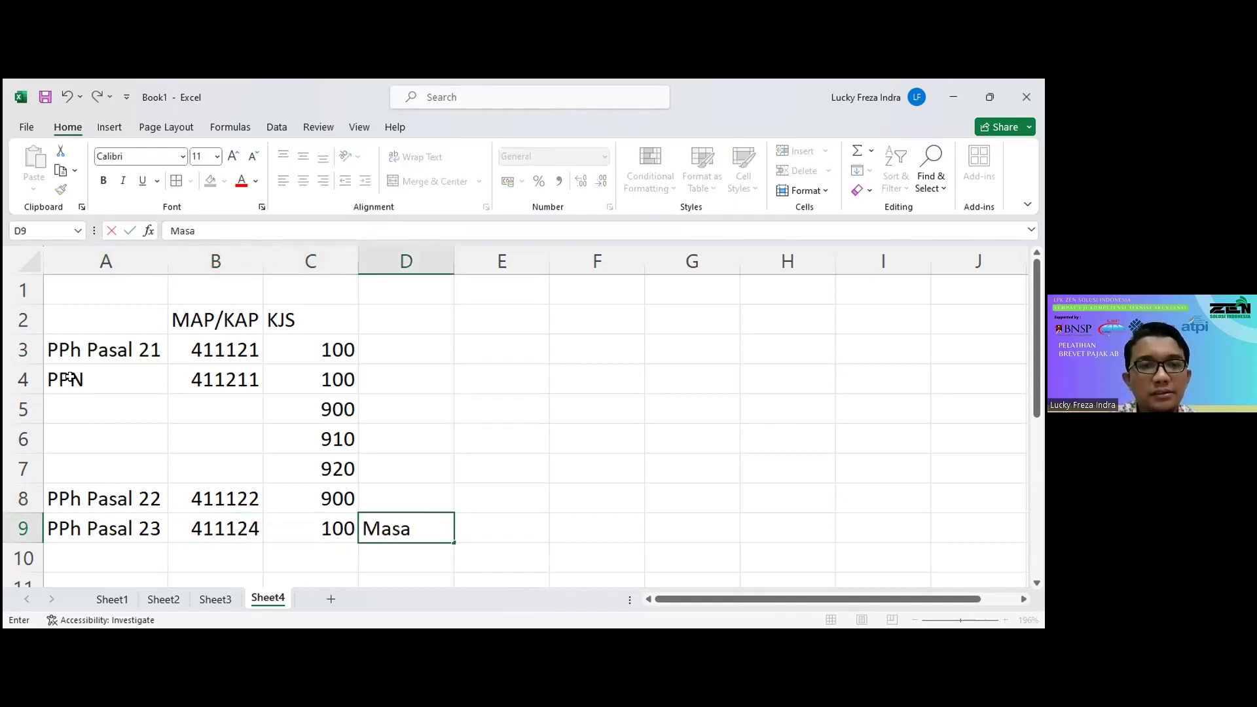
key("Left")
Add a second 411124 row with KJS 104 and description Jasa.
key("Down")
key("Left")
type("411")
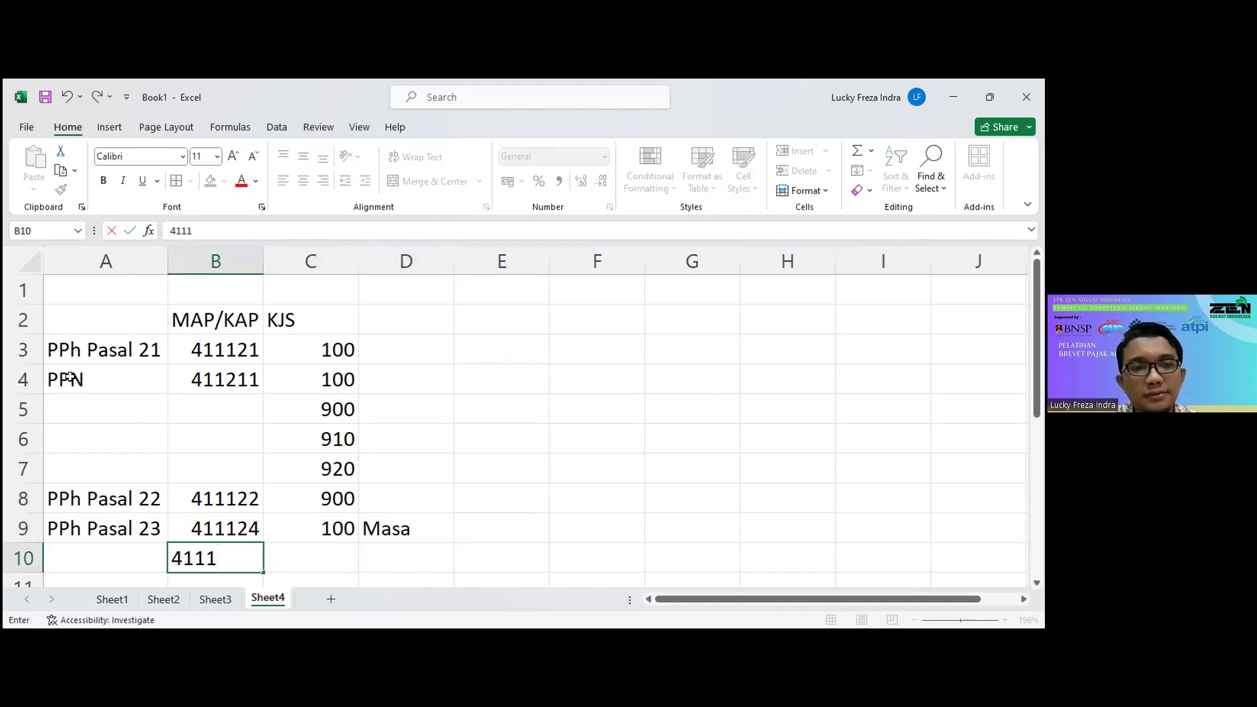
key("Tab")
type("104")
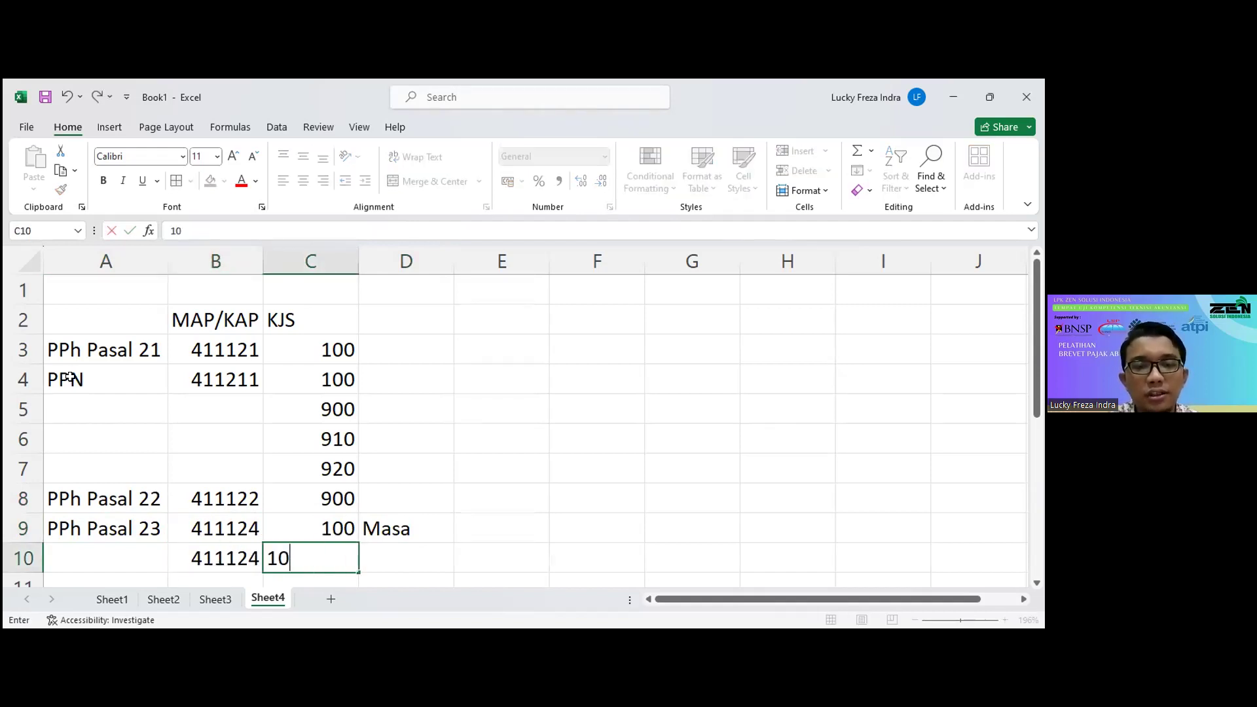
key("Down")
key("Right")
key("Up")
type("Jasa")
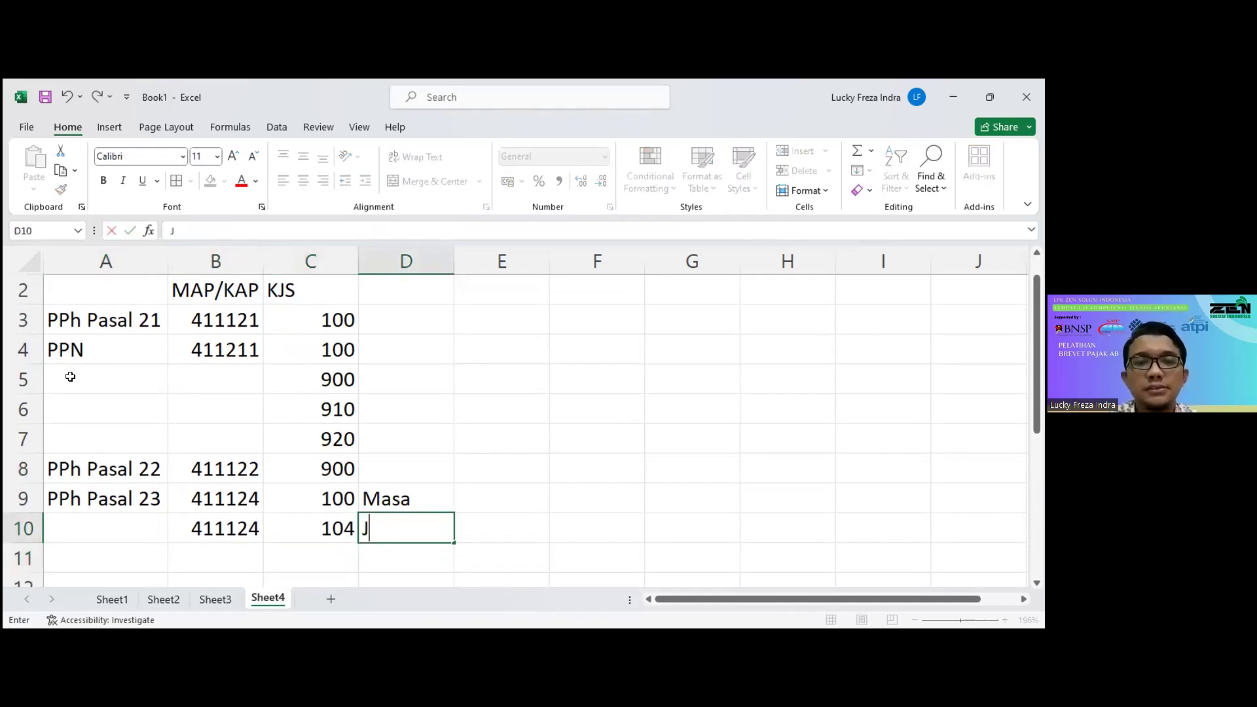
key("Return")
Add PPh Pasal 4 ayat 2 with code 411128, KJS 420, 'PPh Final UMKM', autofitting column A.
key("Left")
key("Left")
key("Left")
type("PPh Pasal")
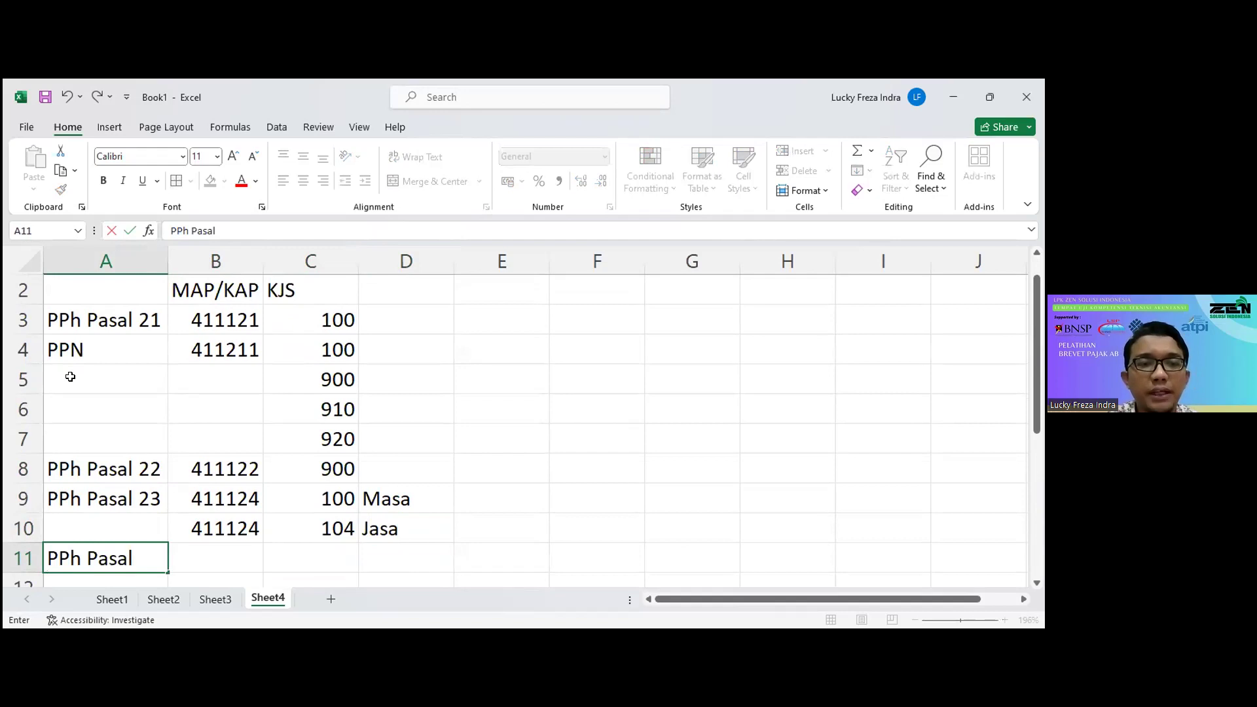
type(" 4 ayat 2")
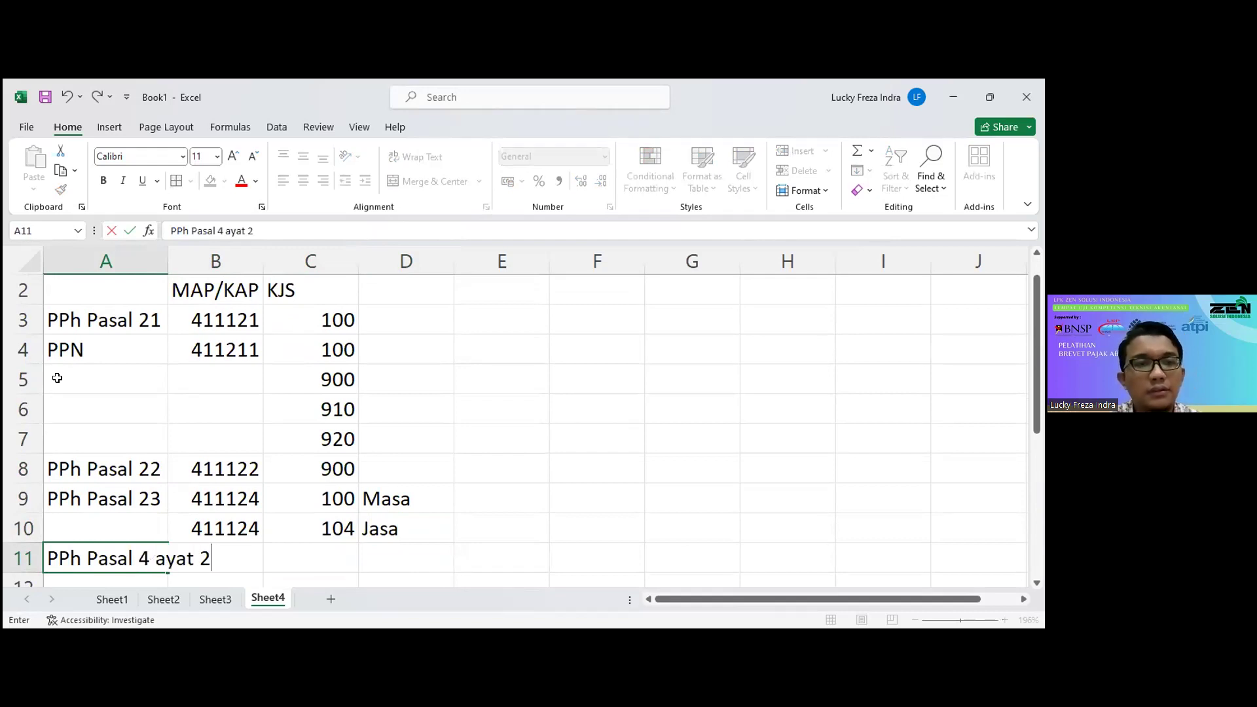
left_click(169, 260)
double_click(167, 261)
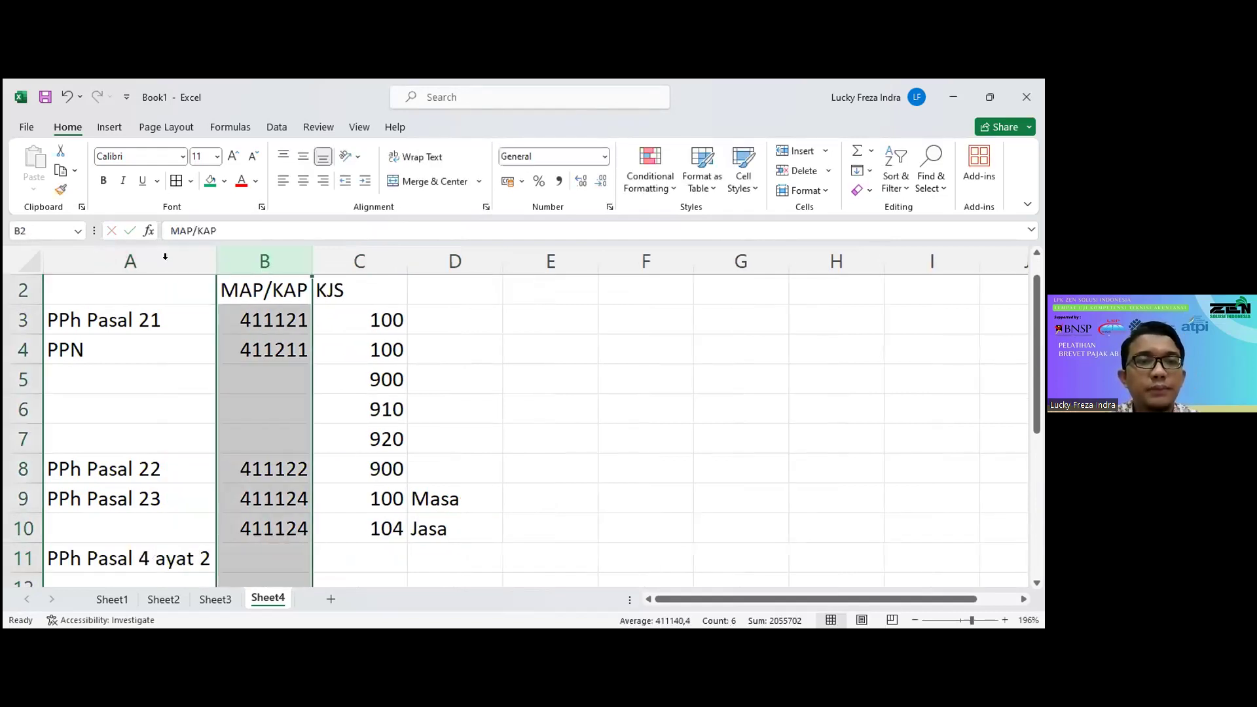
left_click(291, 552)
type("411128")
key("Tab")
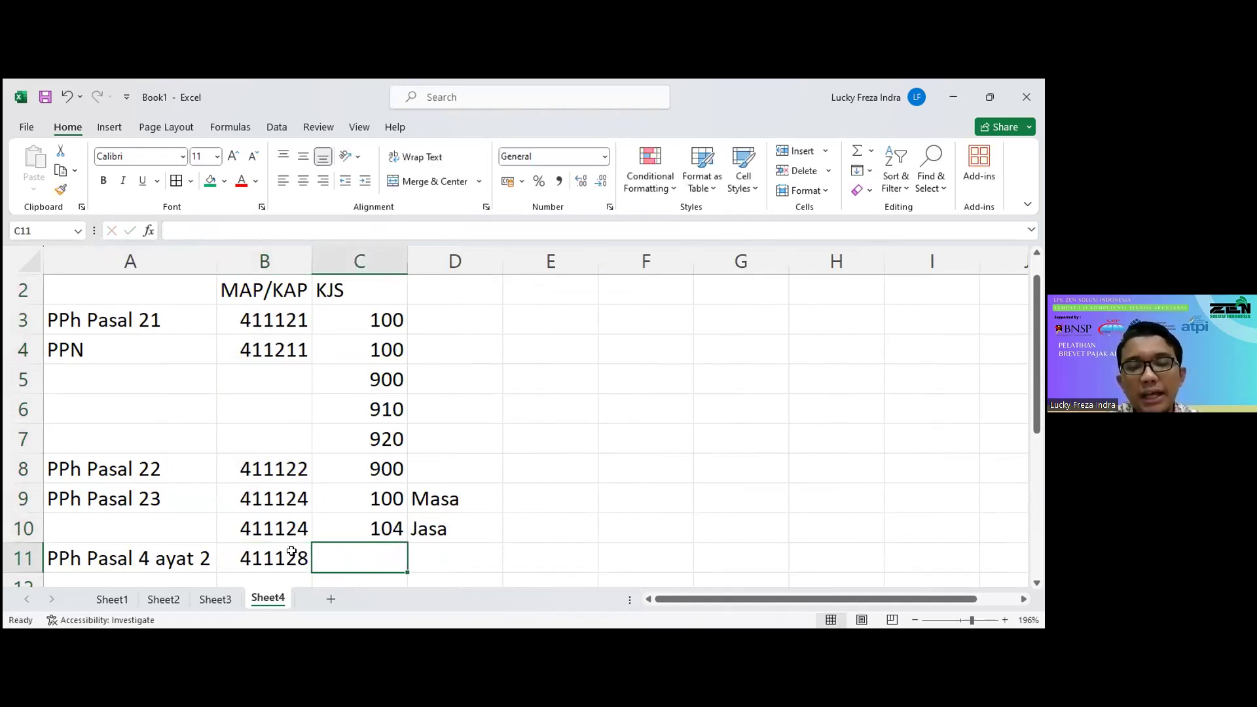
type("420")
key("Tab")
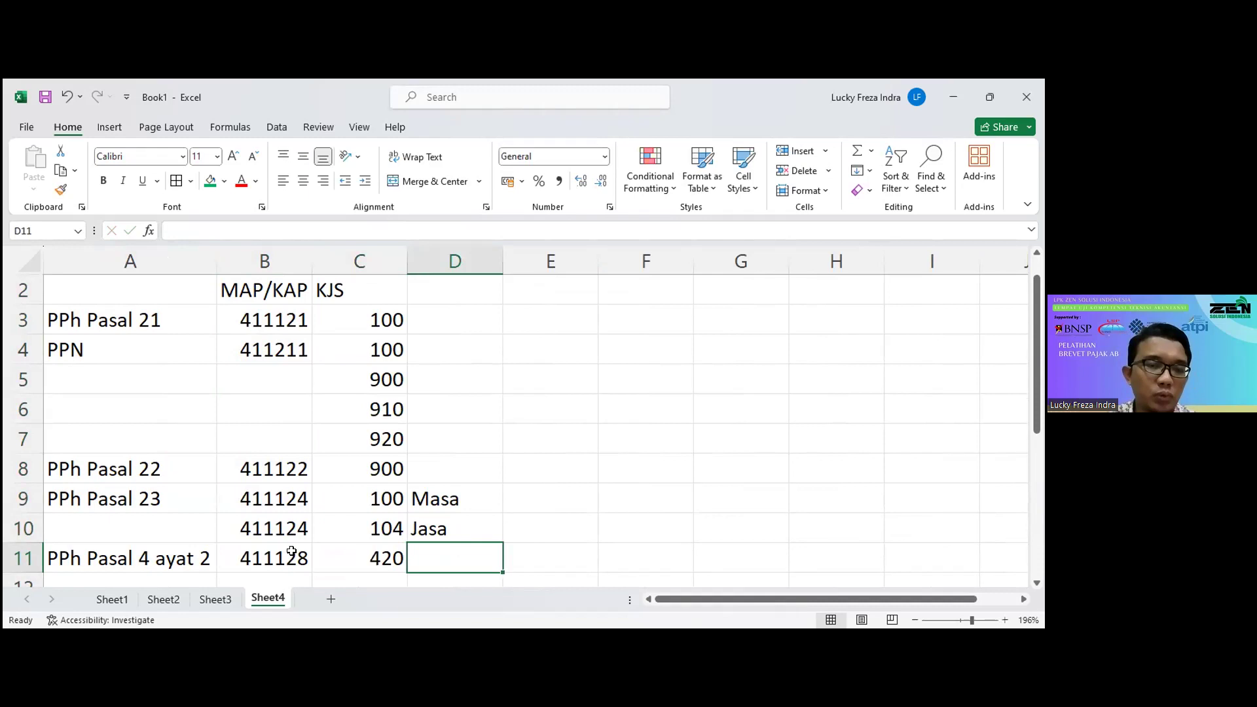
type("PPh")
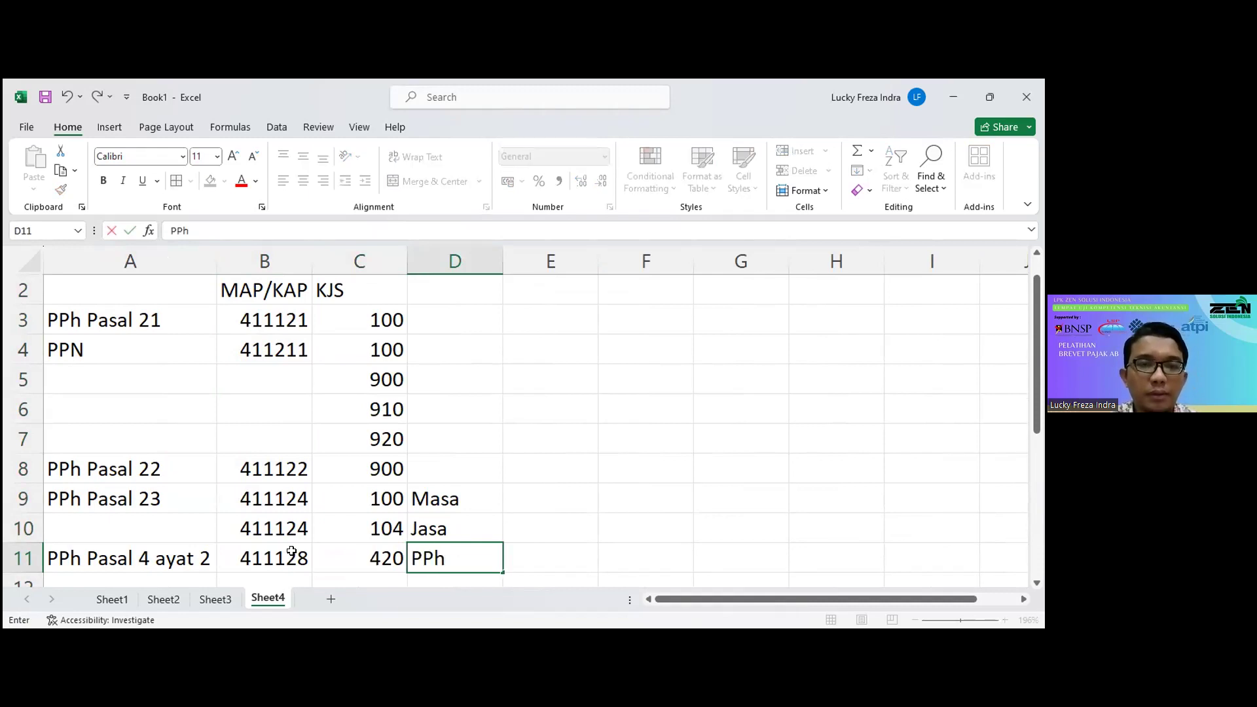
type(" Final U")
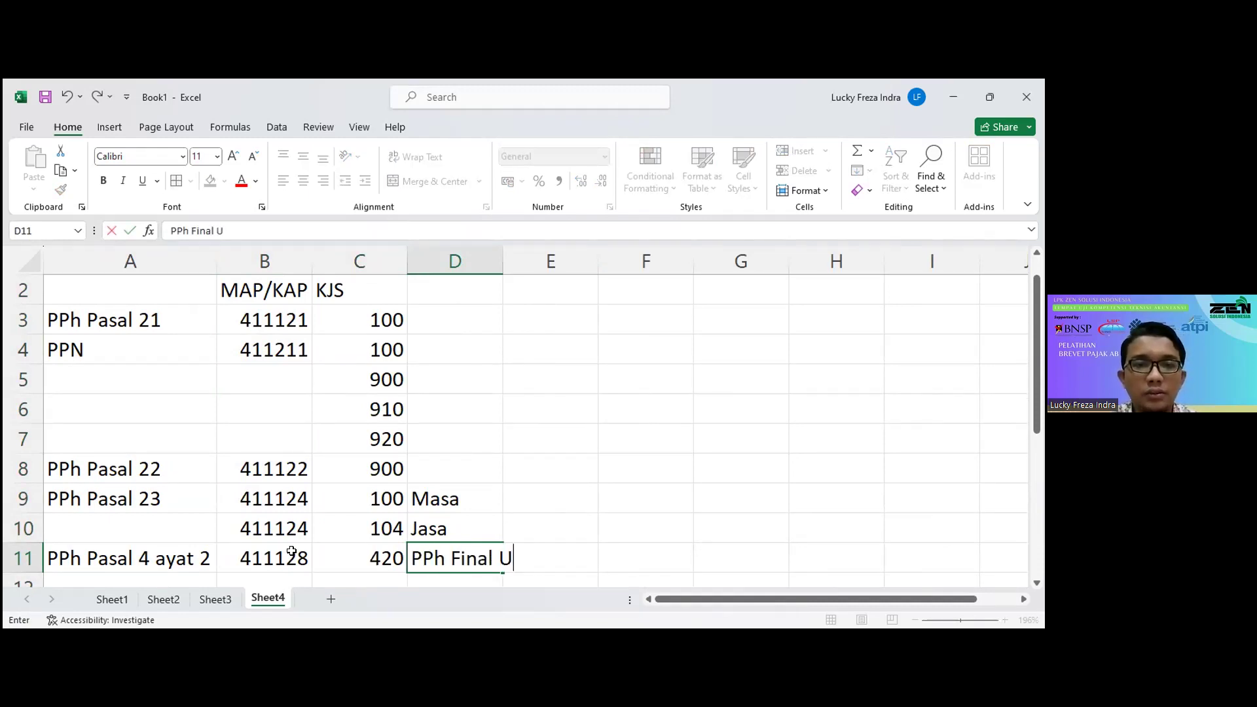
type("MKM")
key("Return")
Add a 411129 row with KJS 402 and a land-and-building rights transfer description.
left_click(291, 551)
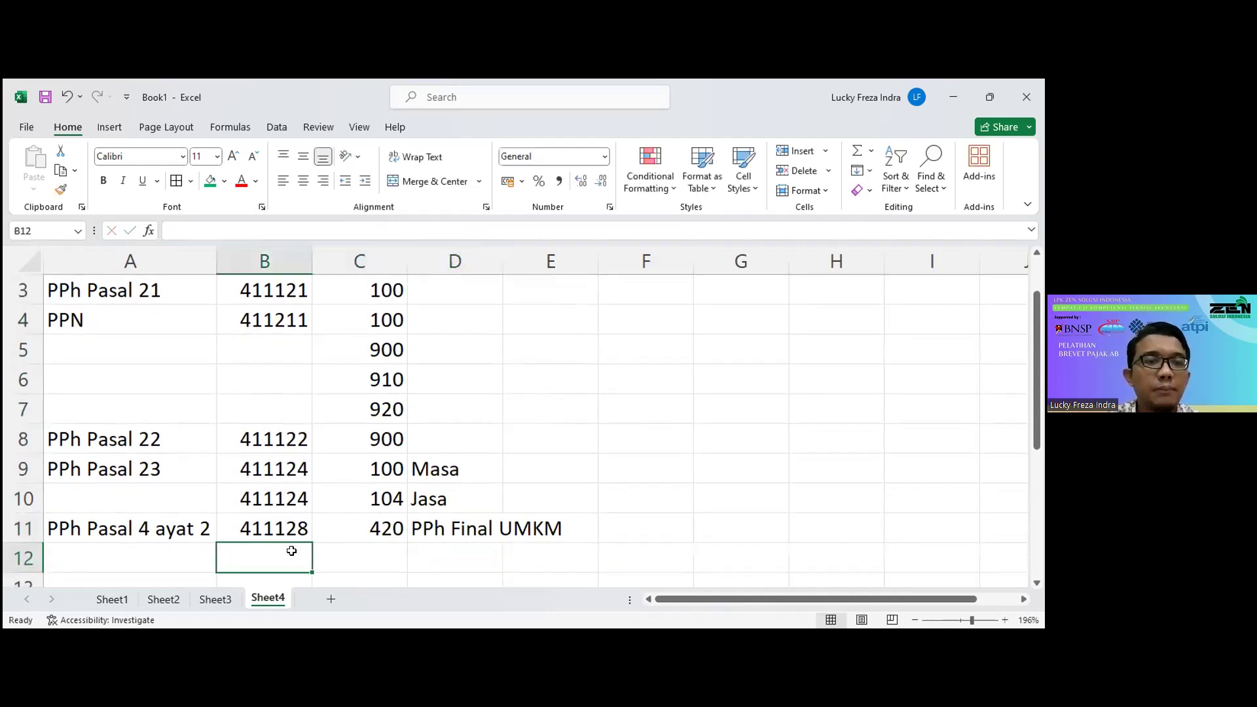
type("411129")
key("Tab")
type("402")
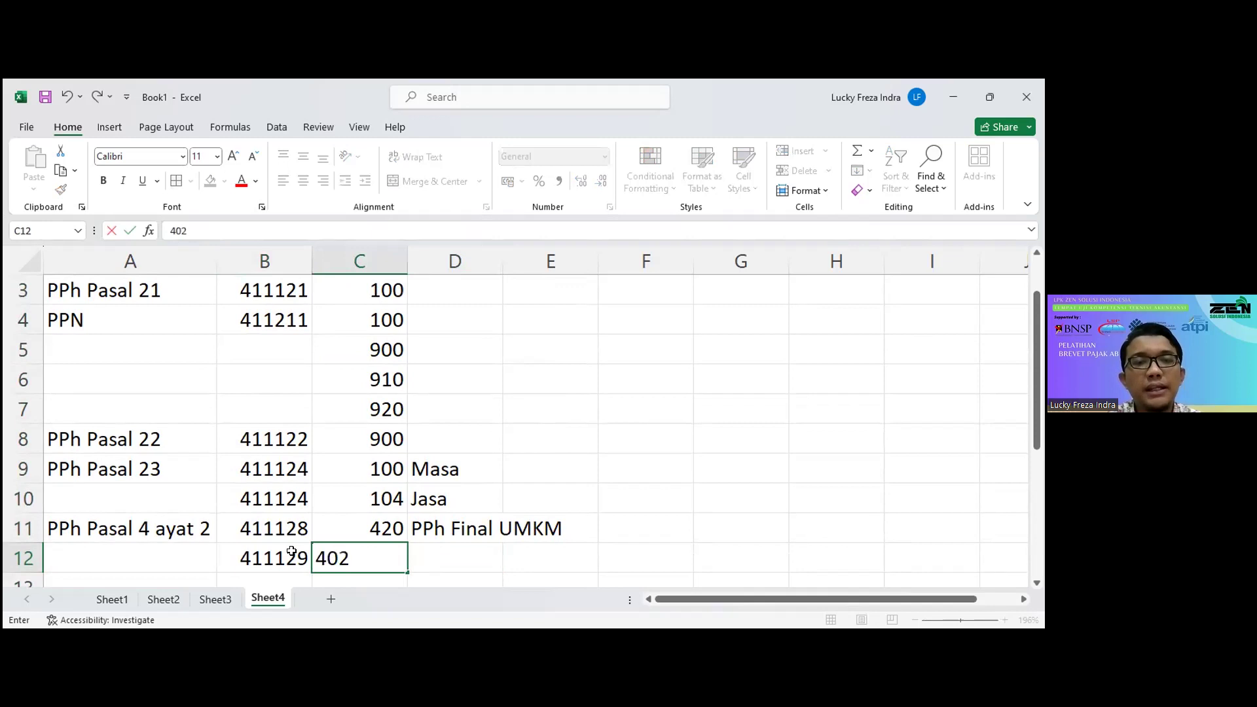
key("Tab")
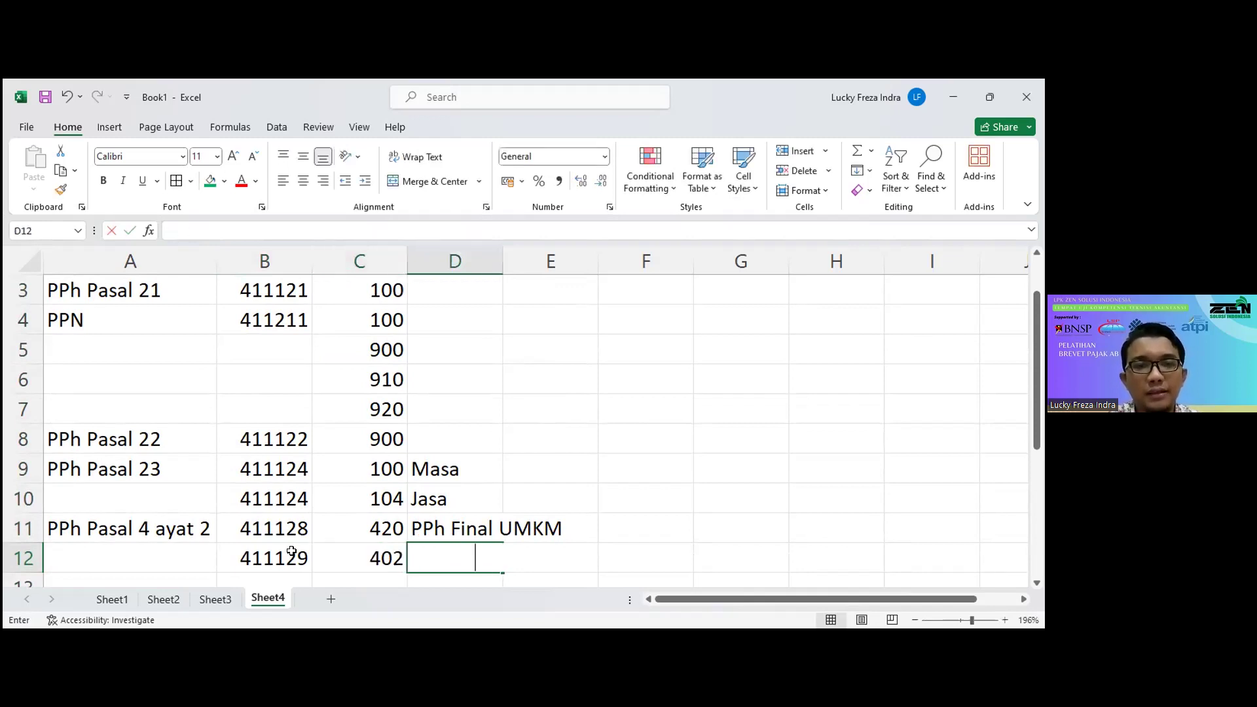
type("Pengalihan Hak atas")
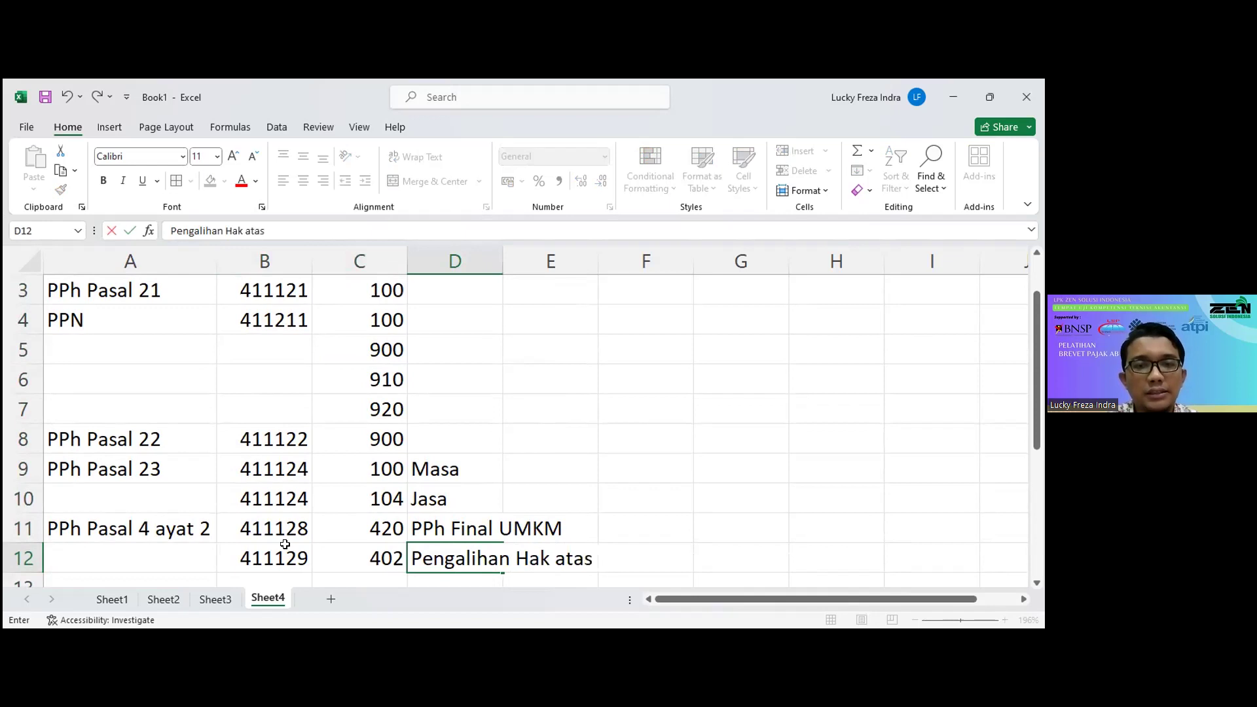
type(" tanah dan")
key("BackSpace")
key("BackSpace")
key("BackSpace")
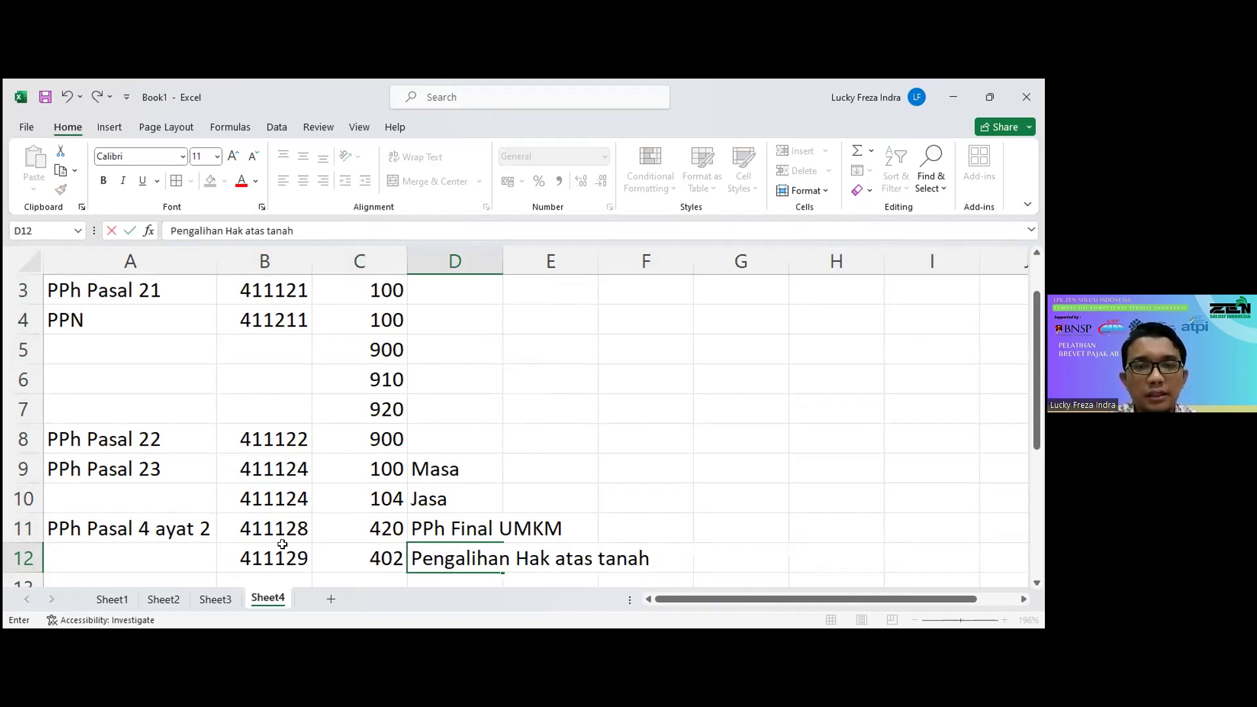
type("dan/")
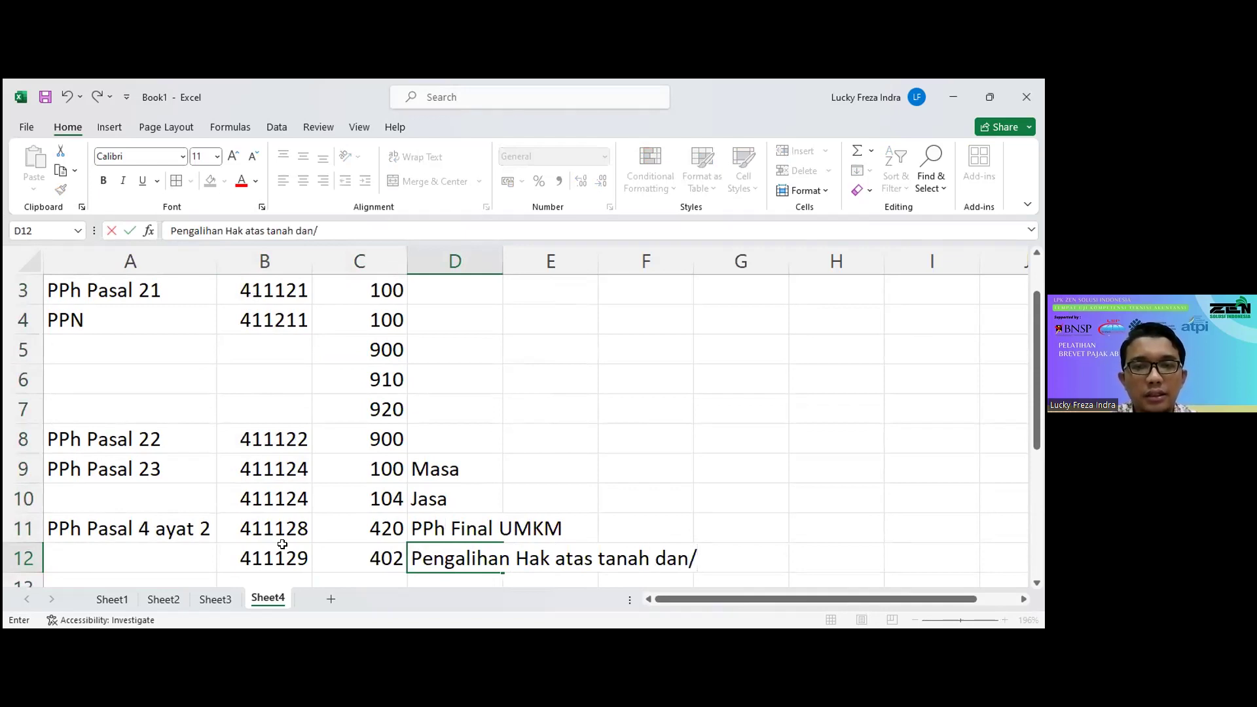
type("bnngun")
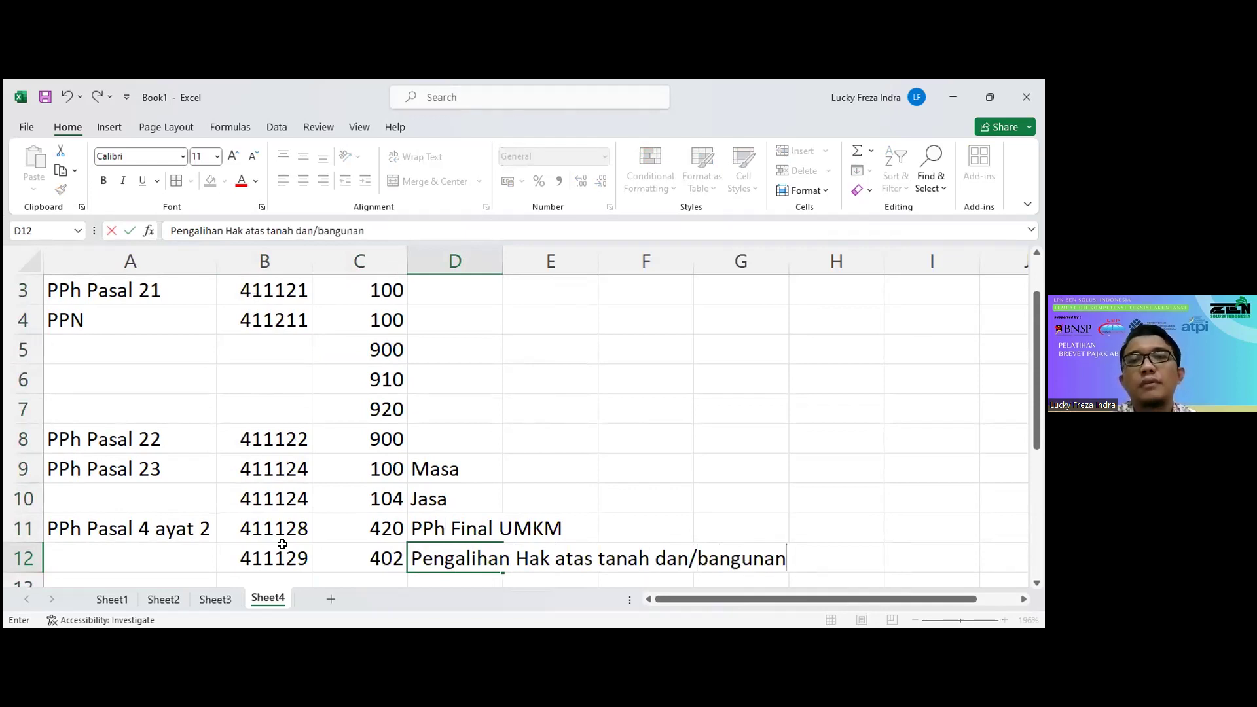
type("an")
key("Return")
Add a 411129 row with KJS 409 and description 'Sewa tanah dan bangunan'.
left_click(282, 544)
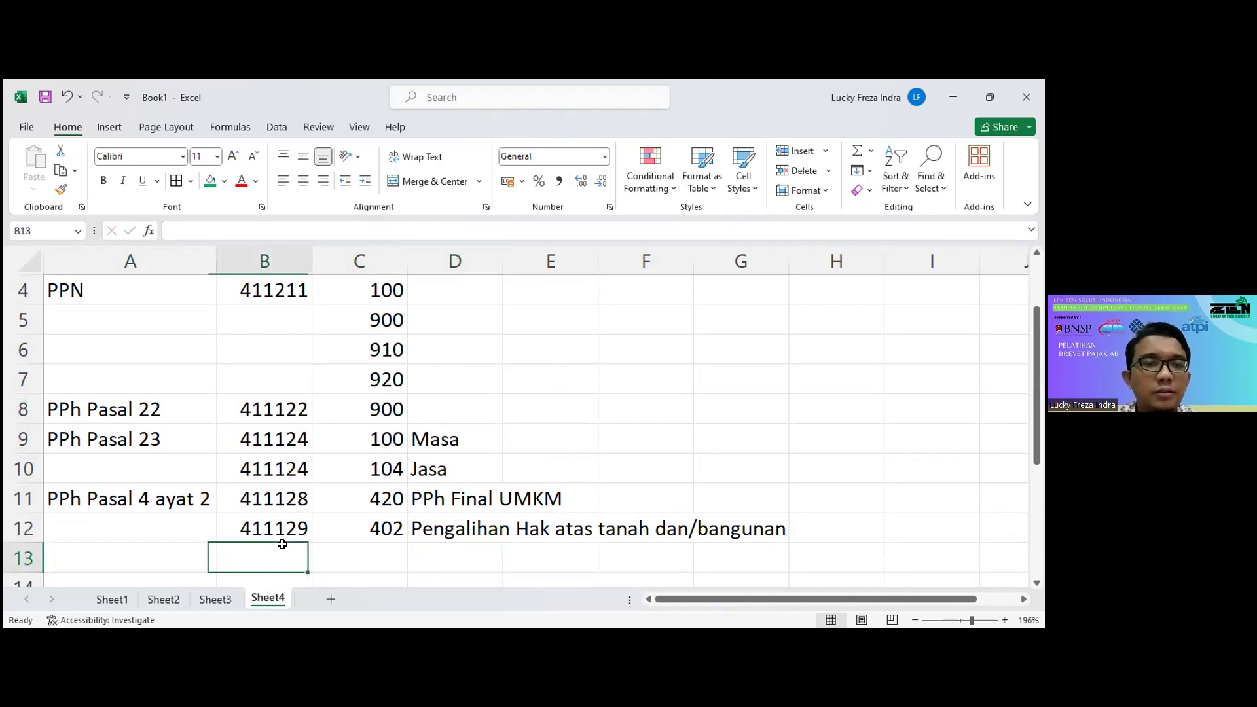
type("411129")
key("Tab")
type("409")
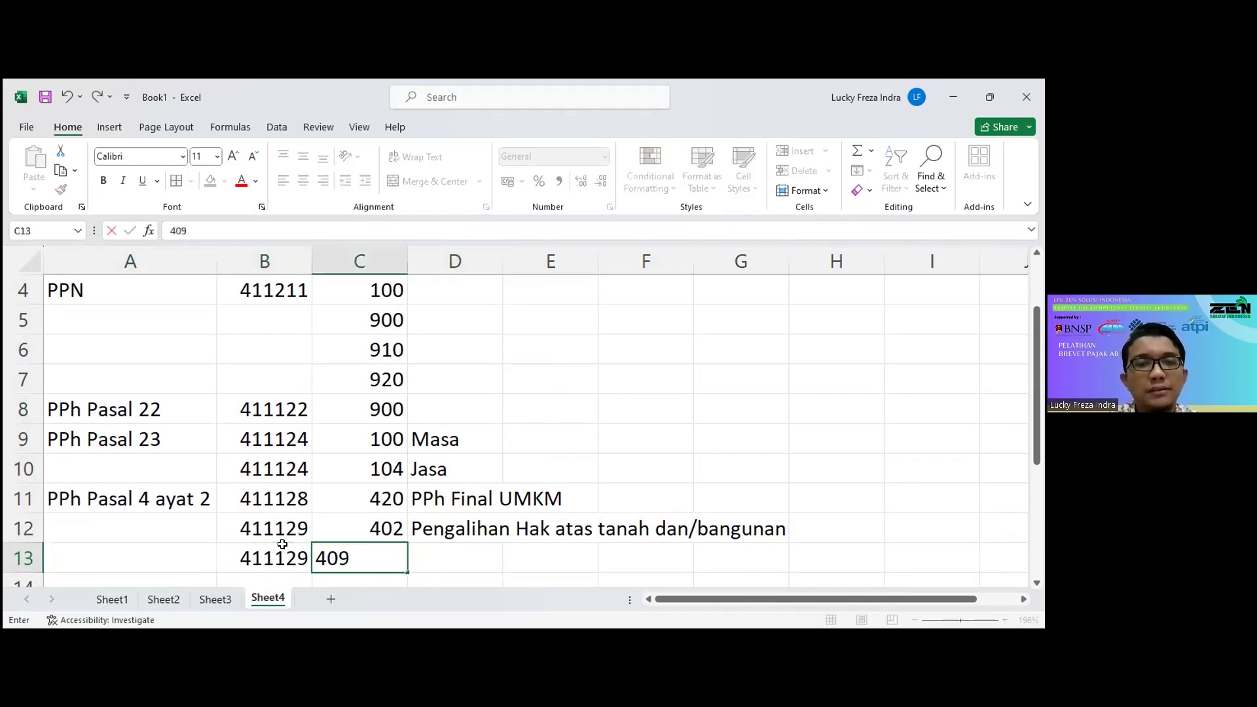
key("Tab")
type("Sewa tanah dan bangun")
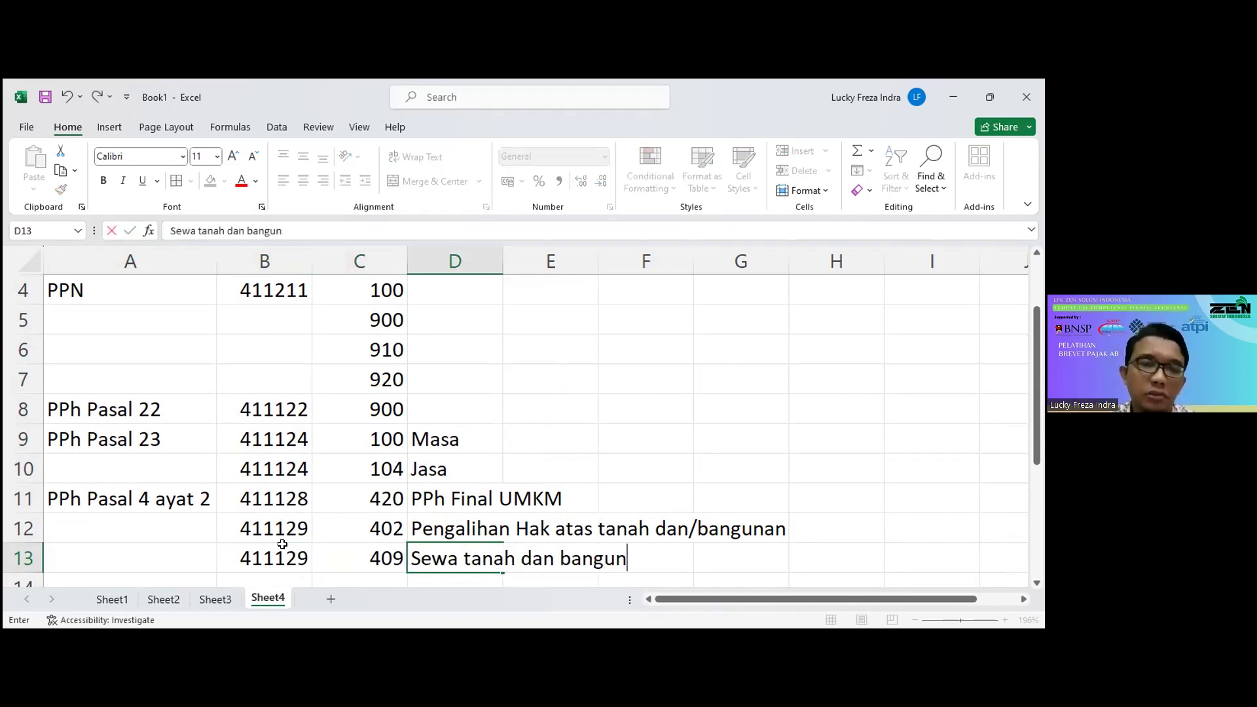
type("an")
key("Return")
key("Up")
key("Up")
key("Up")
key("Up")
key("Up")
key("Up")
key("Up")
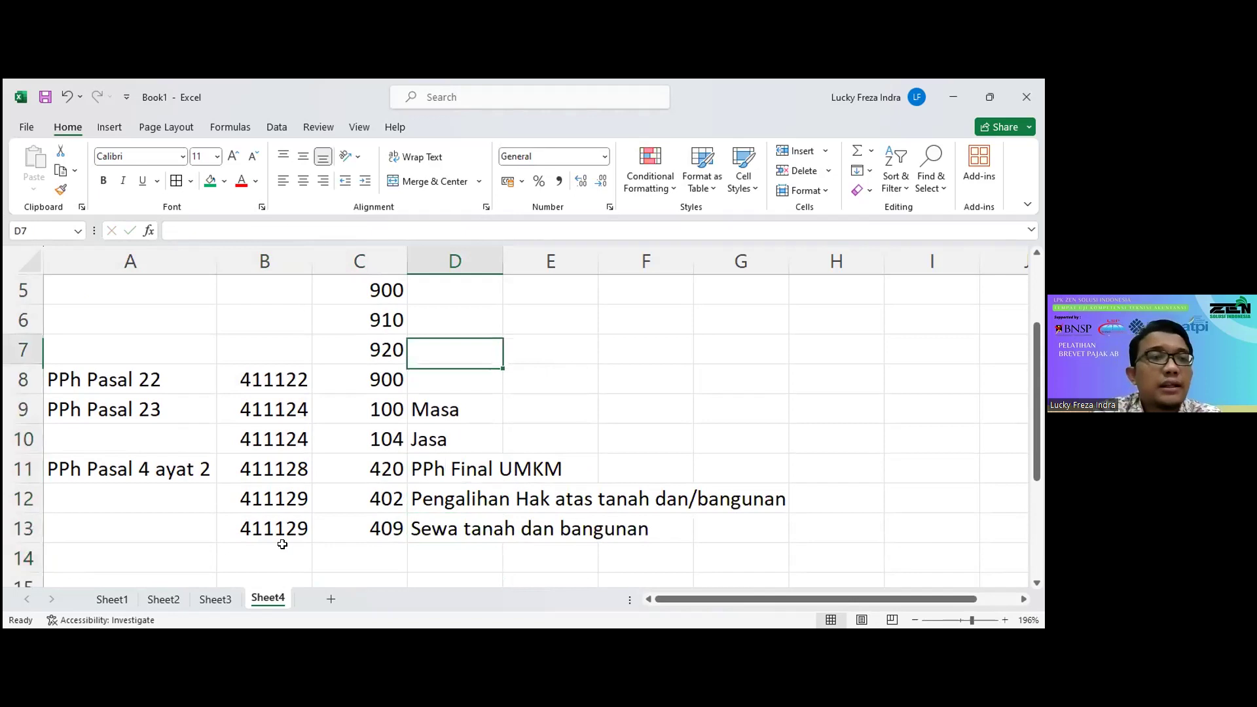
key("ctrl+Up")
key("Left")
Enter Masa, Masa and 'Pemungut bukan bendahara' in D3:D5.
key("Left")
key("Down")
key("Left")
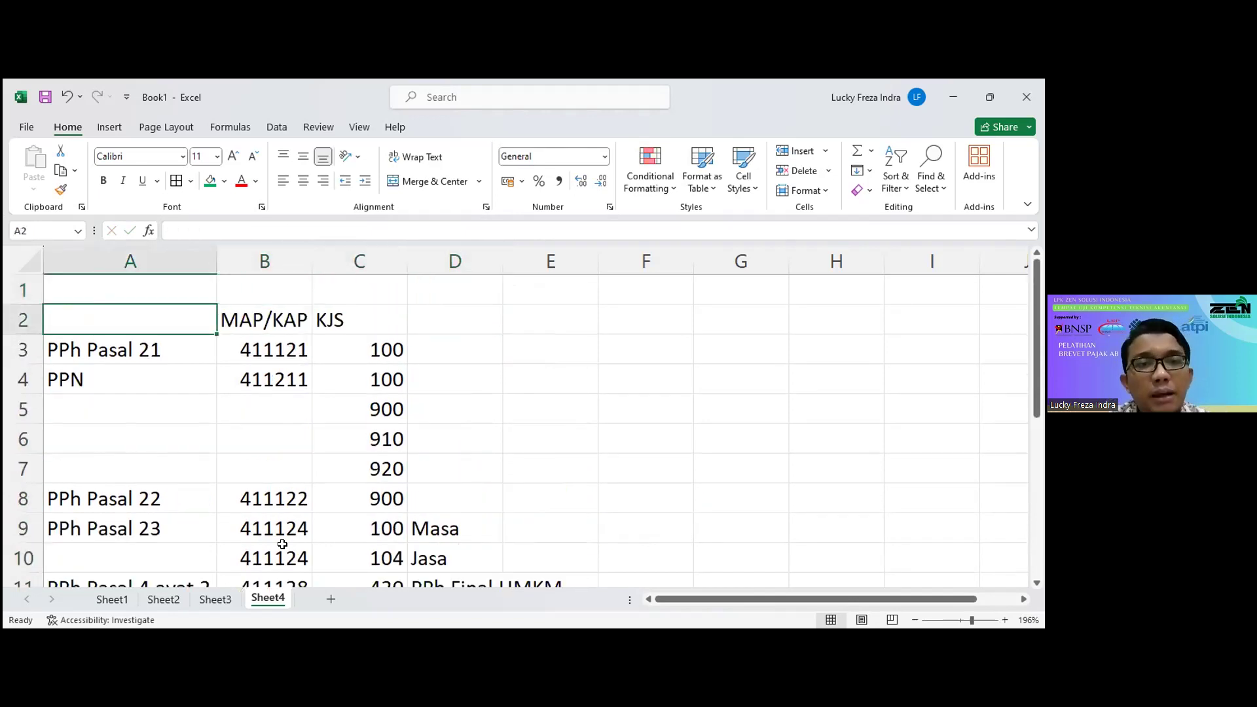
key("Right")
key("Right")
key("Right")
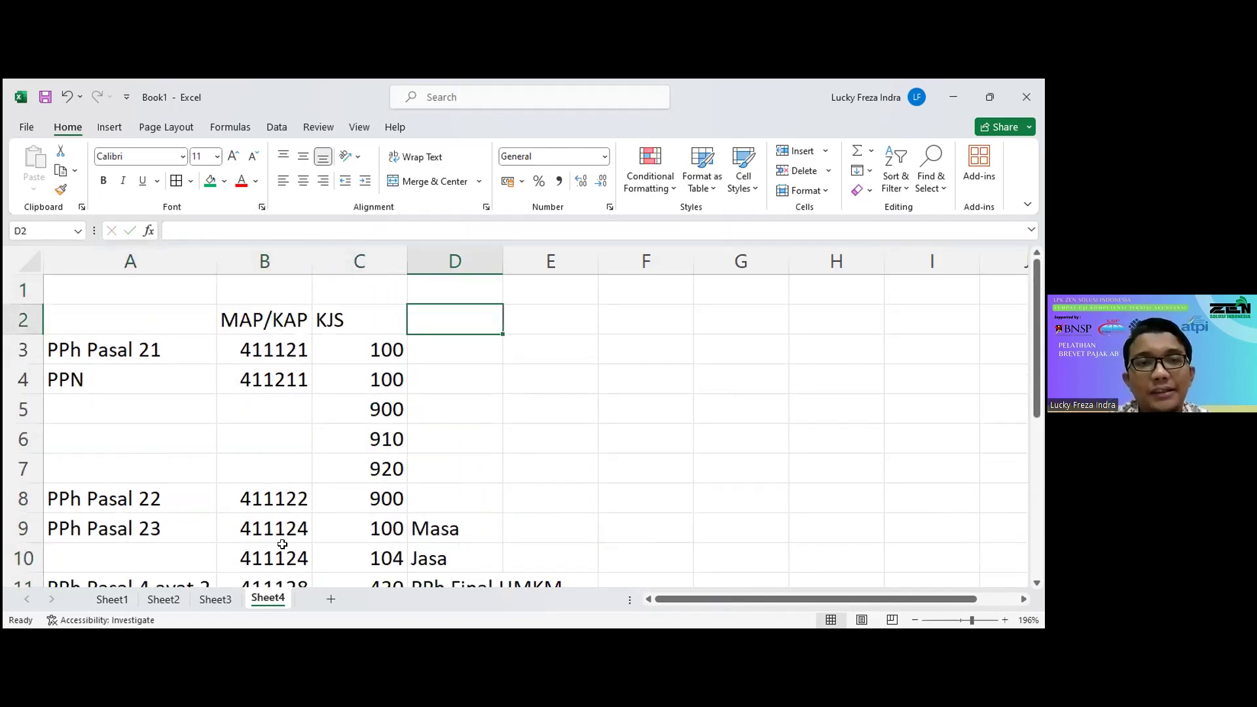
key("Down")
type("Masa")
key("Return")
type("Masa")
key("Return")
type("Pemungut bukan benda")
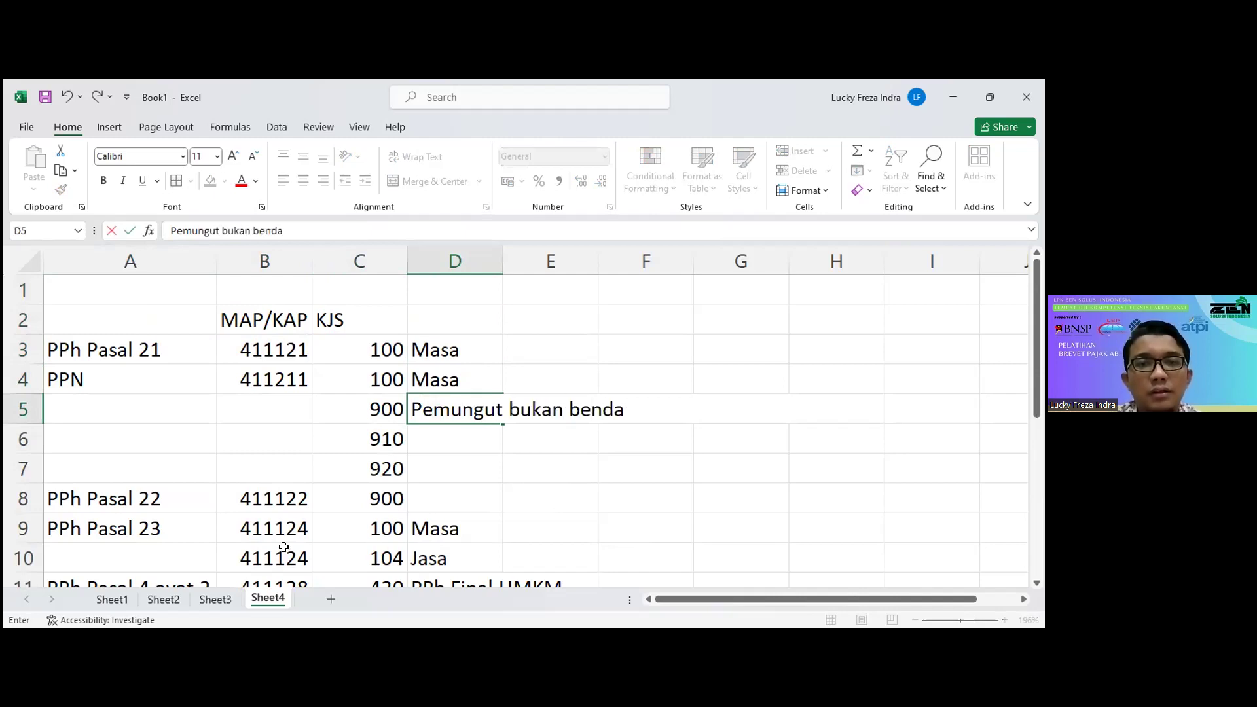
type("hara")
key("Return")
Enter 'Bendahara Pusat' and 'Bendahara Pemerintah Kota/Kab atau Provinsi' in D6:D7.
type("Bendahara")
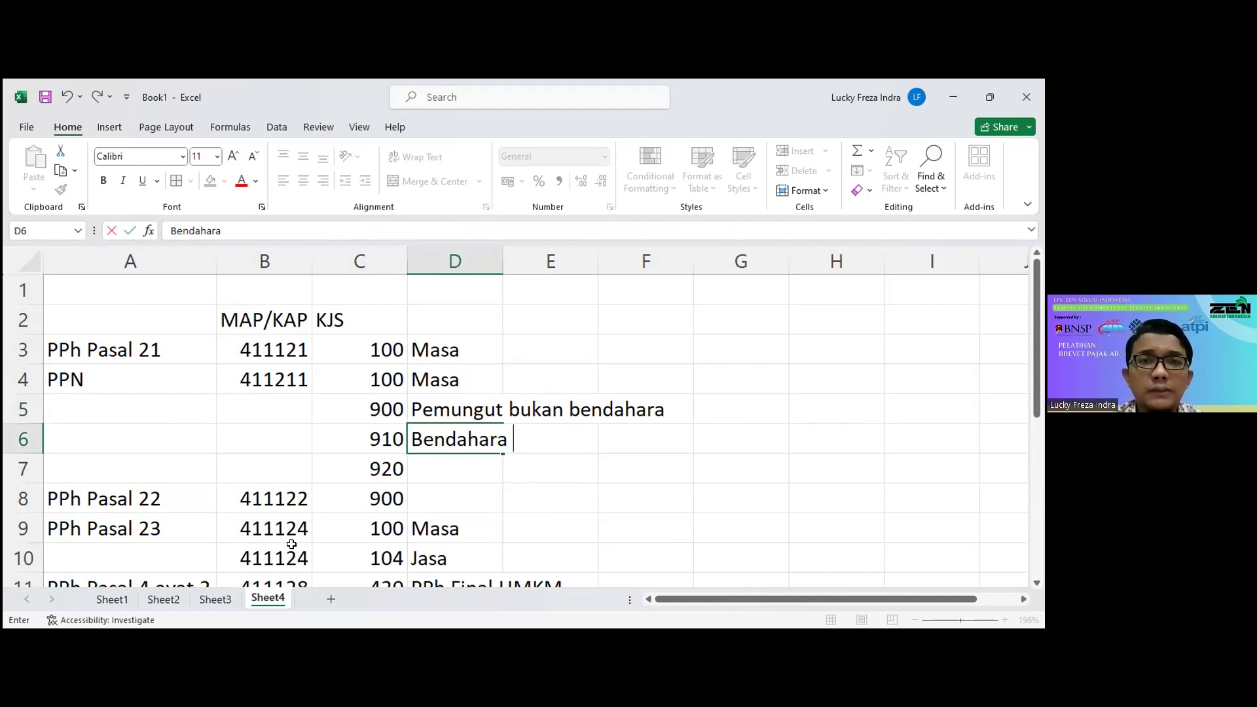
type("usat")
key("Return")
type("Ben")
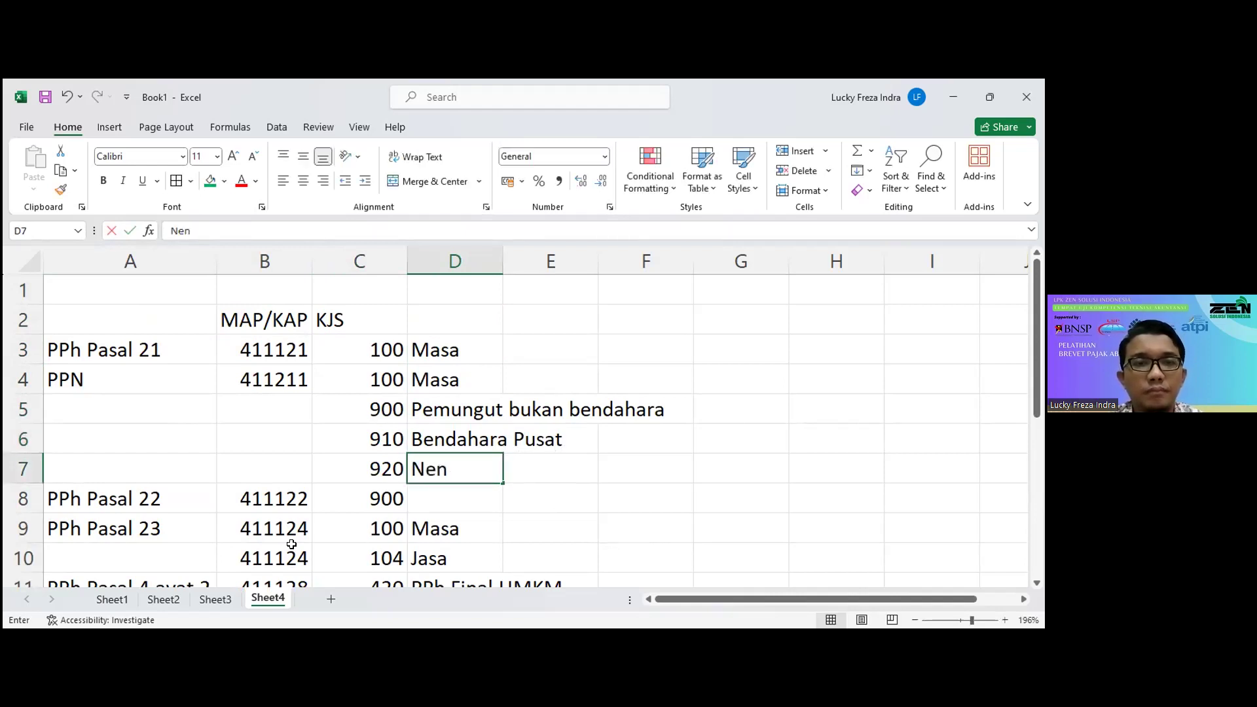
key("BackSpace")
key("BackSpace")
key("BackSpace")
type("Bendarah")
key("BackSpace")
key("BackSpace")
key("BackSpace")
type("hara P")
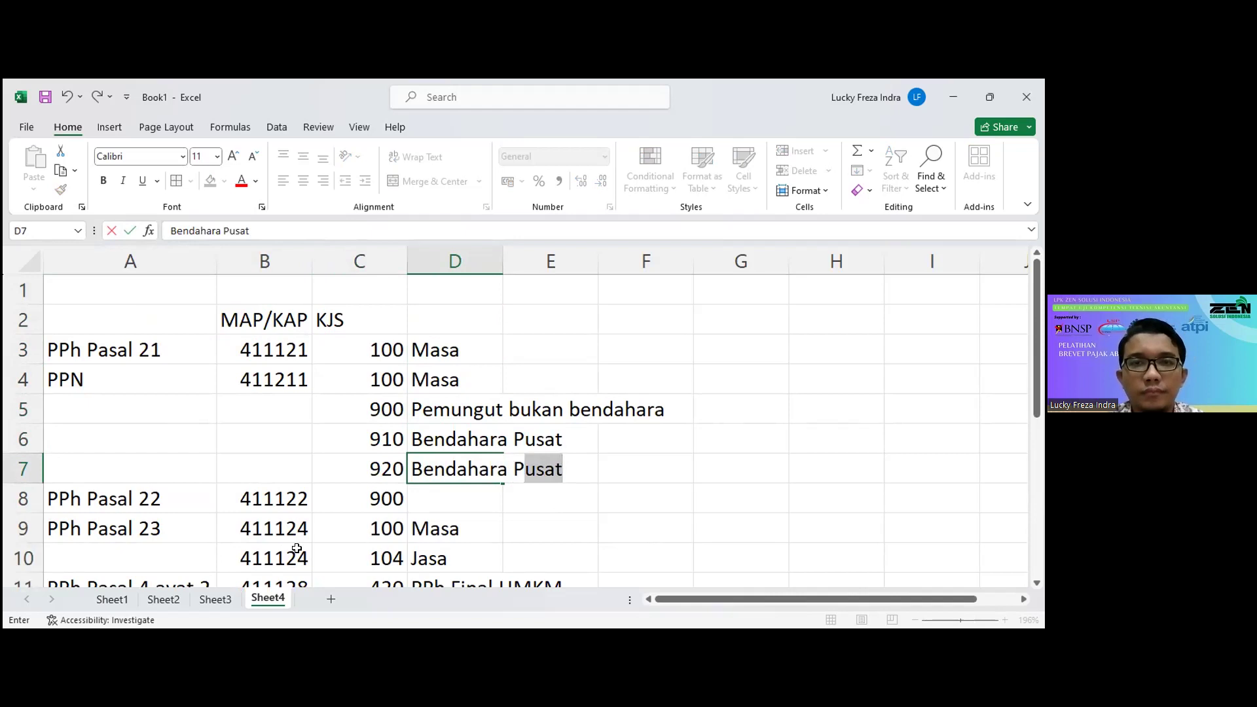
type("emerintah Ko")
type("Kot")
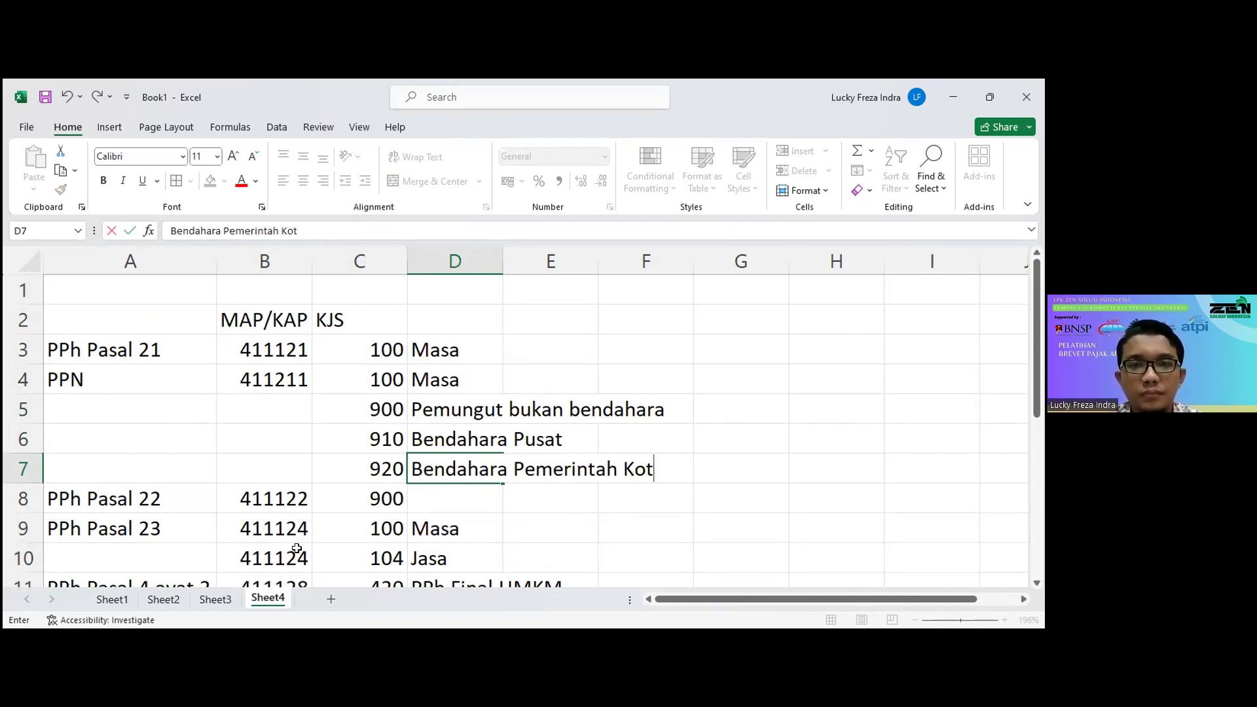
type("a/Kab")
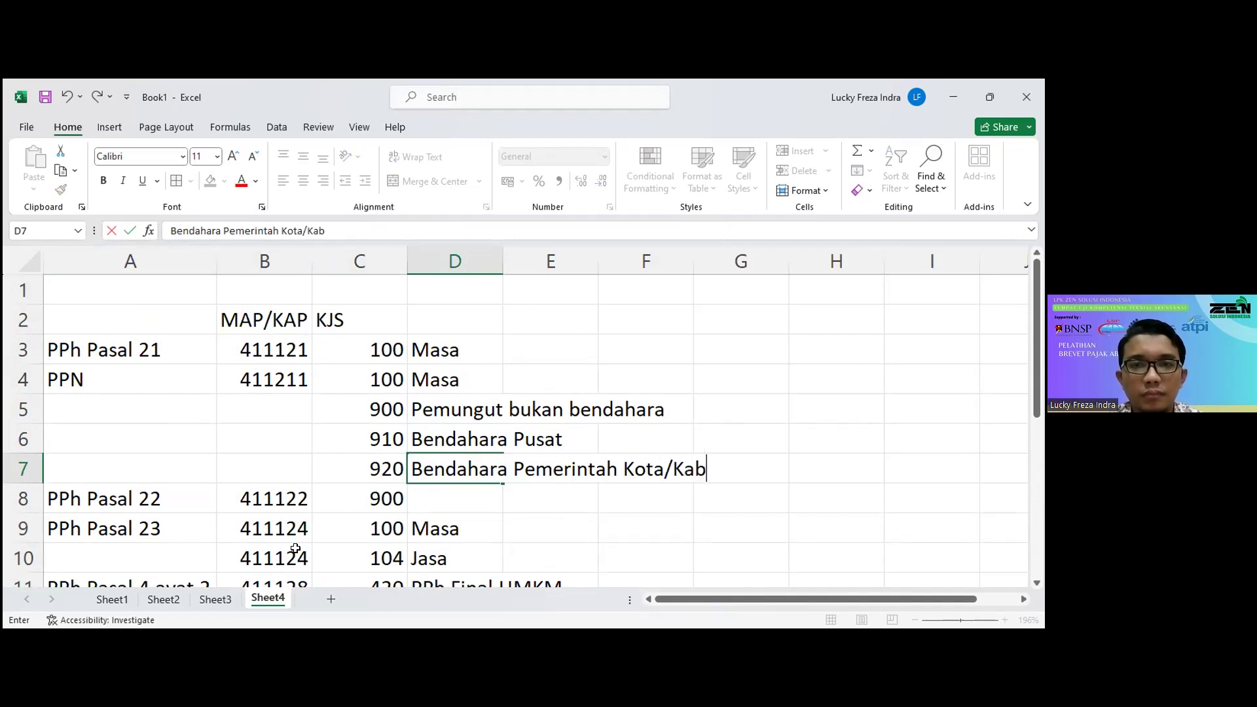
type(" atau Provinsi")
key("Return")
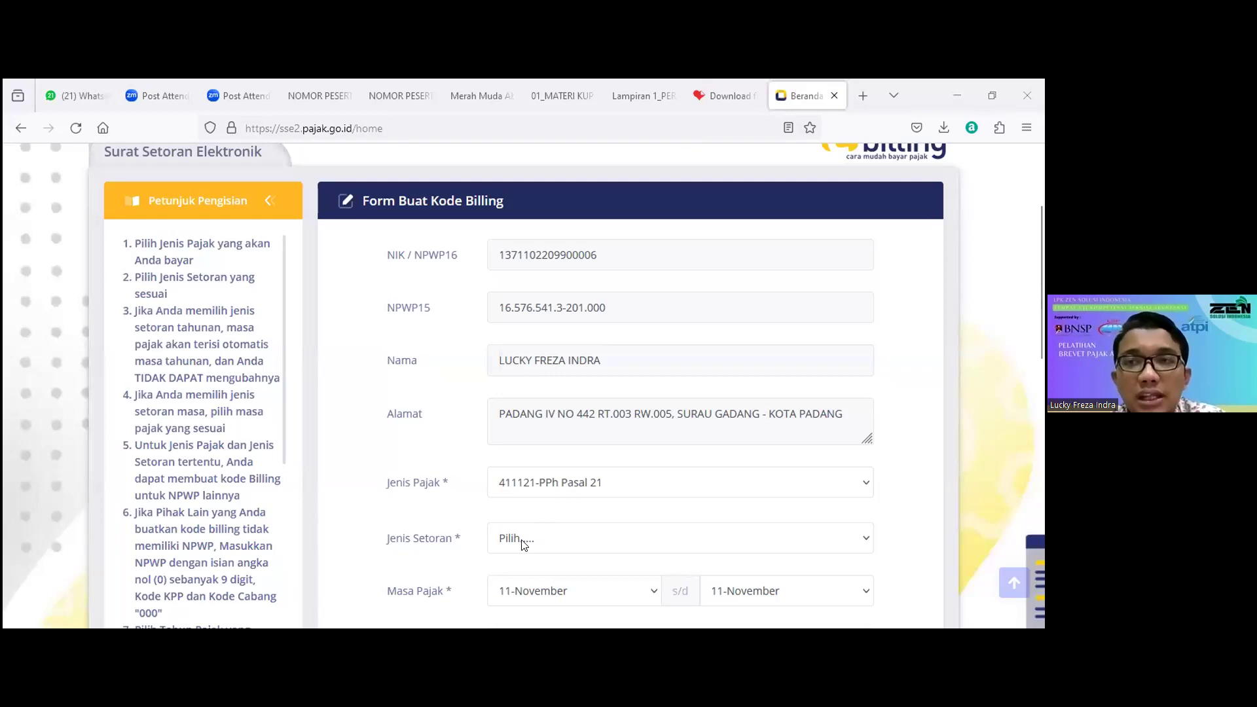
Set Jenis Setoran to 100-Masa and Masa Pajak to 10-Oktober.
left_click(520, 545)
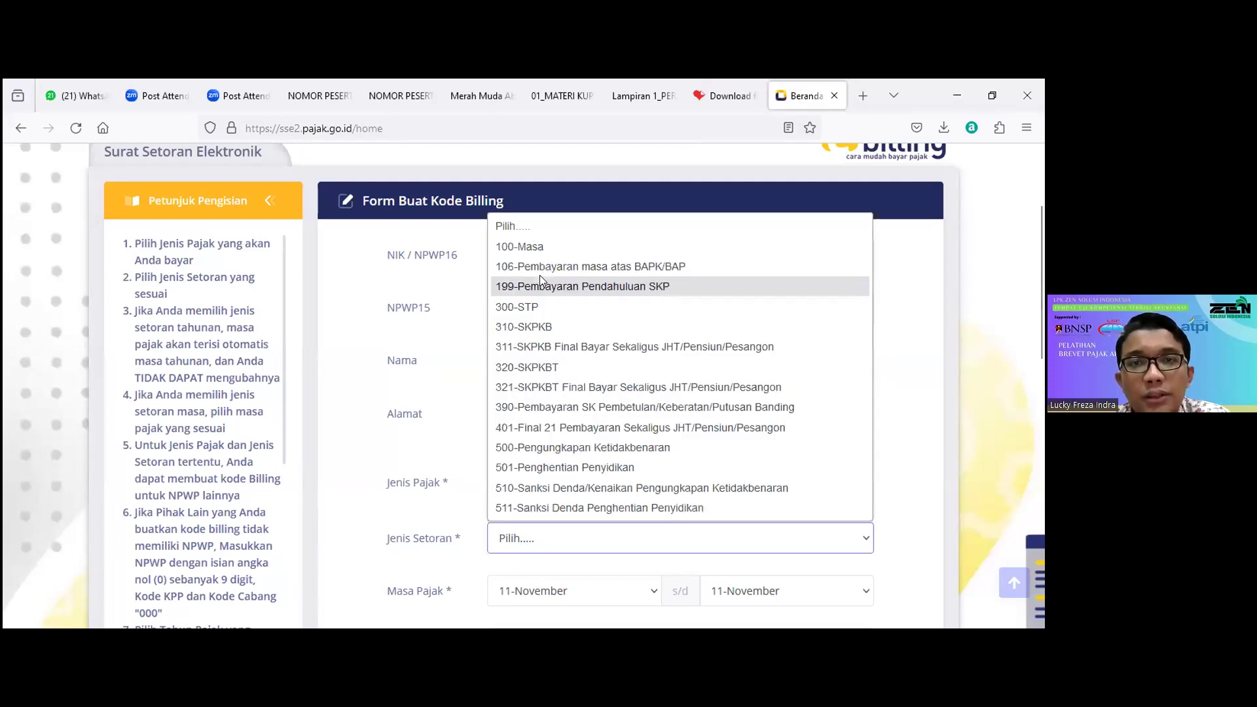
left_click(520, 246)
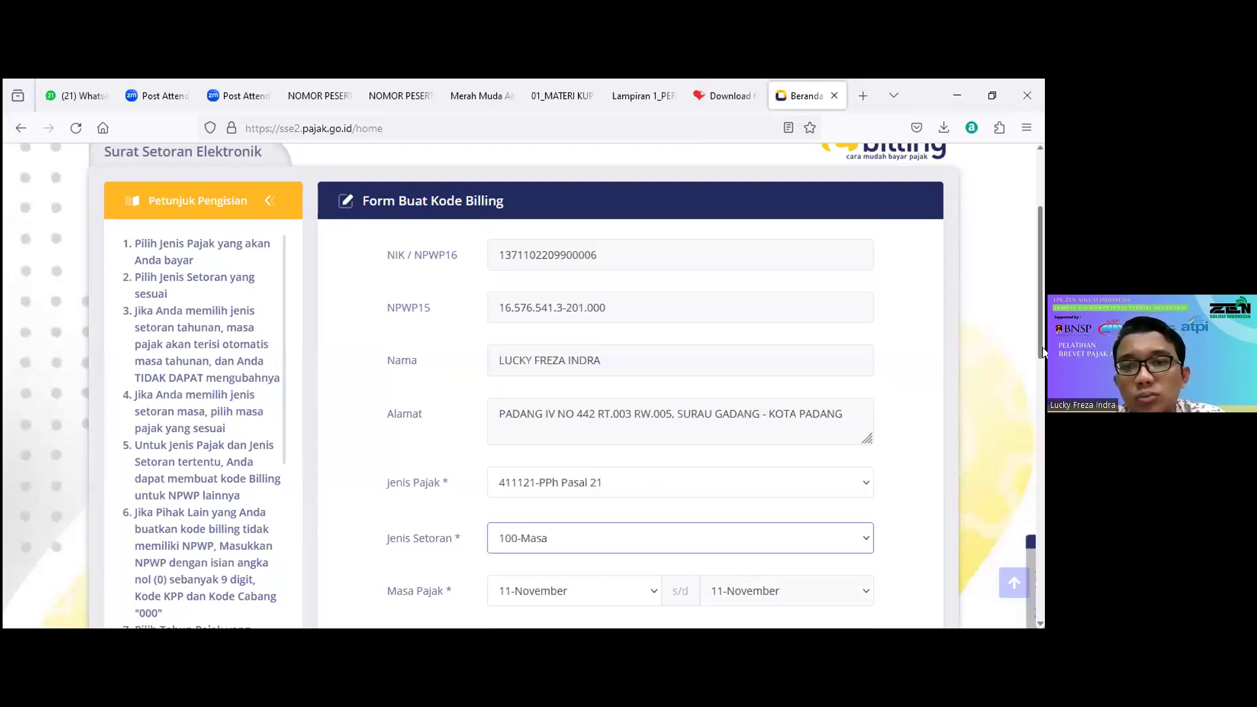
scroll(679, 409, "down", 3)
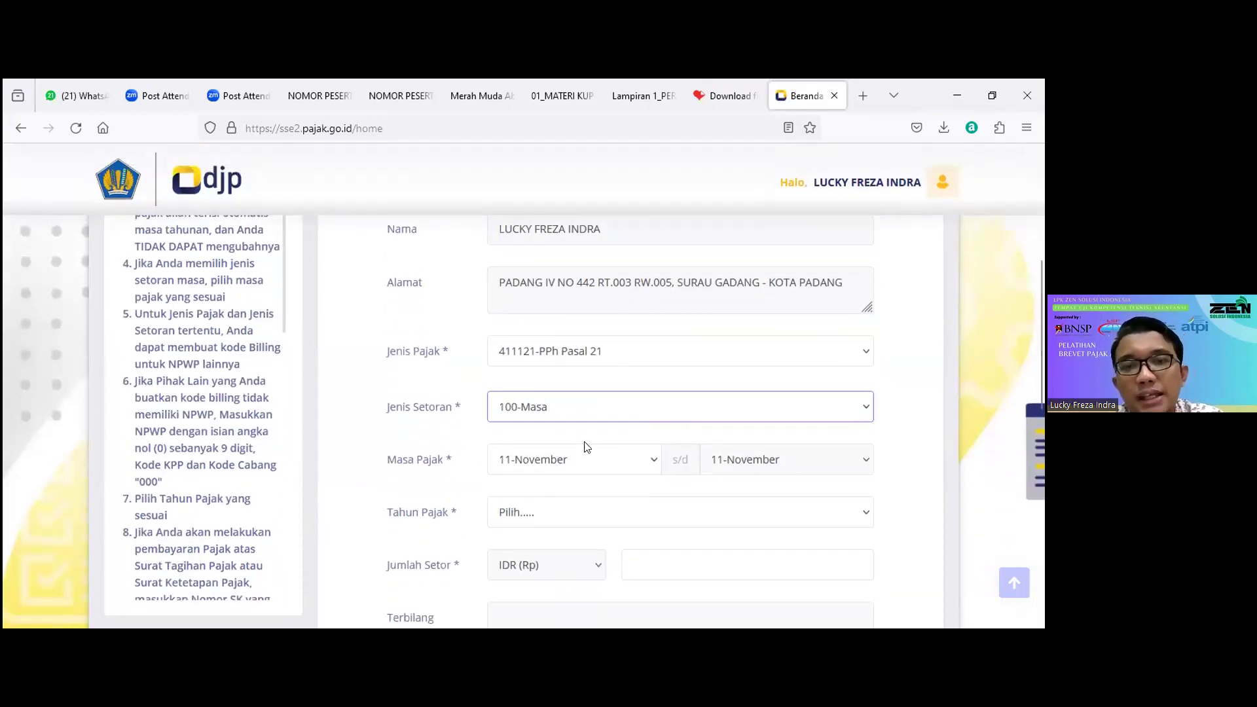
left_click(580, 463)
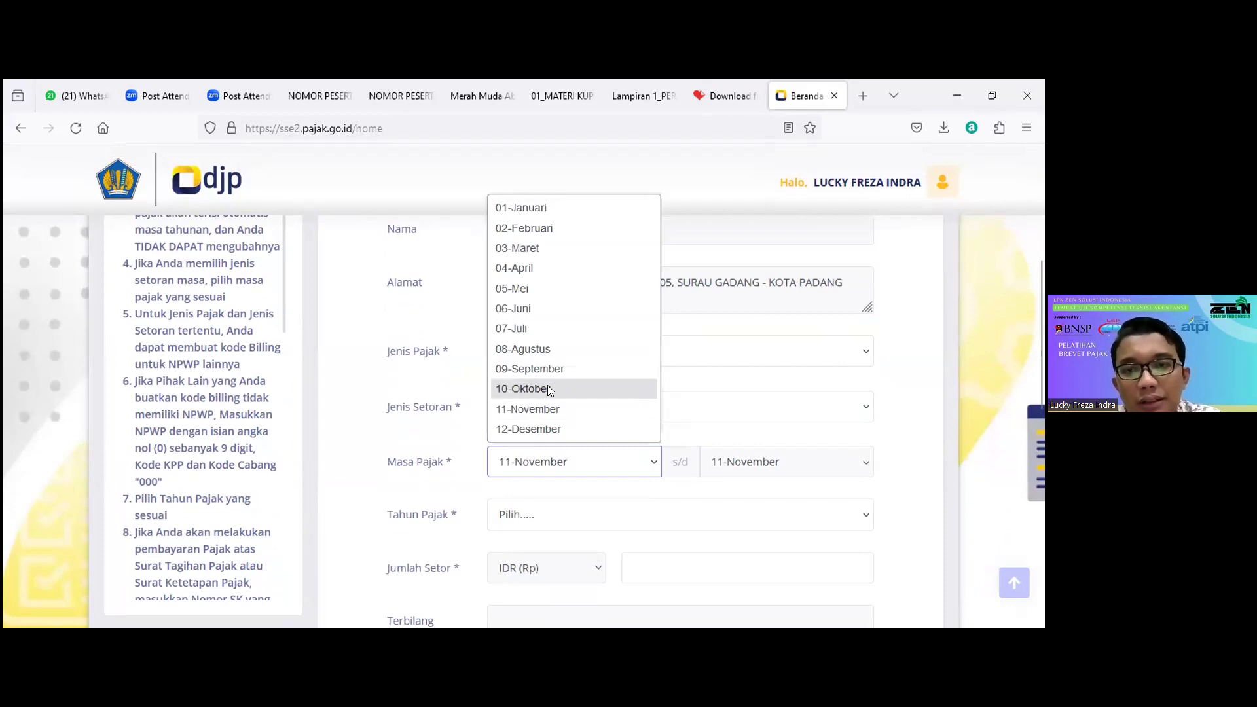
left_click(538, 391)
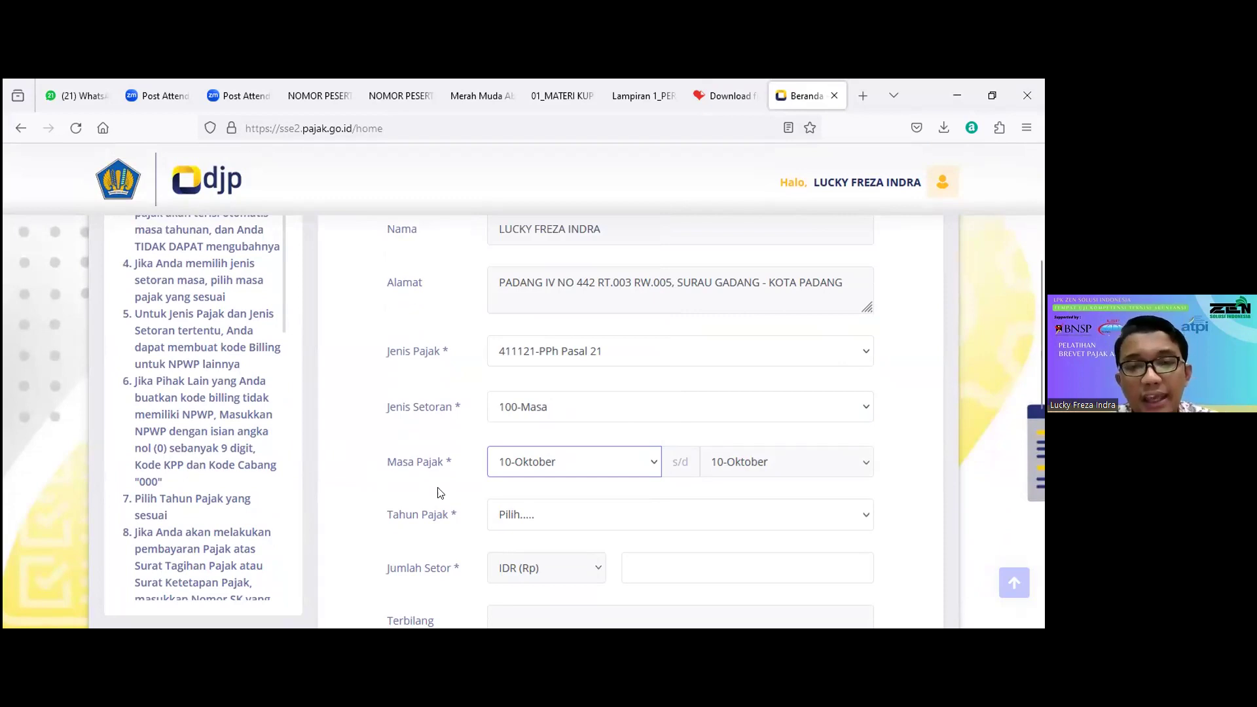
Set Tahun Pajak to 2023 and enter a Jumlah Setor of 100.000.
left_click(497, 514)
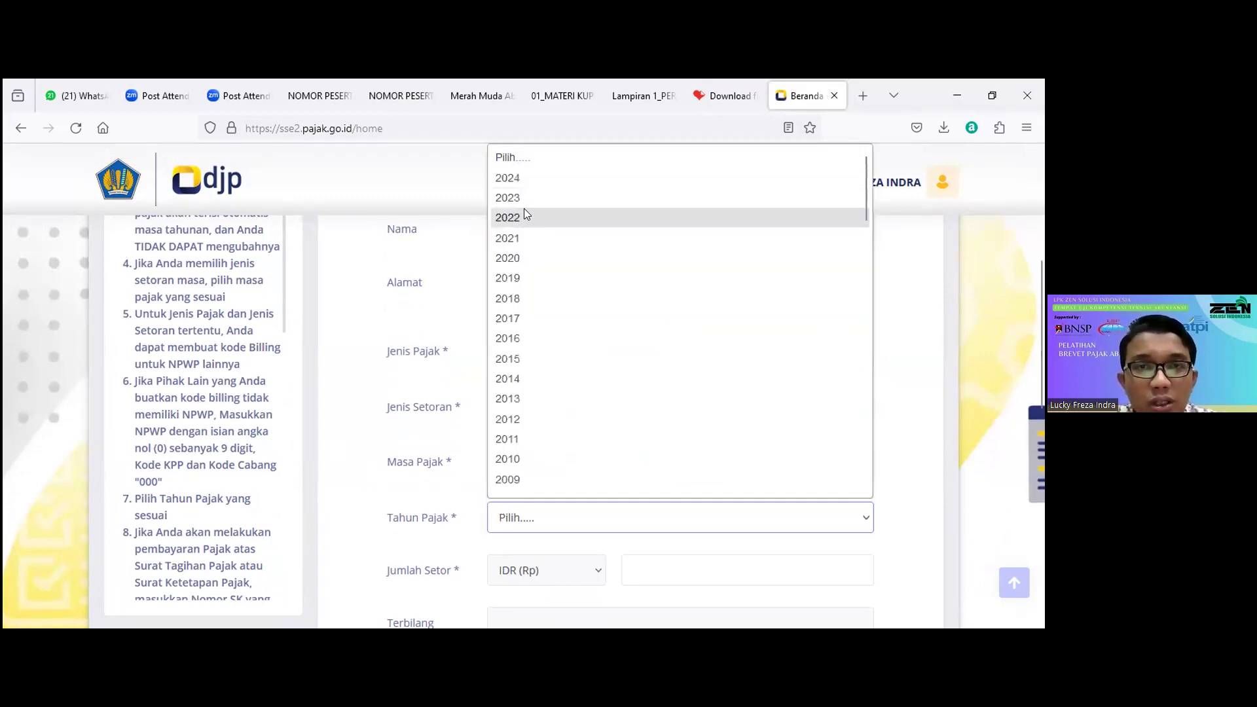
left_click(532, 180)
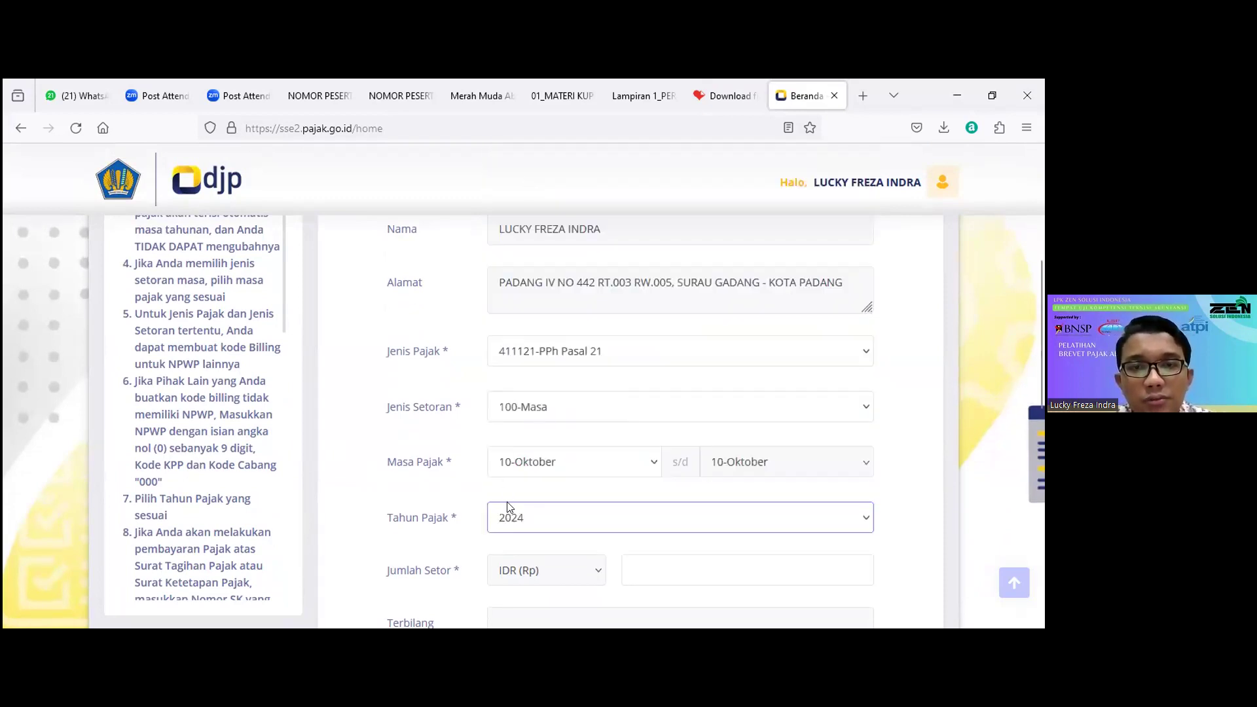
left_click(510, 508)
left_click(531, 190)
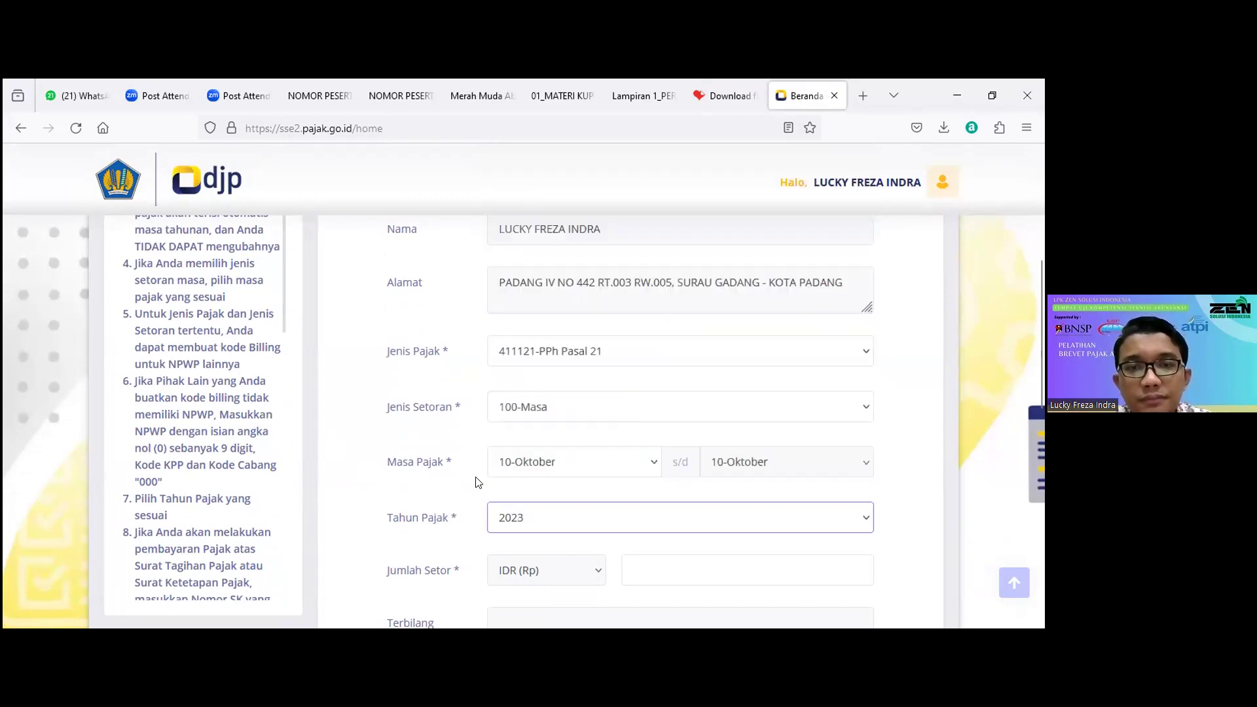
left_click(632, 561)
type("100.000")
key("Tab")
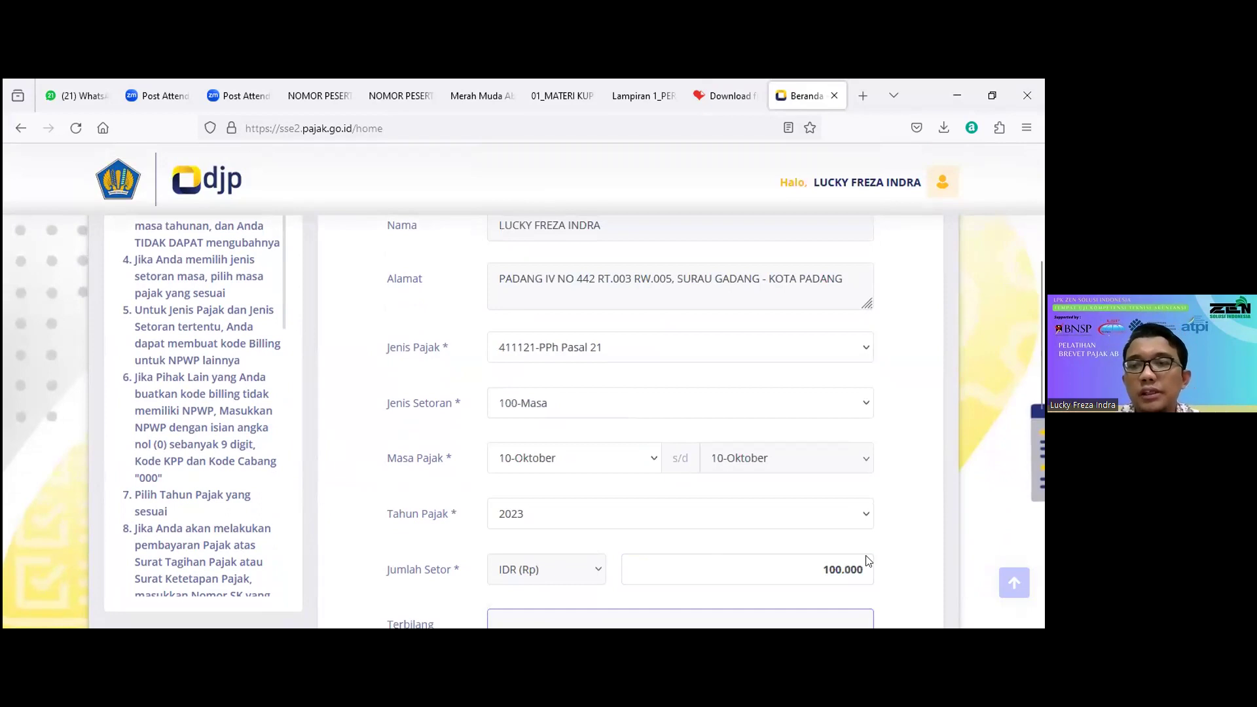
scroll(1043, 355, "down", 3)
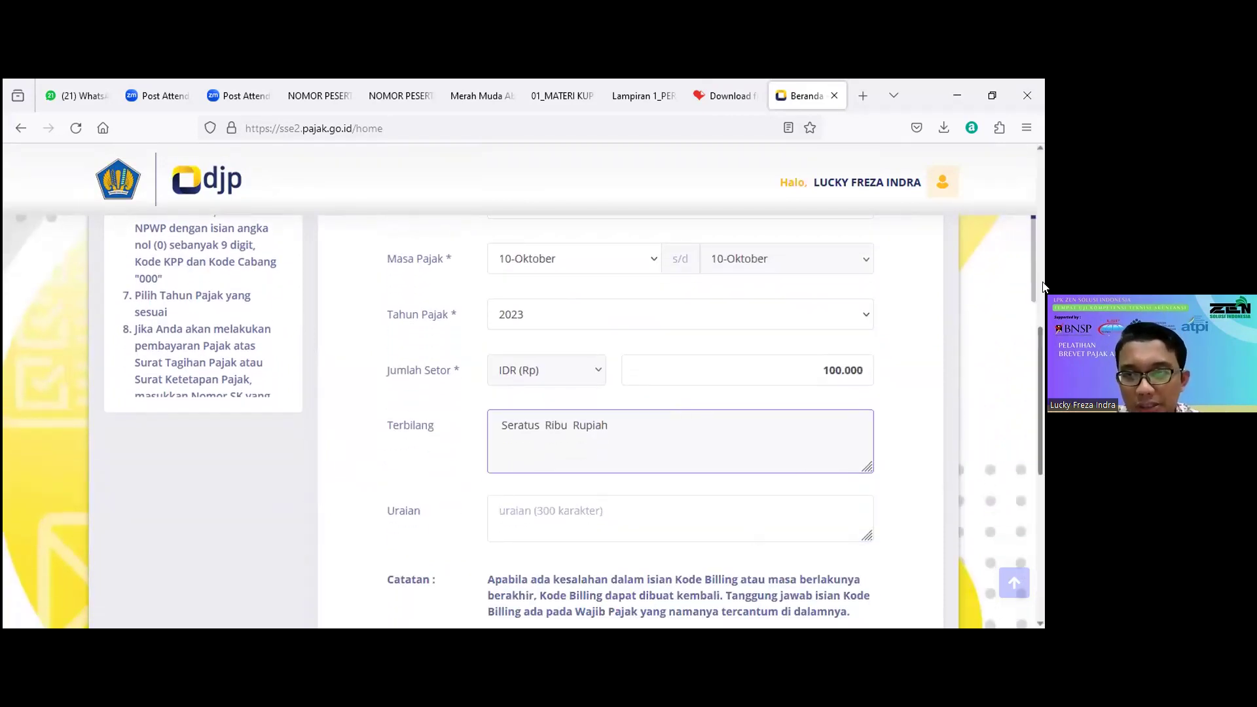
scroll(1043, 290, "up", 5)
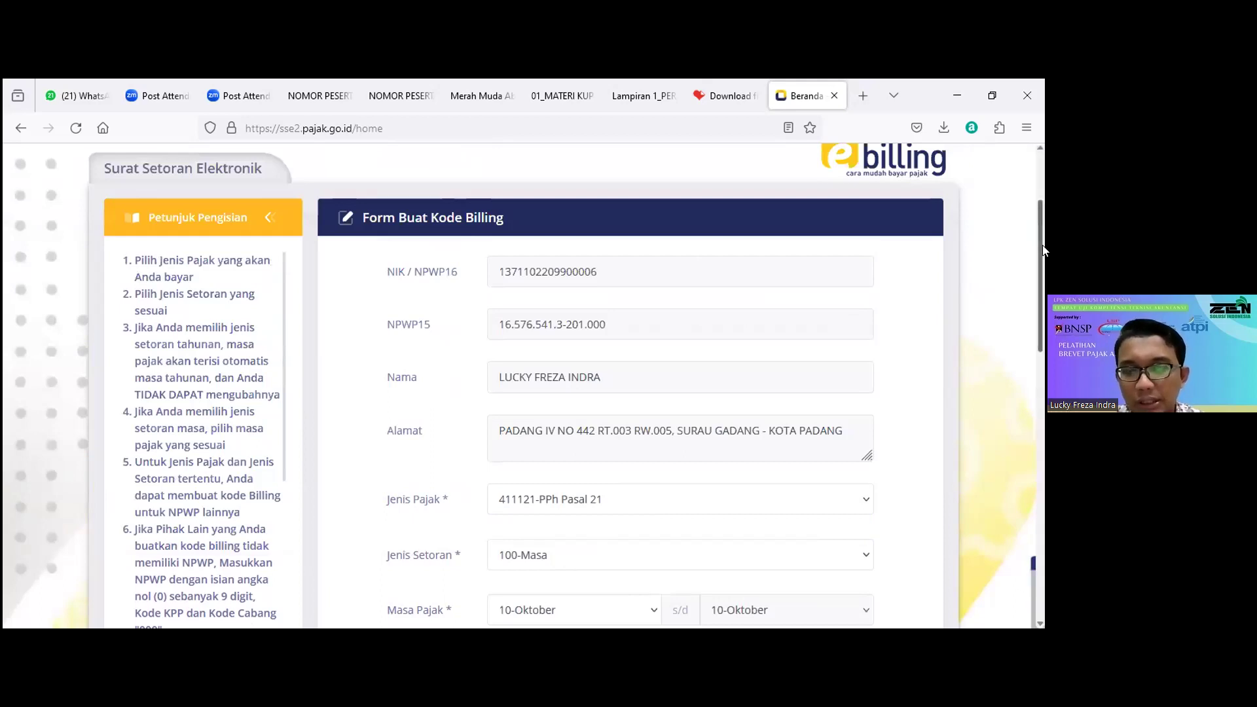
left_click_drag(1043, 244, 1044, 448)
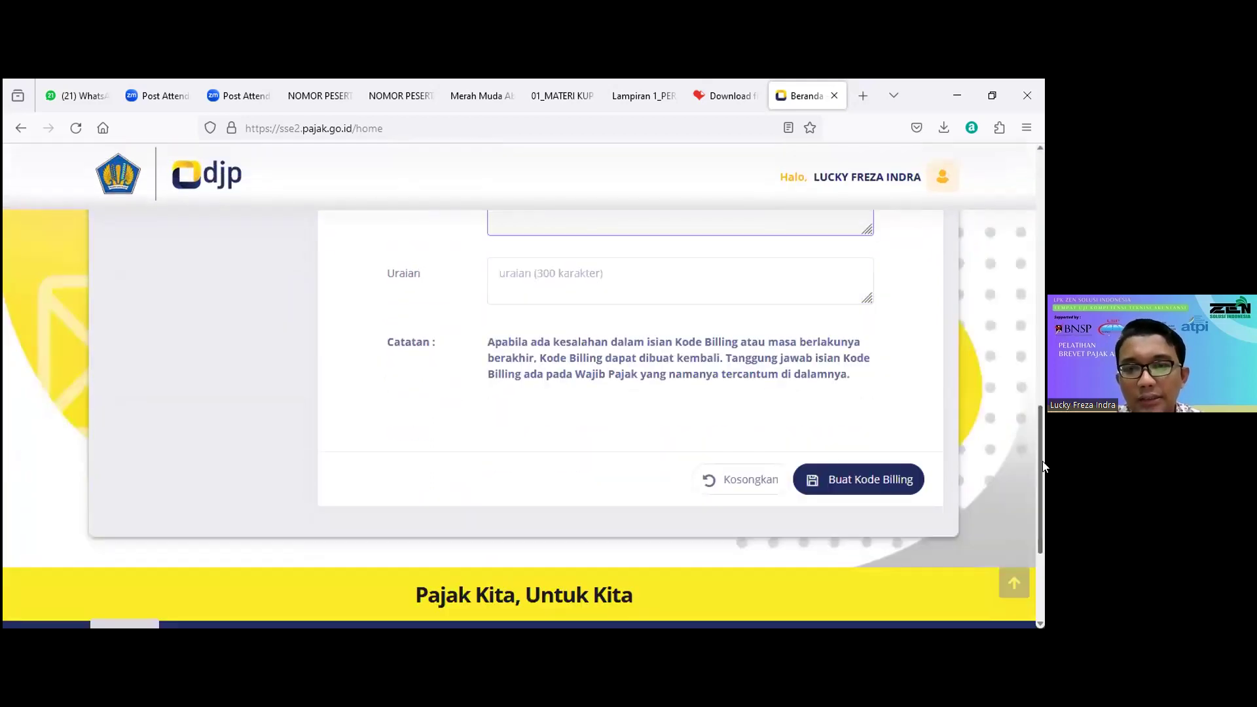
Request a PPh 21 billing code with a refreshed captcha, then review and close the resulting summary.
left_click(856, 480)
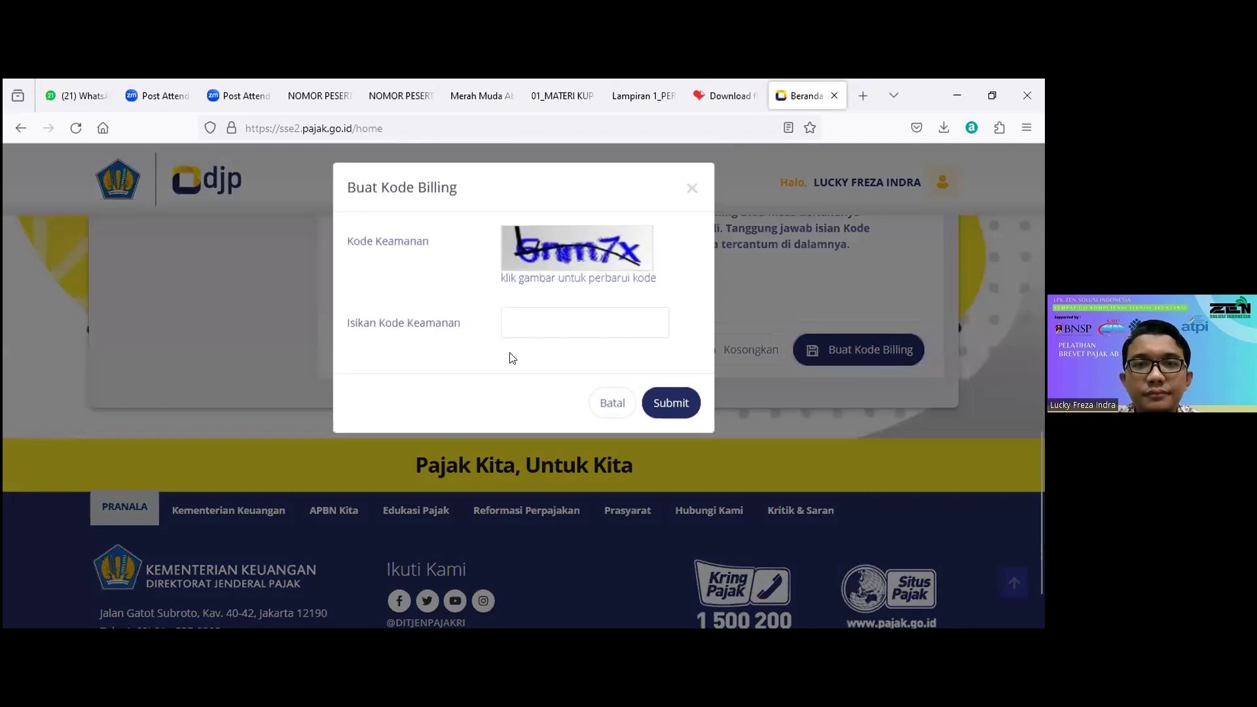
left_click(509, 317)
left_click(542, 258)
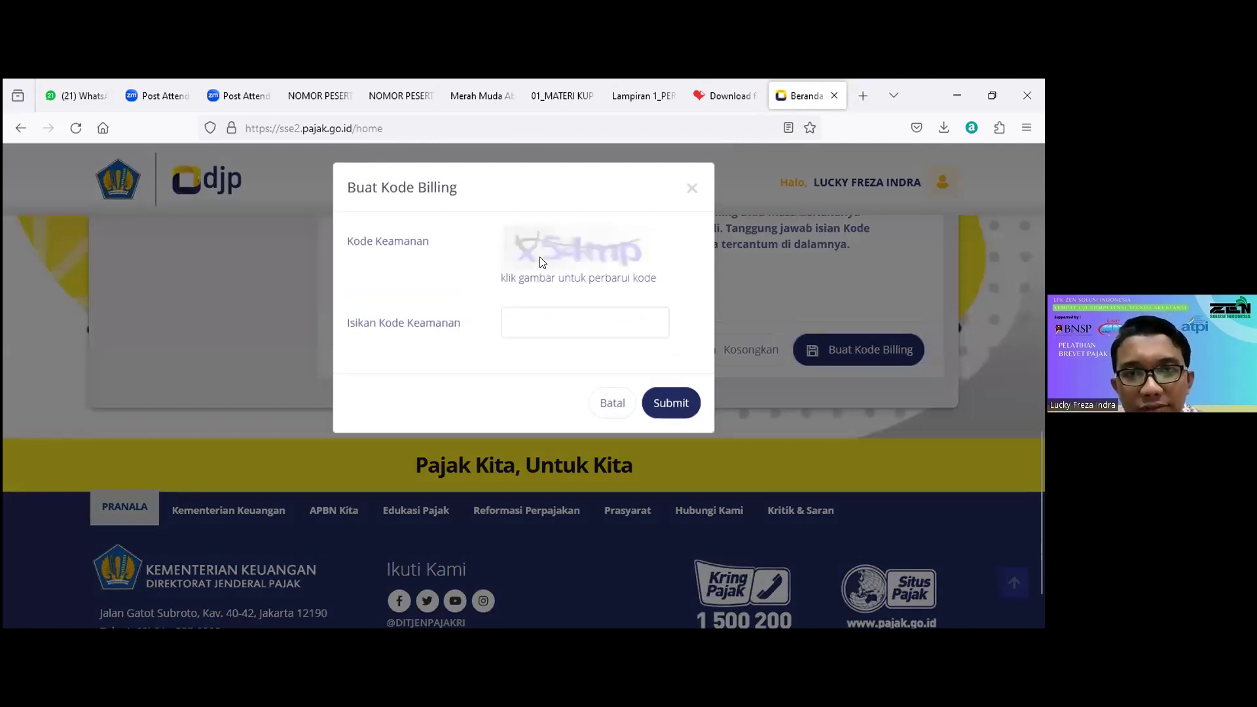
left_click(547, 257)
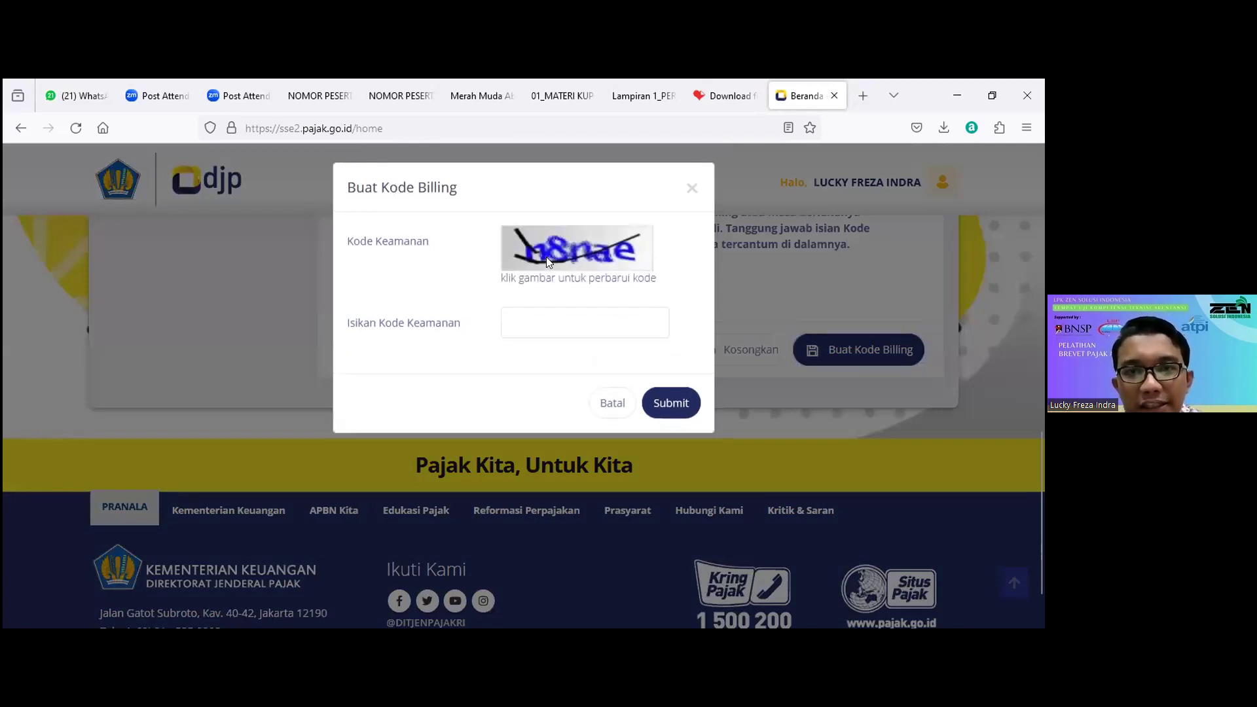
left_click(518, 321)
type("n8n")
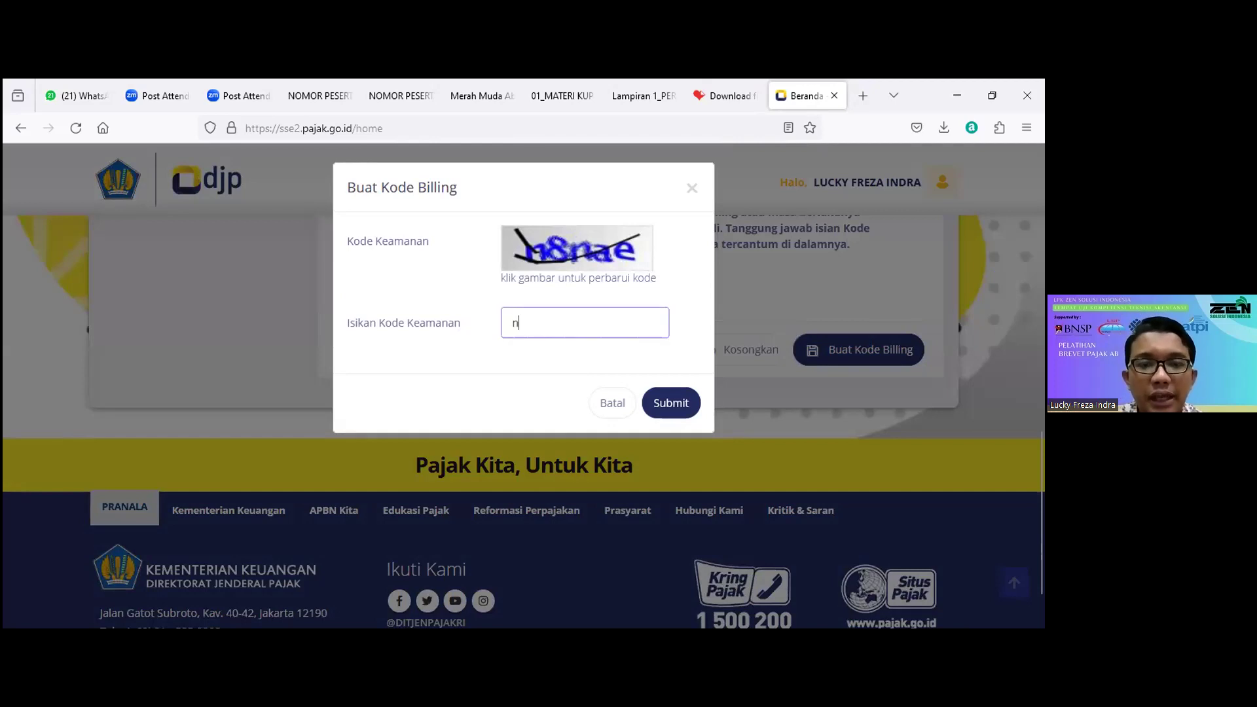
type("ae")
left_click(668, 403)
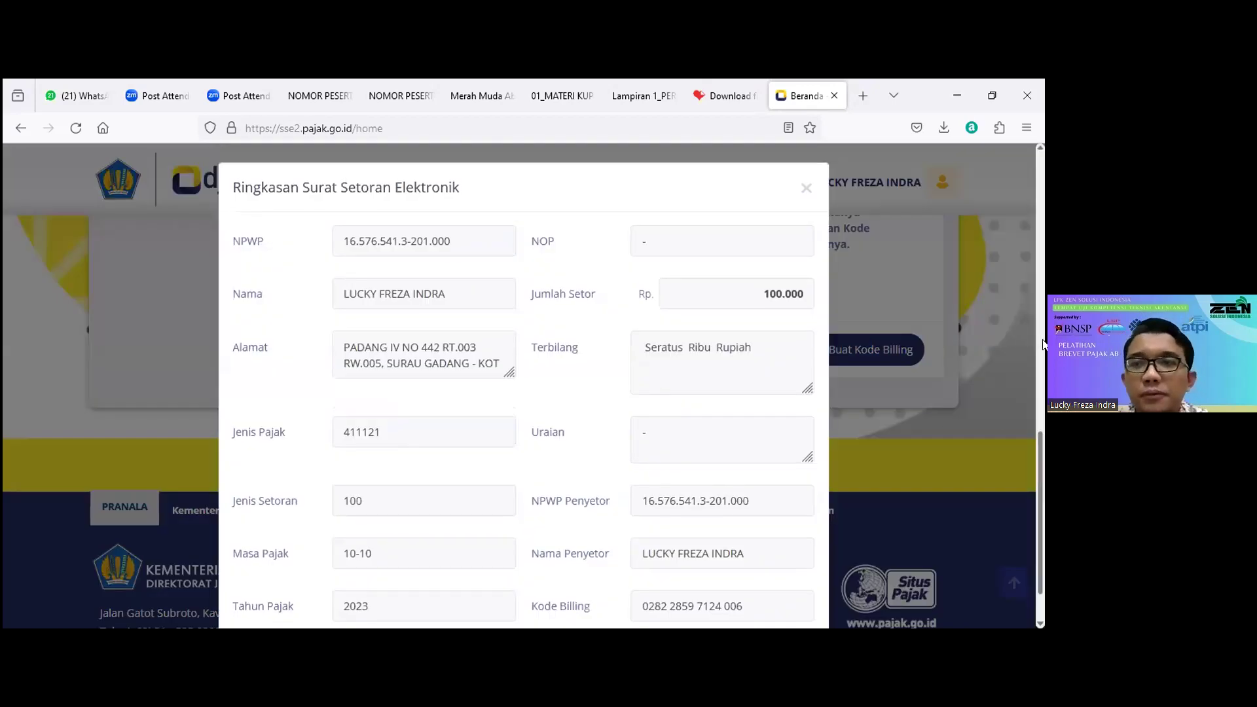
scroll(1043, 467, "down", 2)
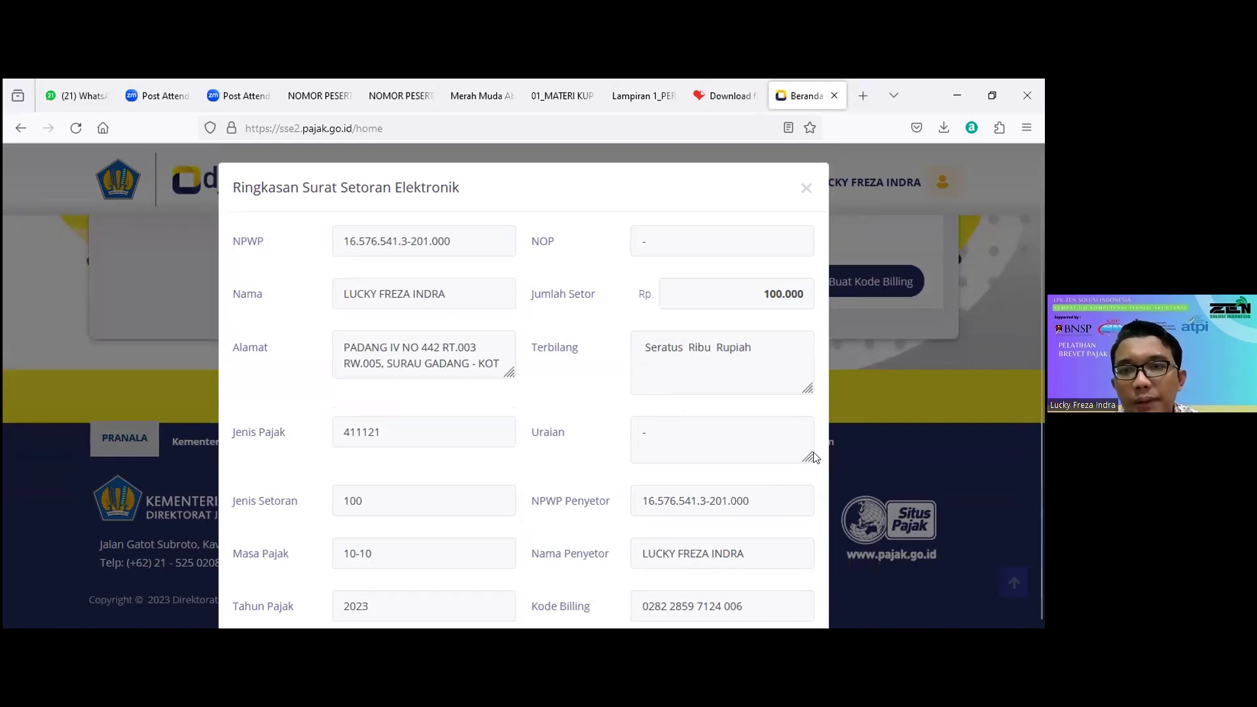
scroll(1043, 554, "down", 2)
left_click(833, 515)
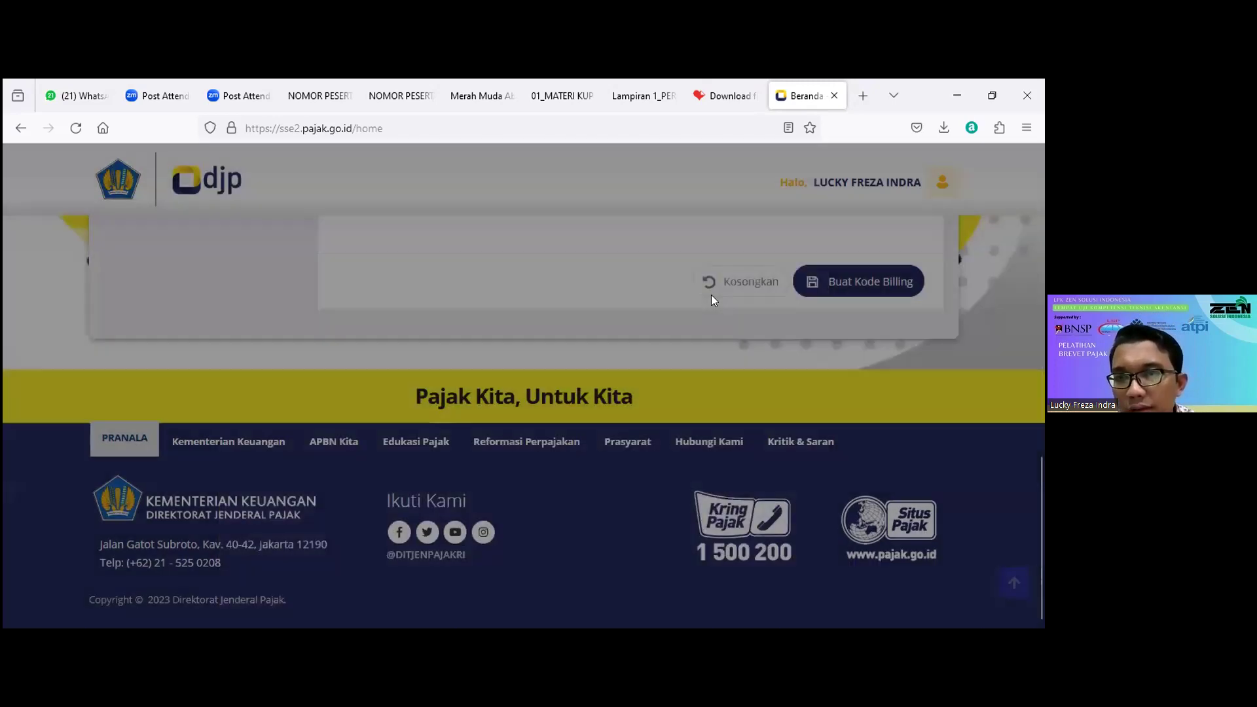
Generate the billing code again with a new captcha and select the Kode Billing value.
left_click(853, 429)
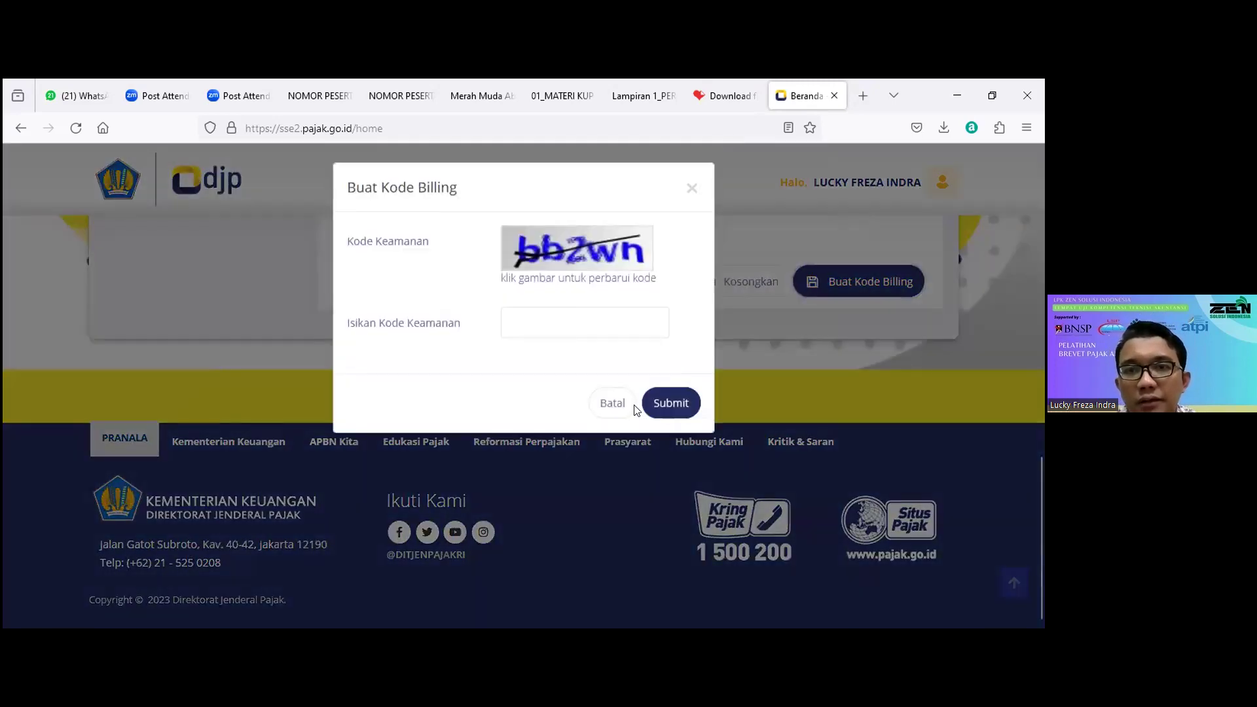
left_click(550, 330)
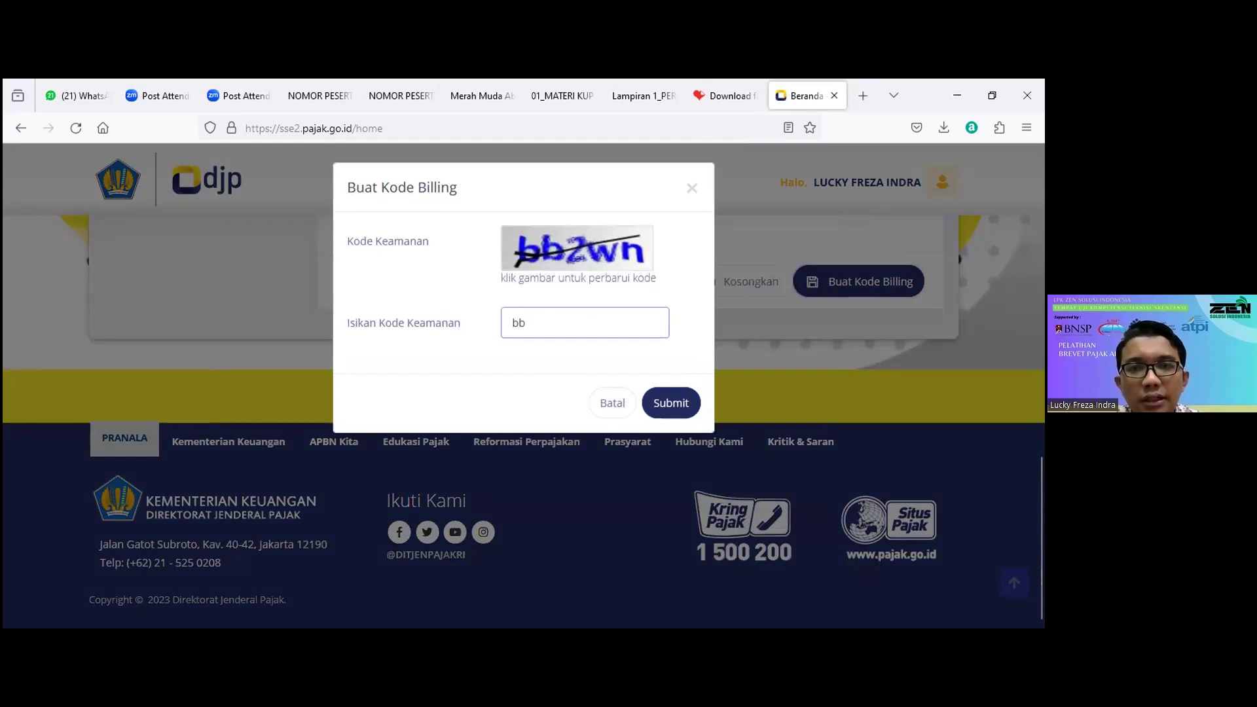
type("bb2wn")
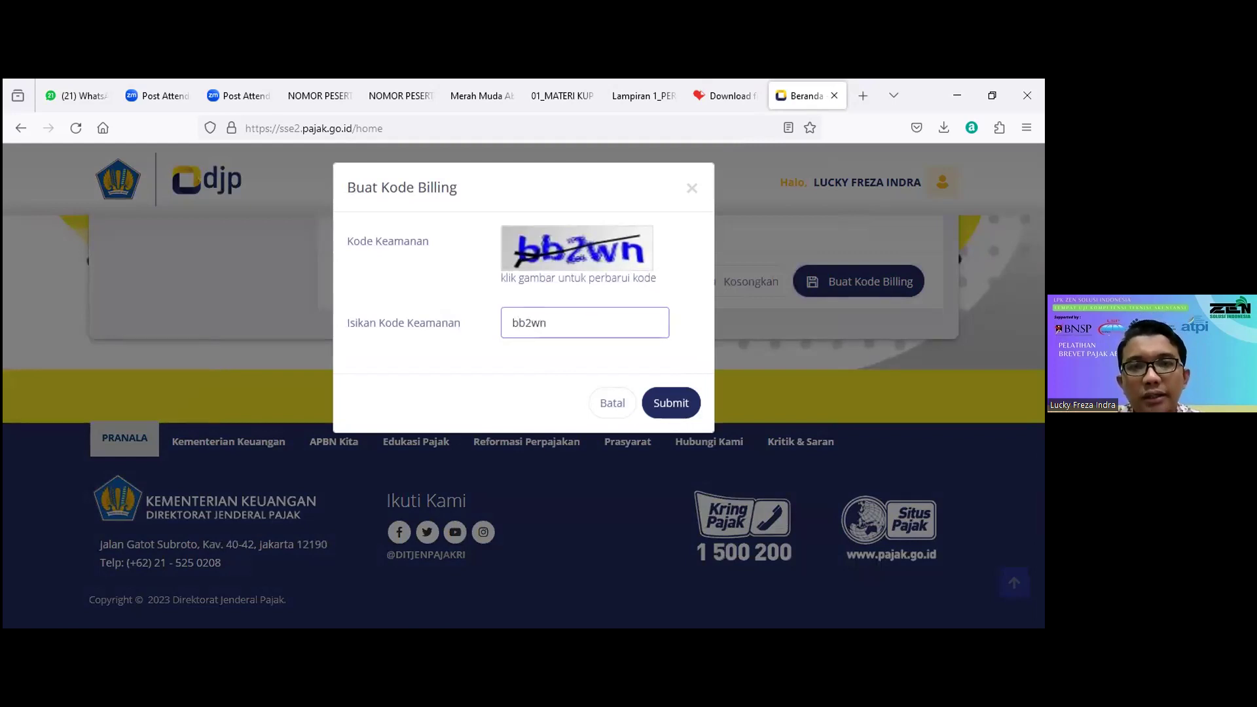
left_click(658, 404)
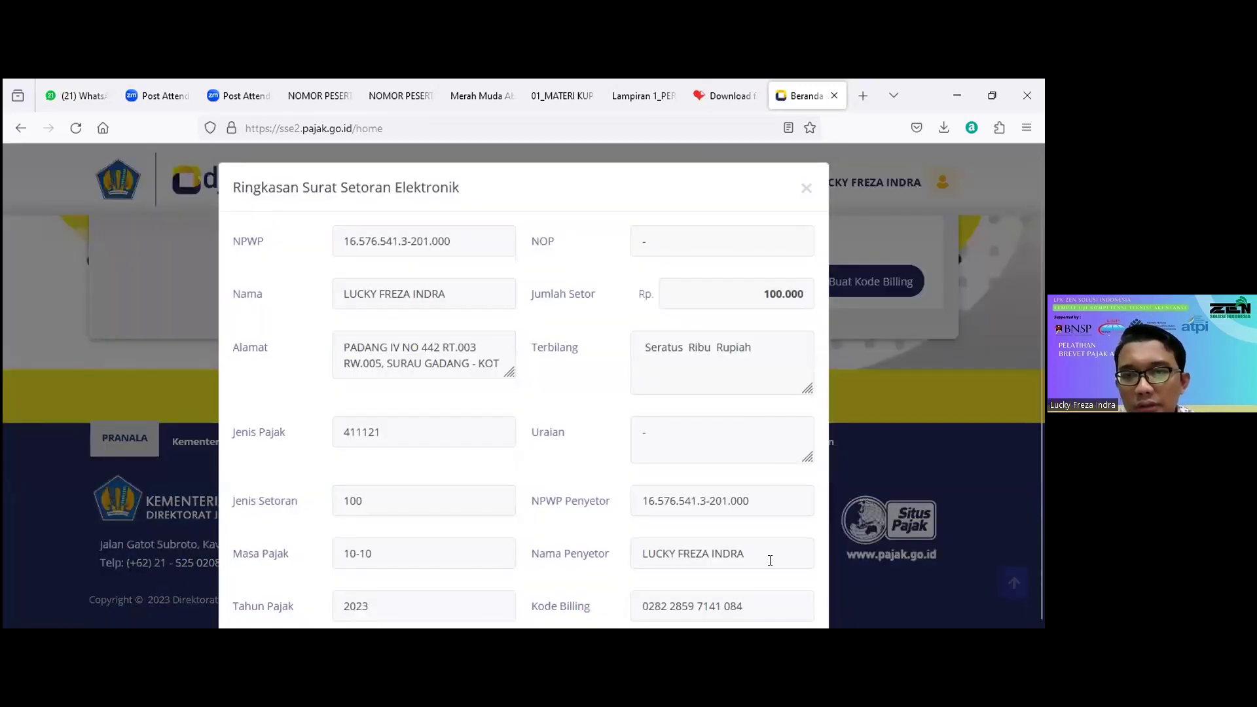
left_click_drag(747, 601, 612, 611)
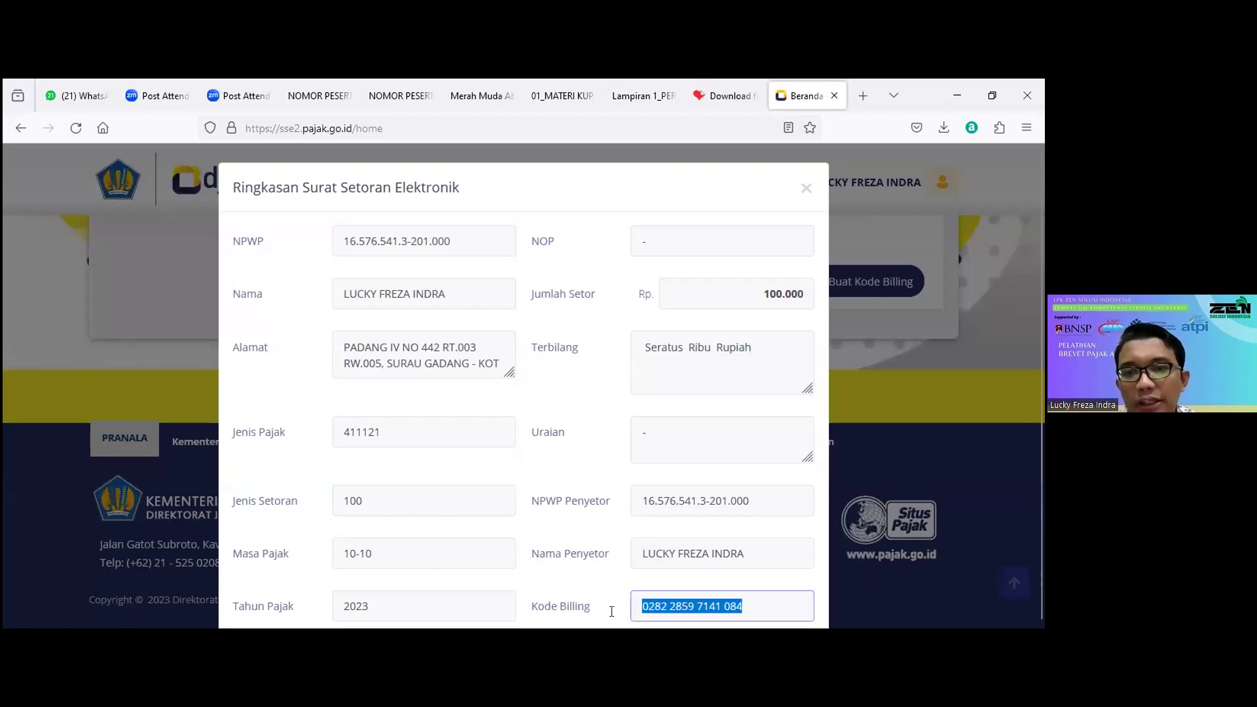
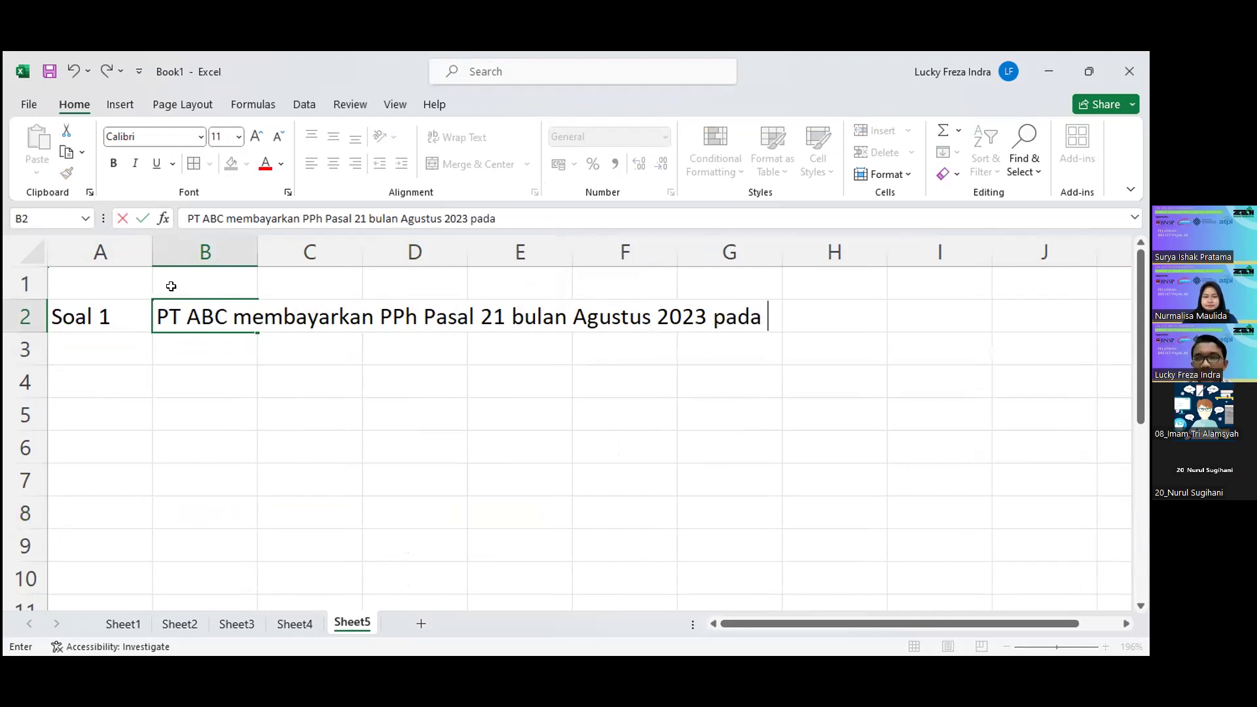
Finish the Soal 1 sentence in B2 with 'pada 11 November 2023'.
type("11")
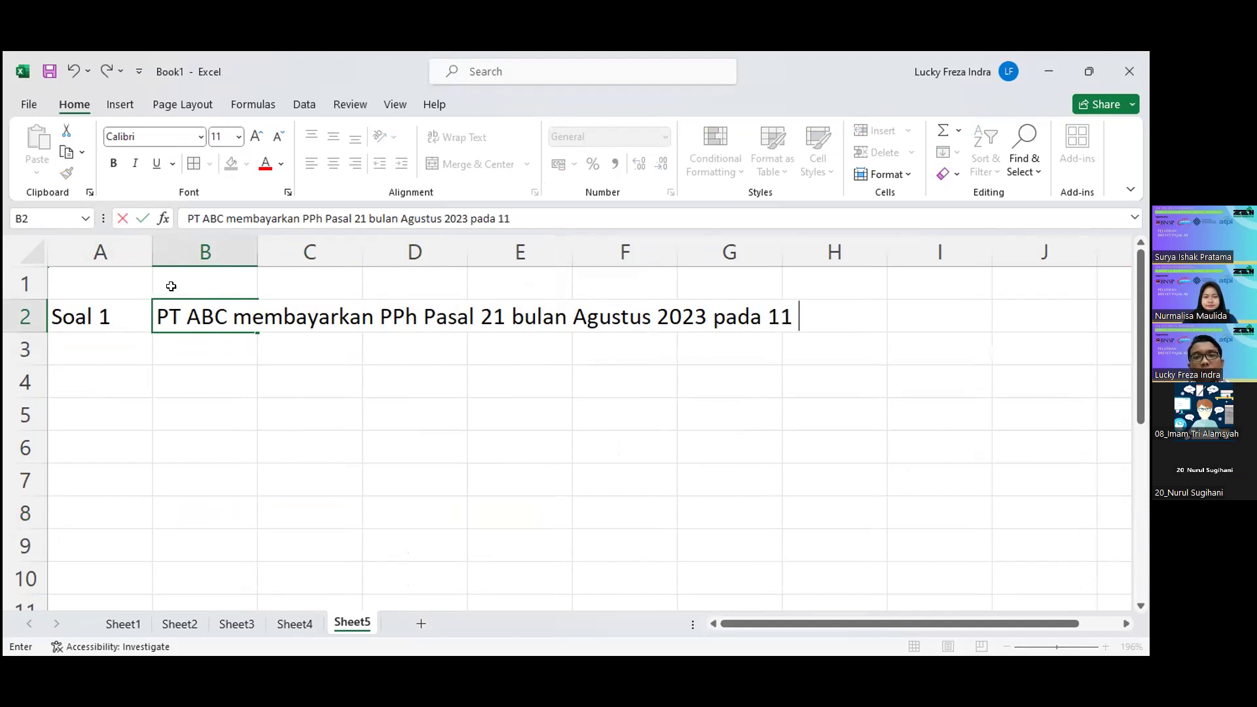
type(" Mpve")
key("BackSpace")
key("BackSpace")
key("BackSpace")
key("BackSpace")
type("Npv")
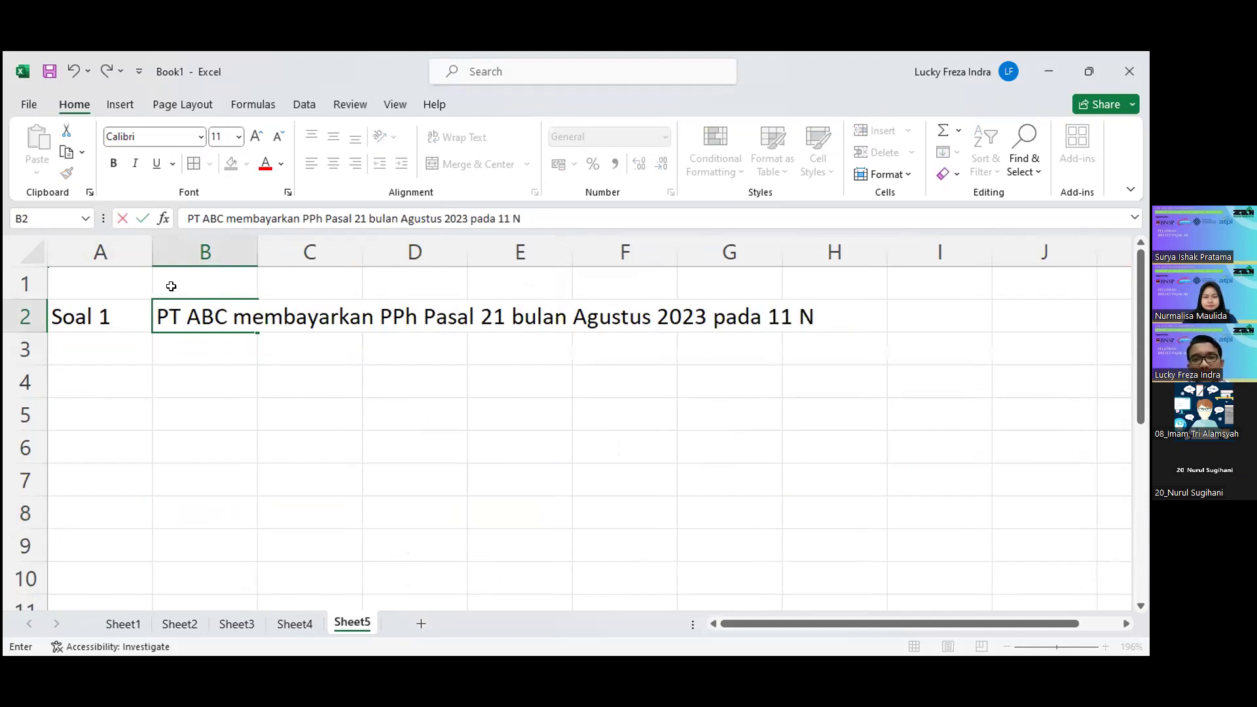
key("BackSpace")
key("BackSpace")
type("ovember 2023")
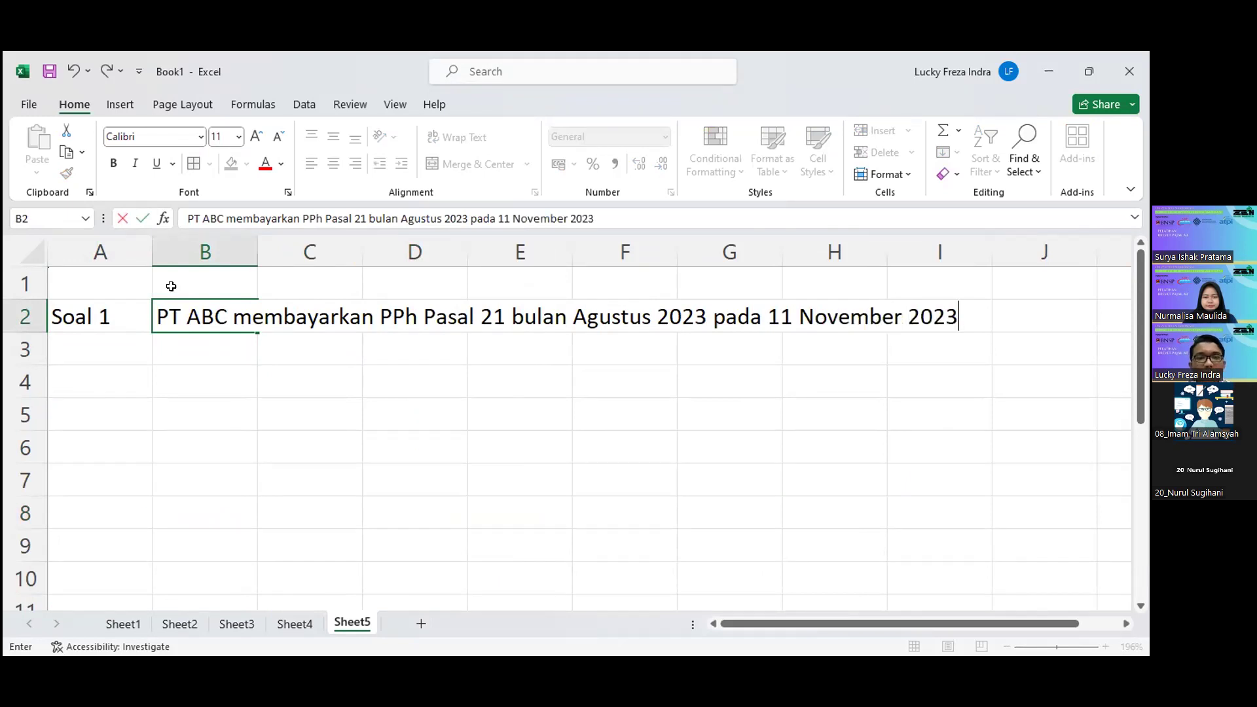
key("Return")
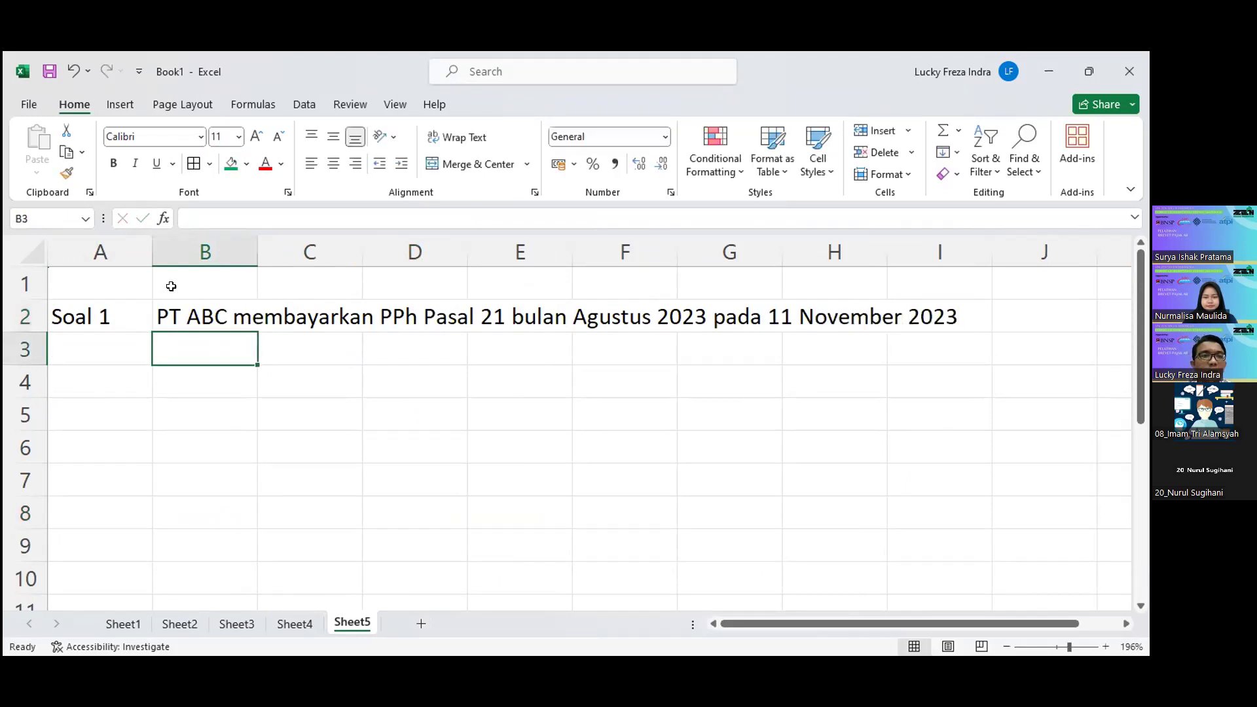
Enter 'Suku bunga acuan Menteri Keuangan adalah 1,2%' in B3.
type("Suka")
key("BackSpace")
type("u")
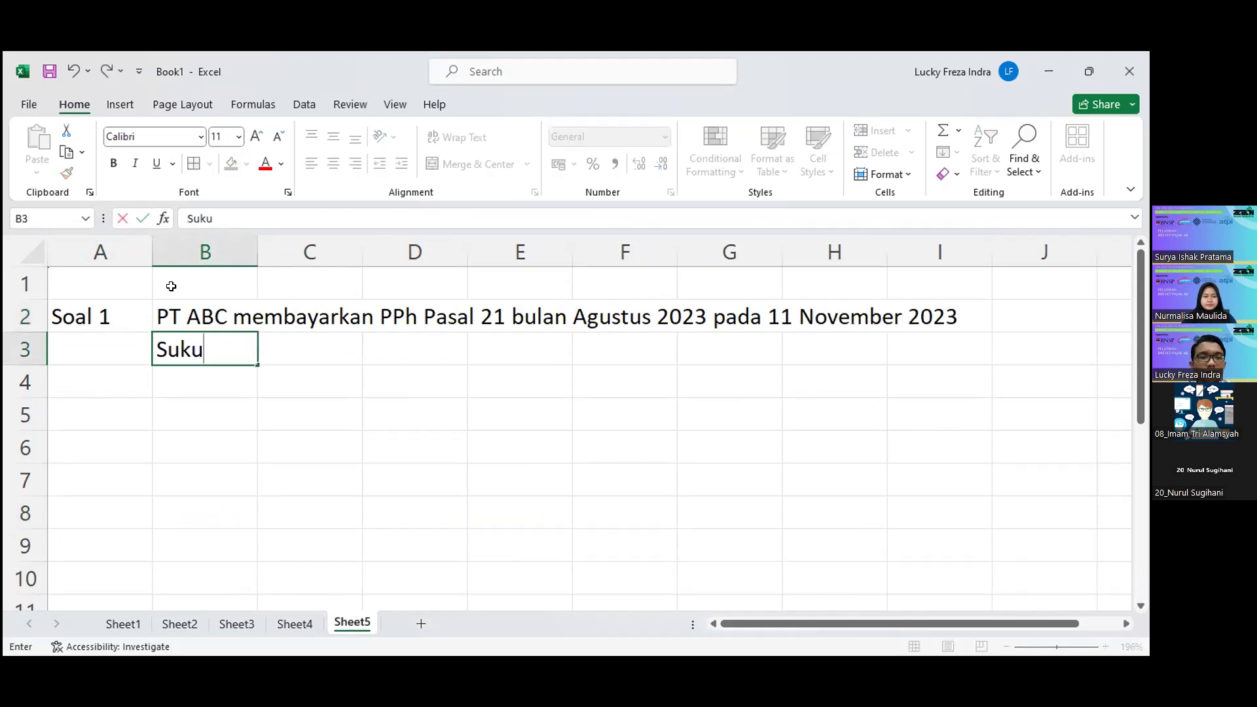
type(" bunga ")
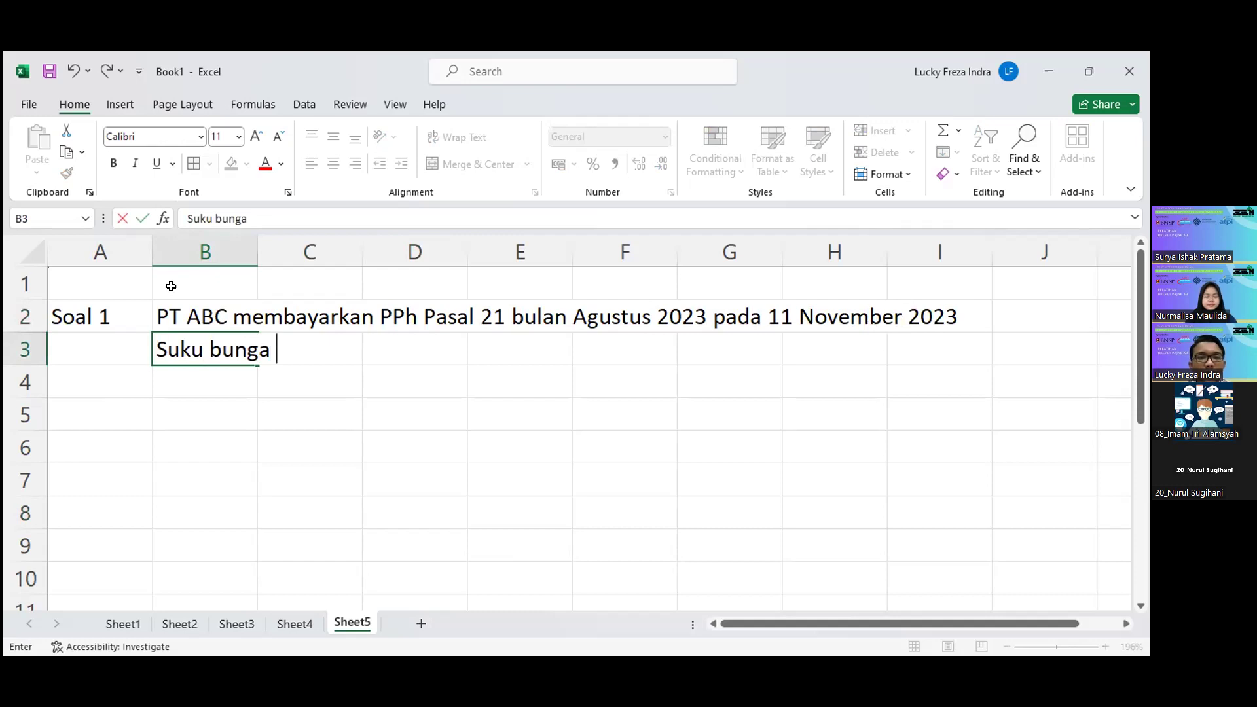
type("acuan Menteria")
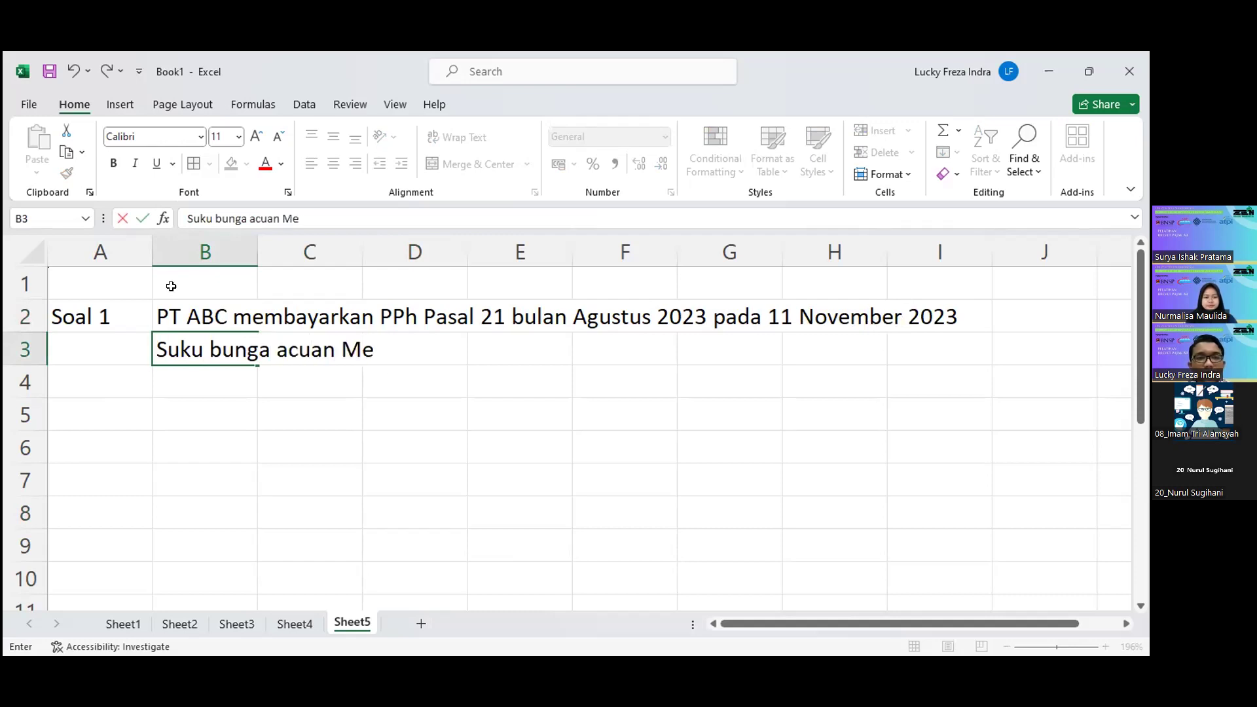
key("BackSpace")
key("BackSpace")
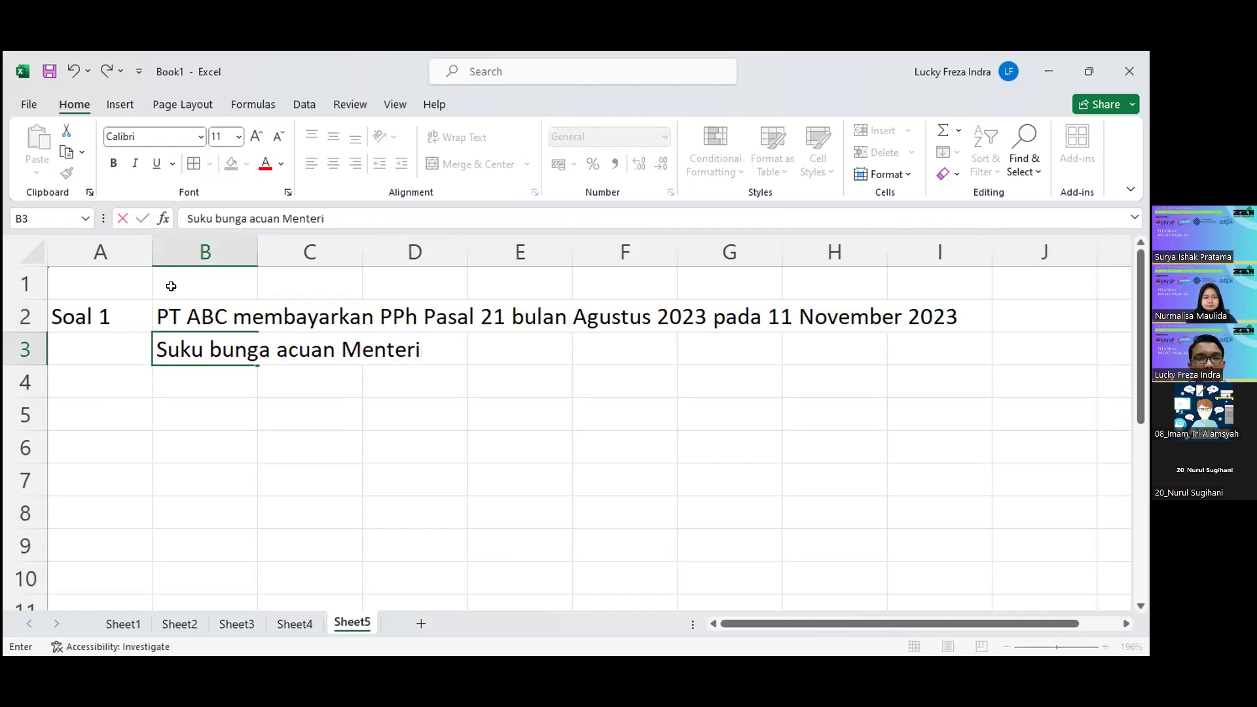
type("i Keian")
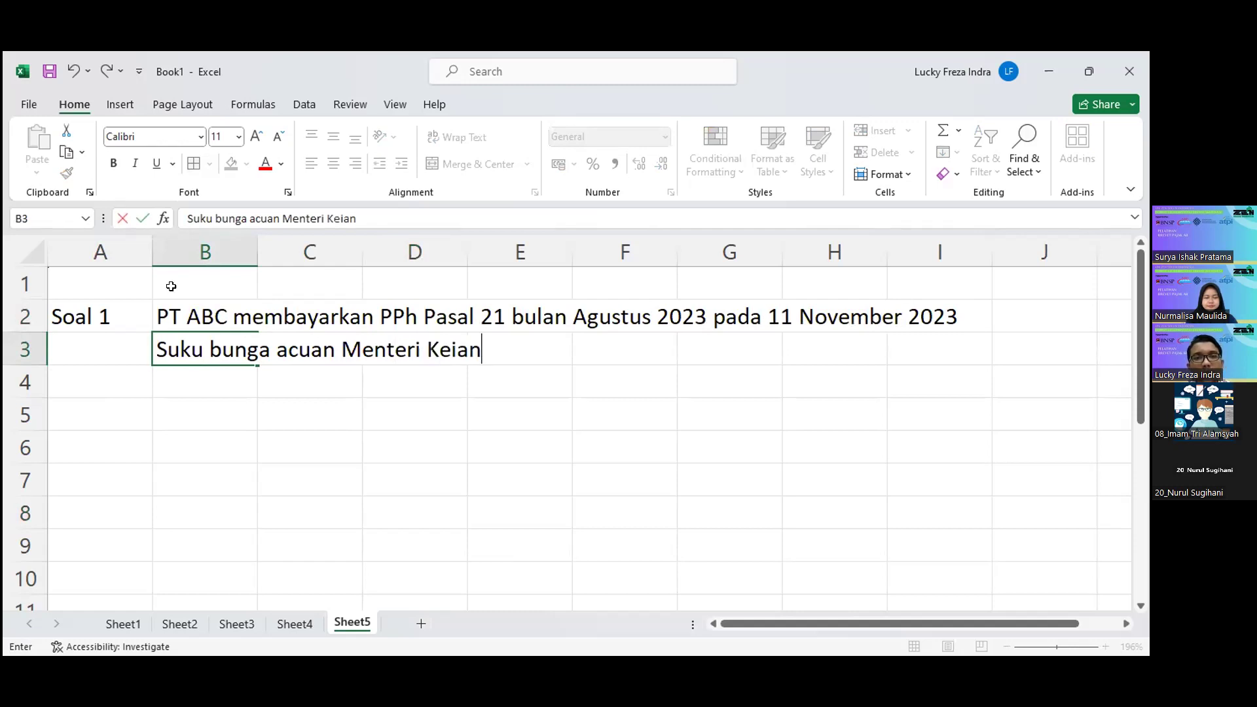
key("BackSpace")
key("BackSpace")
key("BackSpace")
type("uangan adalah ")
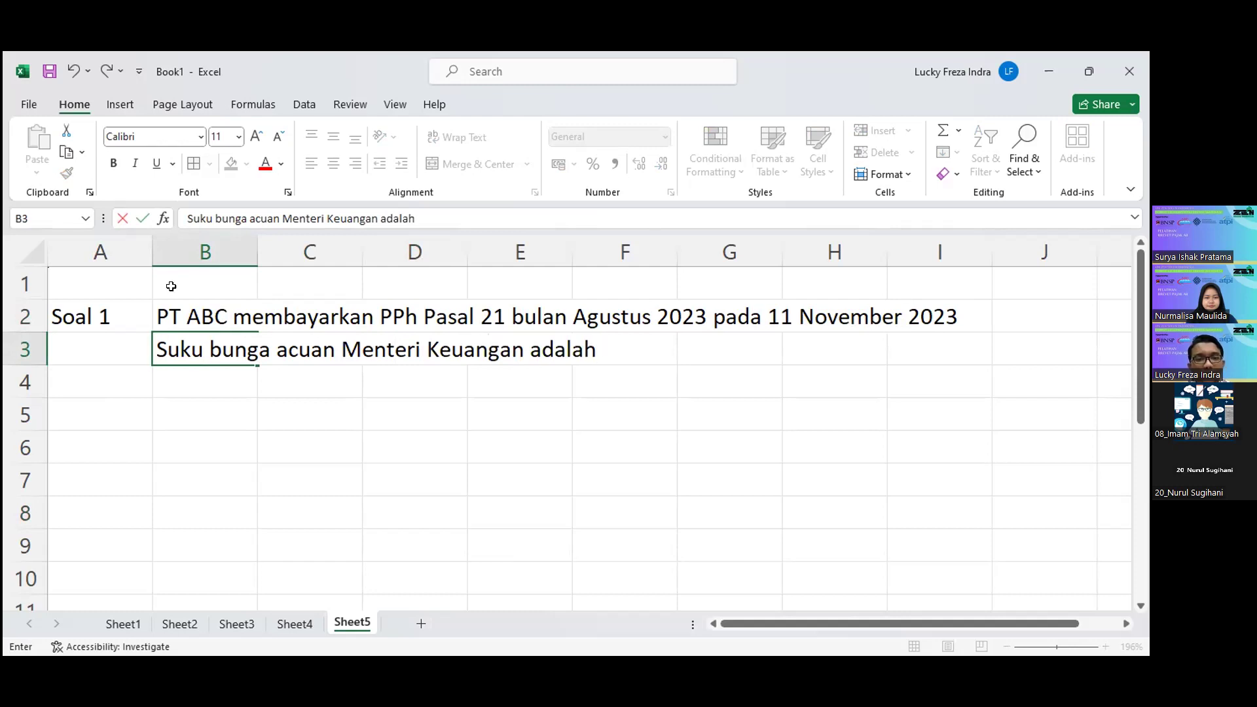
type("1,")
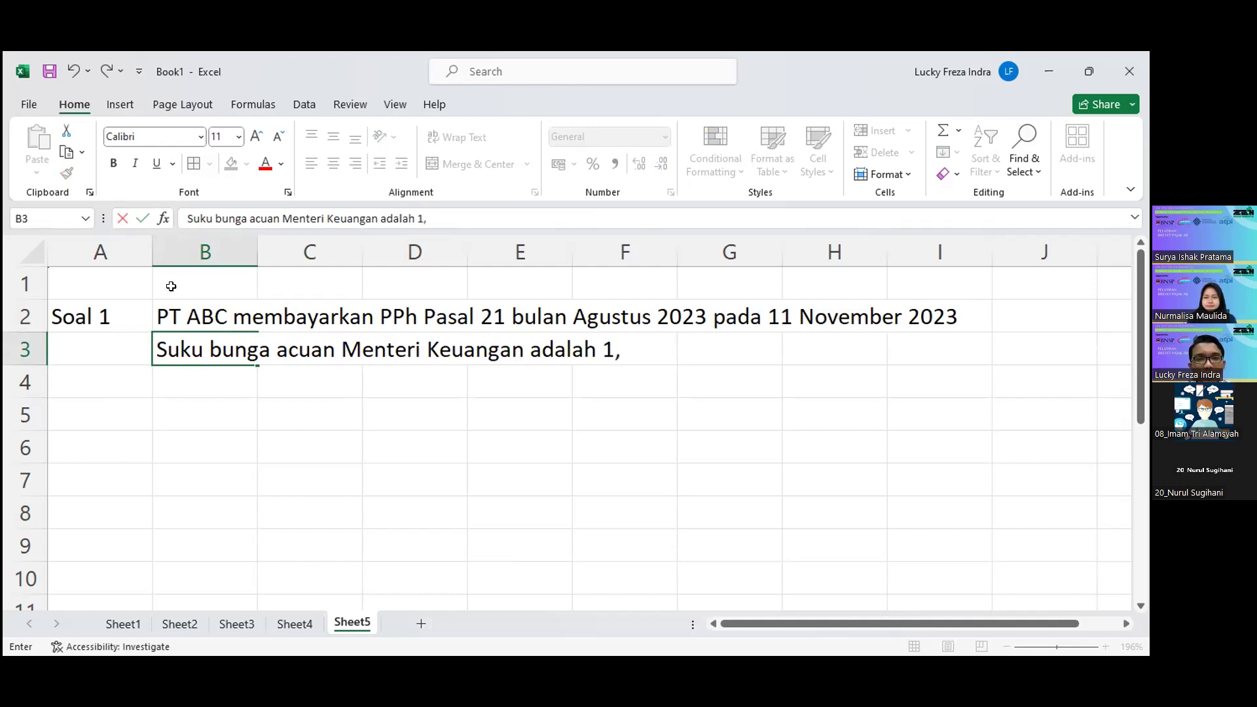
type("2%")
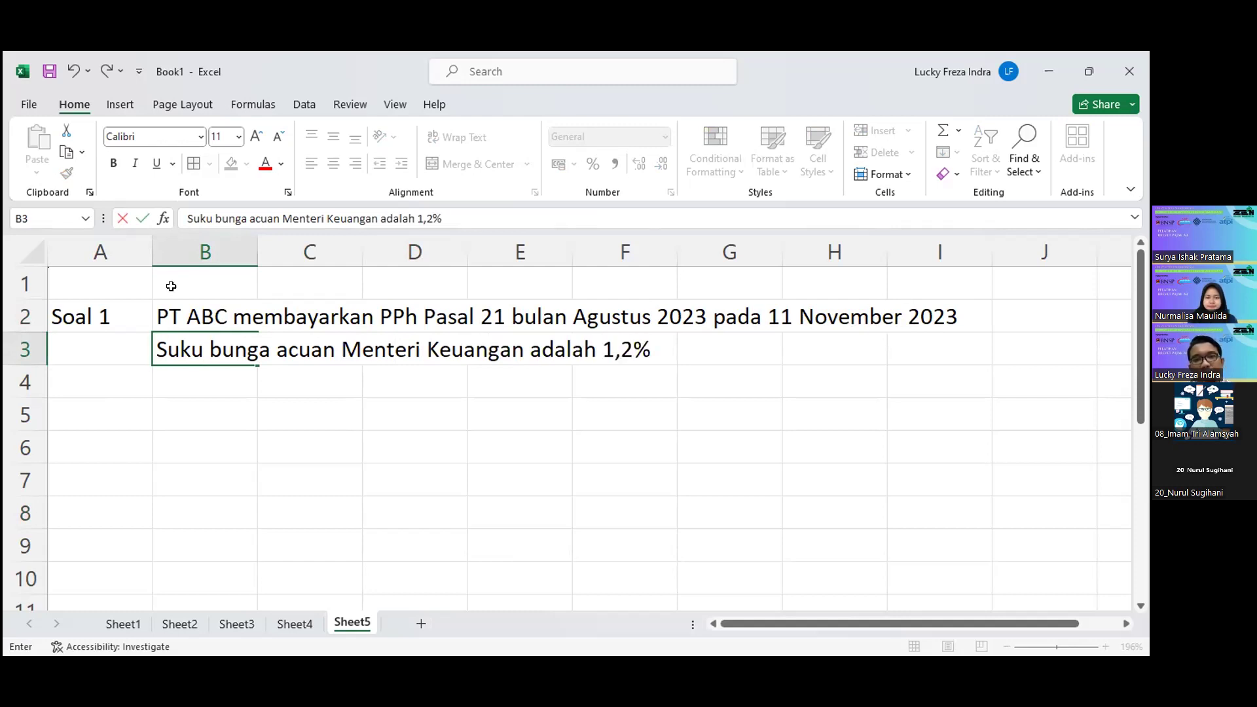
key("Return")
key("Return")
Label cell A5 'Soal 2'.
key("Up")
key("Left")
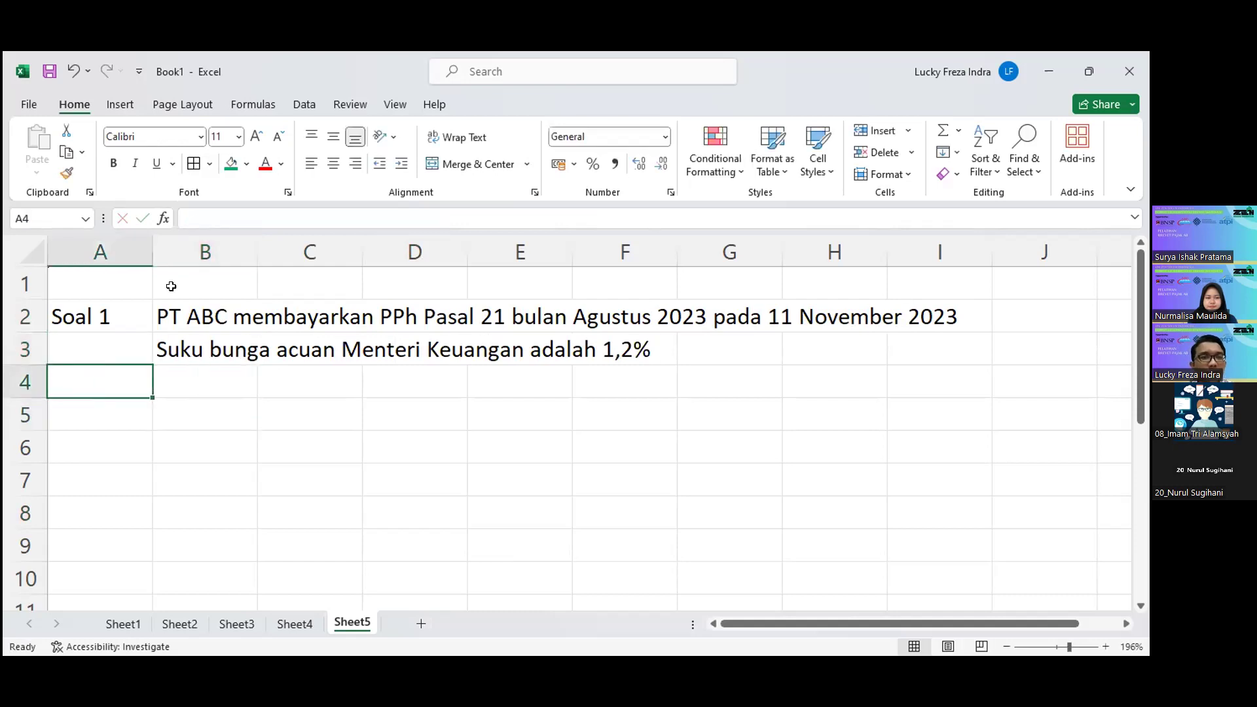
key("Down")
key("Down")
key("Up")
type("Soal 2")
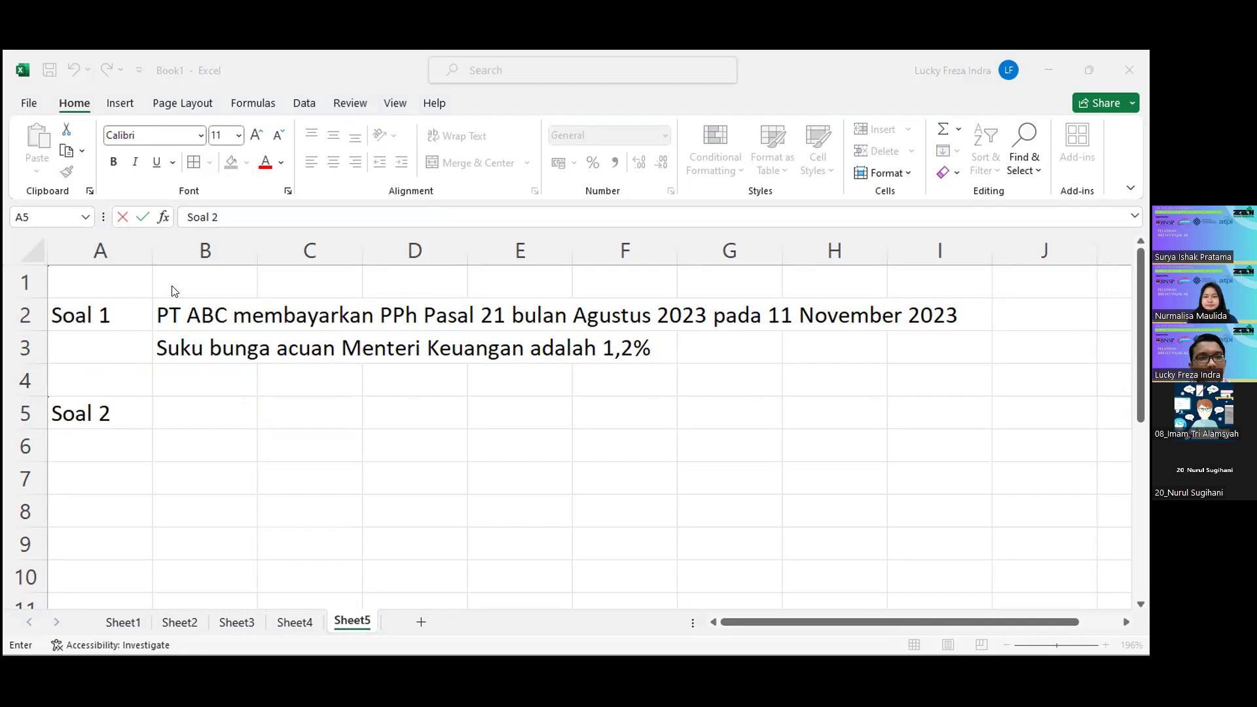
key("Tab")
Type 'PT XYZ membayarkan PPh Pasal 25 masa April 2022 pada 16 November 2022' in B5.
type("PT ")
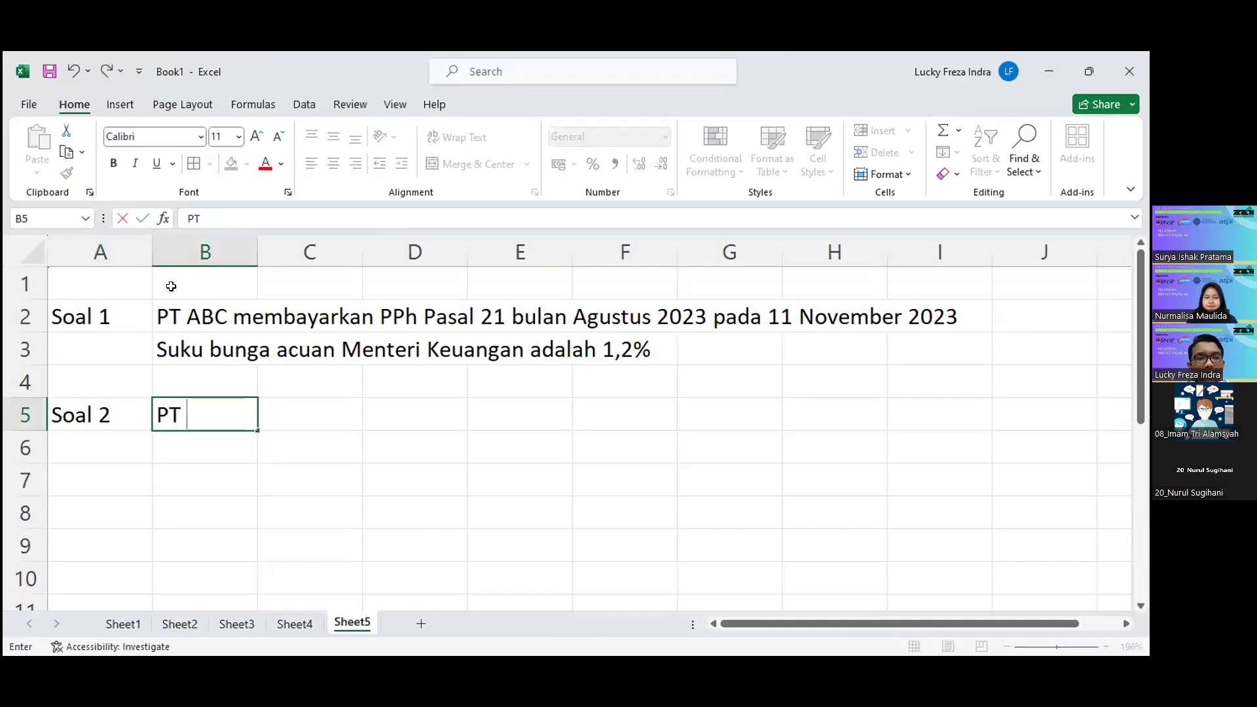
type("XYX")
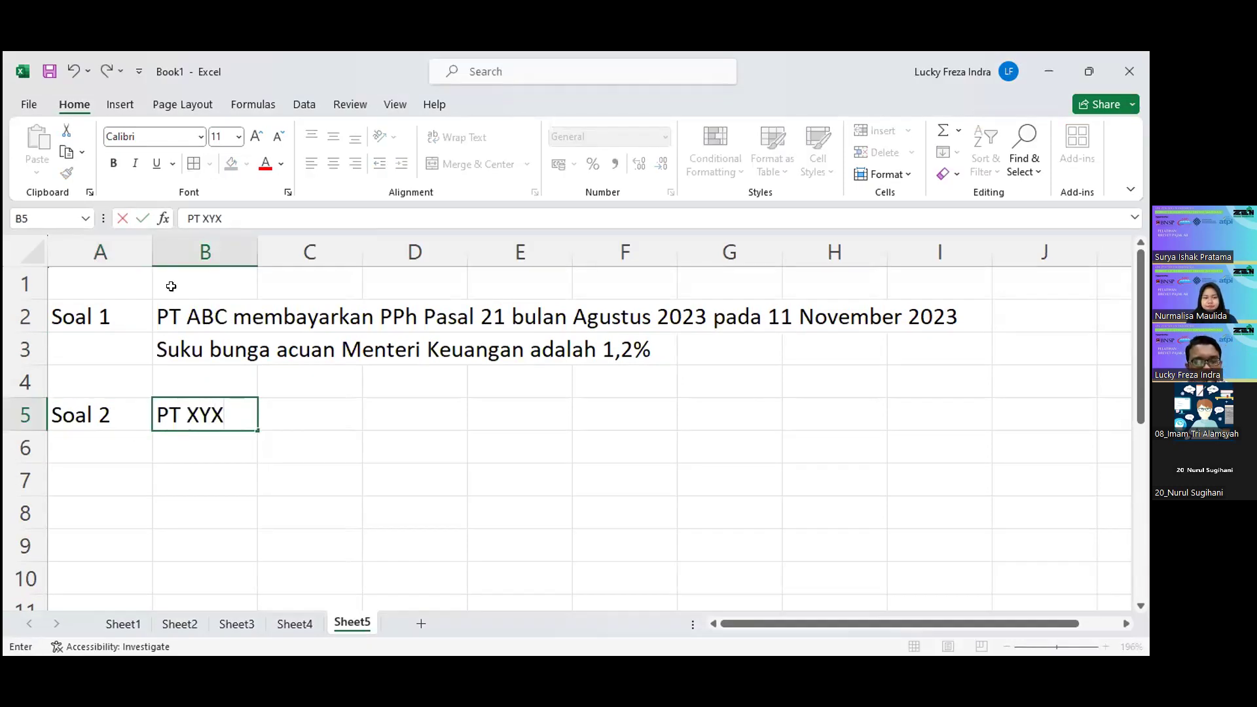
key("BackSpace")
type("Z memby")
key("BackSpace")
type("ayarka")
key("BackSpace")
type("kan")
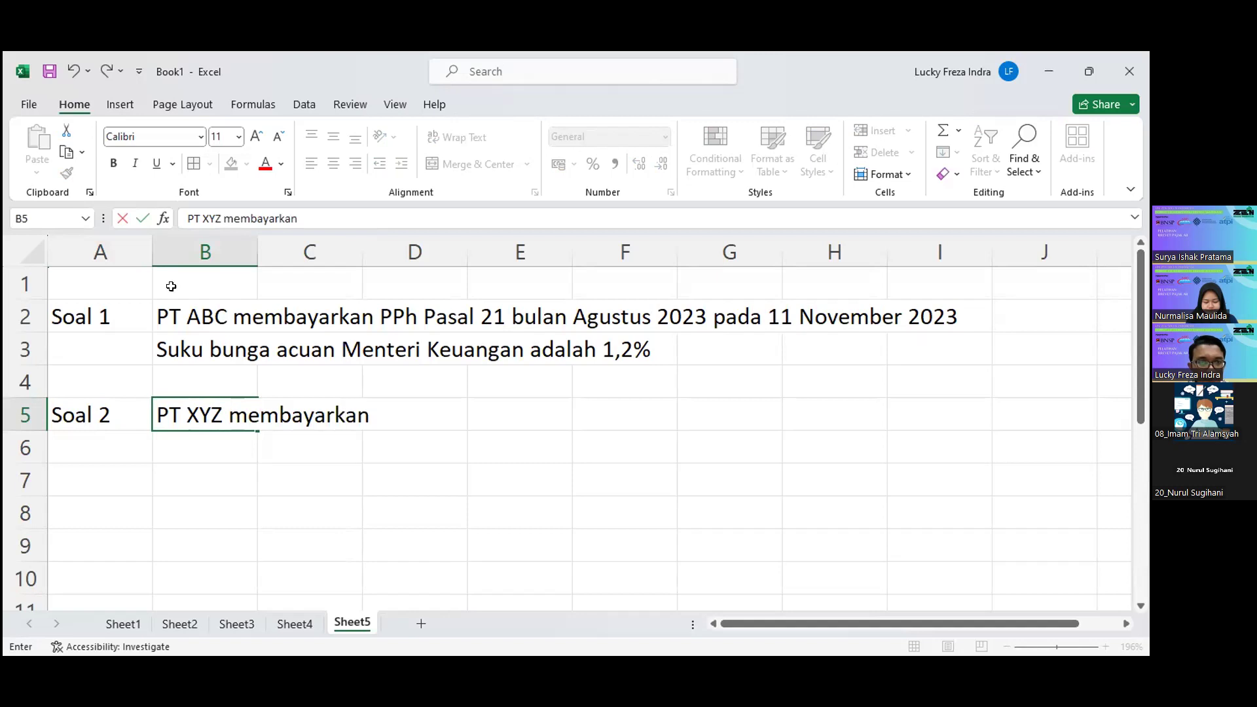
type(" PPh Pa")
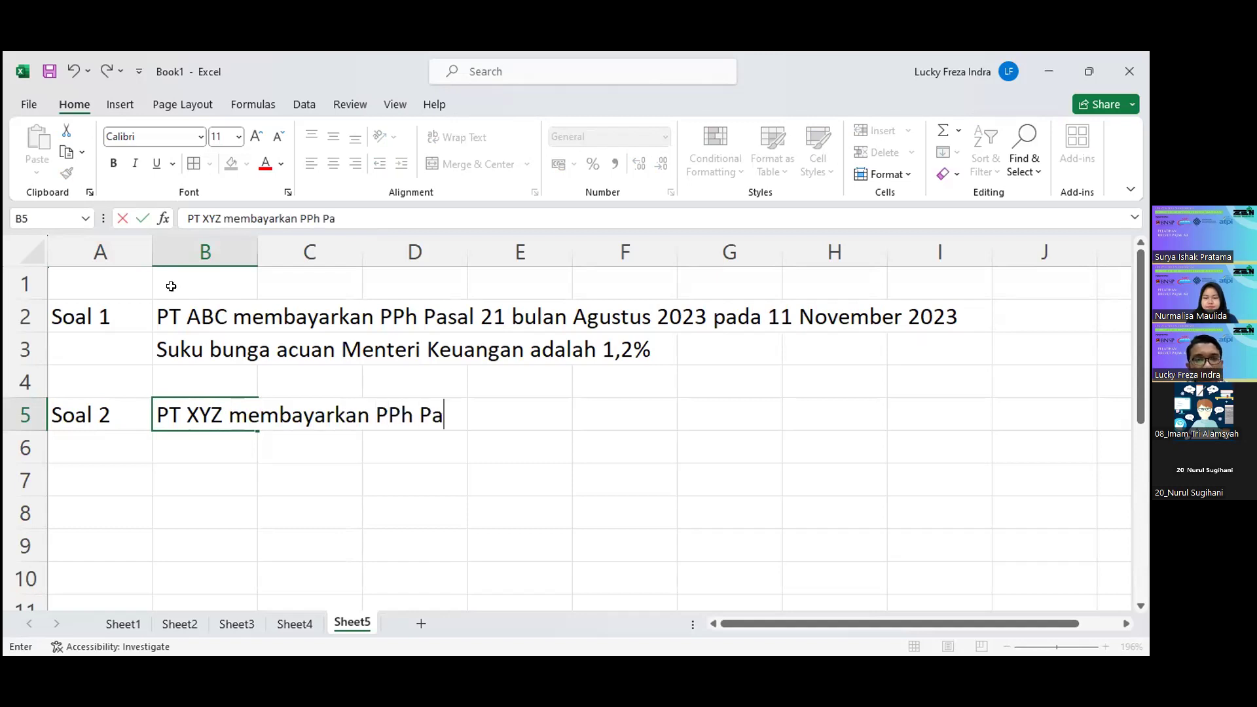
type("sal 25 masa")
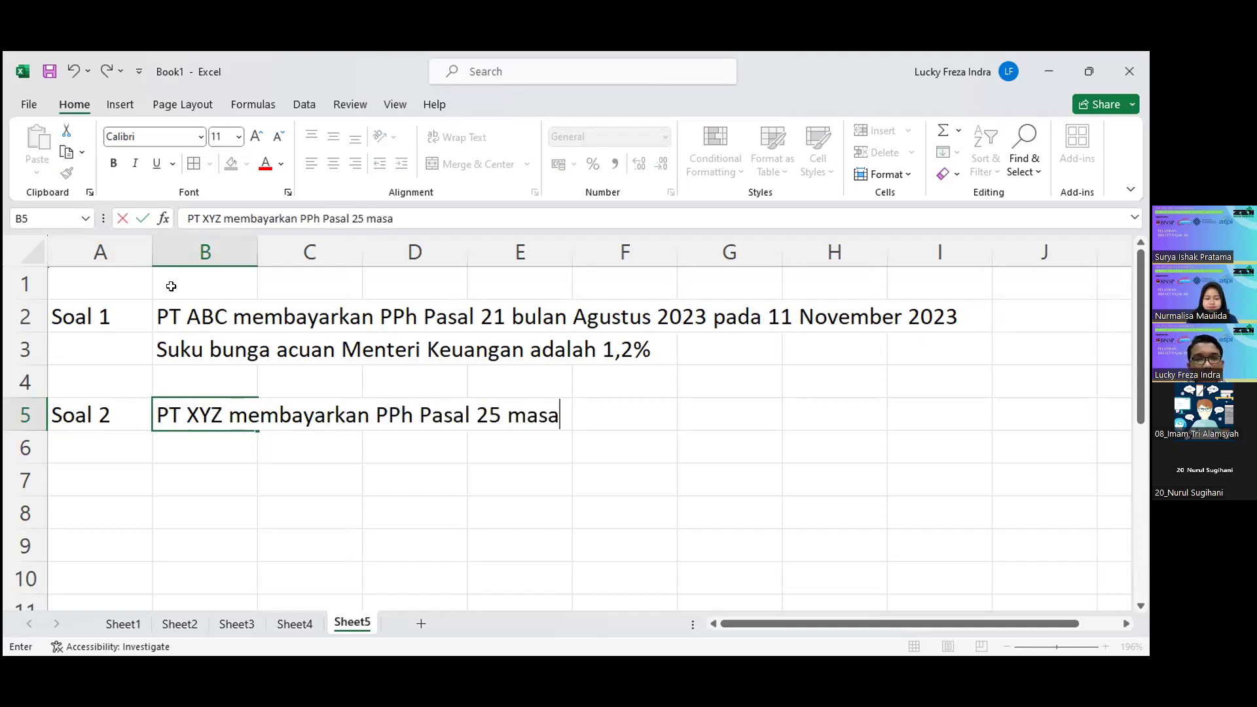
type(" April 2")
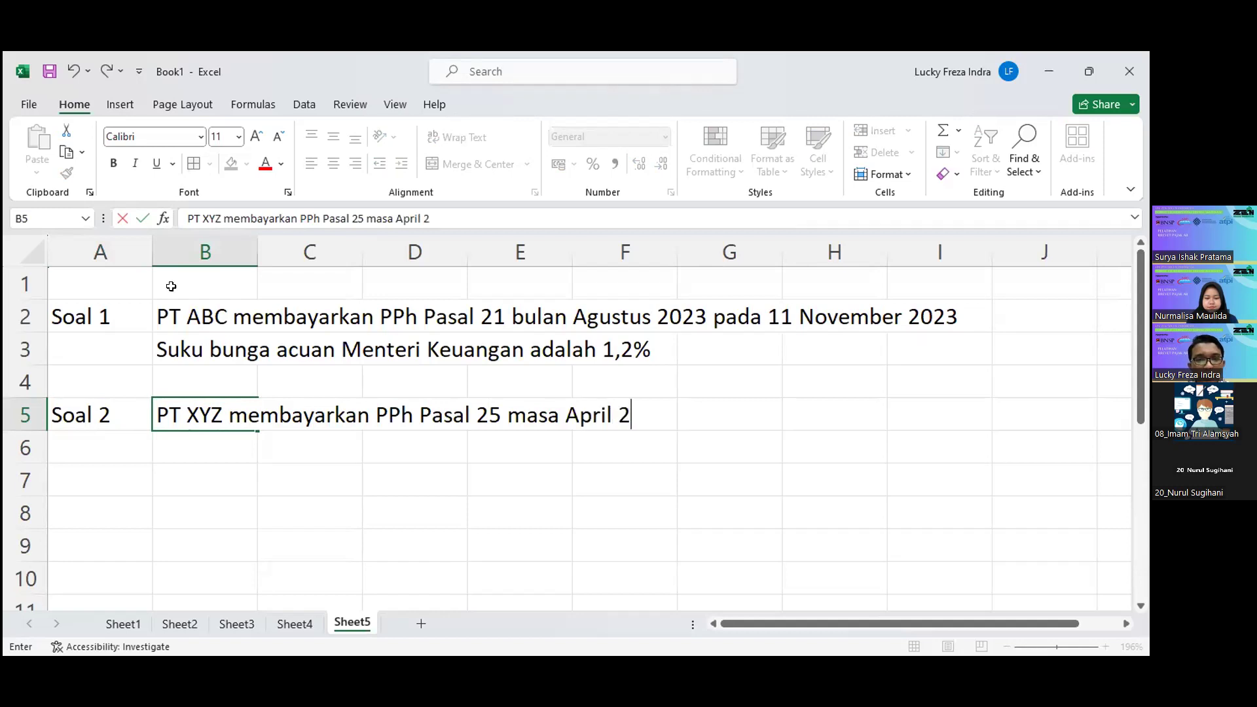
type("022")
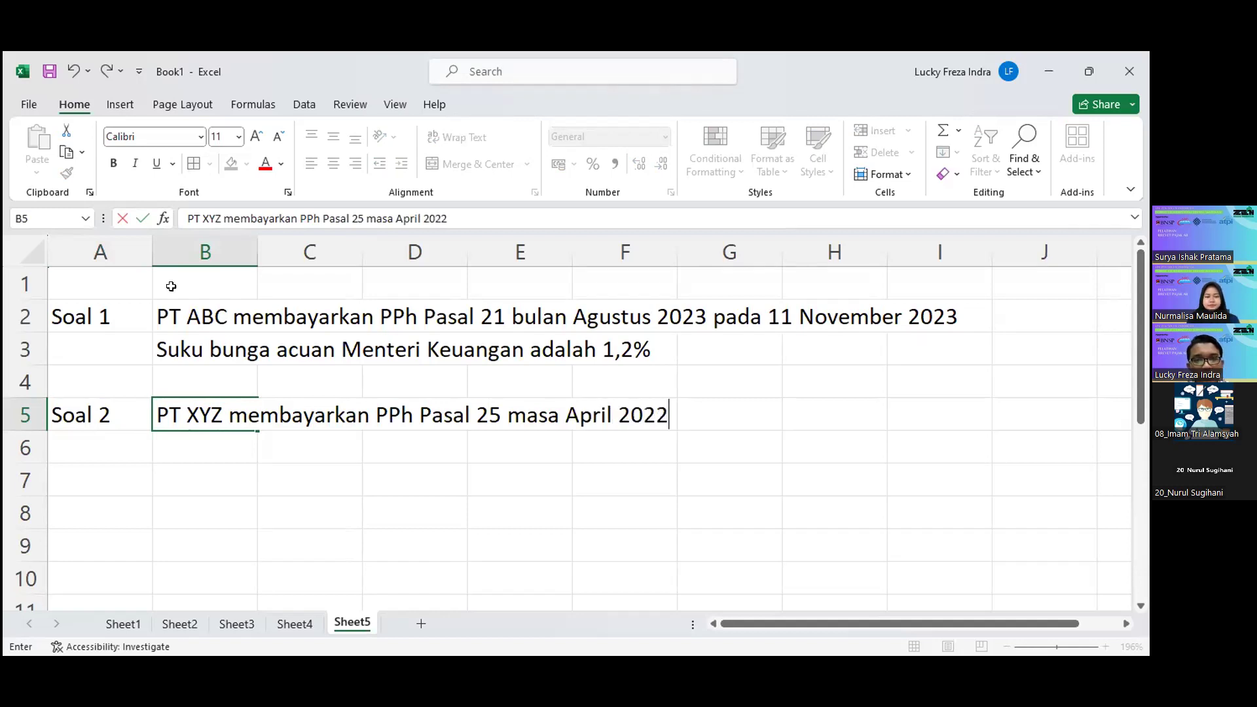
type(" pada")
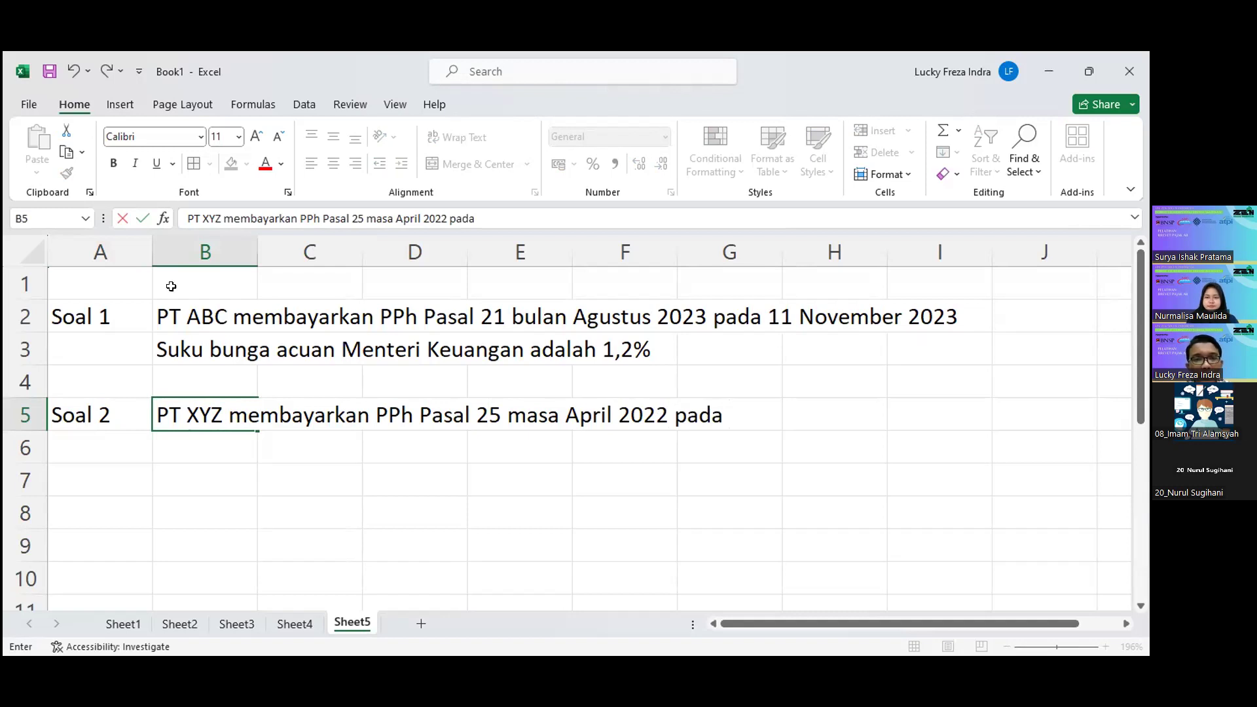
type(" 16")
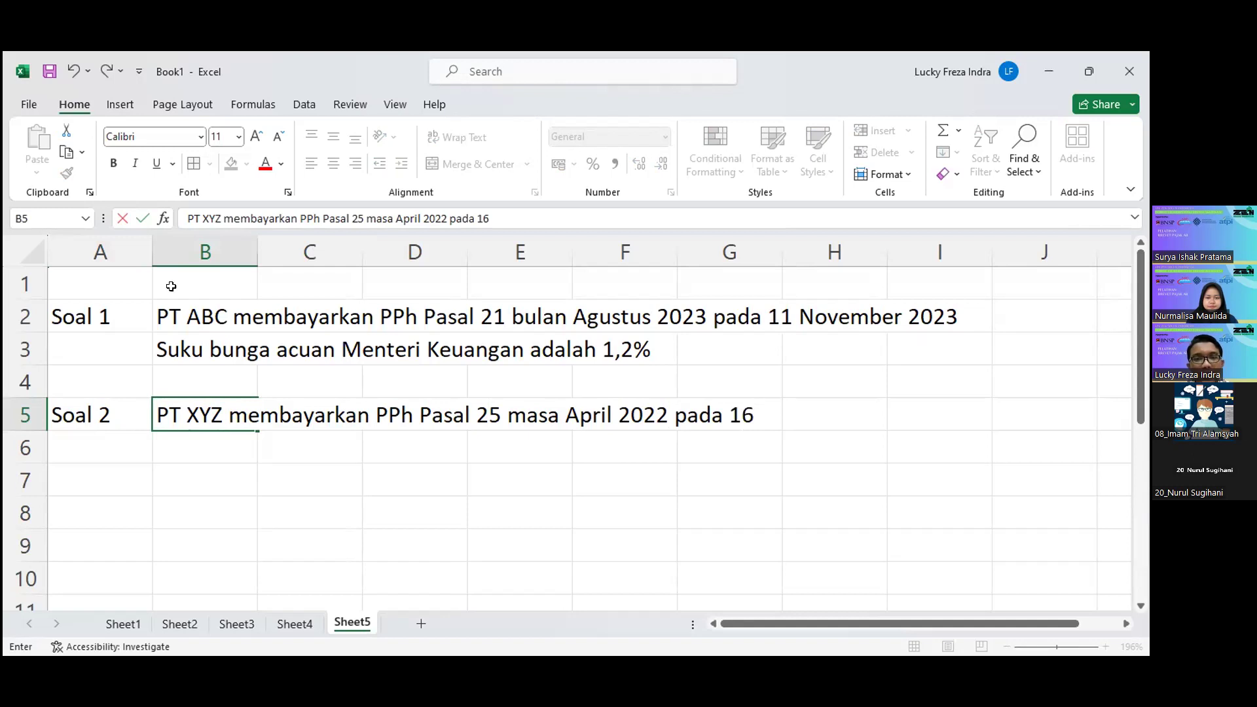
type(" November")
type(" 2022")
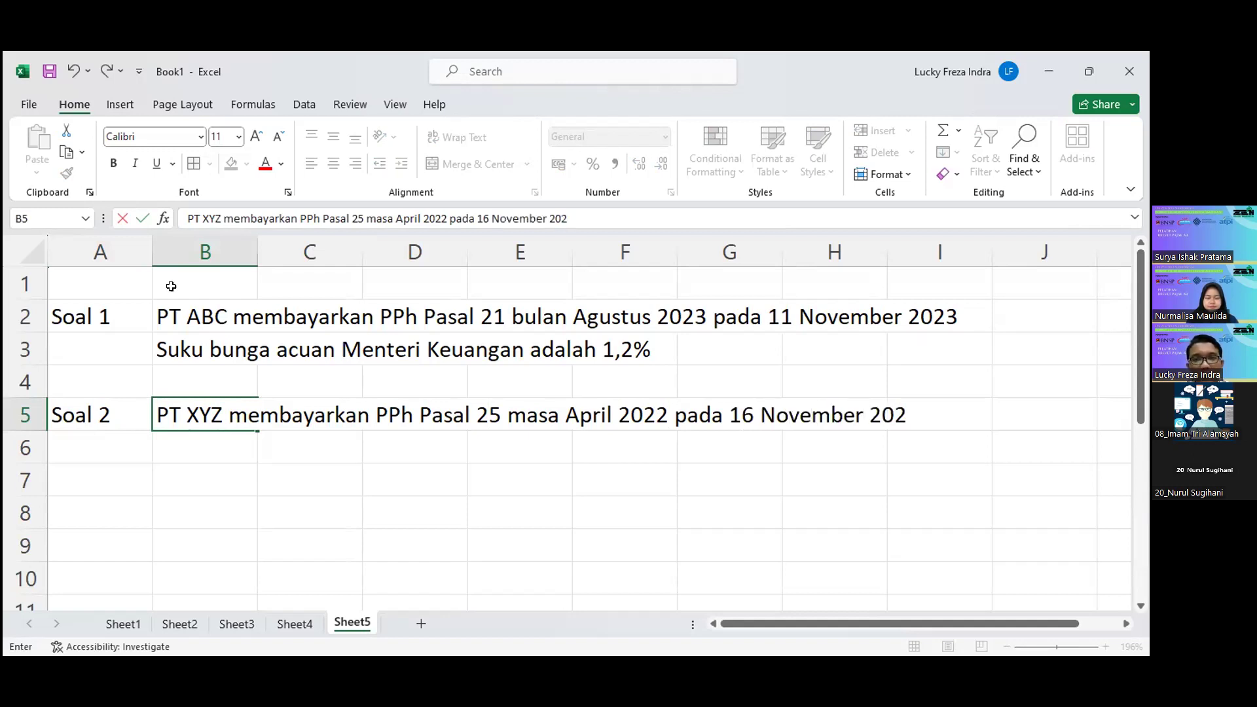
key("Return")
Enter 'suku bunga Menteri Keuangan adalah 0,98%' in B6 and start 'Hitunglah' in B8.
type("suku buga")
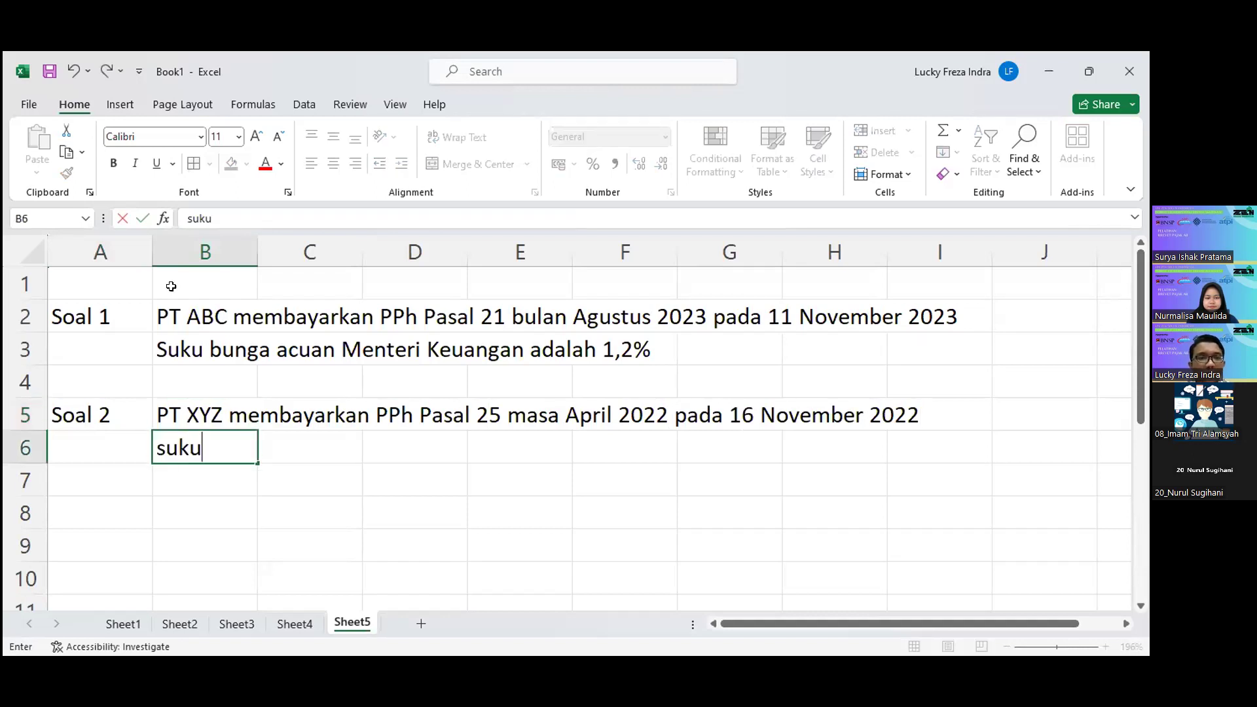
key("BackSpace")
key("BackSpace")
type("nga")
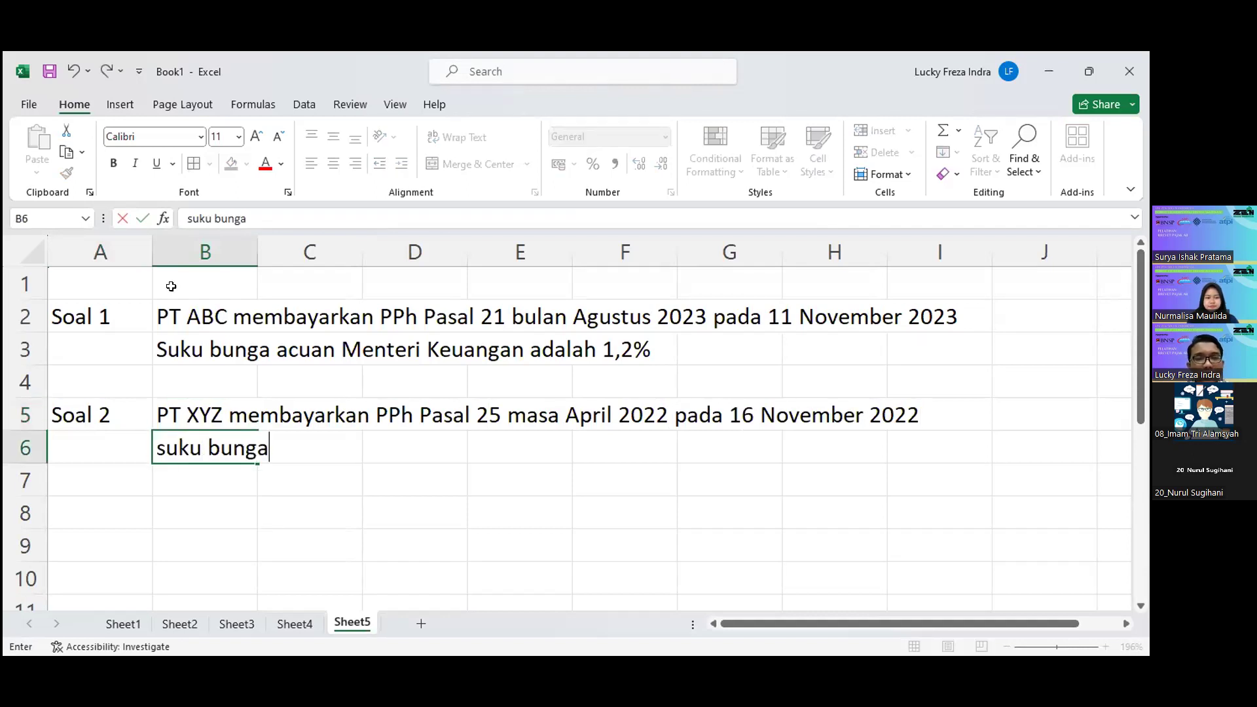
type(" Menteri")
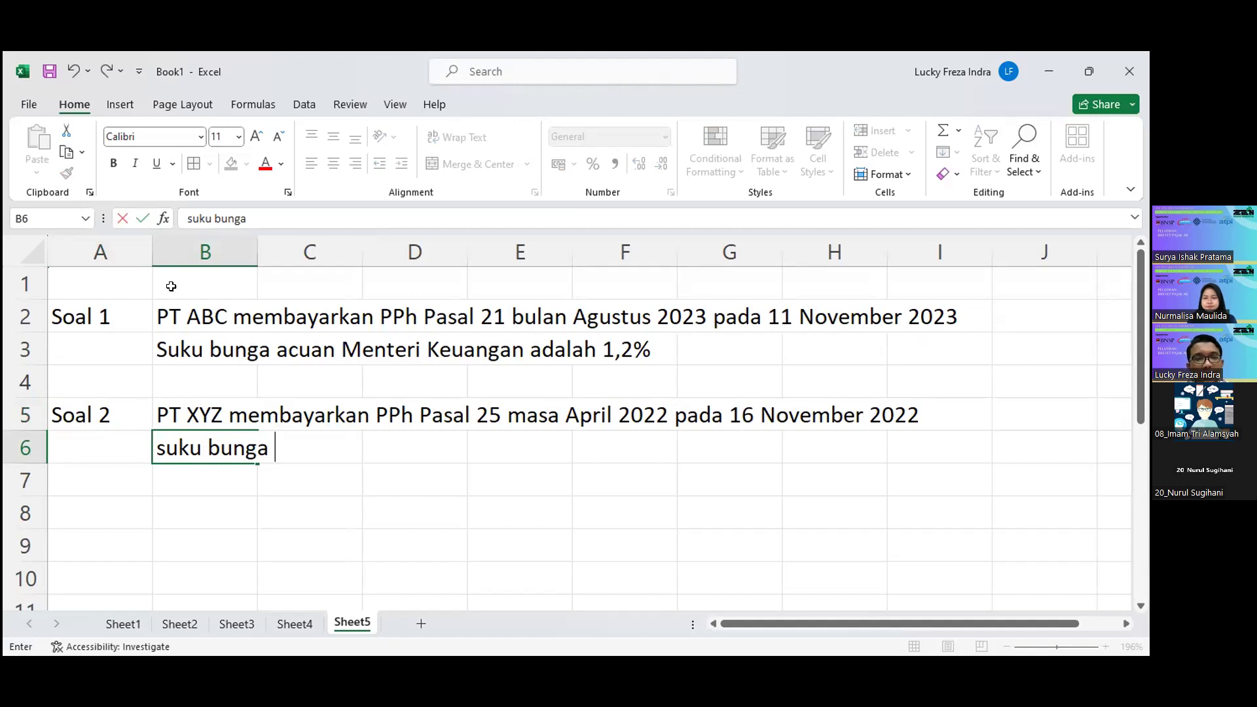
type(" Keua")
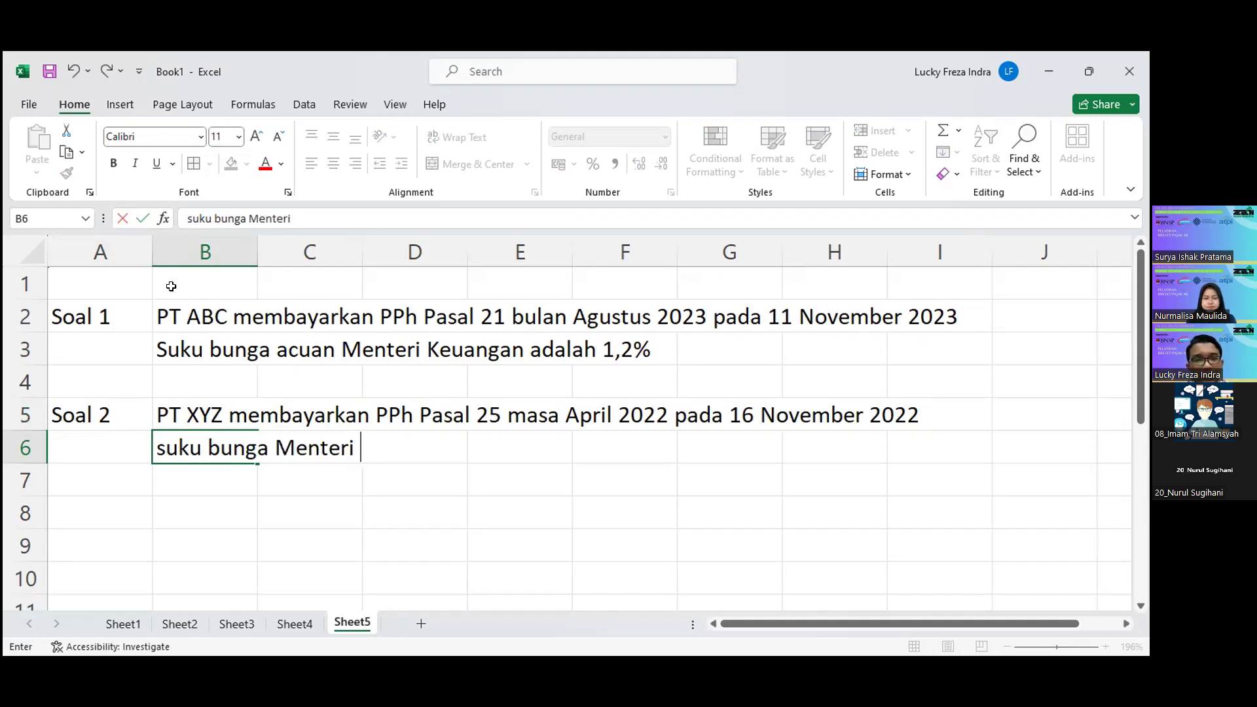
key("BackSpace")
type("uangan")
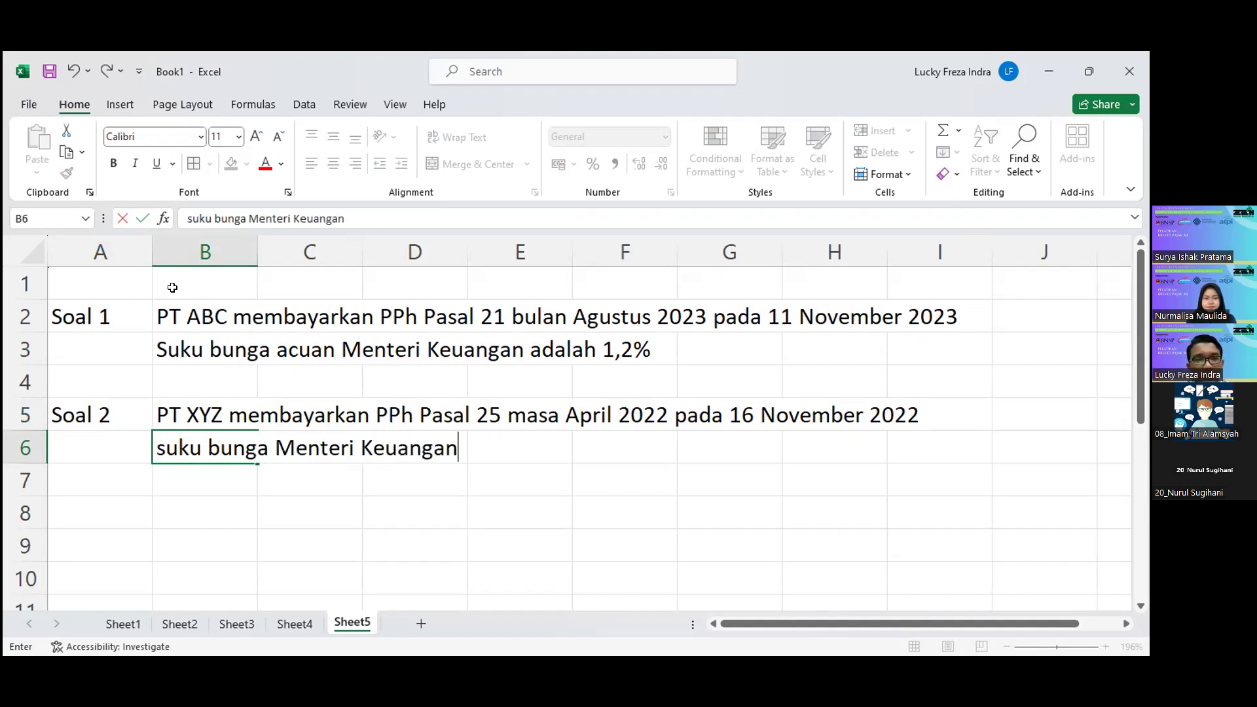
type(" adalah 0,98%")
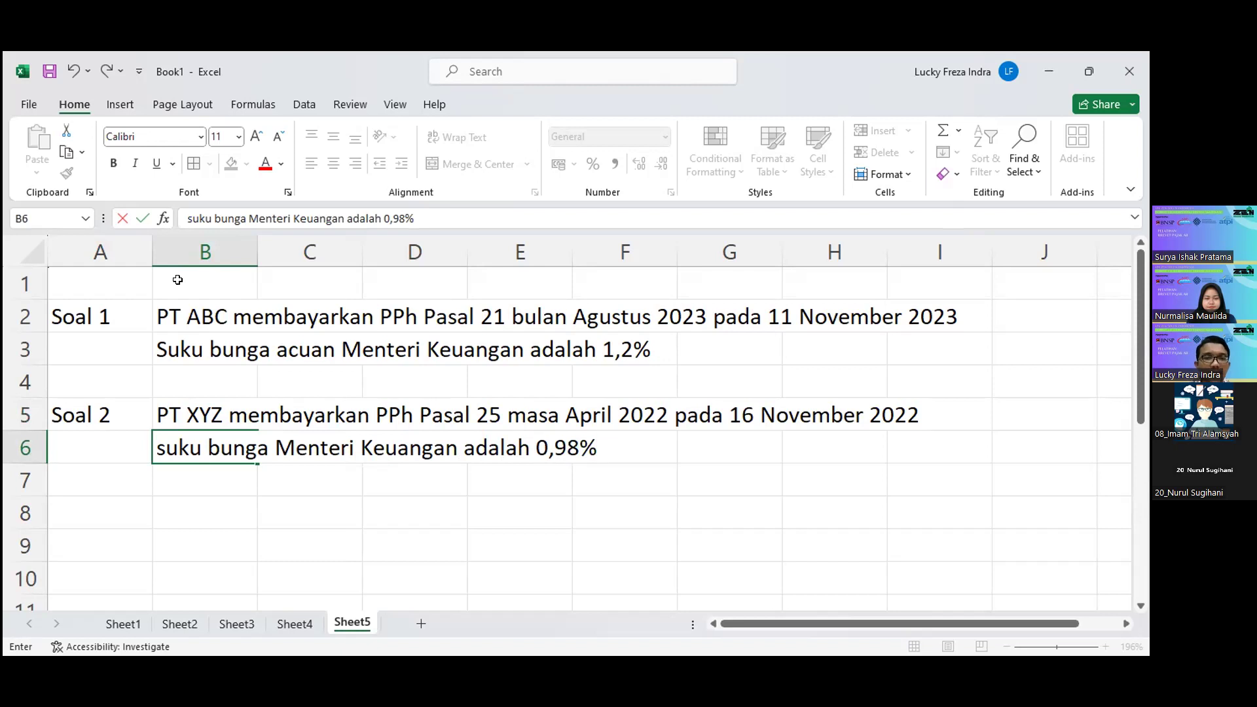
key("Return")
key("Return")
type("Hitunglah")
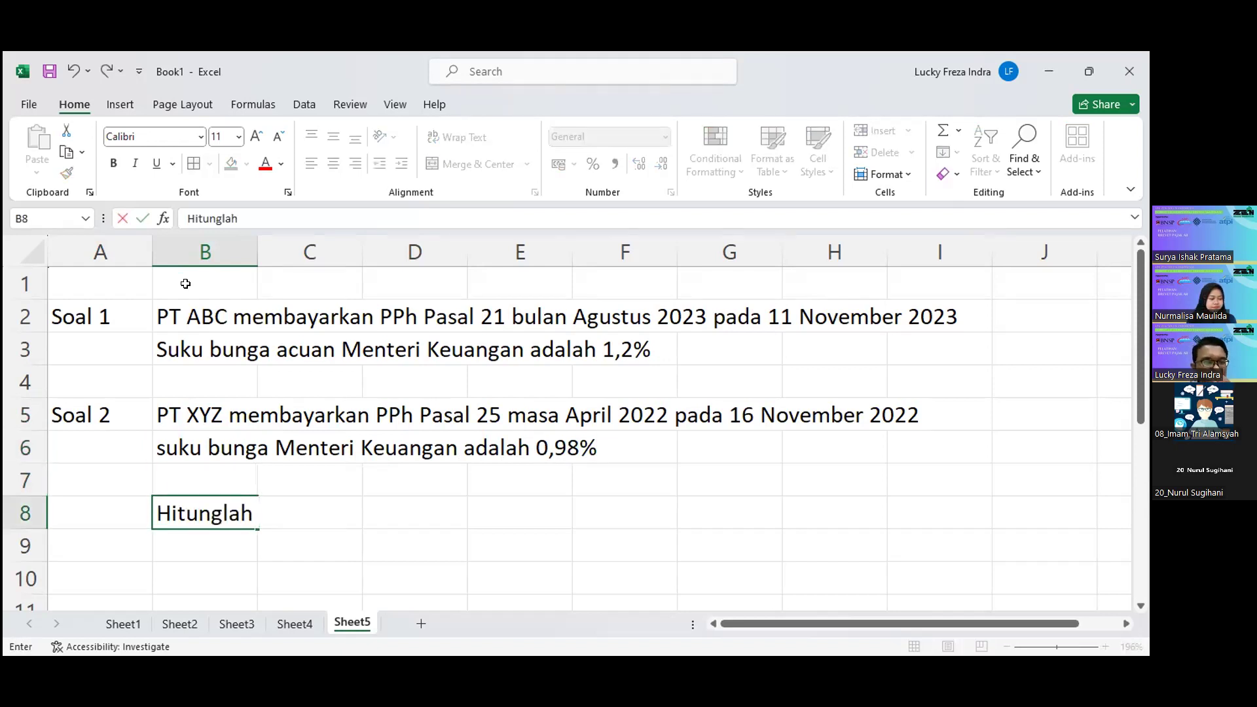
Insert 'sebesar 30.000.000' into the Soal 1 sentence in B2.
key("Up")
key("Up")
key("Up")
key("Up")
key("Up")
key("Up")
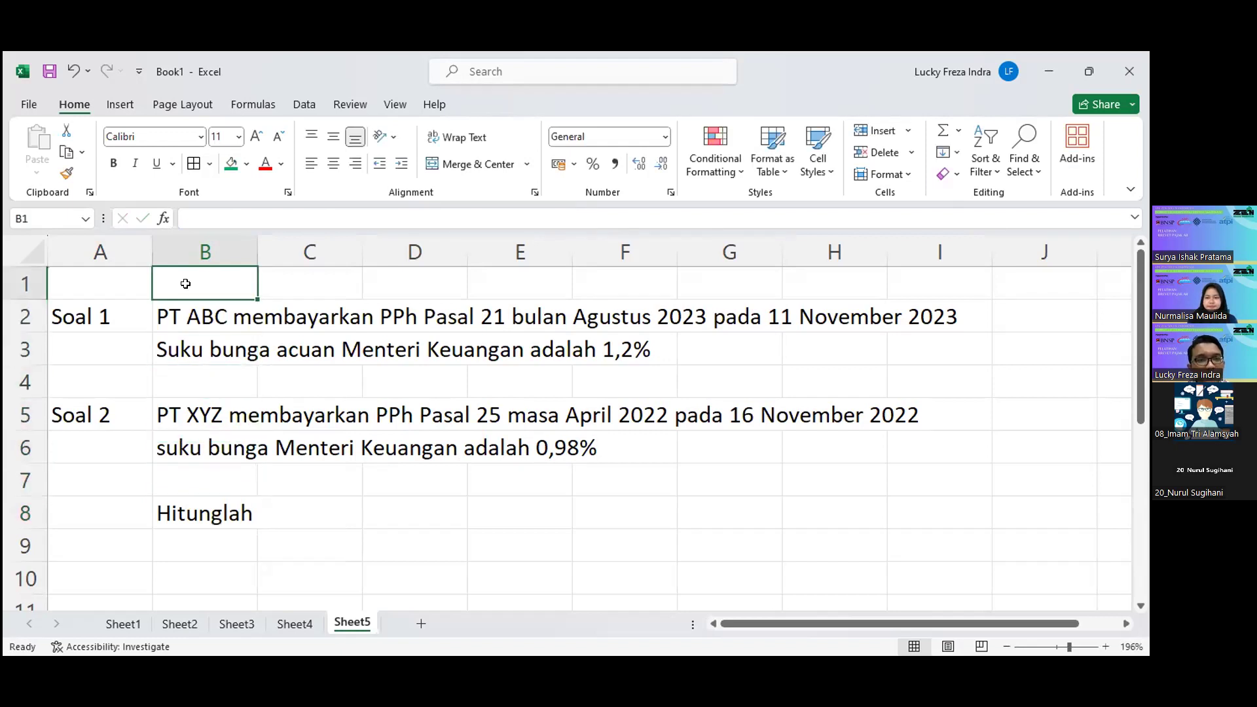
key("F2")
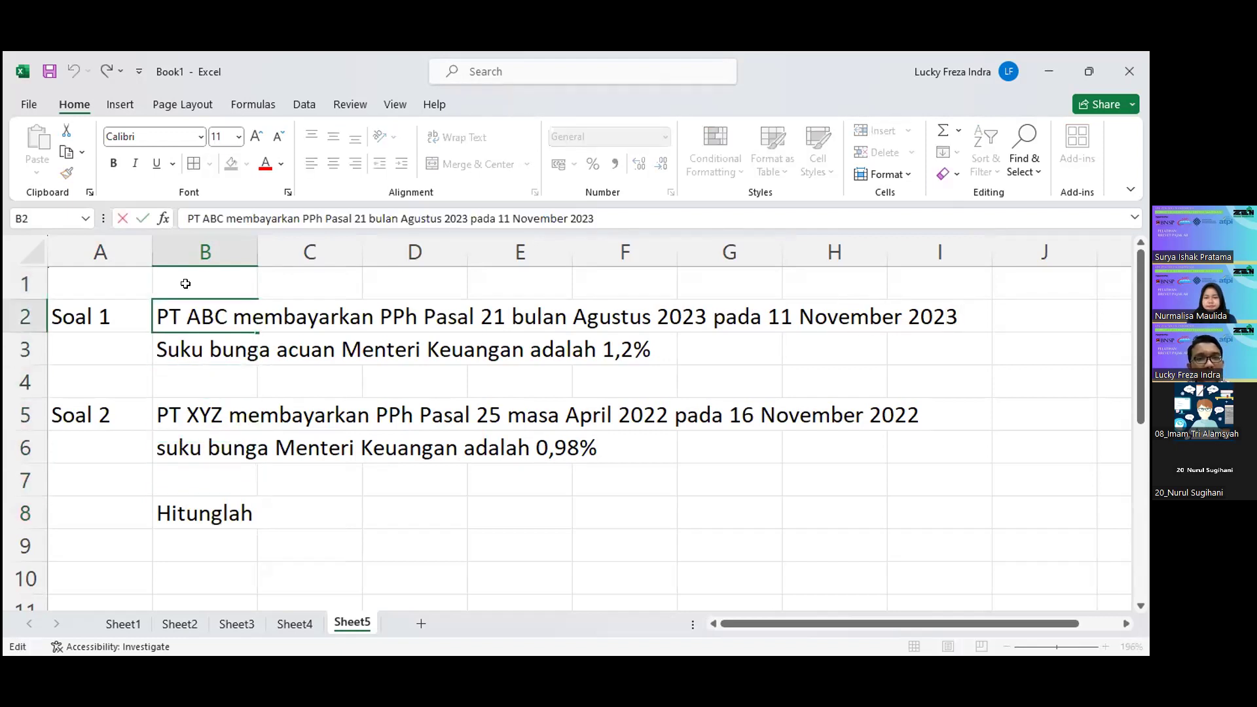
key("ctrl+Left")
key("ctrl+Left")
key("ctrl+Left")
key("Right")
key("Right")
key("Right")
key("Right")
key("Right")
key("Right")
key("Right")
key("Right")
key("Right")
key("Right")
key("Right")
key("Right")
key("Right")
key("Right")
key("Right")
key("Right")
key("Right")
key("Right")
type("sebesar")
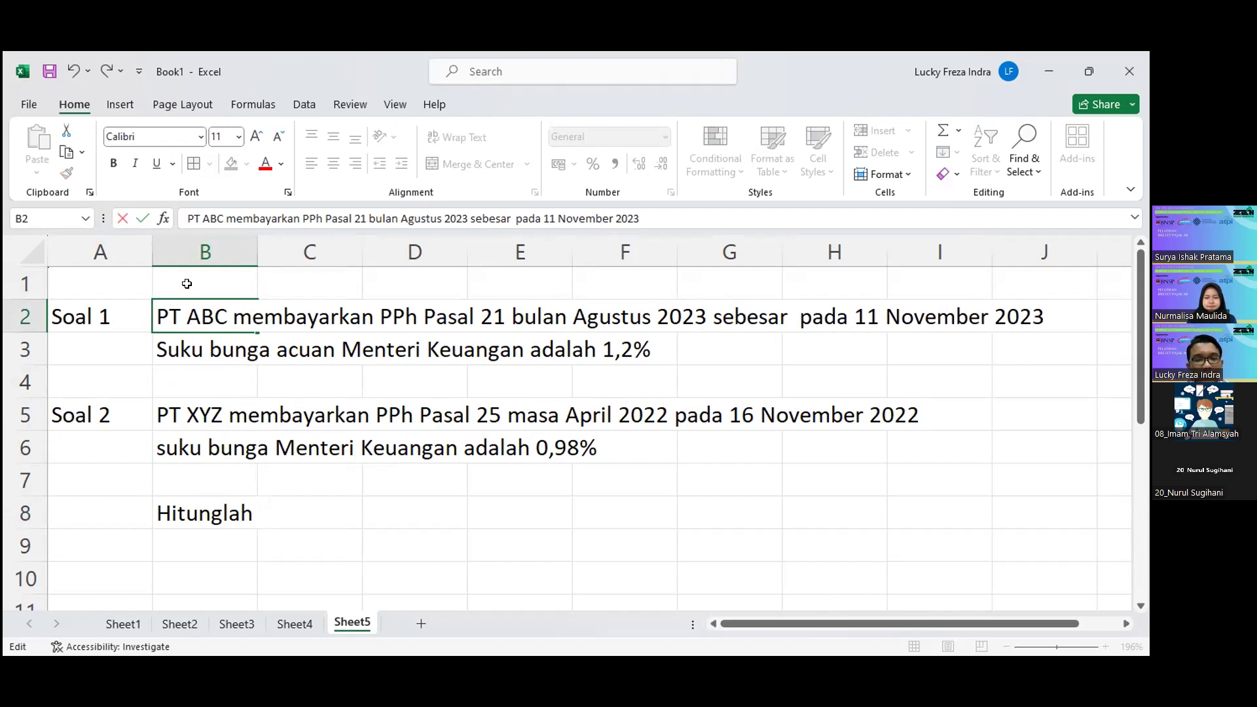
type(" 30")
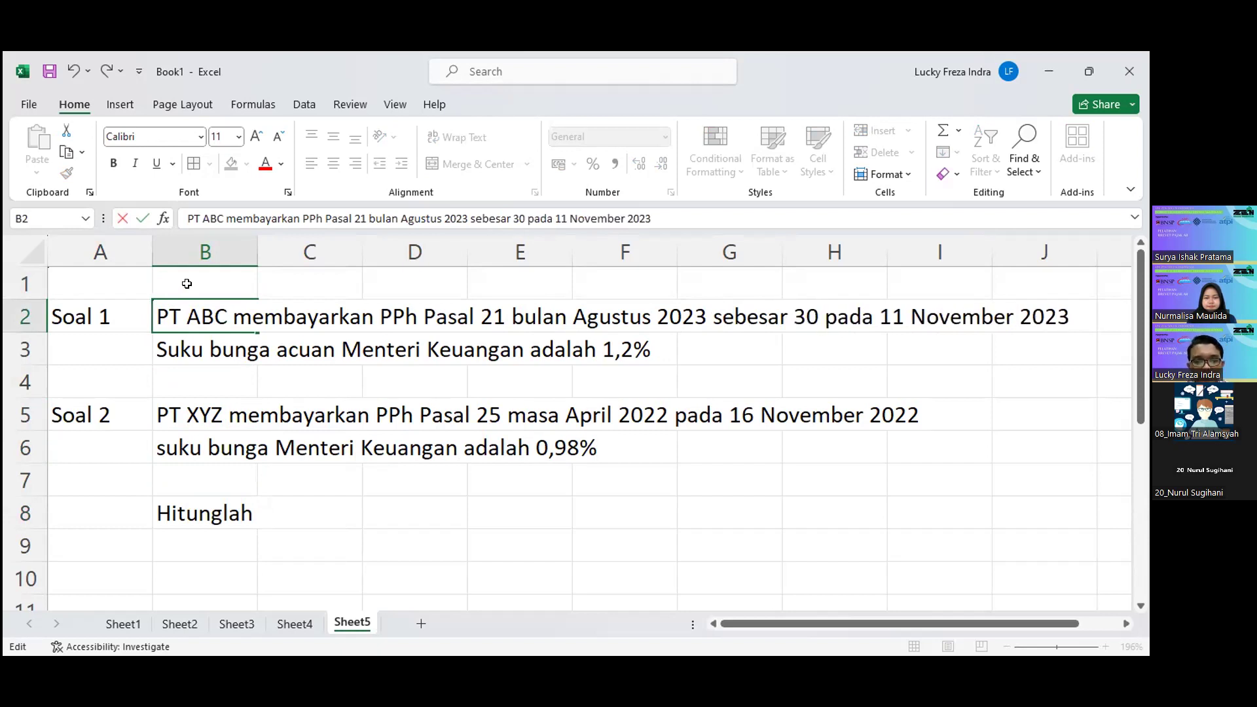
key("BackSpace")
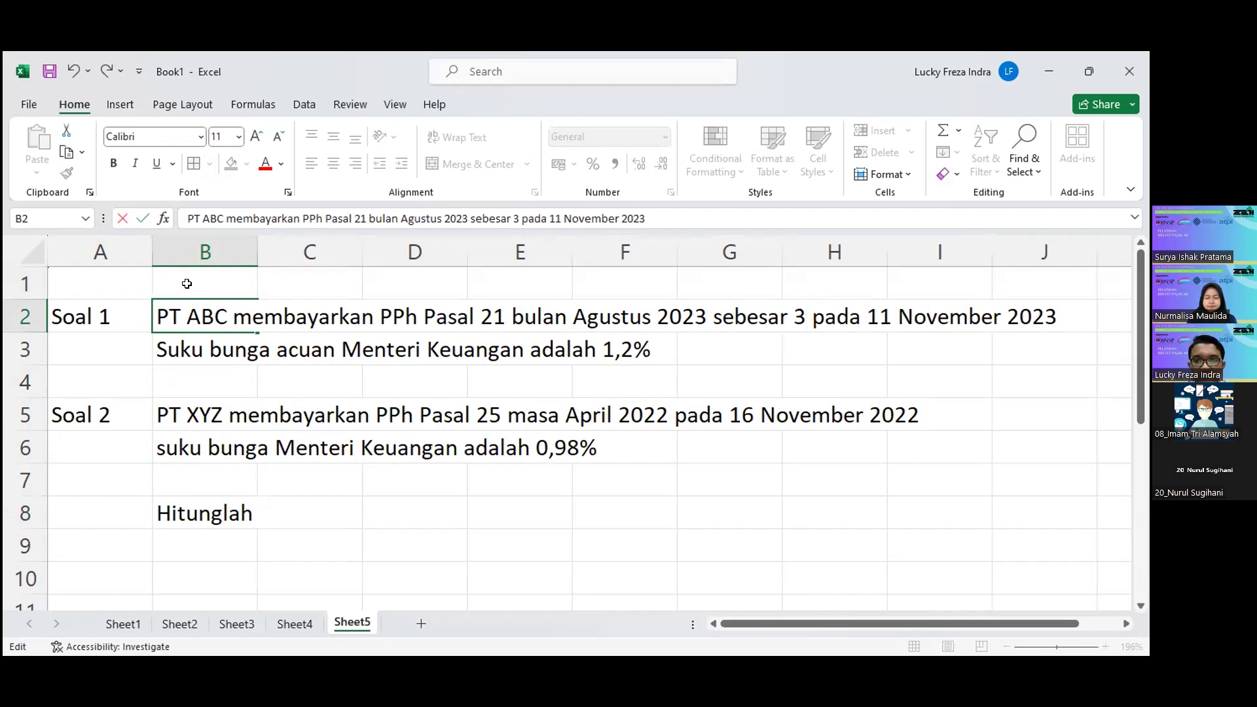
type("0.000.000")
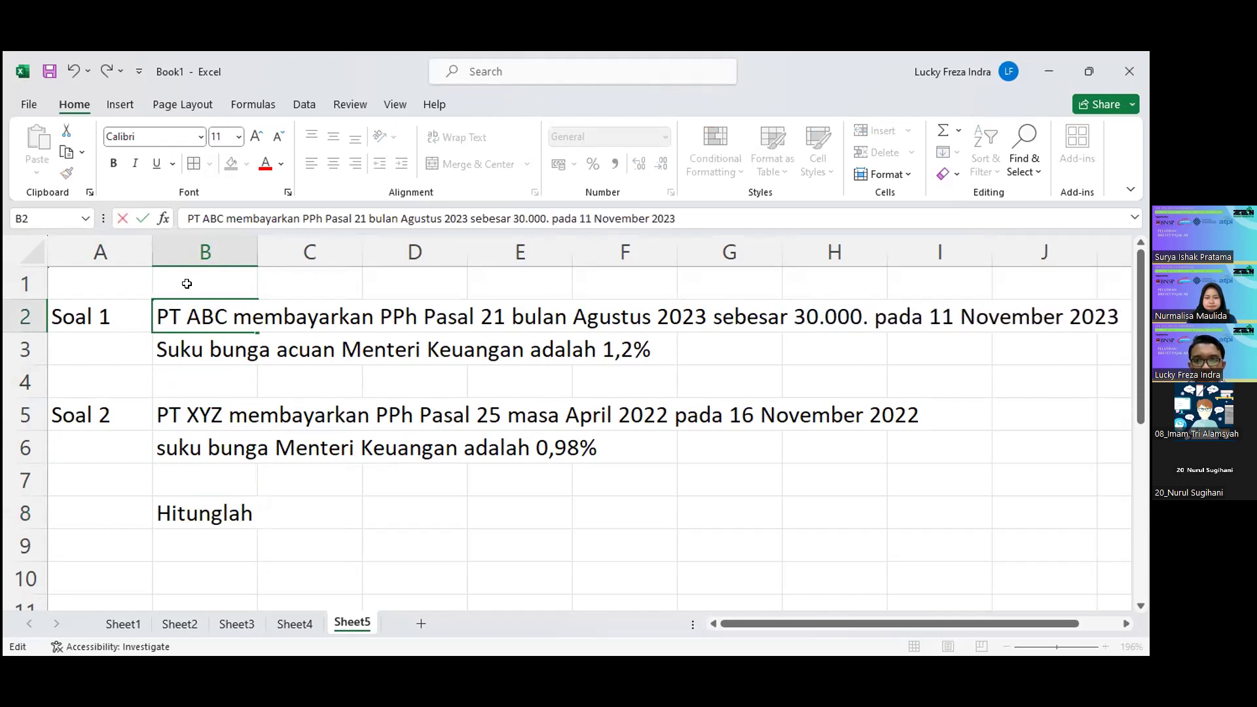
key("Return")
Insert 'sebesar 10.000.000' after 'April 2022' in the Soal 2 sentence.
key("Down")
key("Down")
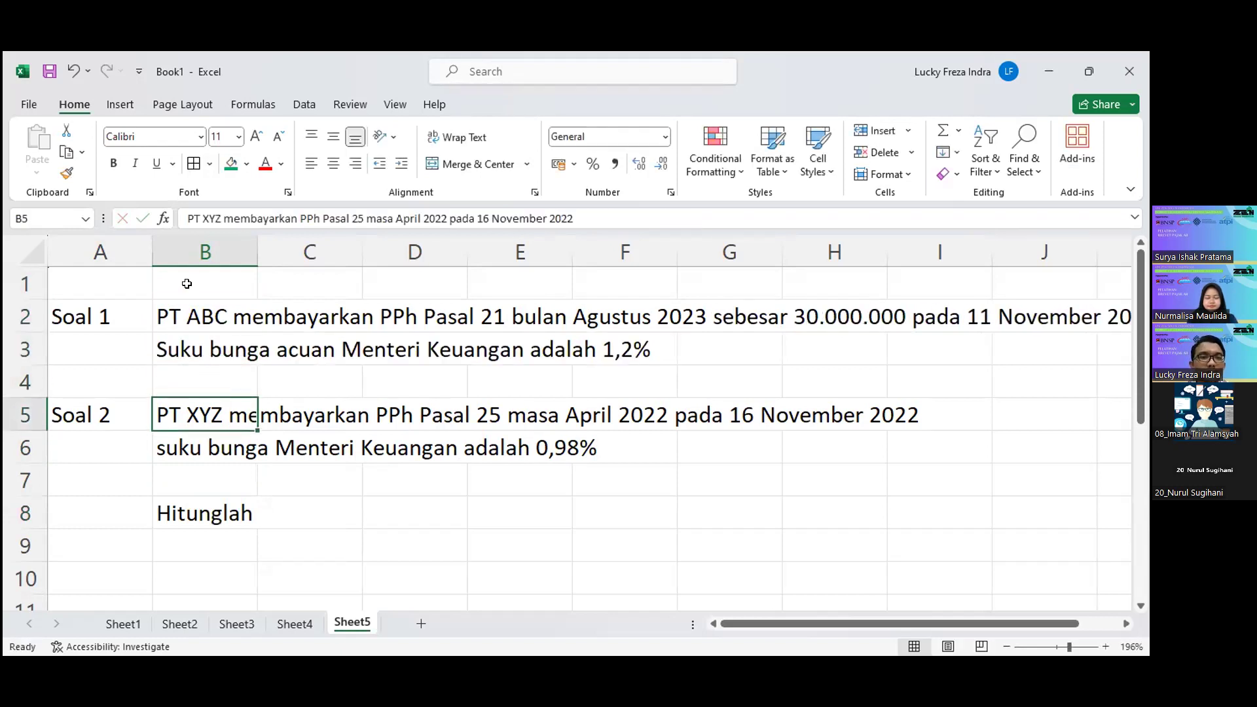
key("F2")
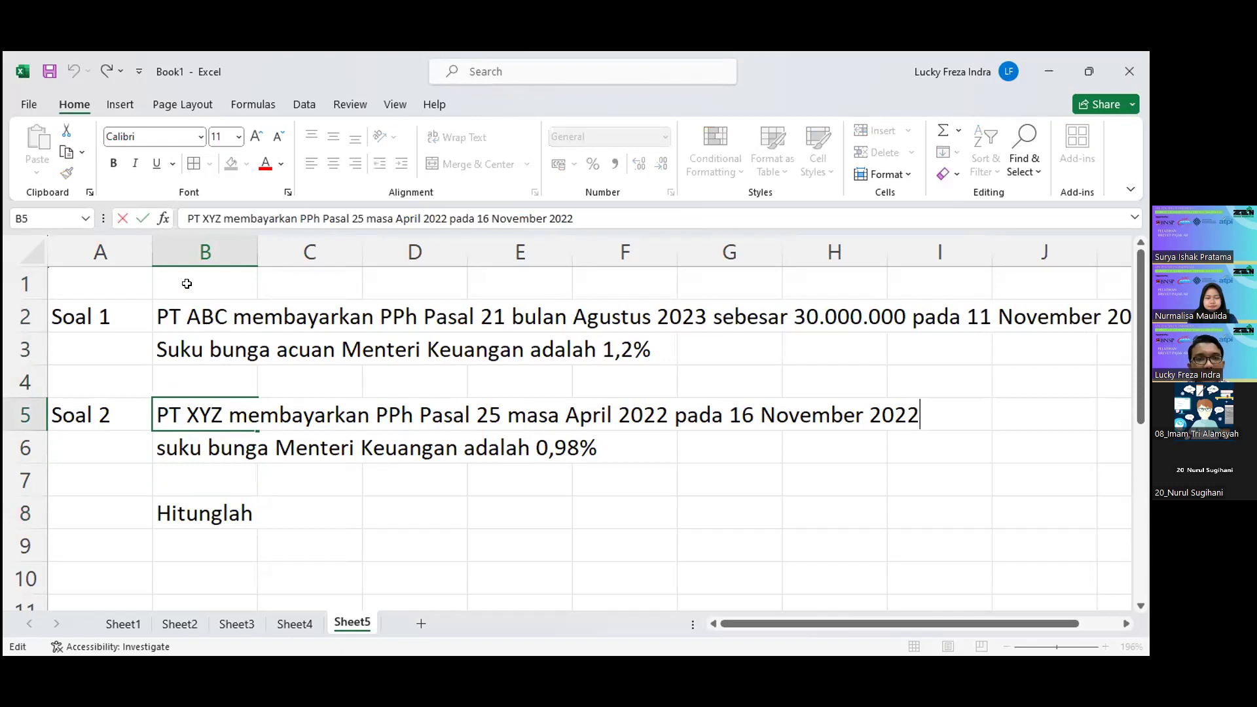
key("Escape")
key("Left")
key("Right")
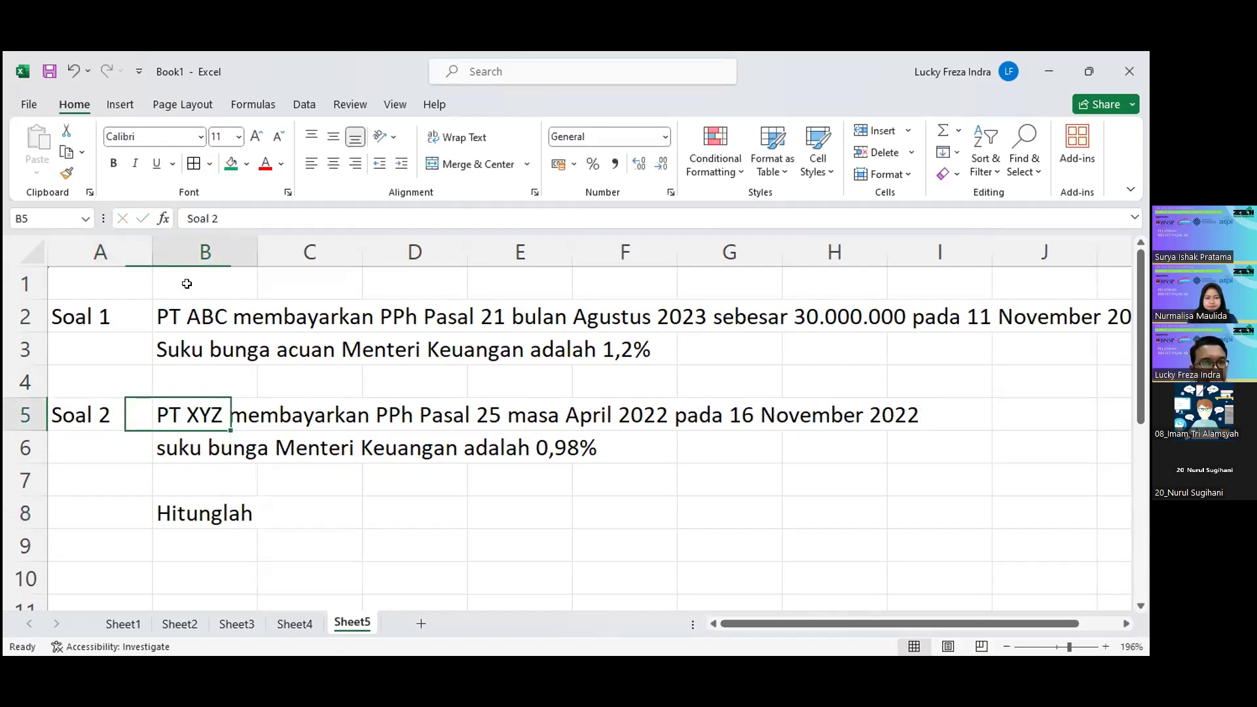
key("F2")
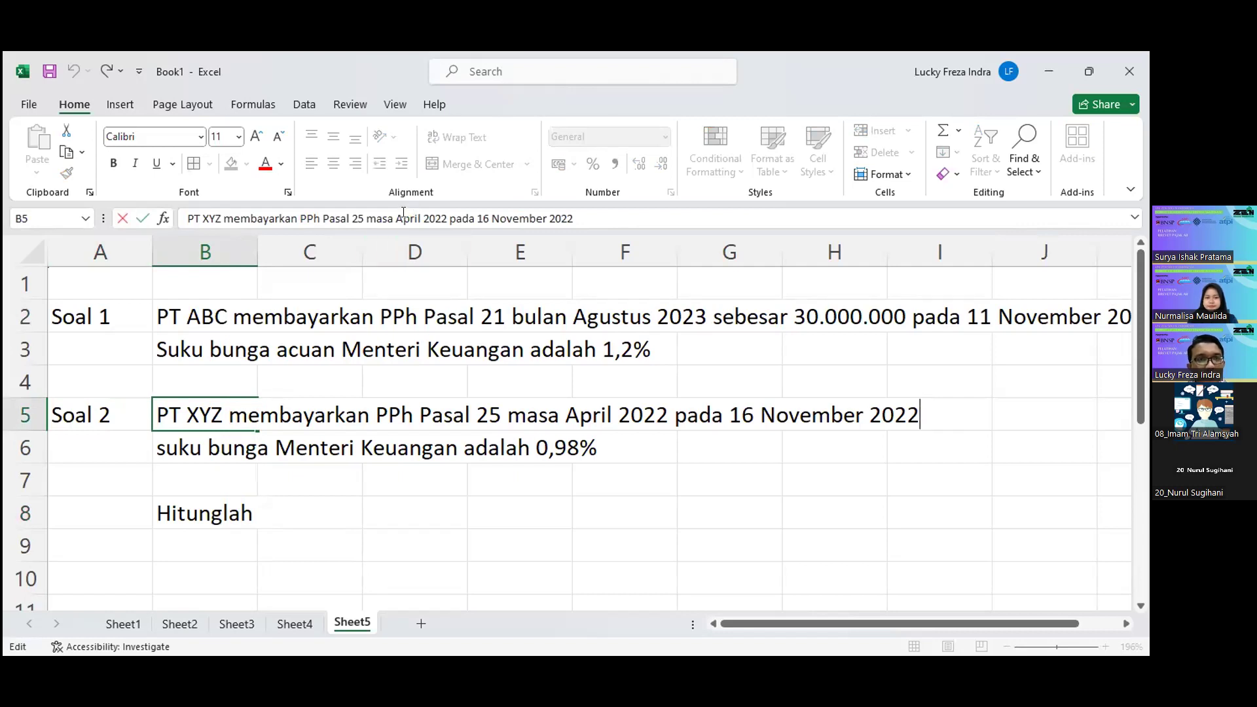
left_click(443, 212)
type("sebesar 10.000.000")
key("Return")
key("Return")
key("Return")
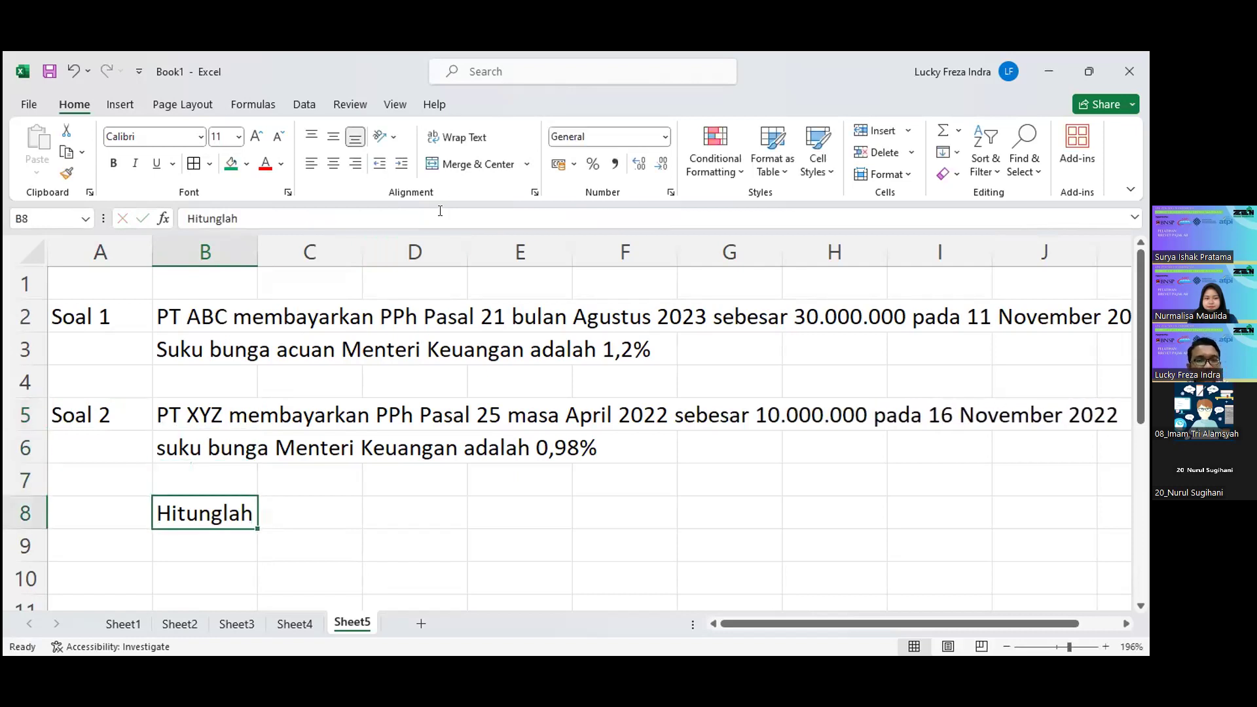
Complete B8 to read 'Hitunglah nilai sanksi bunga atas PT ABC dan XYZ'.
key("F2")
type("nilai sanks")
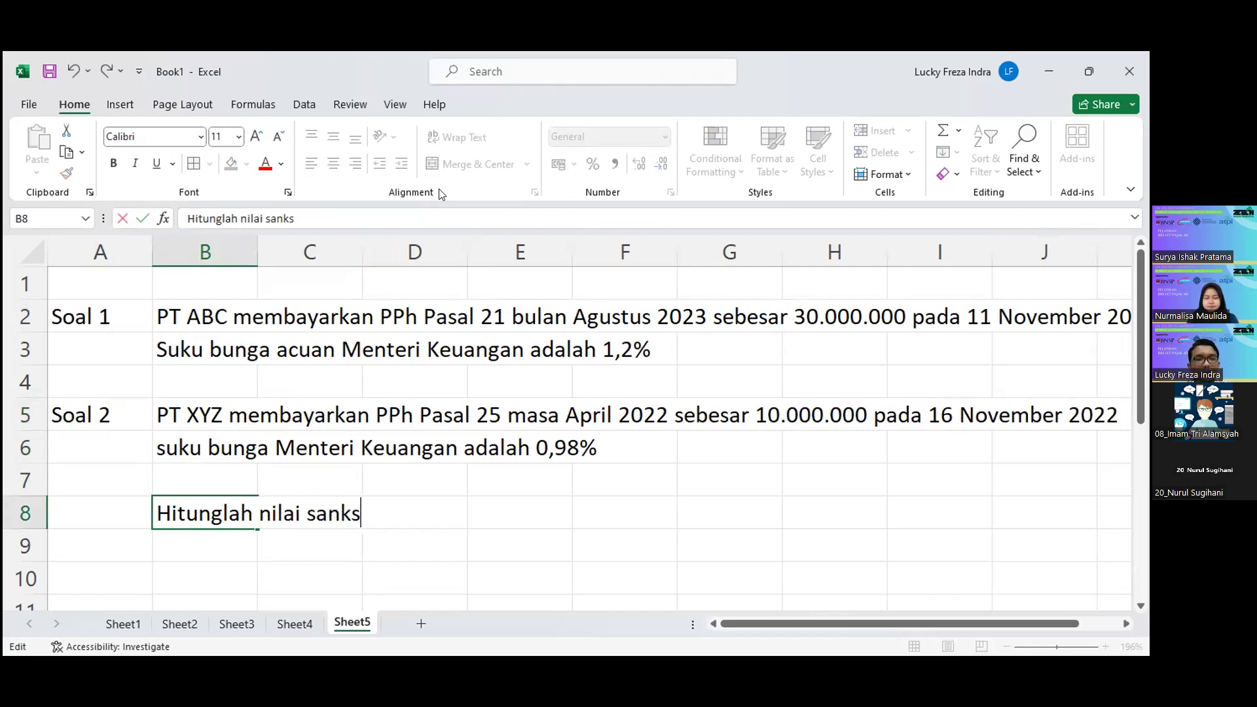
type("i bunga atas PT A")
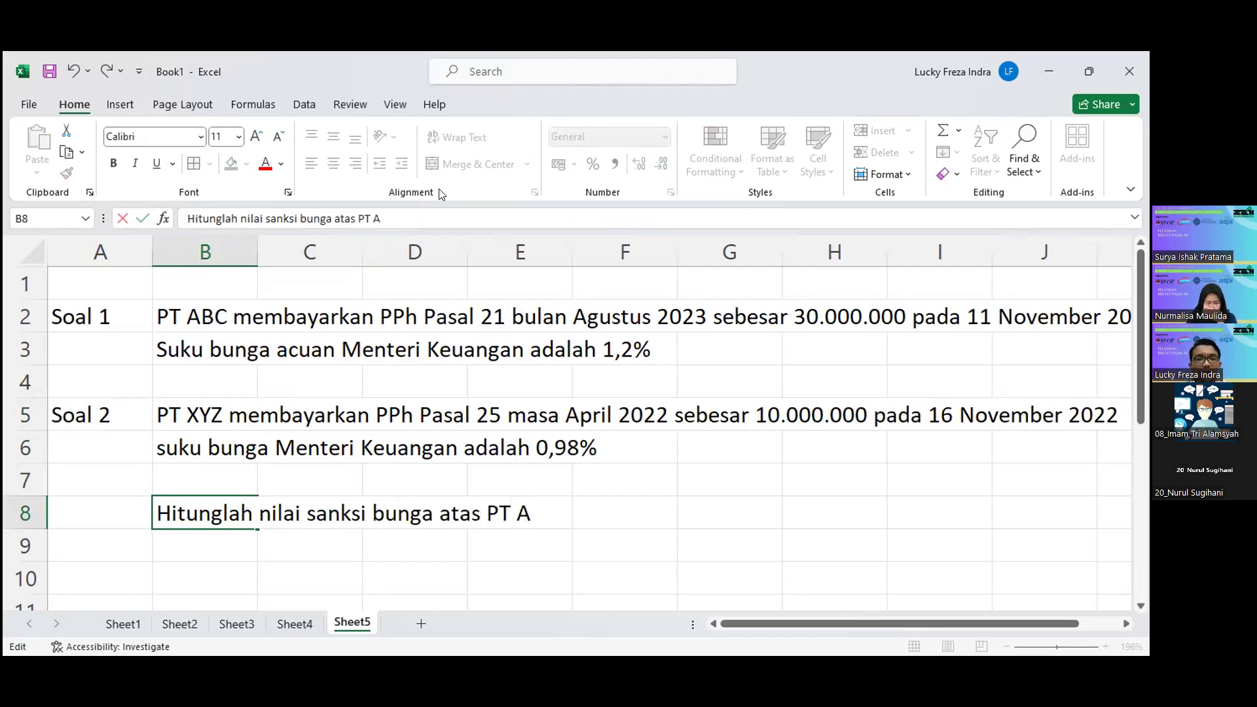
type("BC dan")
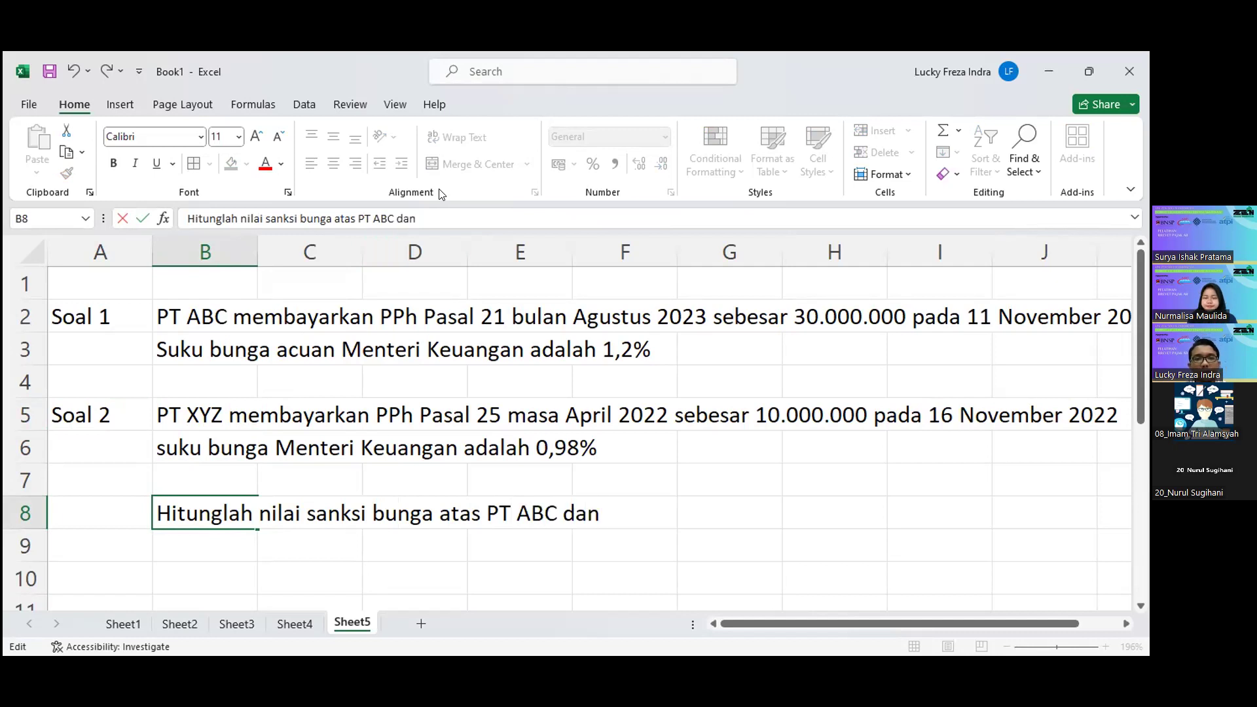
type(" XYZ")
key("Return")
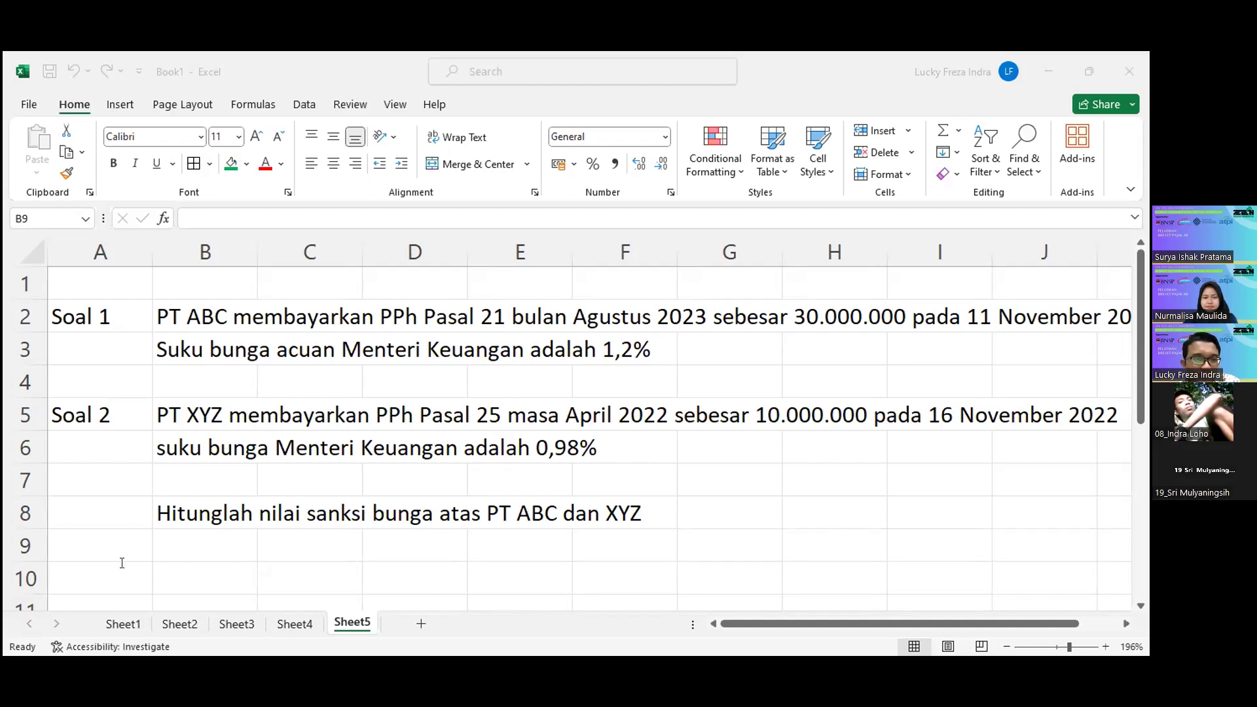
Enter the Soal 1 answer 360000 in cell B4.
key("F2")
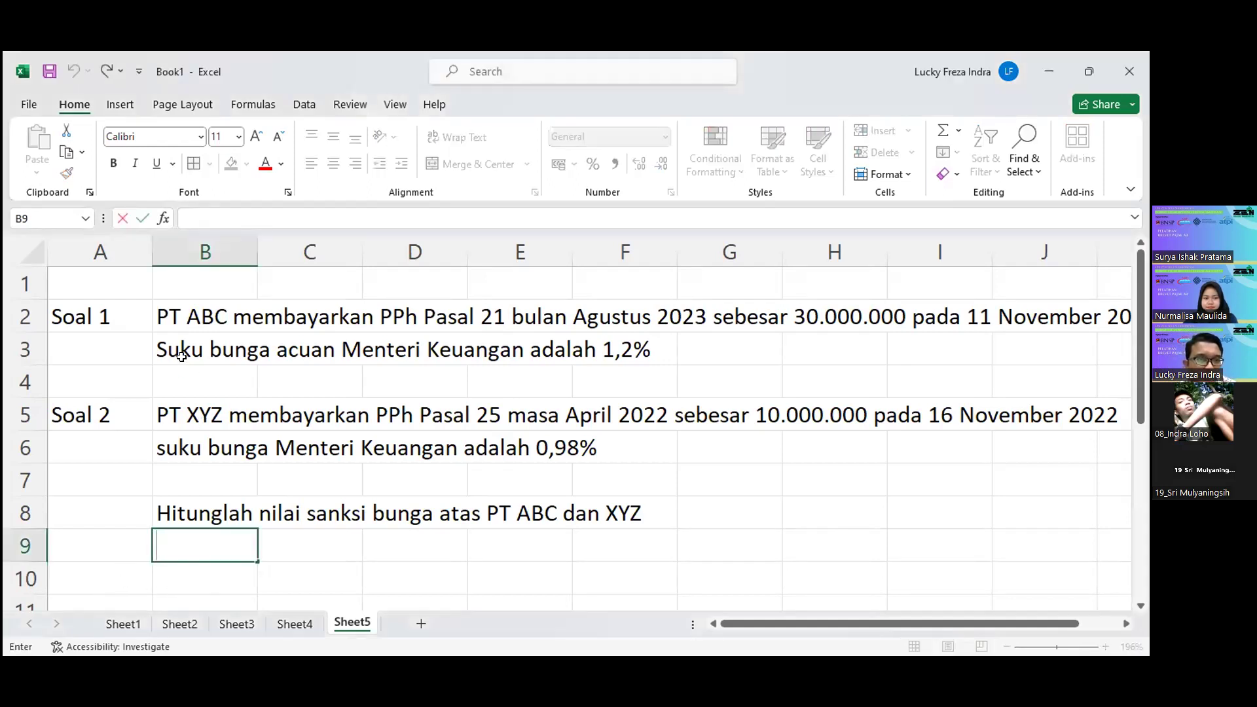
left_click(184, 380)
type("3")
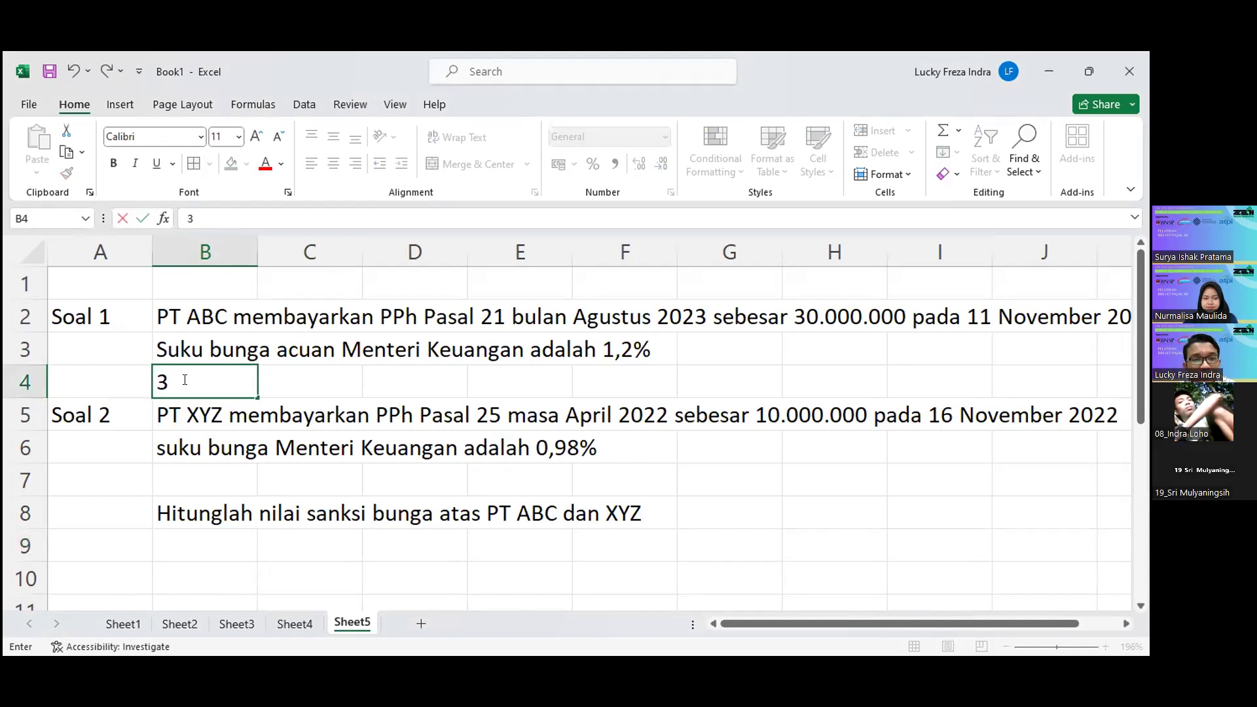
type("60000")
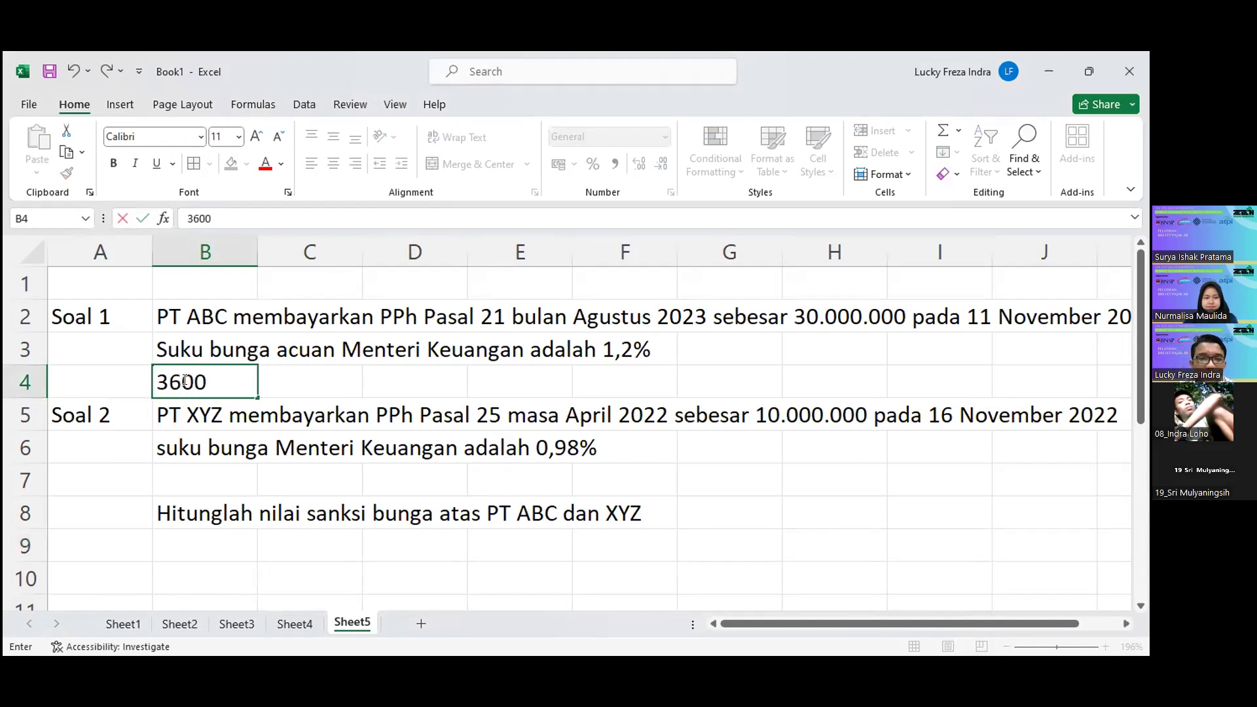
key("Return")
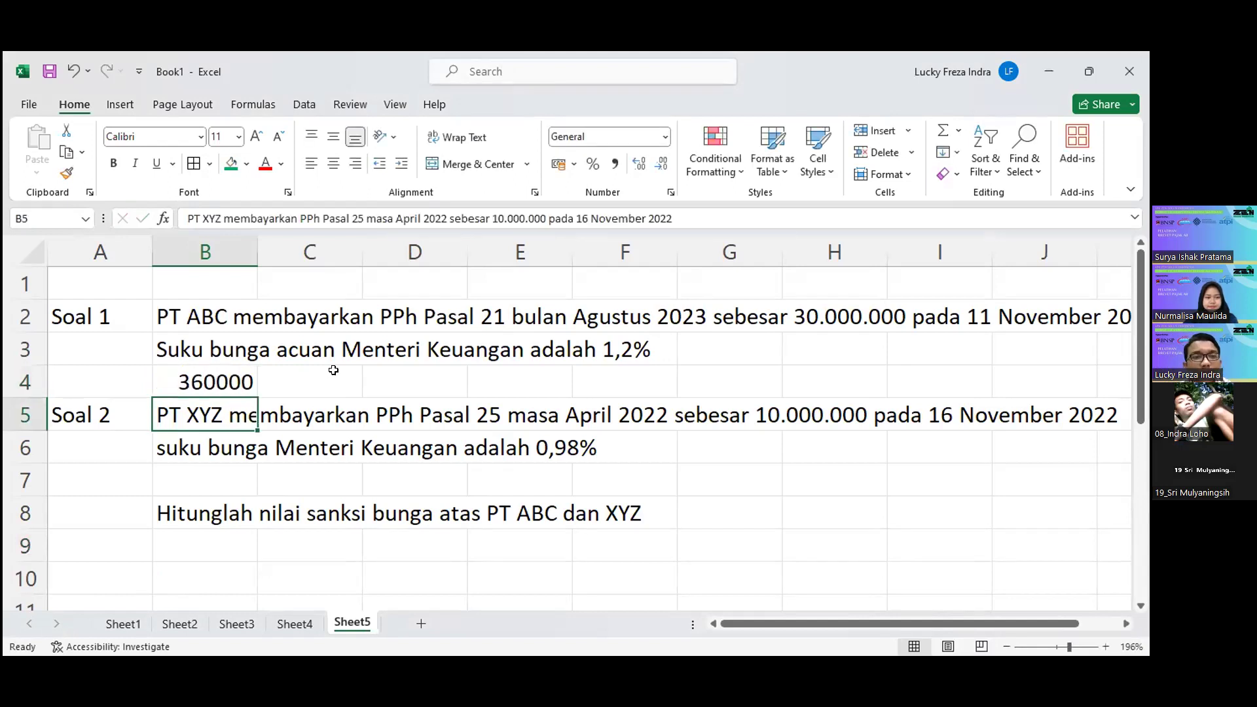
Type a participant's name into cell A4.
left_click(333, 369)
left_click(105, 377)
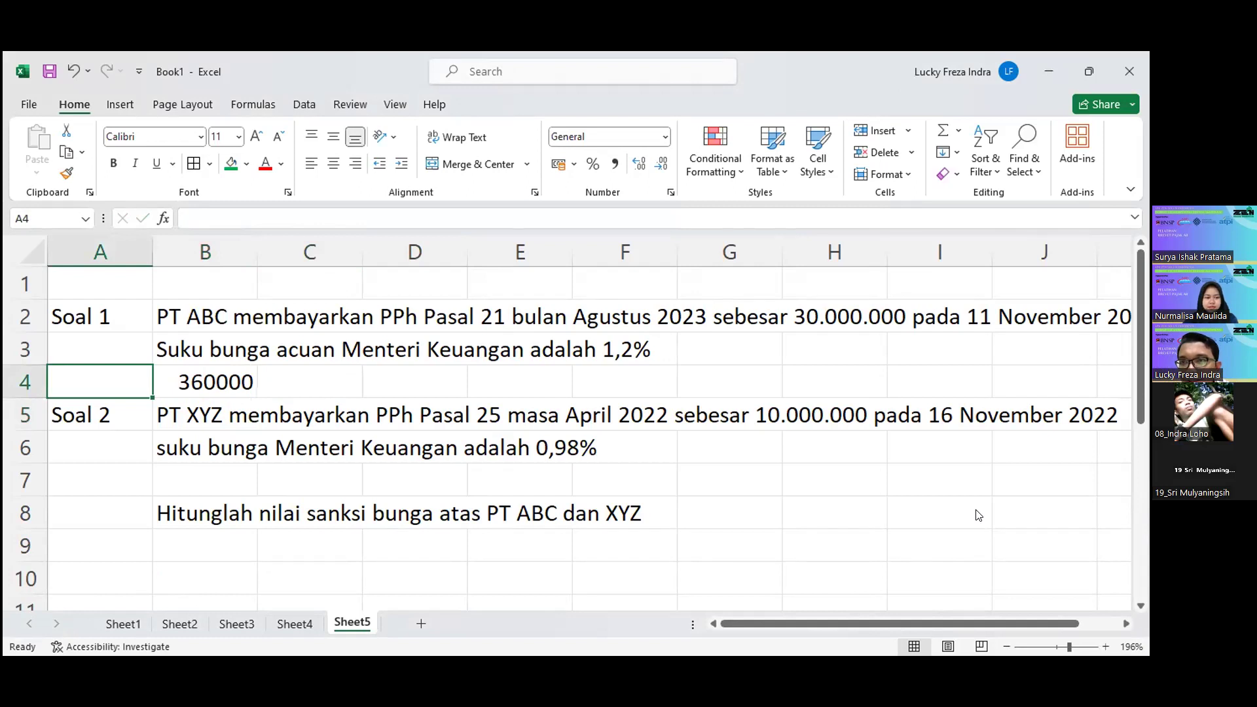
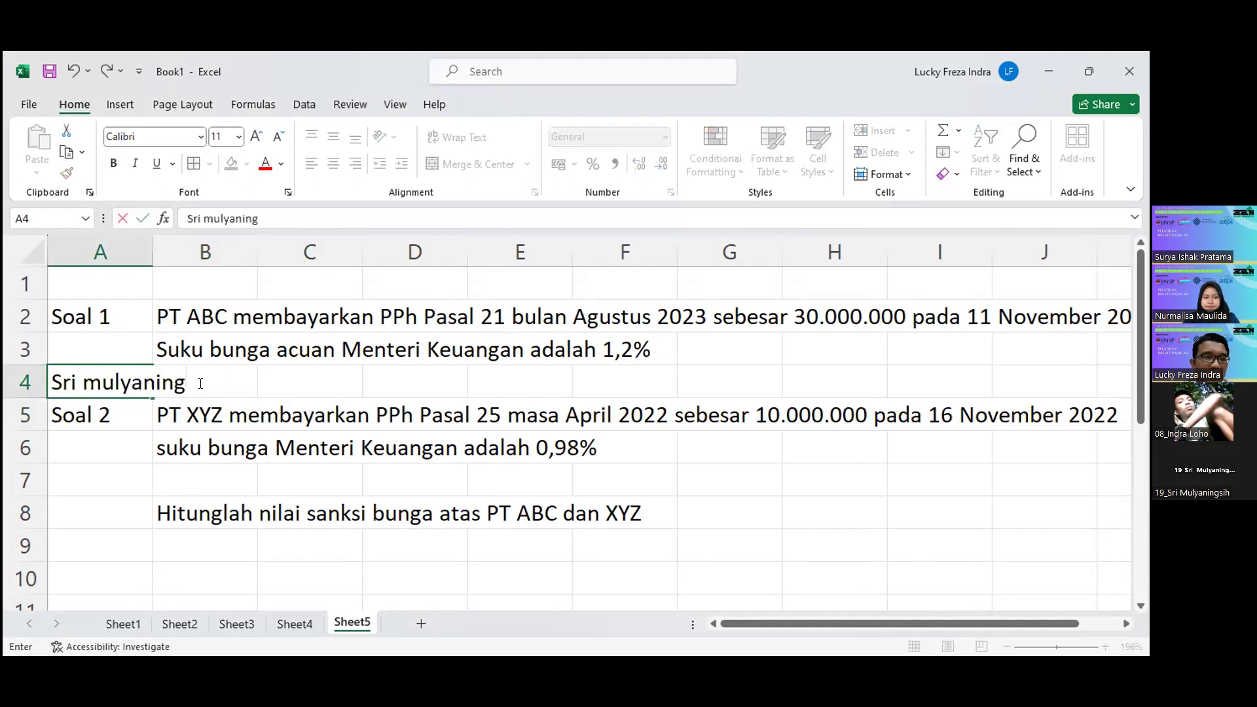
key("Return")
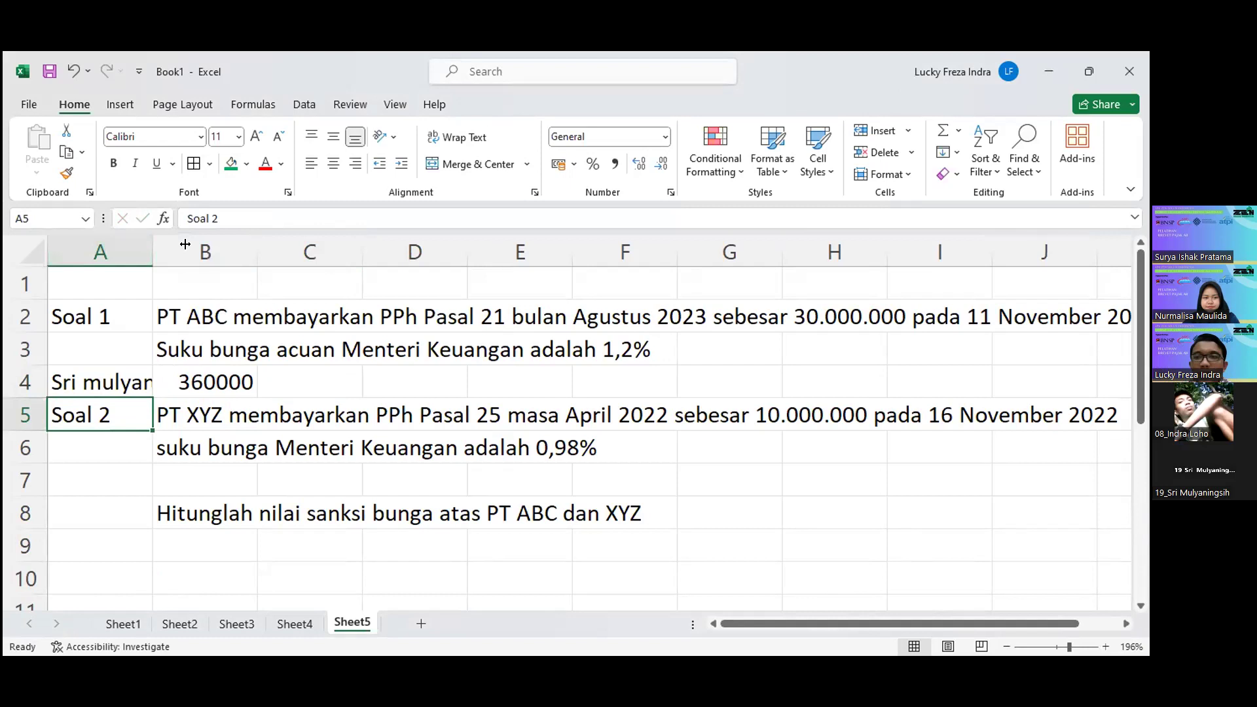
Widen column A and enter another participant's name in C4.
left_click_drag(153, 244, 186, 244)
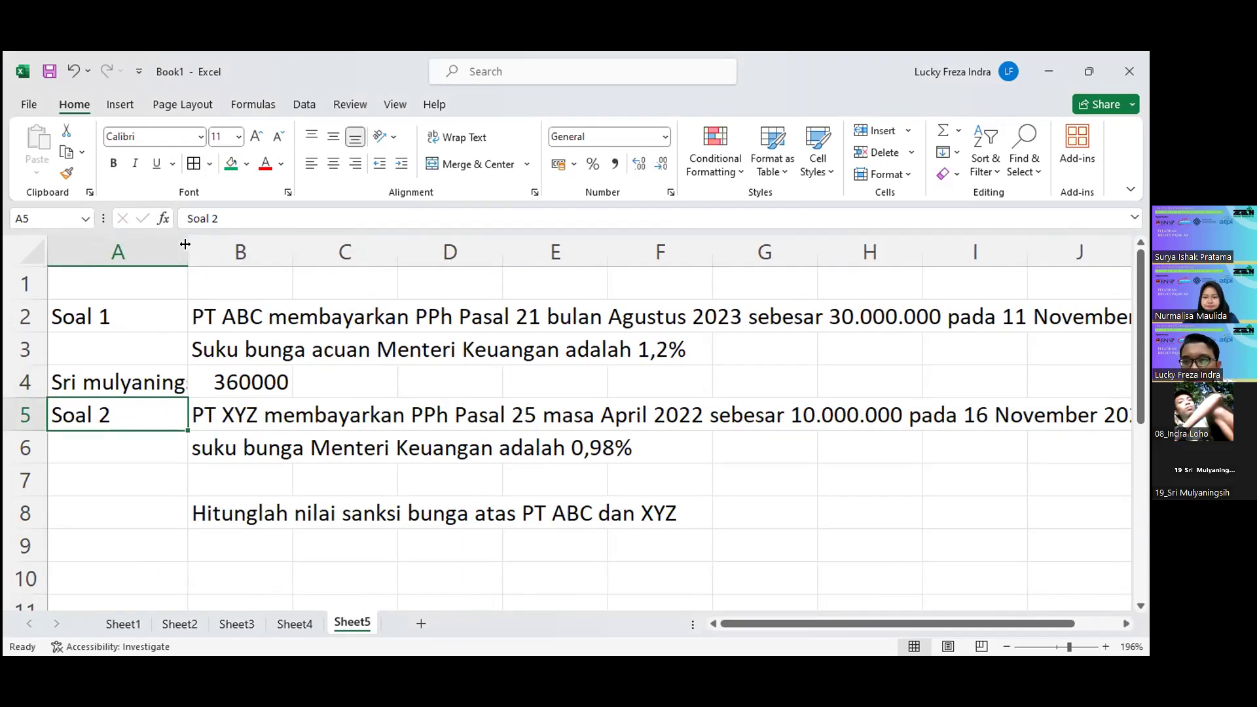
left_click(368, 374)
type("OCta")
key("BackSpace")
key("BackSpace")
key("BackSpace")
type("cta")
key("Tab")
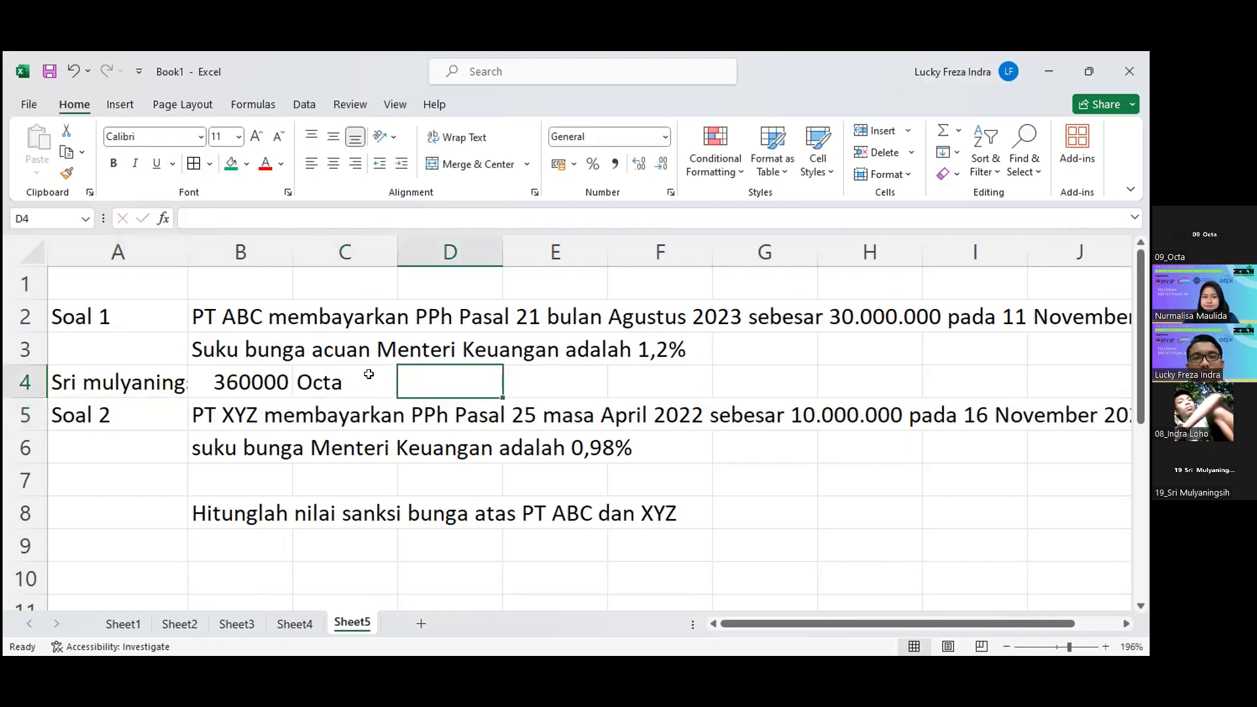
Enter the answer 720000 in cell D4.
type("8")
key("BackSpace")
type("720")
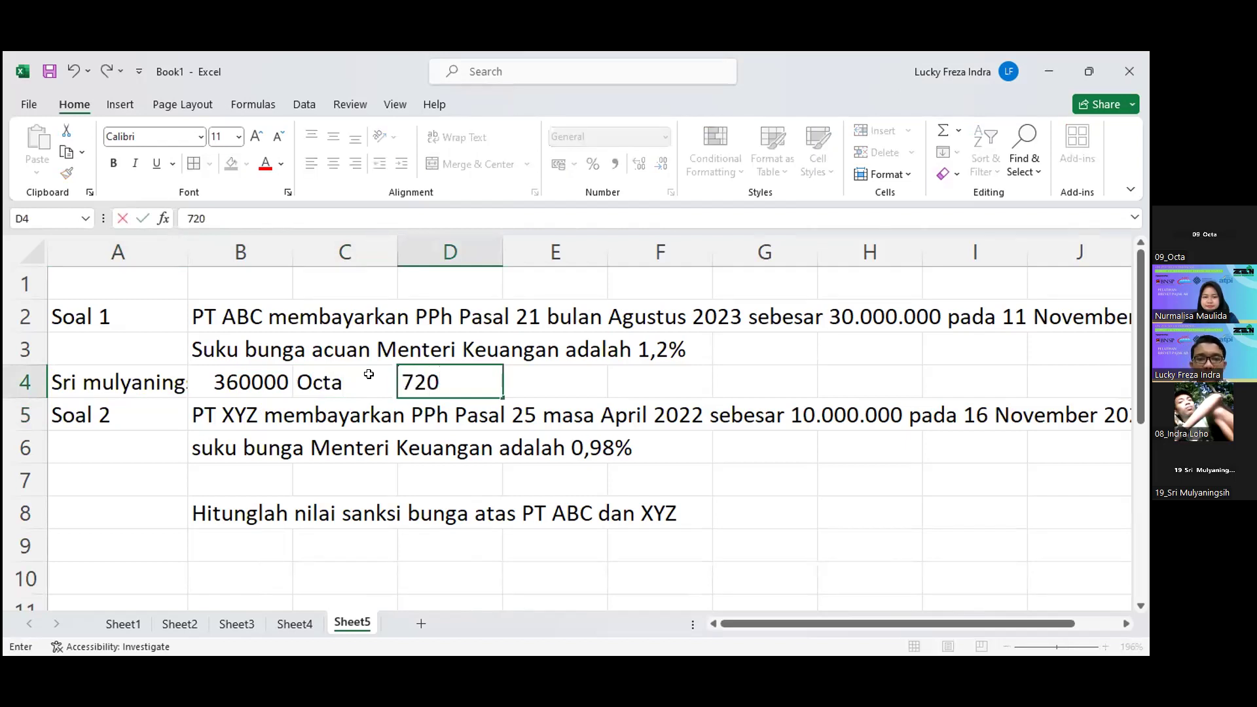
type("000")
key("Return")
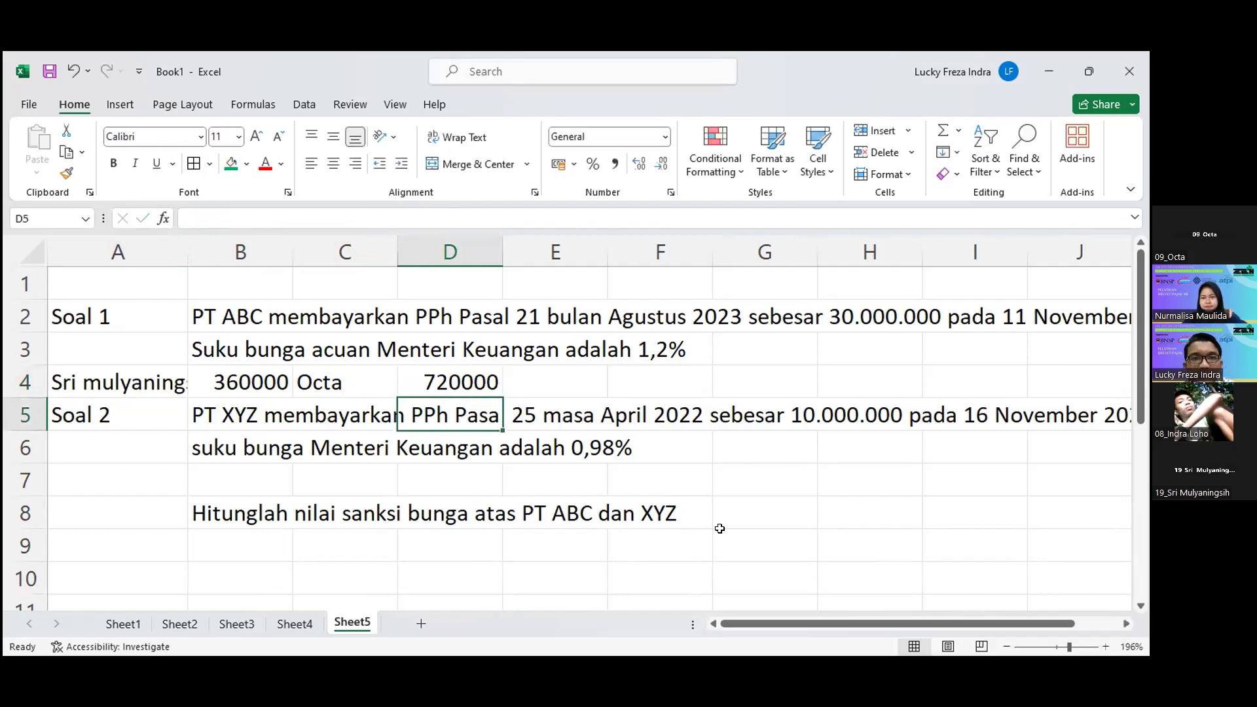
left_click(548, 386)
type("Teguh")
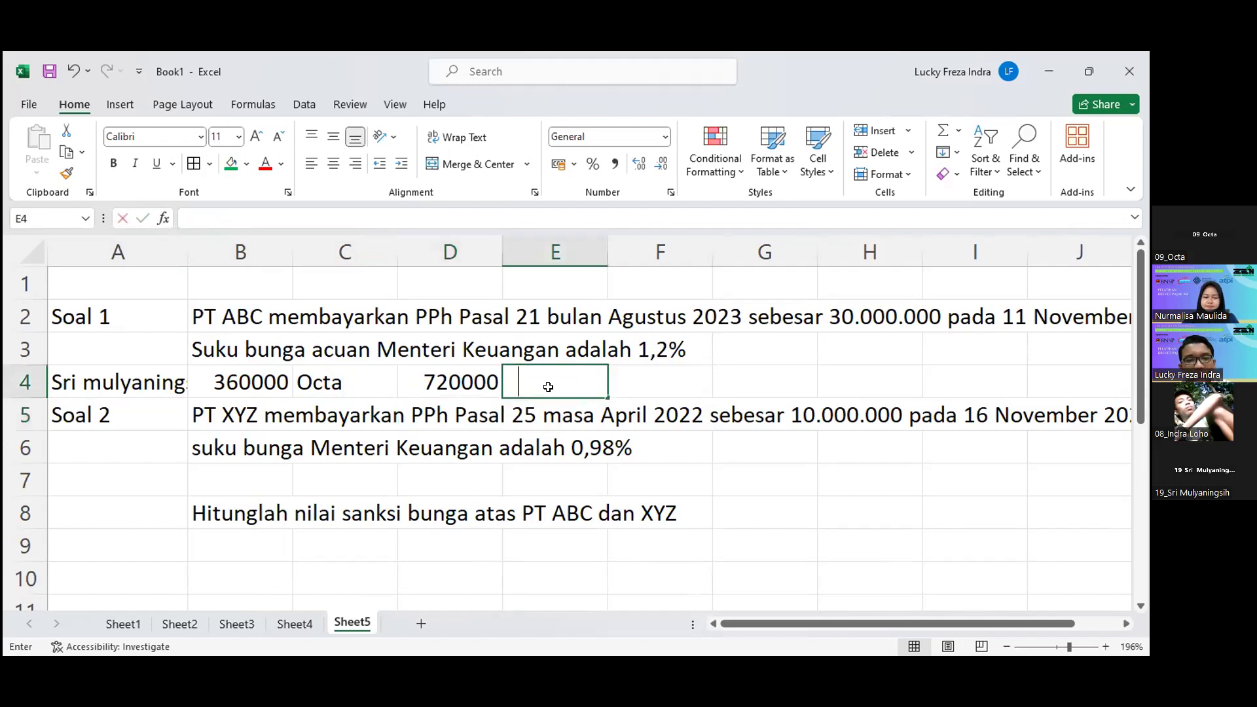
key("Tab")
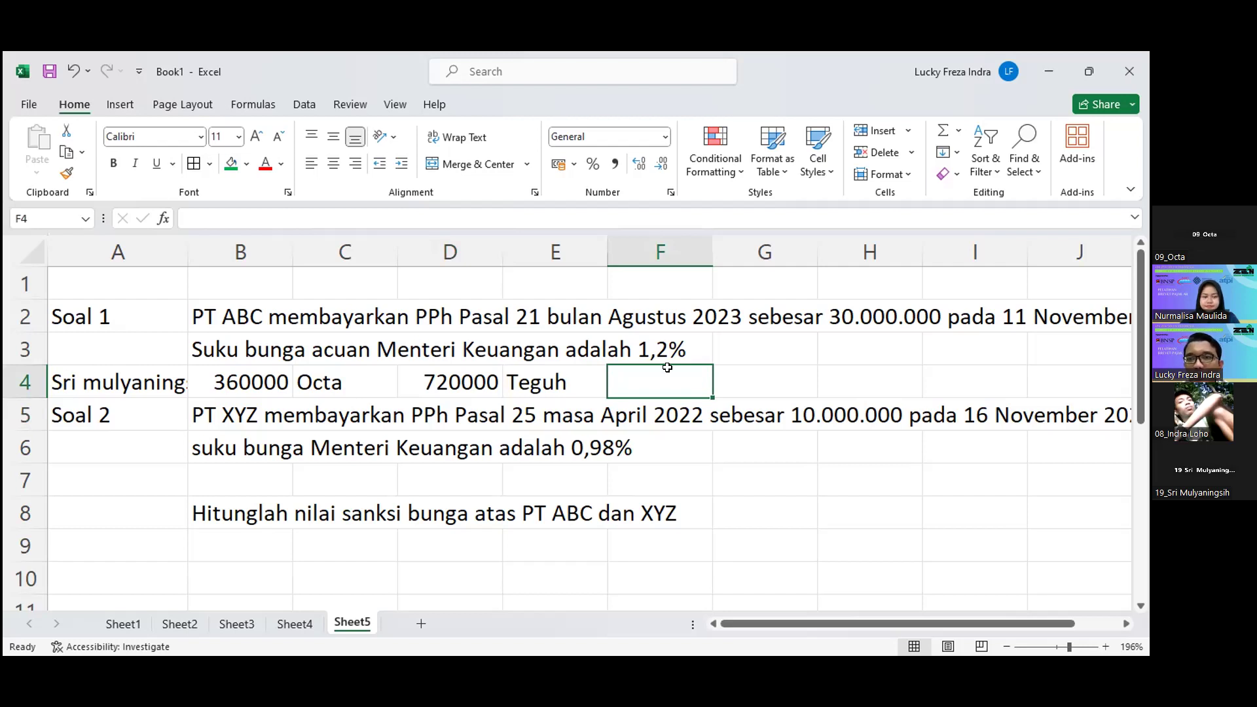
left_click(559, 384)
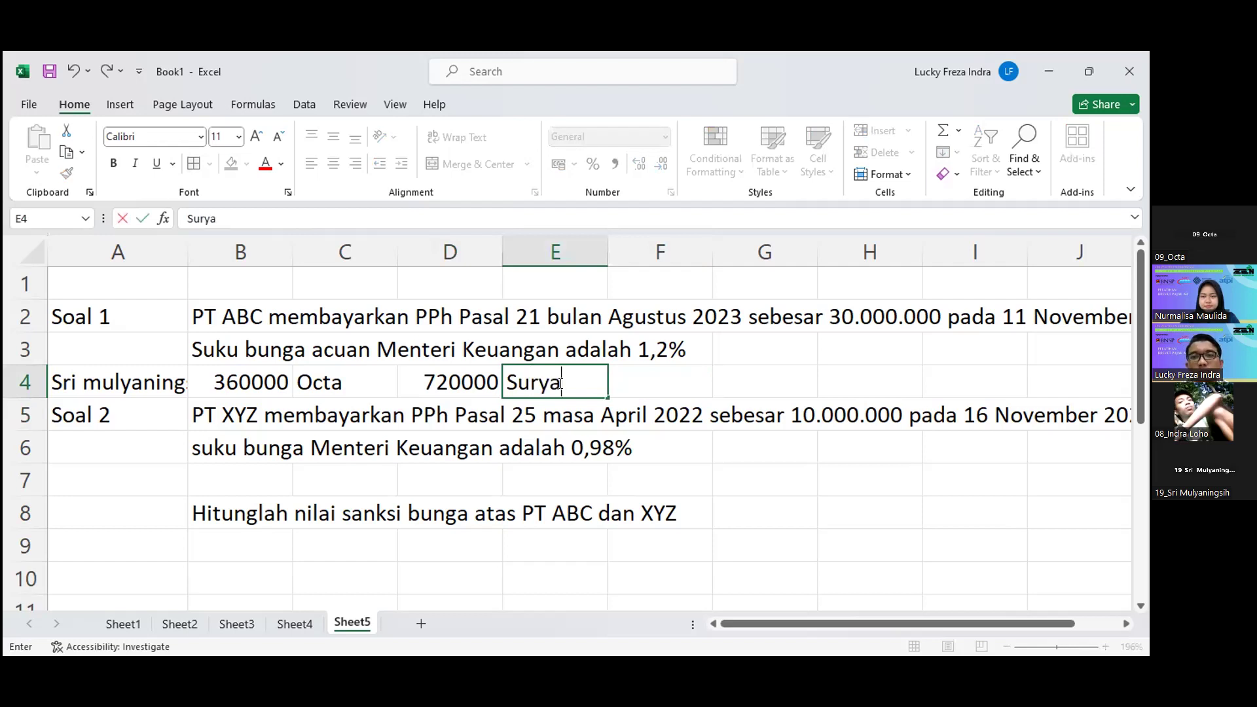
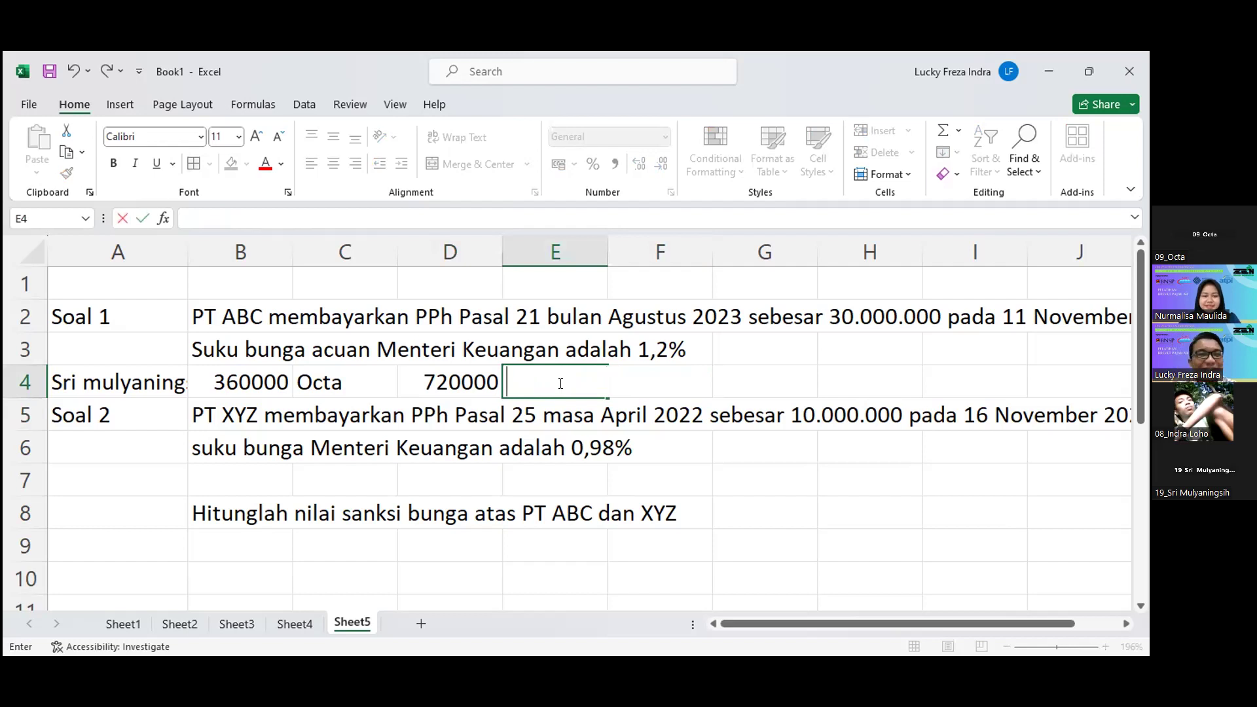
key("Return")
key("Return")
key("Return")
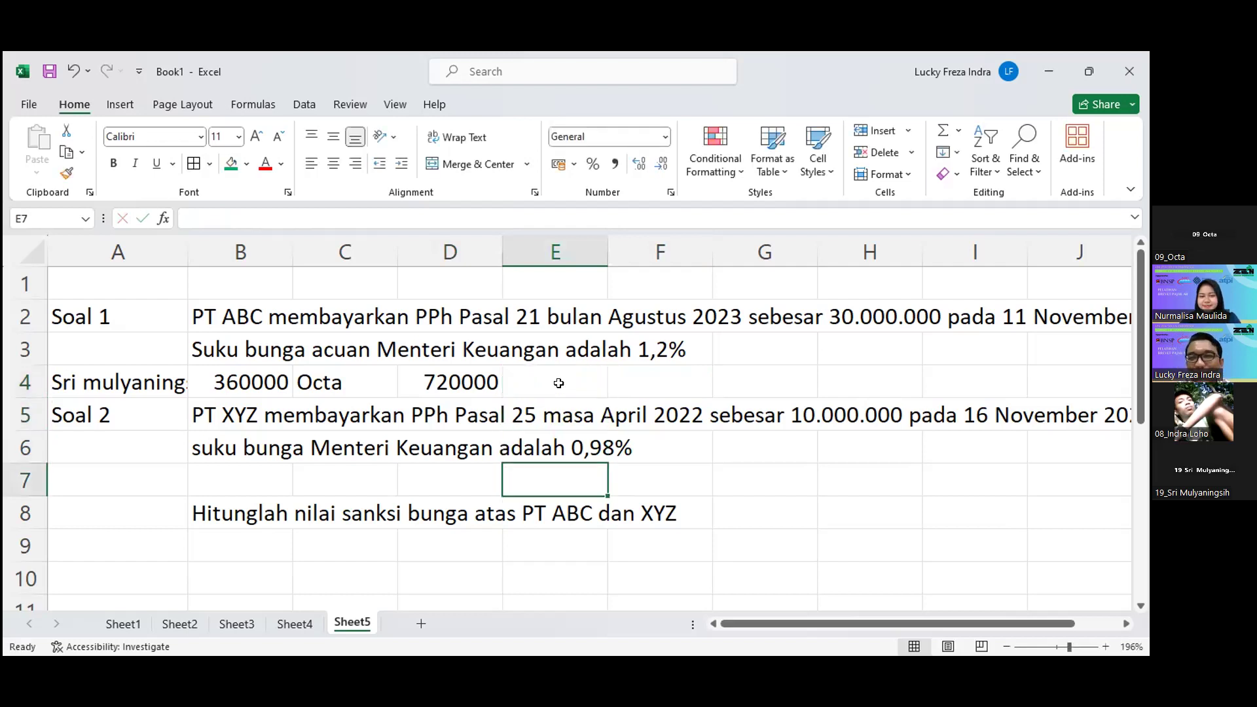
Enter a participant's name in A7 and the answer 120000 in B7.
key("Left")
key("Left")
key("Left")
key("Left")
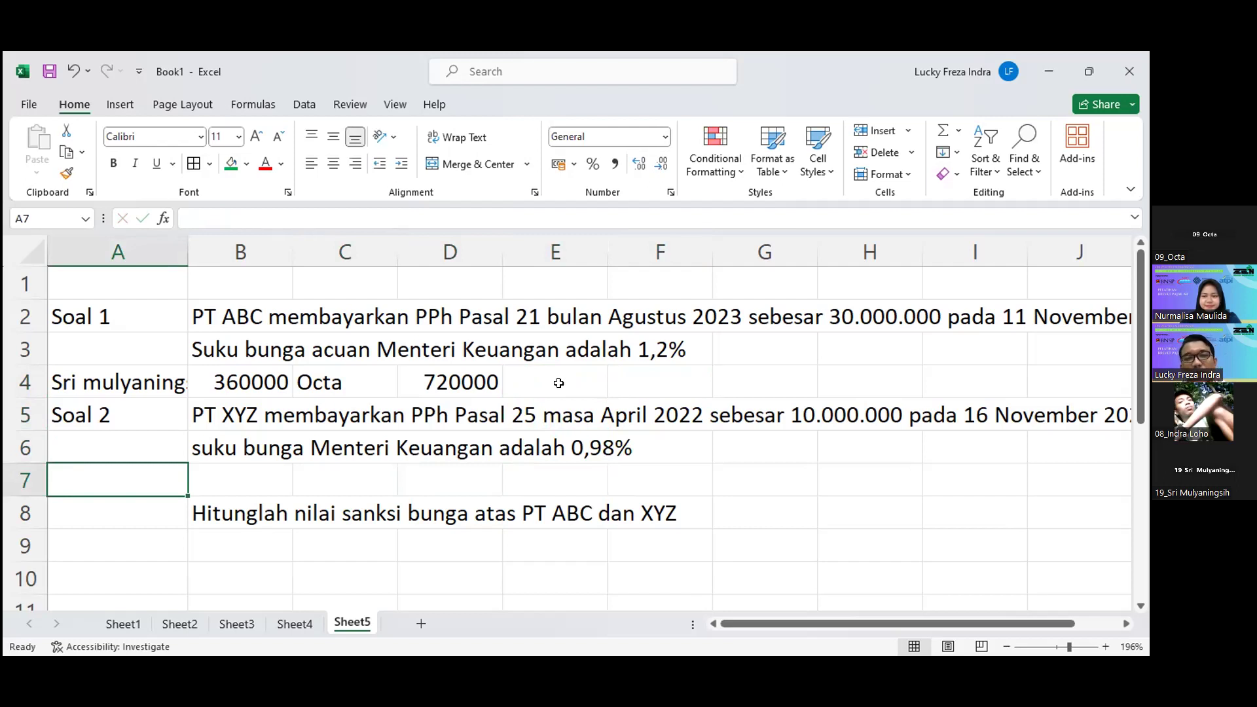
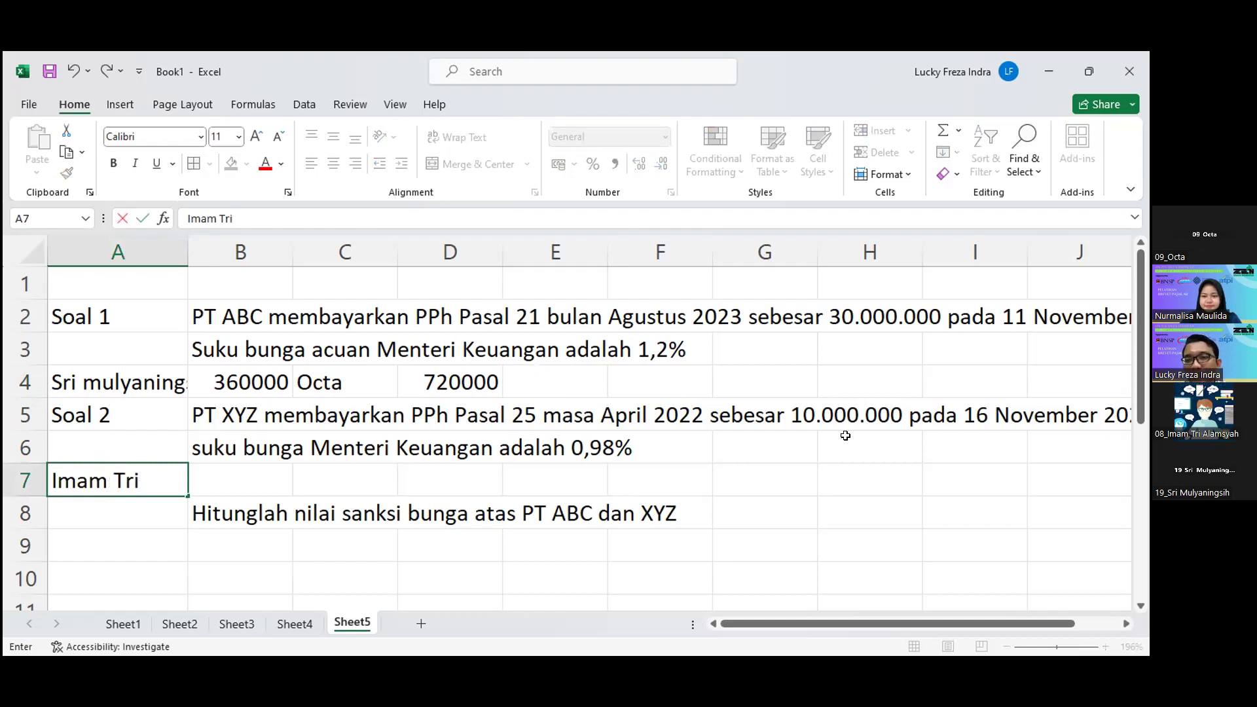
left_click(209, 475)
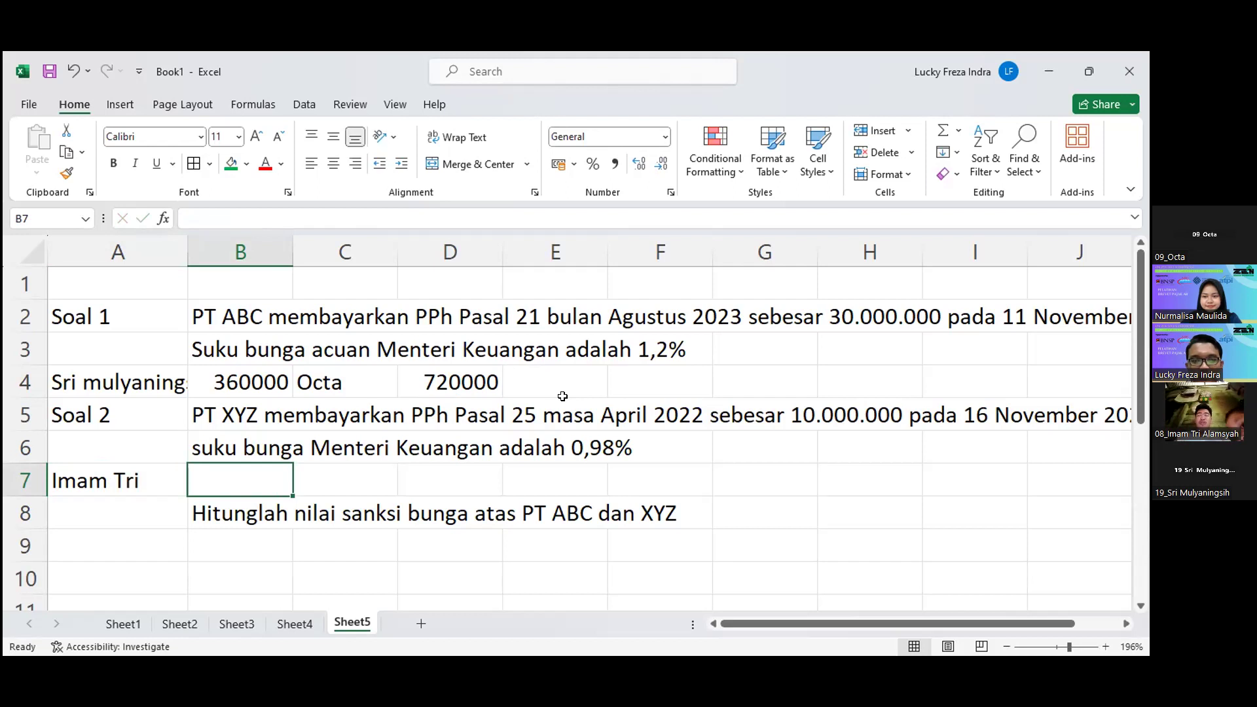
type("120000")
key("Return")
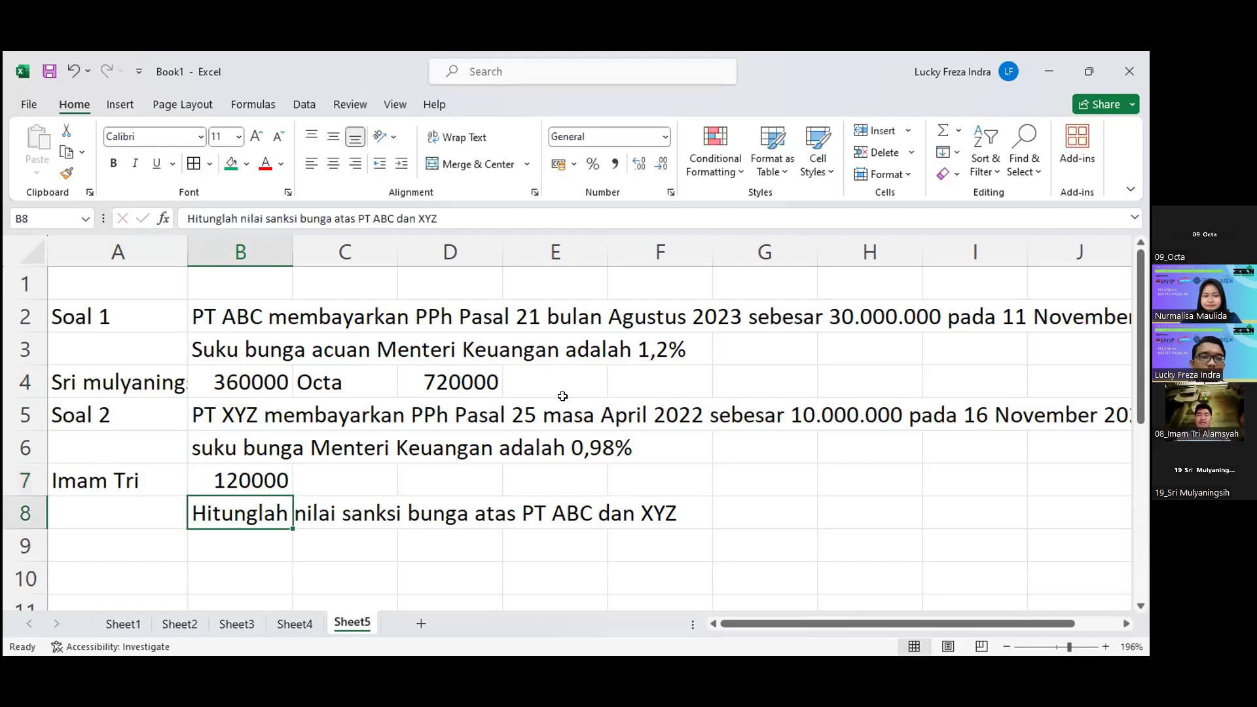
Enter a second participant's name in C7 and the answer 686000 in D7.
key("Right")
key("Up")
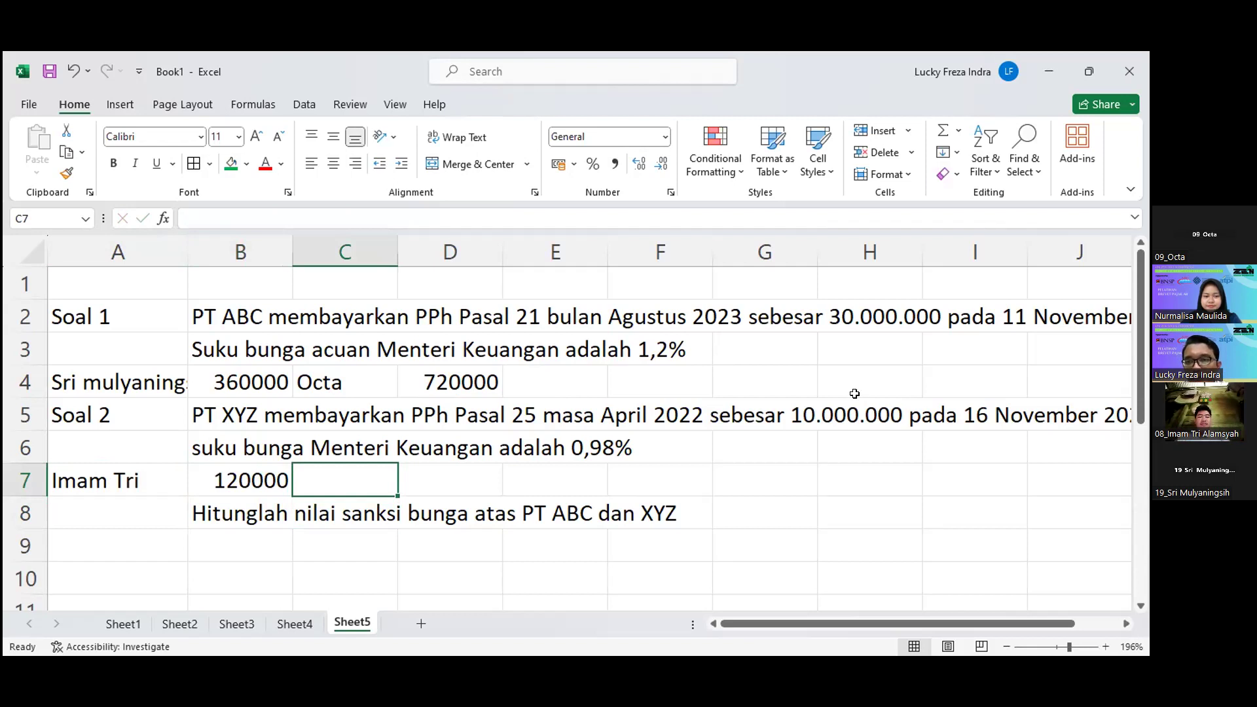
left_click(354, 568)
type("D")
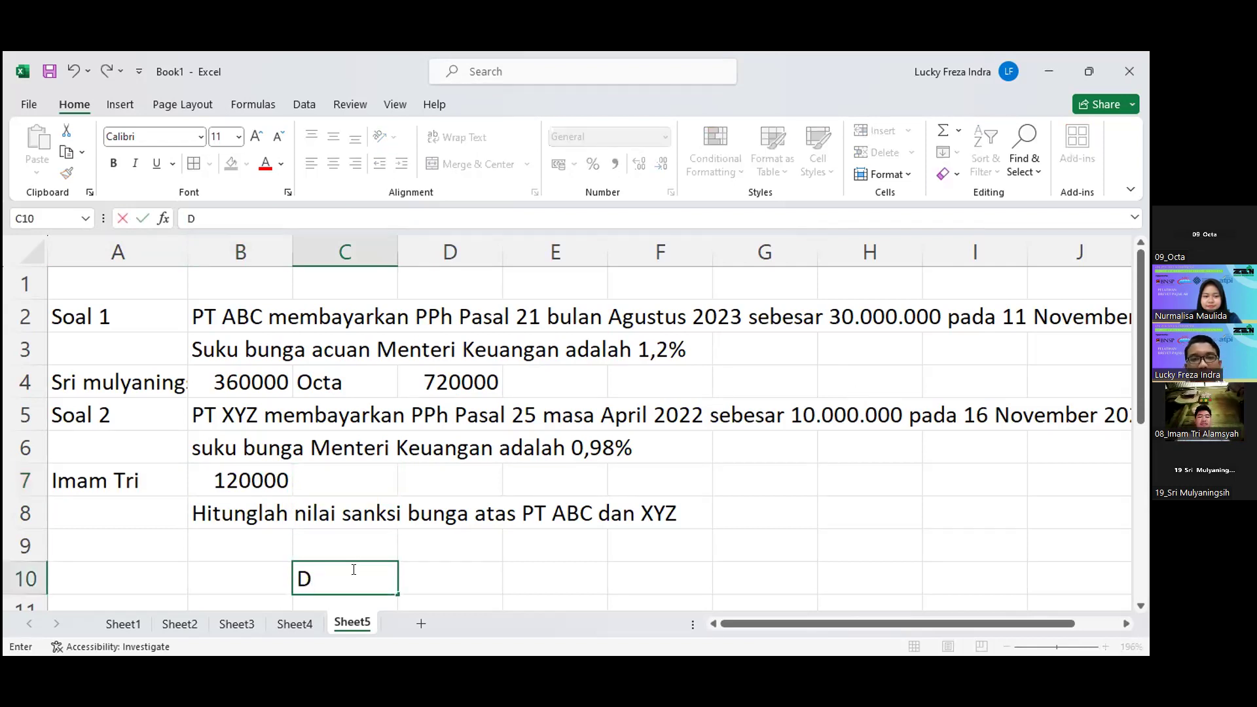
key("BackSpace")
key("Up")
key("Up")
key("Up")
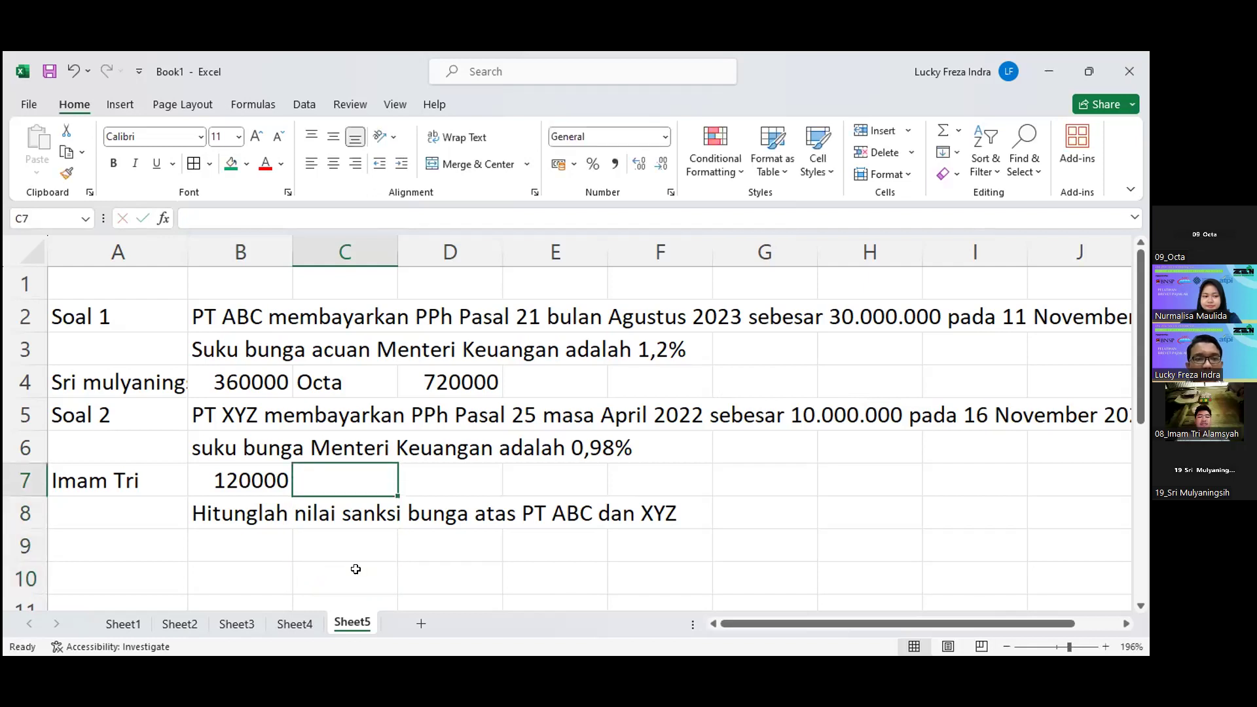
key("Tab")
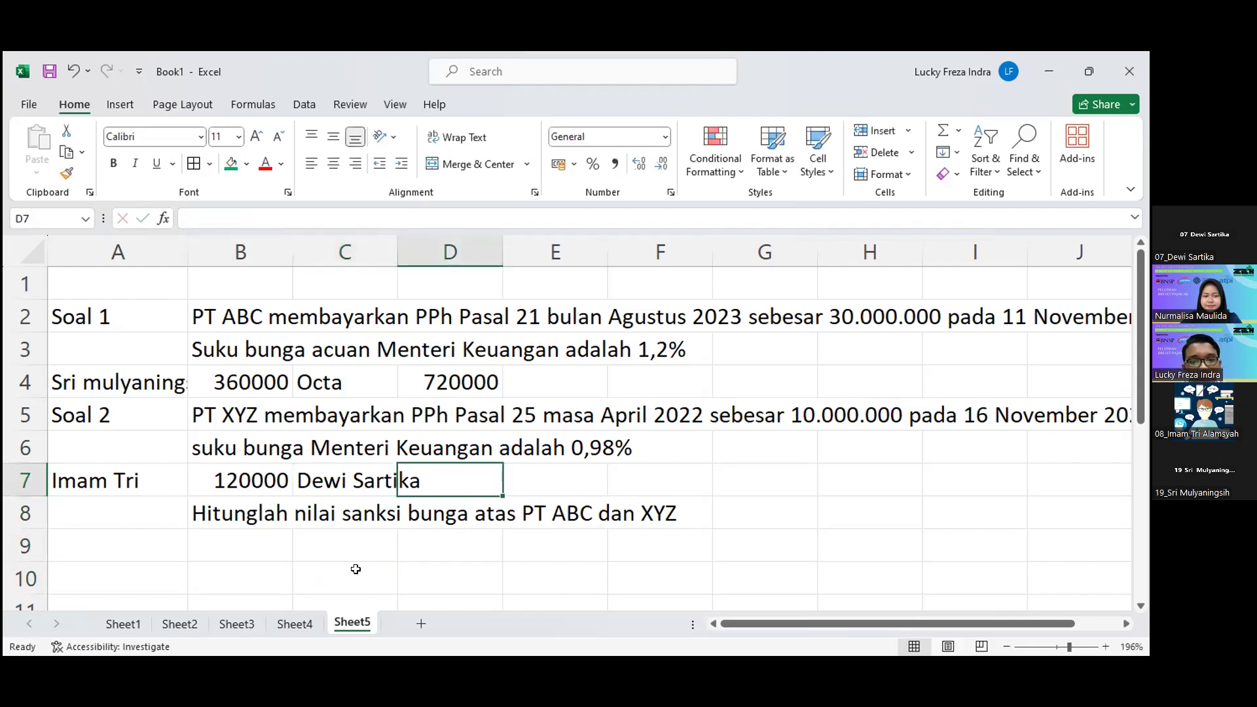
type("686000")
key("Return")
Move the selection down to cell B10 below the answers.
key("Down")
key("Left")
key("Left")
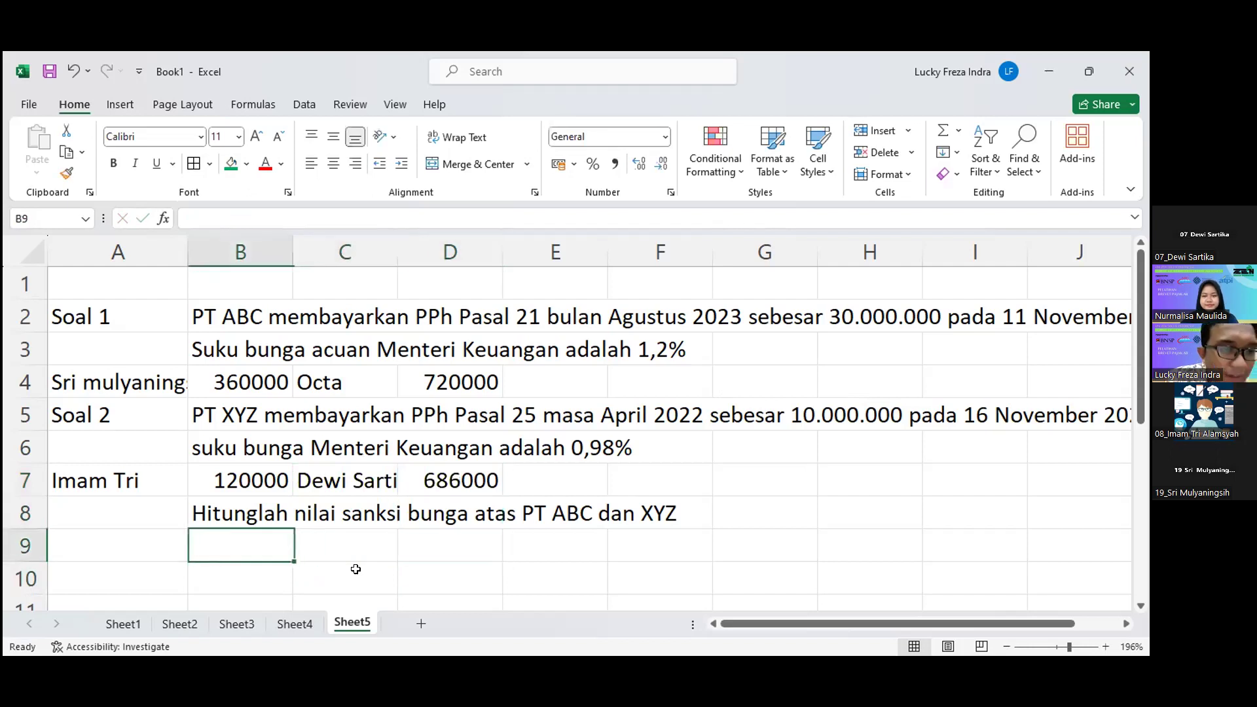
key("Down")
key("Left")
key("Down")
key("Right")
key("Up")
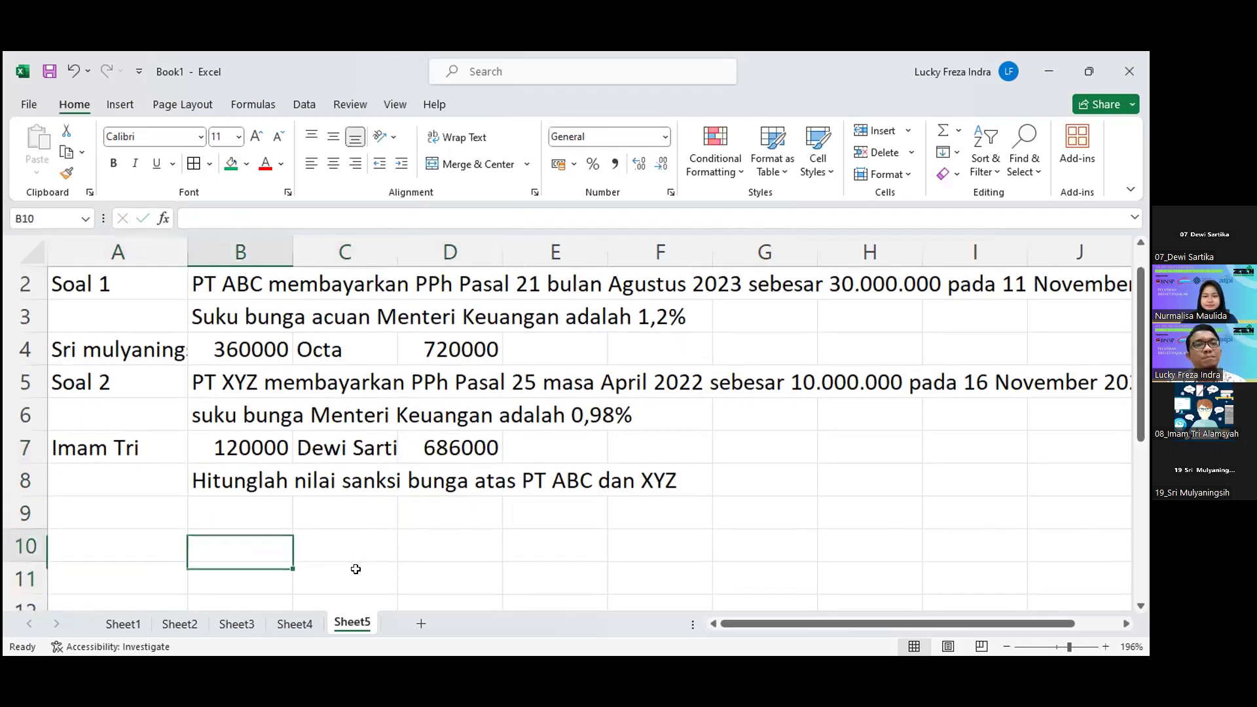
Label the answer area: Jawab in A10, Soal 1 and Agustus in row 11, Jatuh Tempo in C10.
type("=")
key("BackSpace")
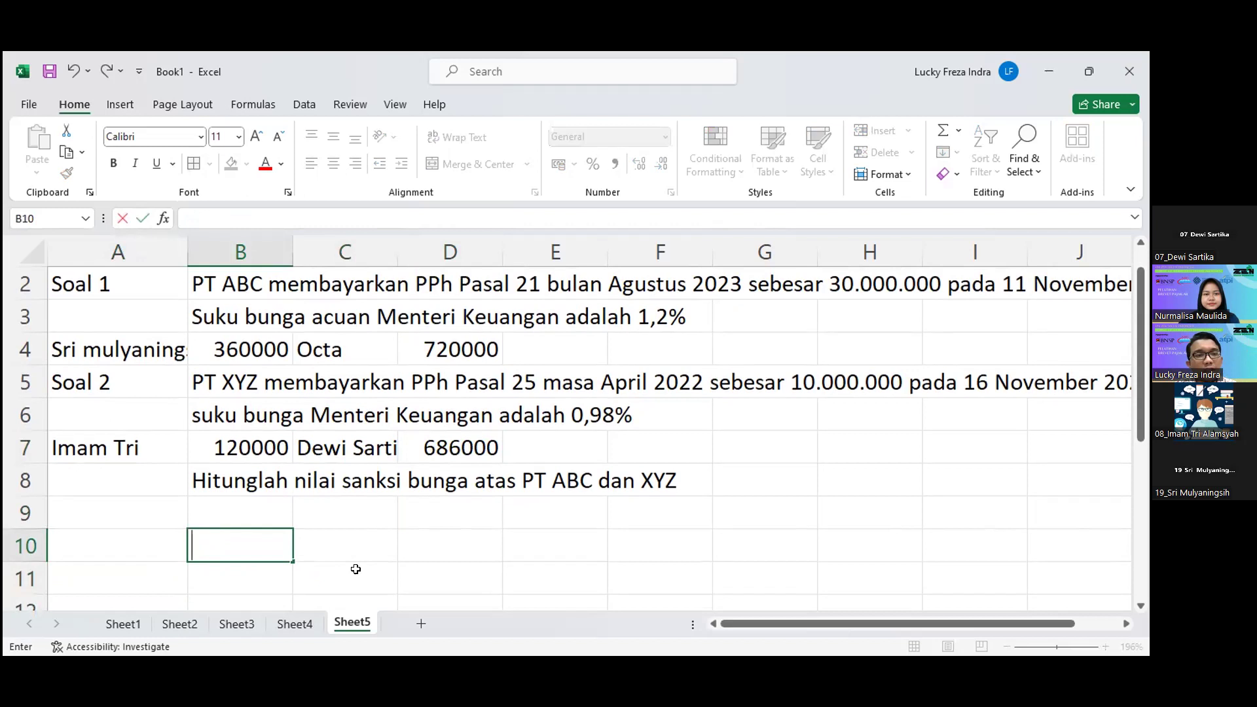
key("Left")
type("Jawab")
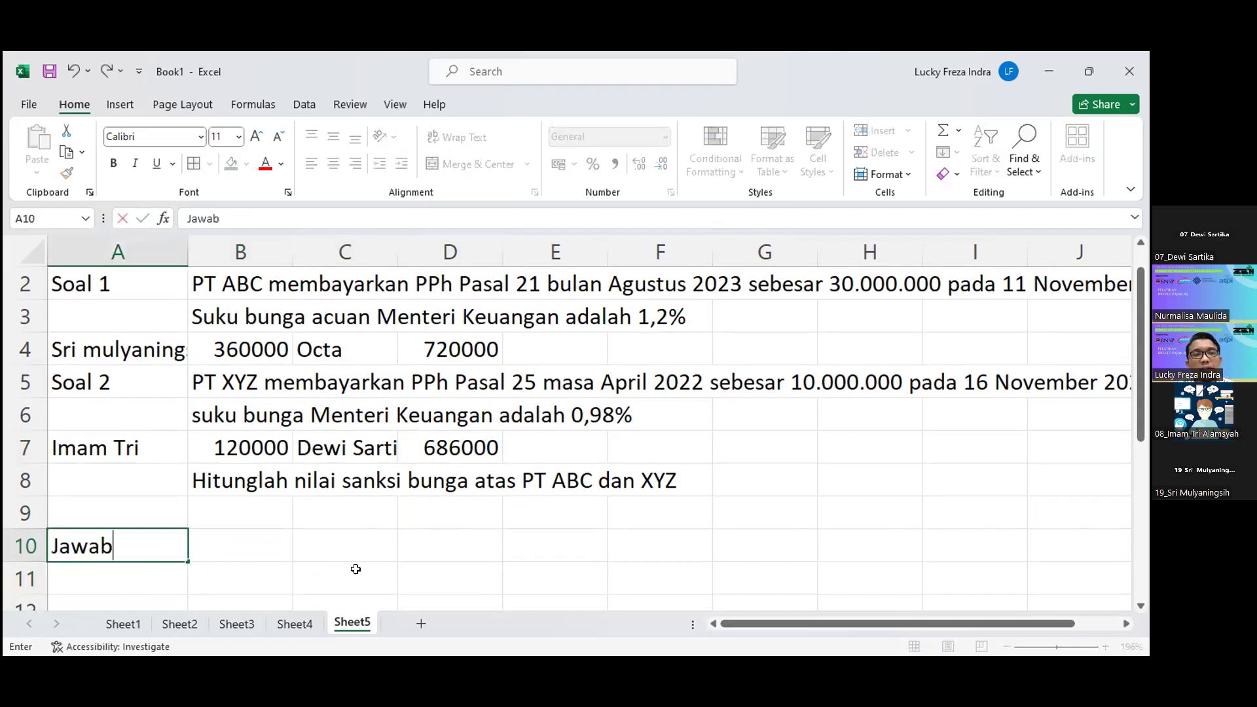
key("Right")
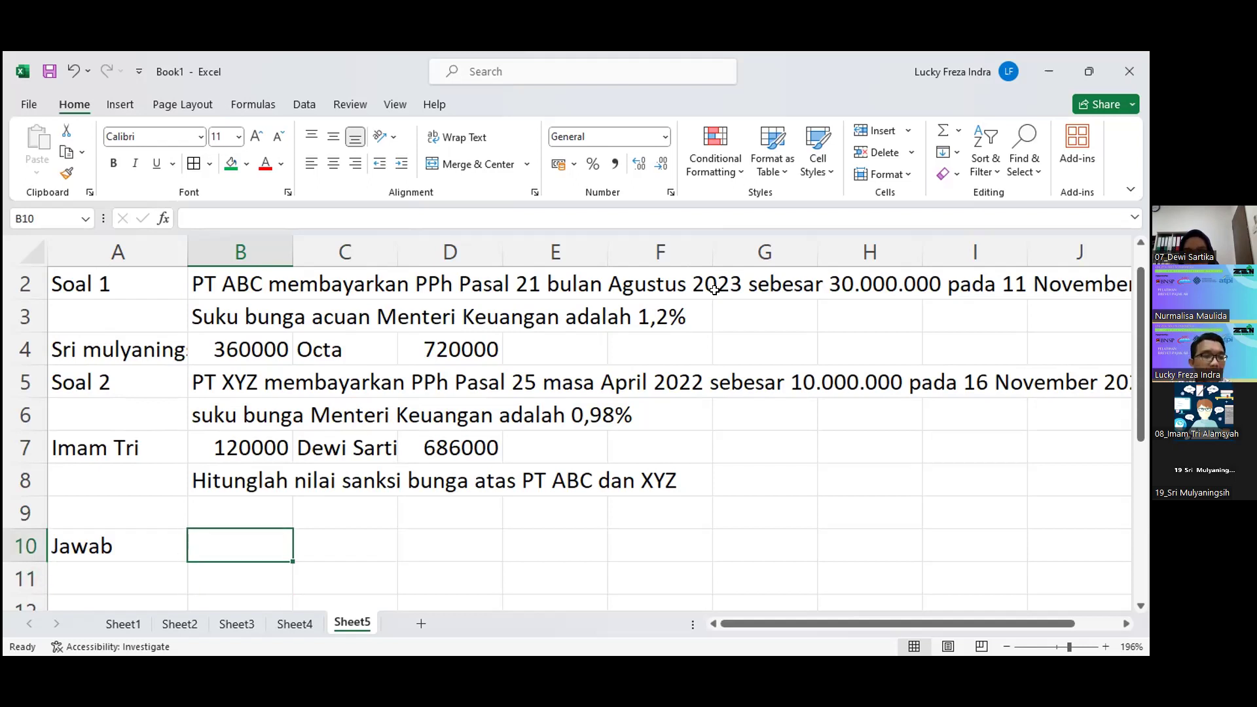
key("Down")
key("Left")
type("Soal 1")
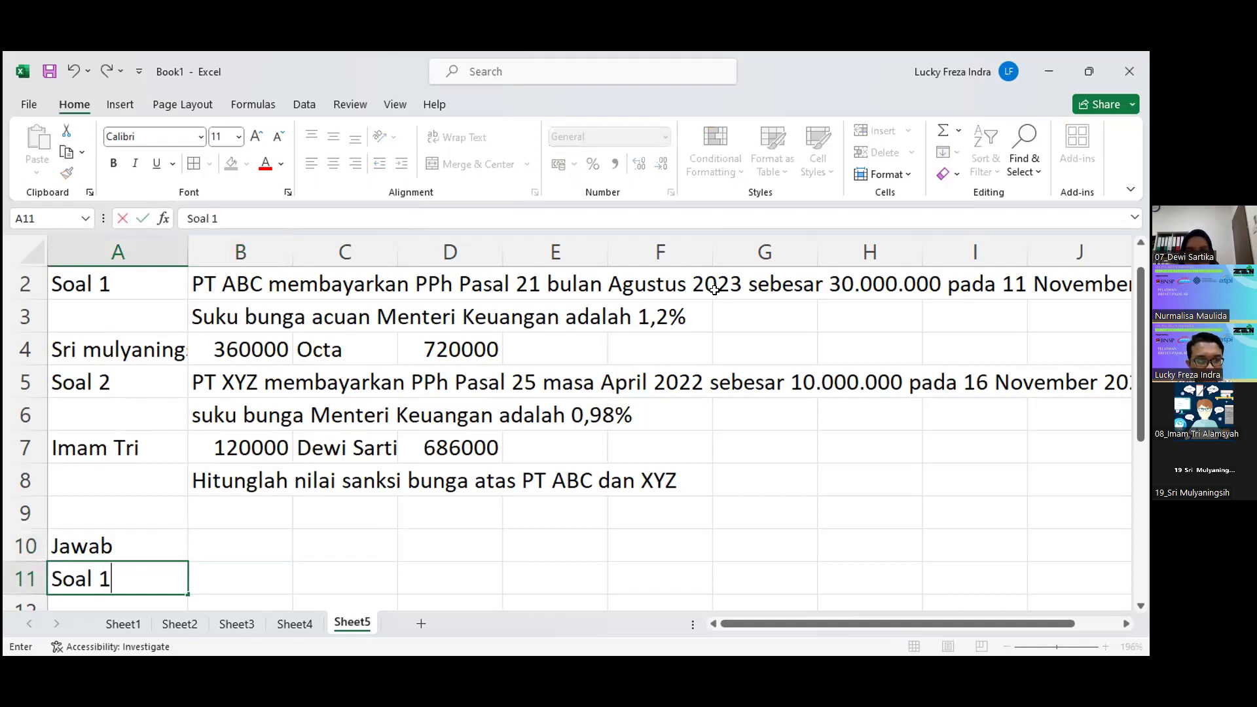
key("Tab")
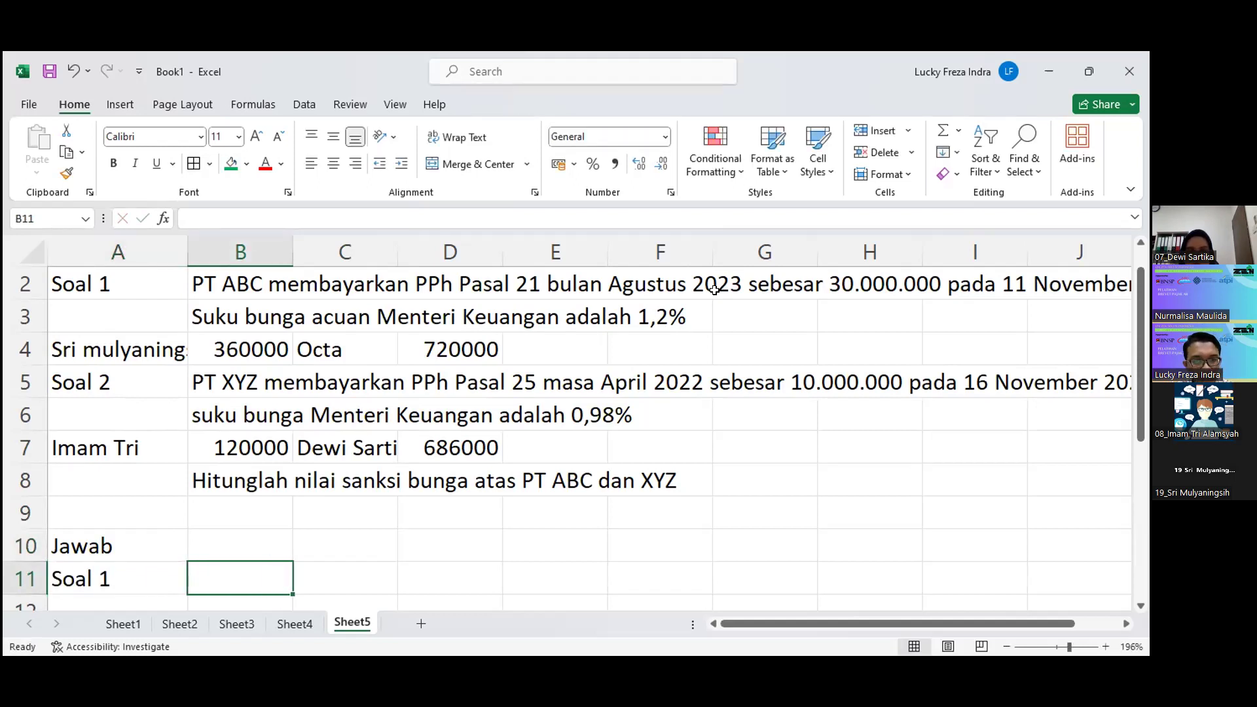
type("Agustus")
key("Tab")
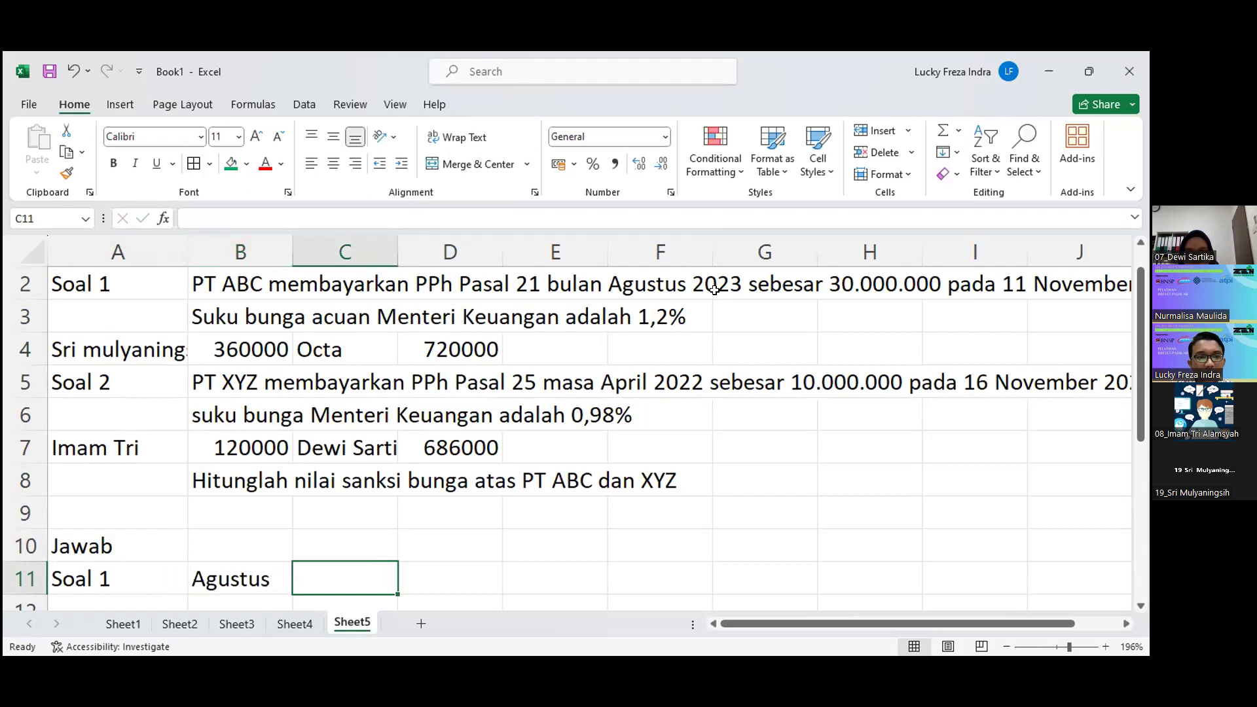
key("Up")
type("Jat")
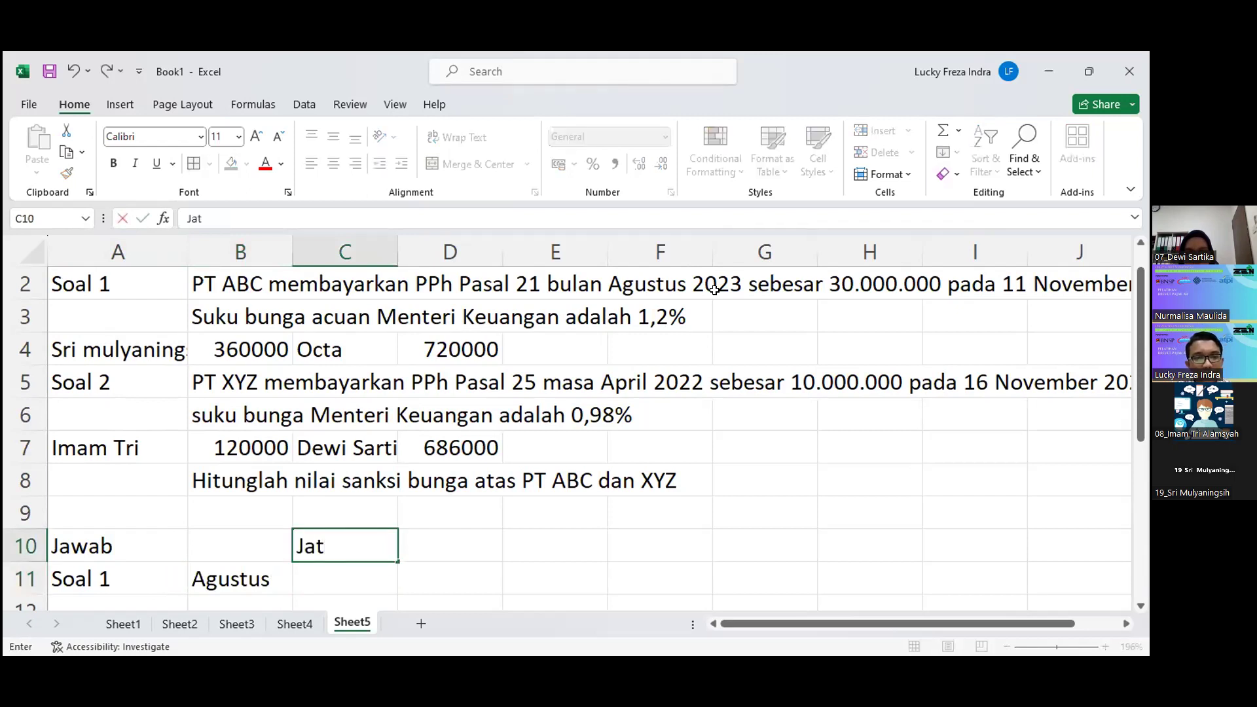
type("uh Tempo")
key("Return")
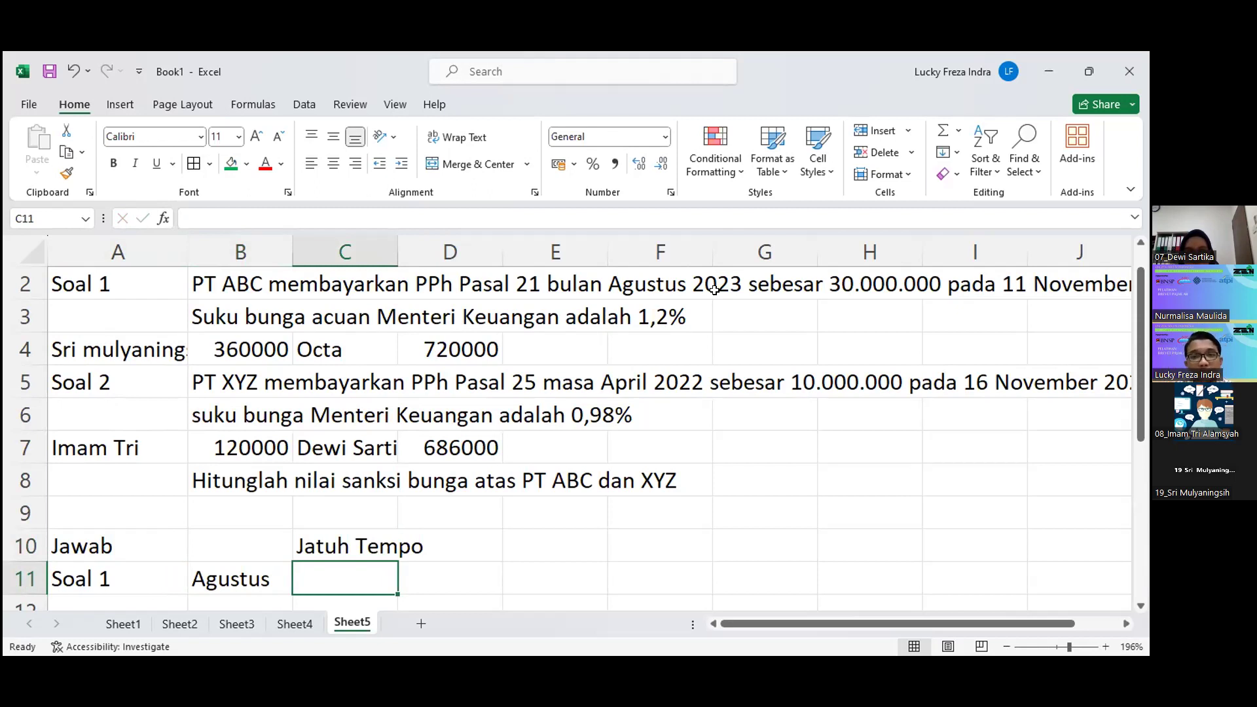
Enter the due date 10 September in C11 and fill row 12 with 11 Sept, 10 Okt, 1 bulan.
type("1")
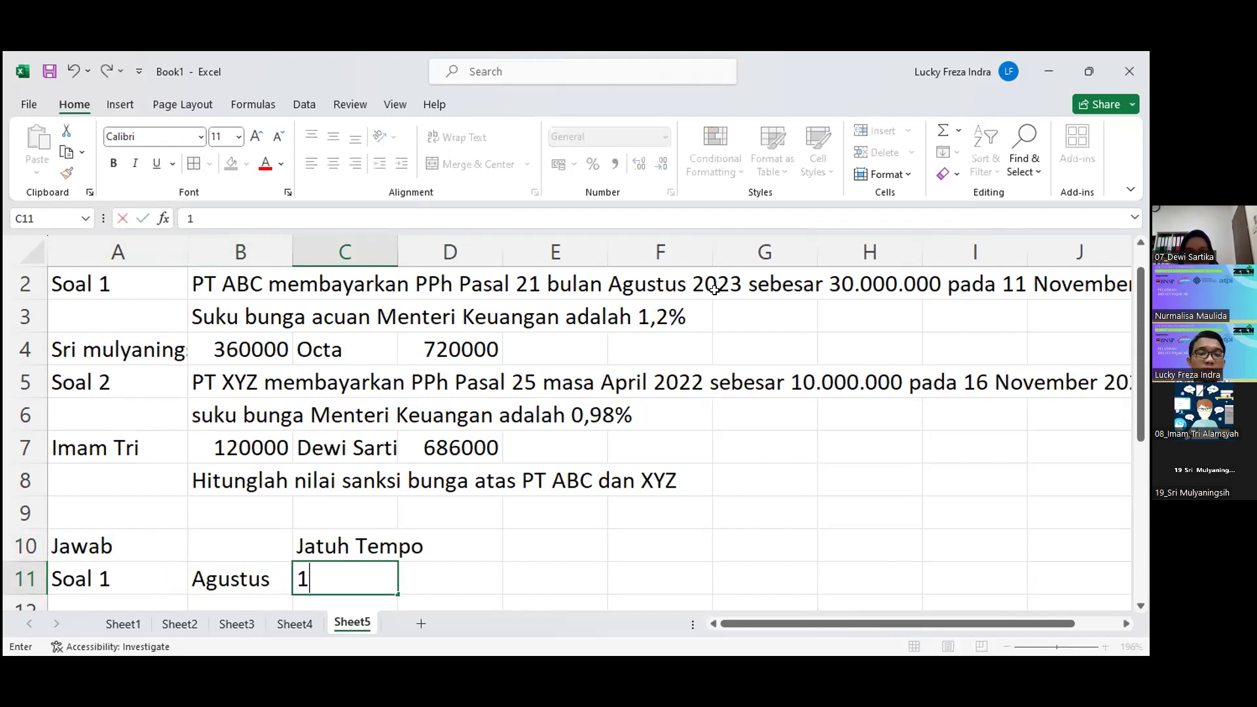
type("0 Sept")
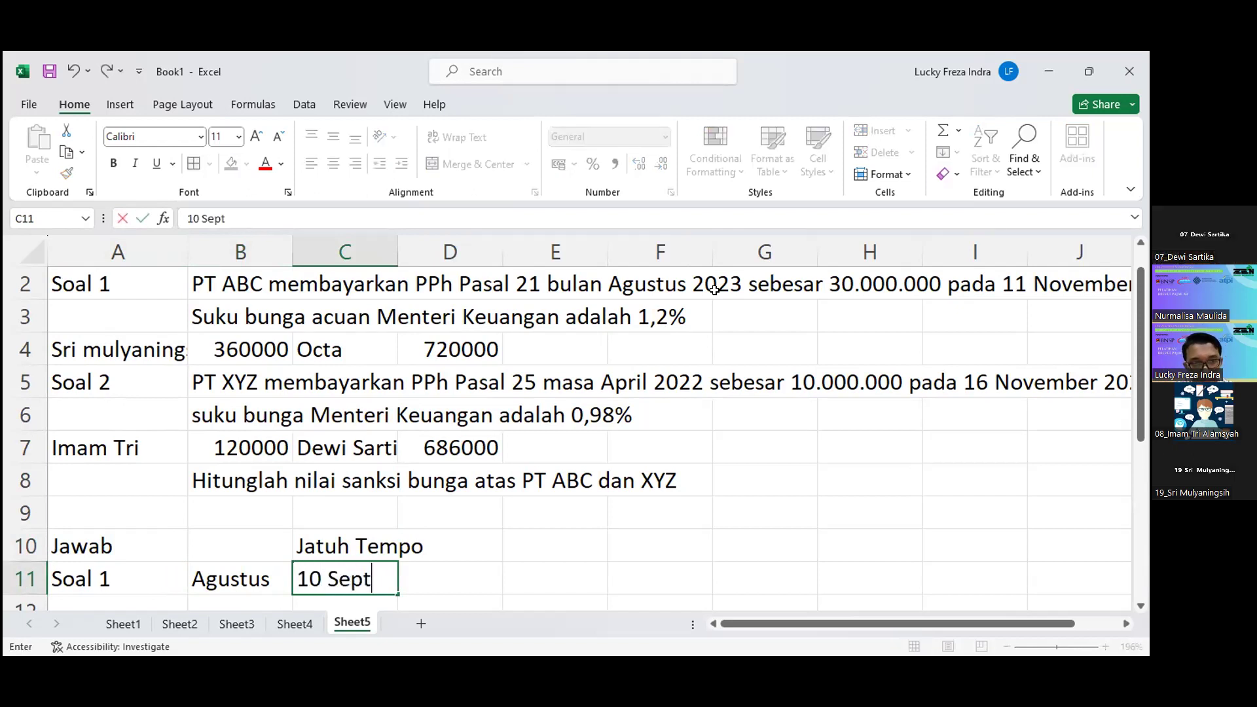
type("emer")
key("BackSpace")
key("BackSpace")
type("ber")
key("Return")
key("Left")
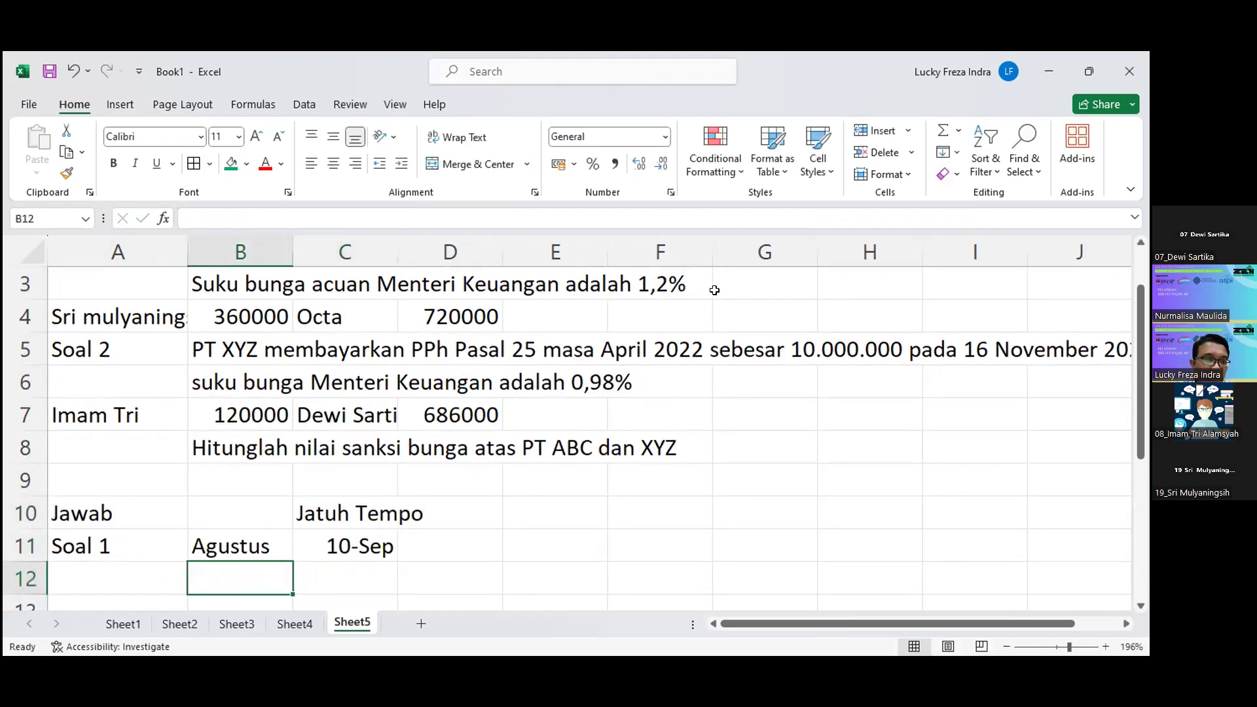
type("10 sept")
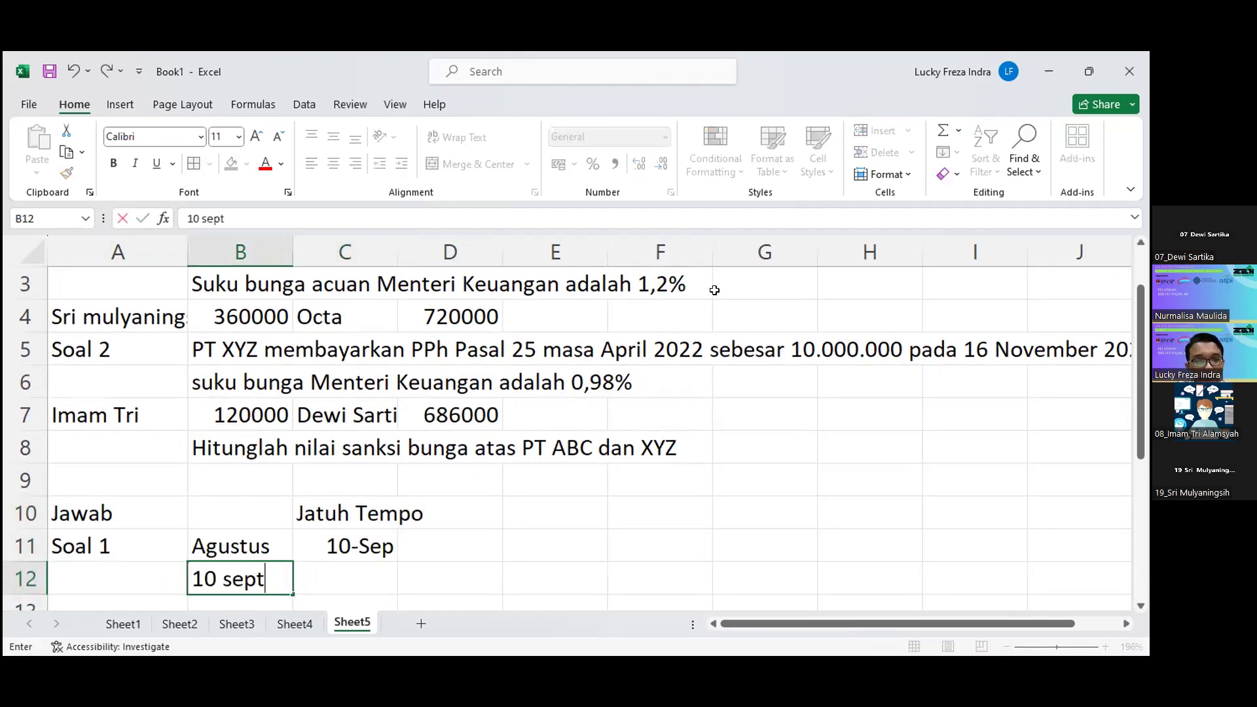
key("BackSpace")
key("BackSpace")
key("BackSpace")
key("BackSpace")
key("BackSpace")
key("BackSpace")
type("1 sept")
key("Tab")
type("10 okto")
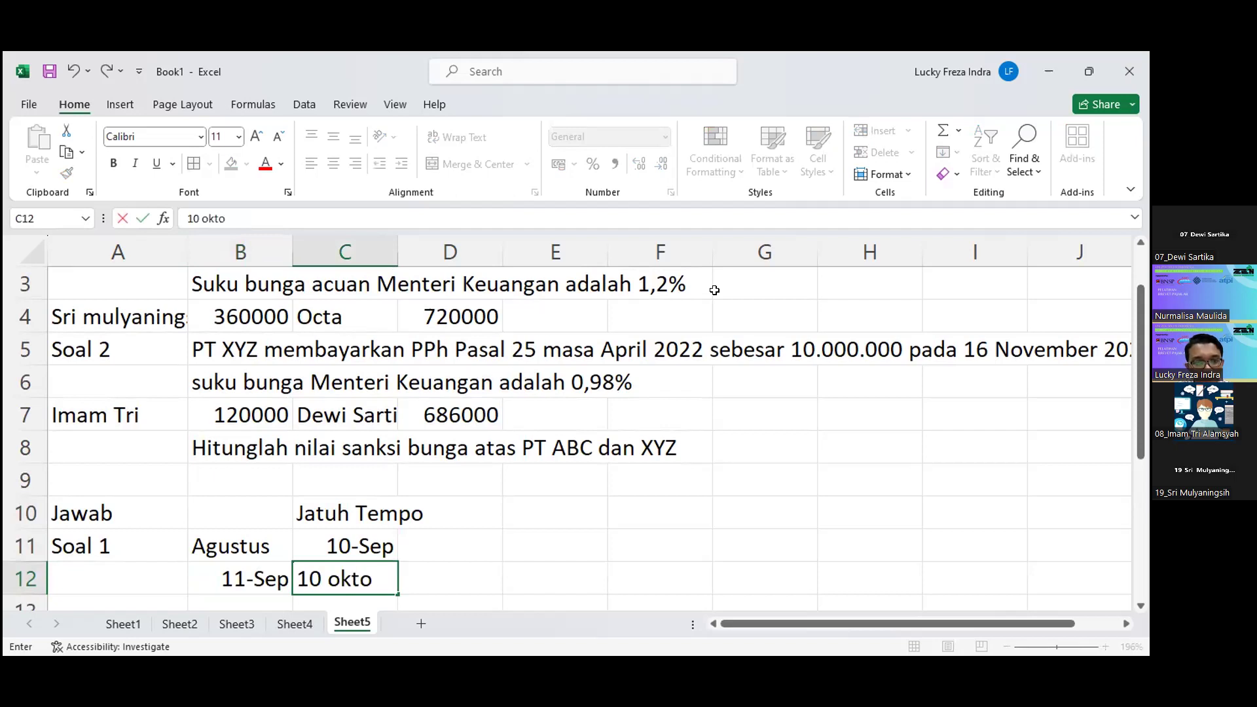
key("BackSpace")
key("Tab")
type("1")
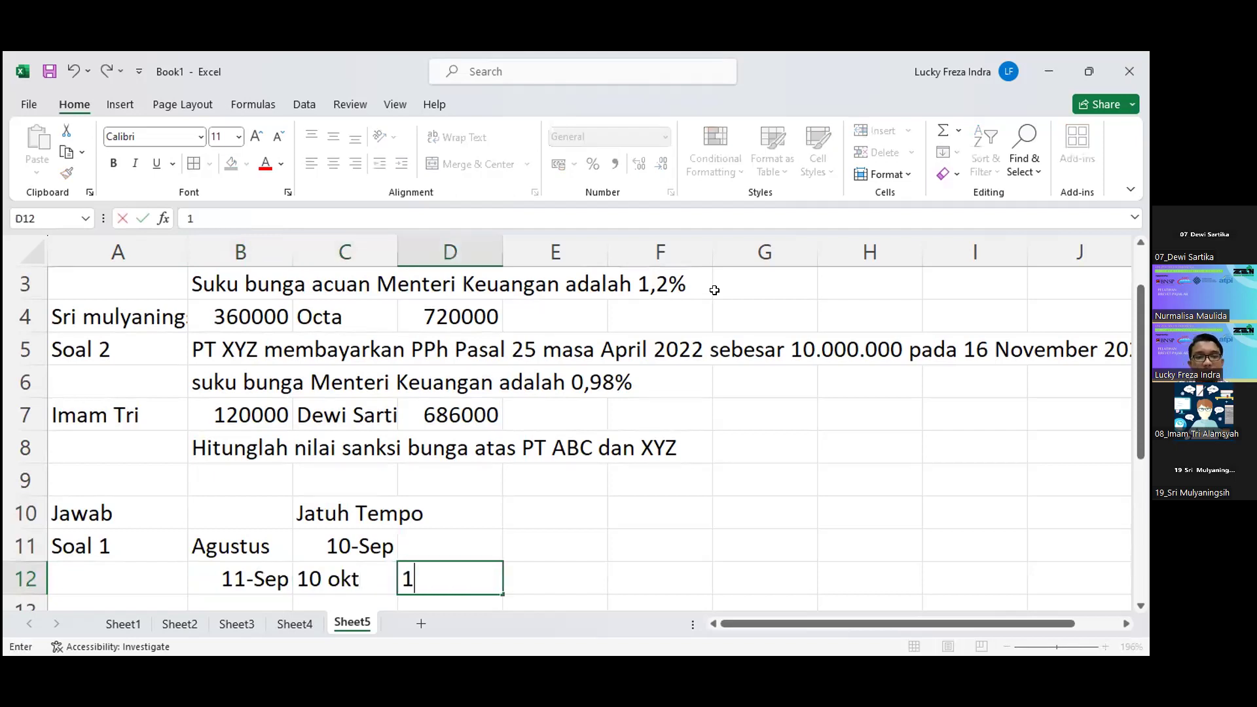
type(" bulan")
key("Return")
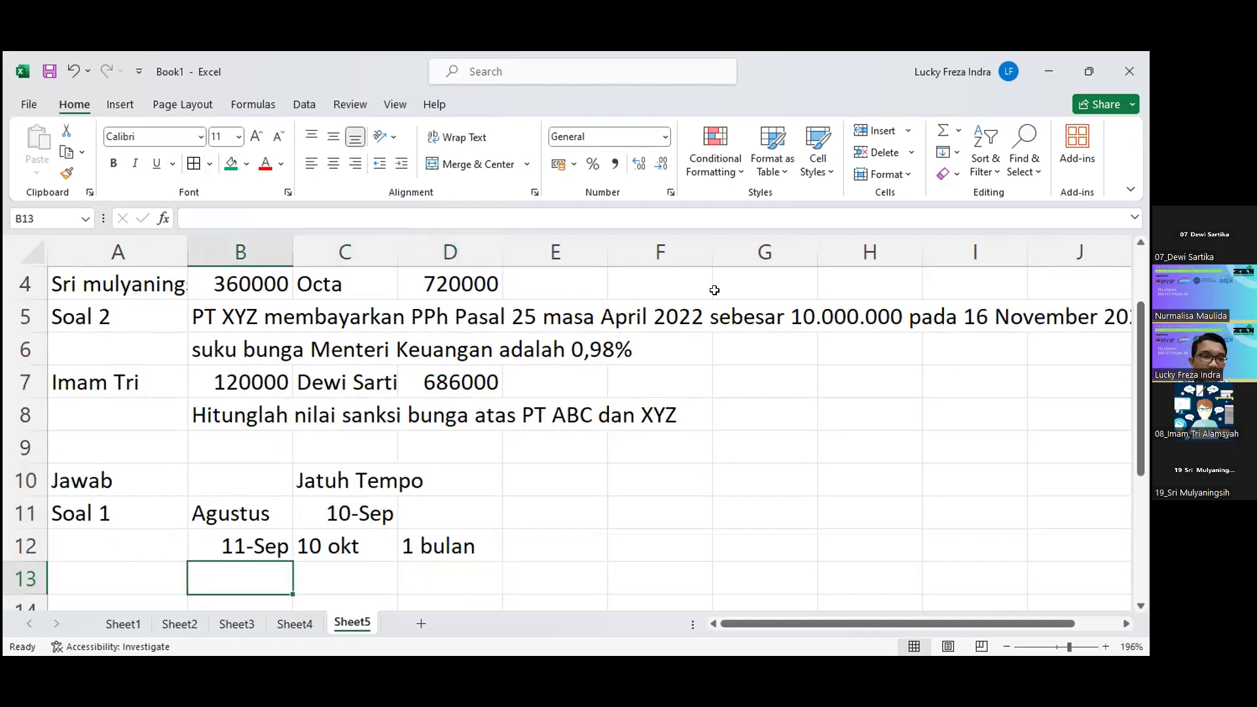
Fill row 13 with 11 Okt, 10 Nov and 2bulan.
type("11 okt")
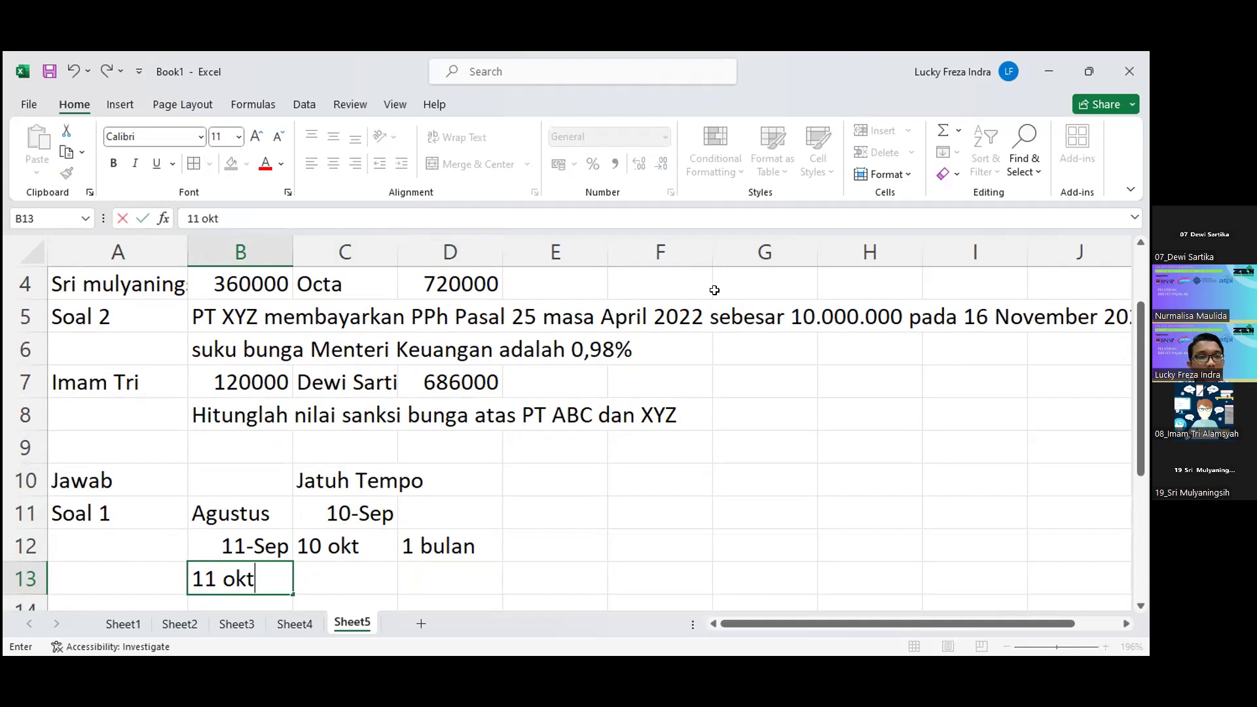
key("Tab")
type("10 Nov")
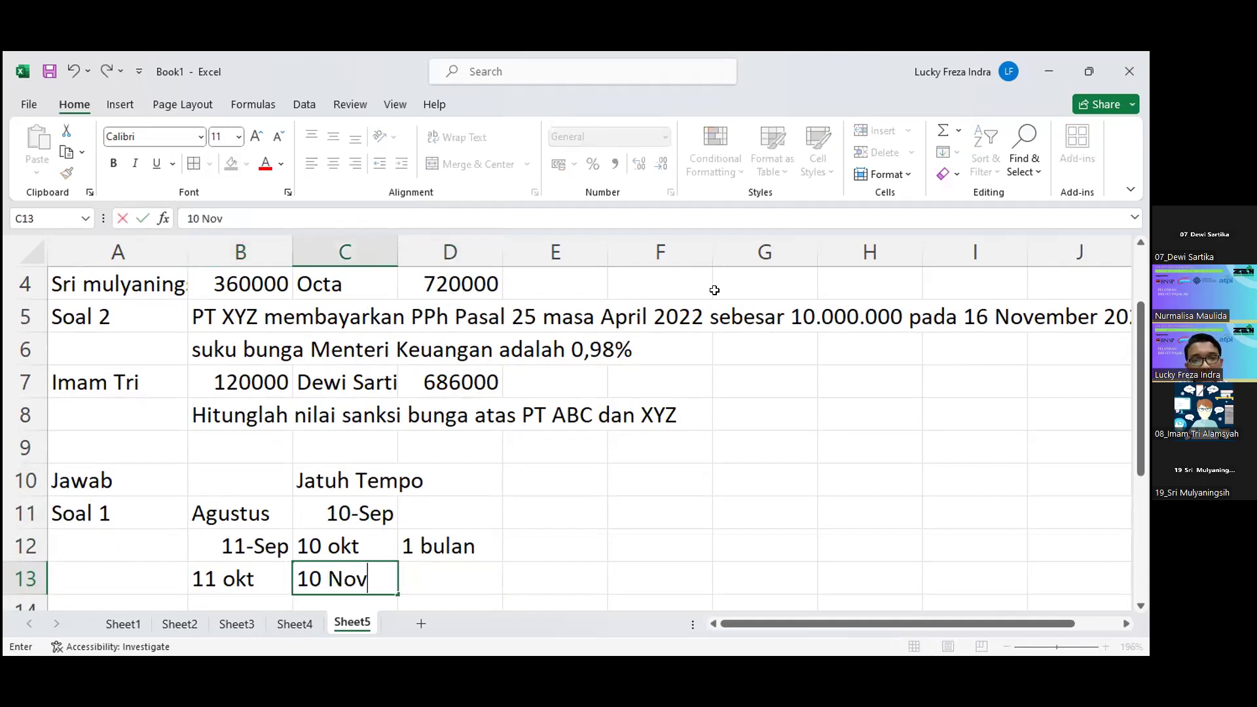
key("Tab")
type("2bulan")
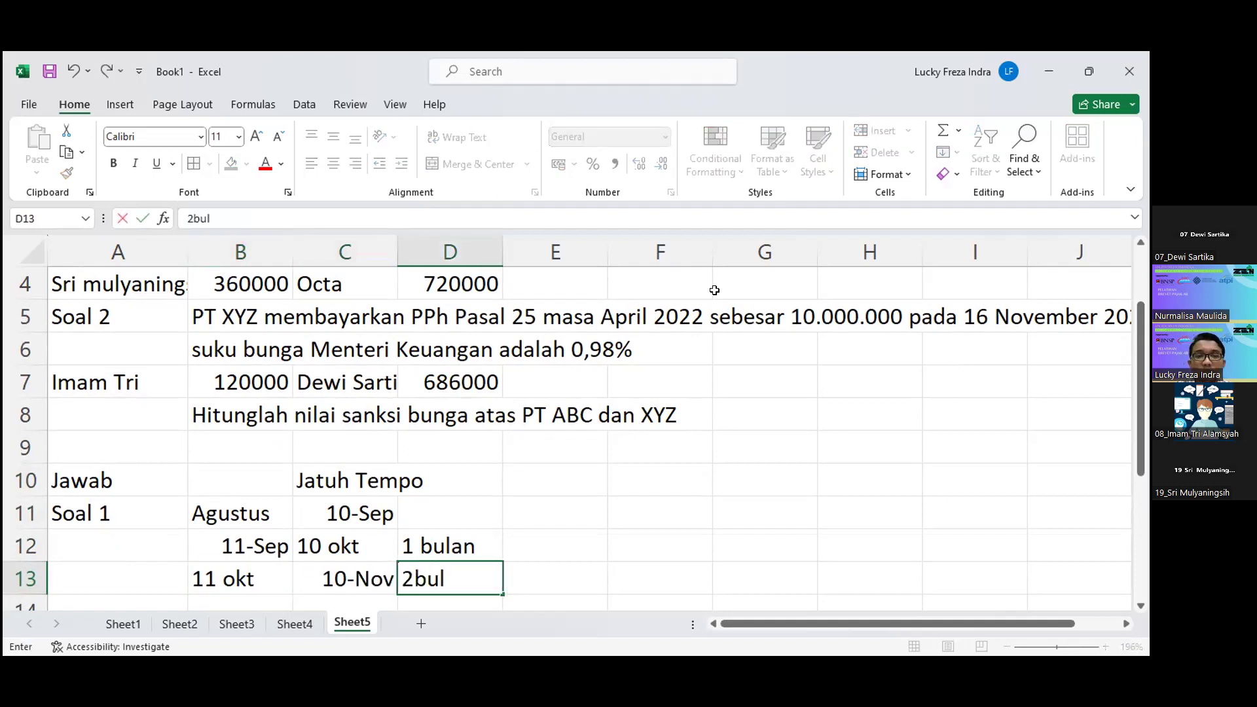
key("Return")
Fill row 14 with 11 Nov, 10 Des and 3 bulan.
key("Left")
key("Left")
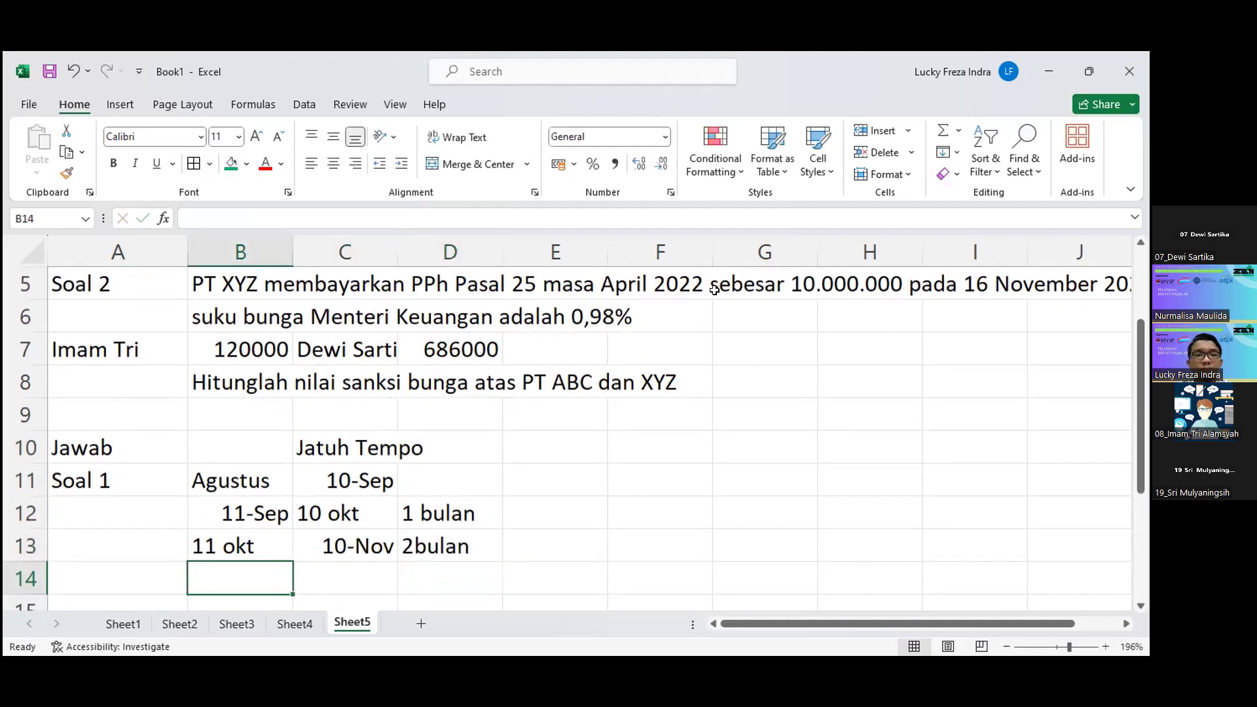
key("Up")
key("Up")
key("Up")
key("Up")
key("Up")
key("Up")
key("Up")
key("Up")
key("Up")
key("Up")
key("Up")
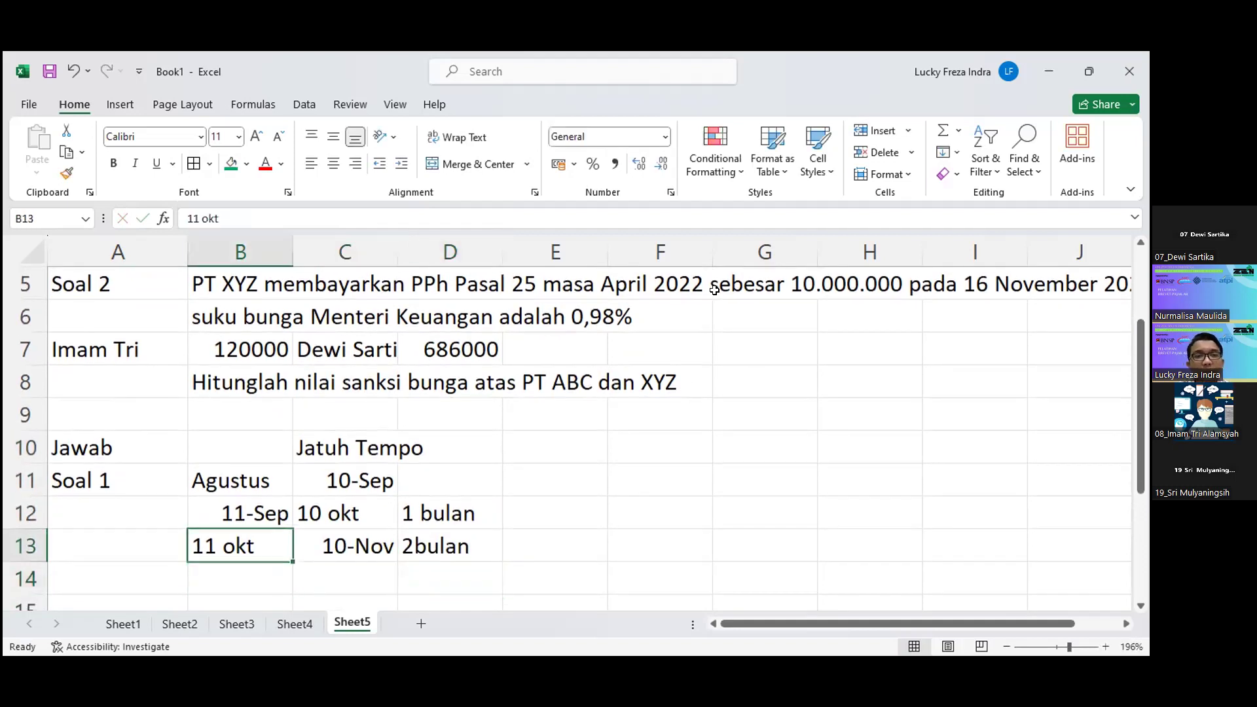
key("Up")
key("Up")
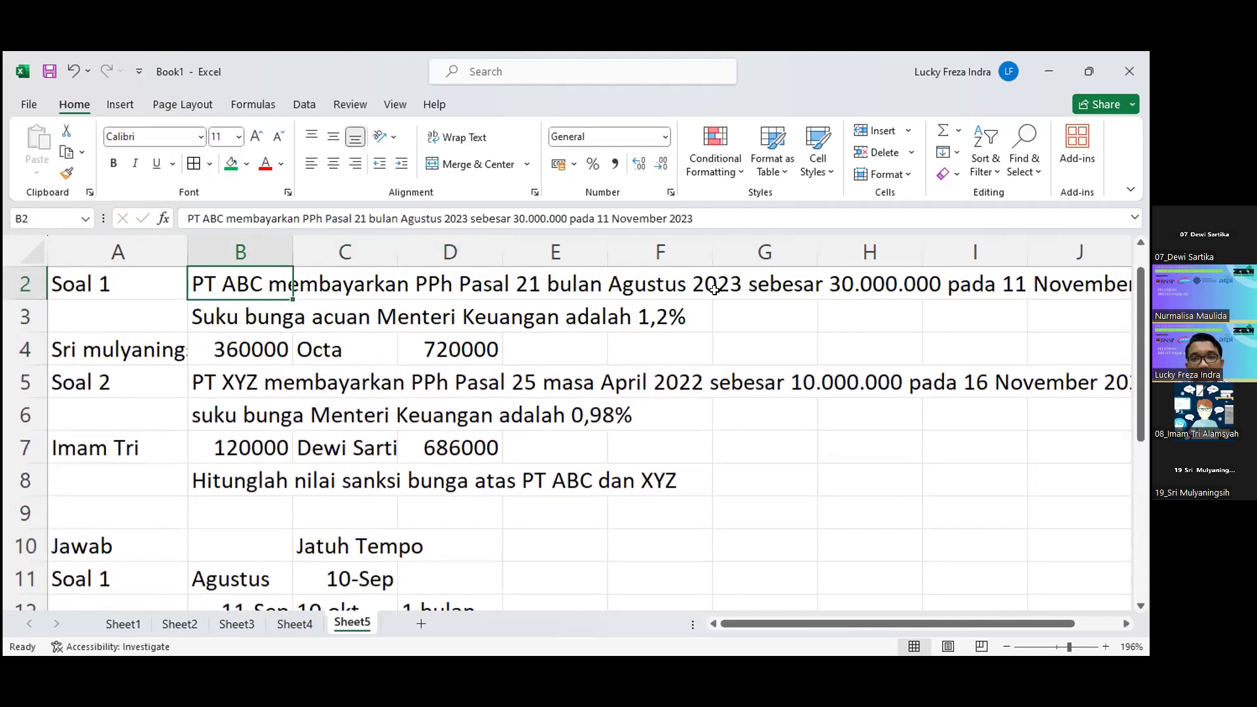
key("Down")
key("Down")
key("Down")
key("Down")
key("Down")
key("Down")
key("Down")
key("Down")
key("Down")
key("Down")
key("Down")
key("Down")
key("Down")
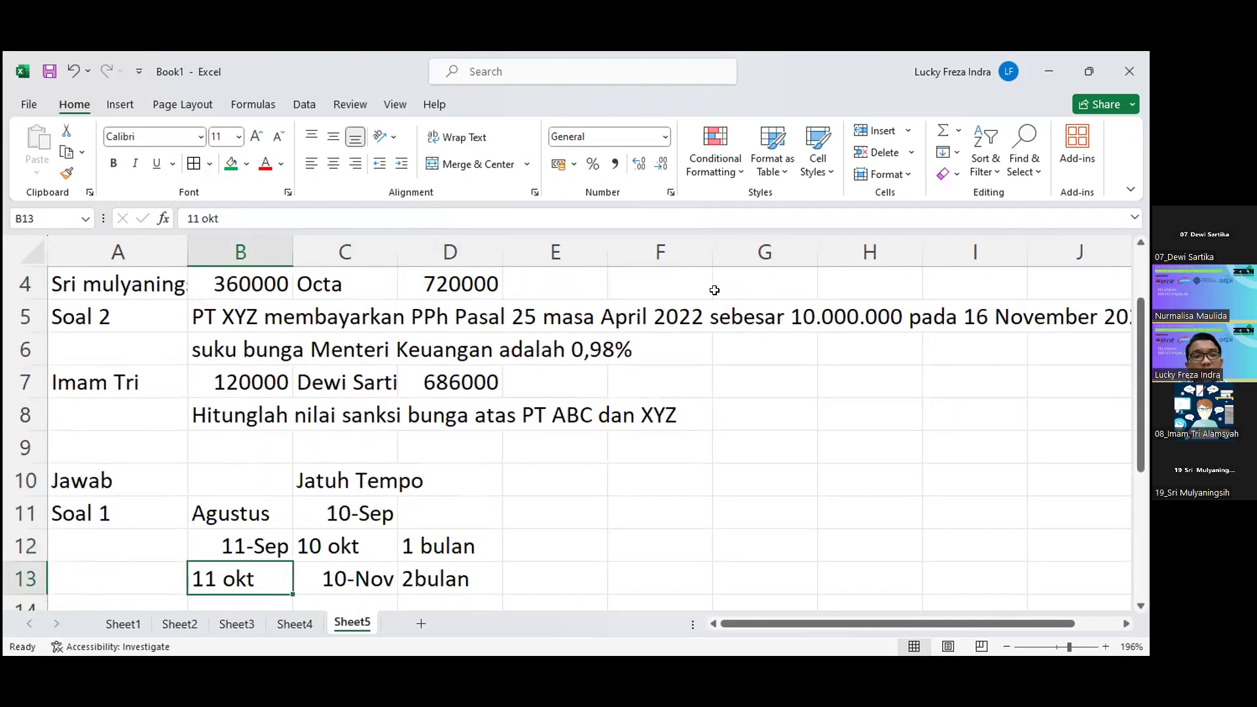
type("11 nov")
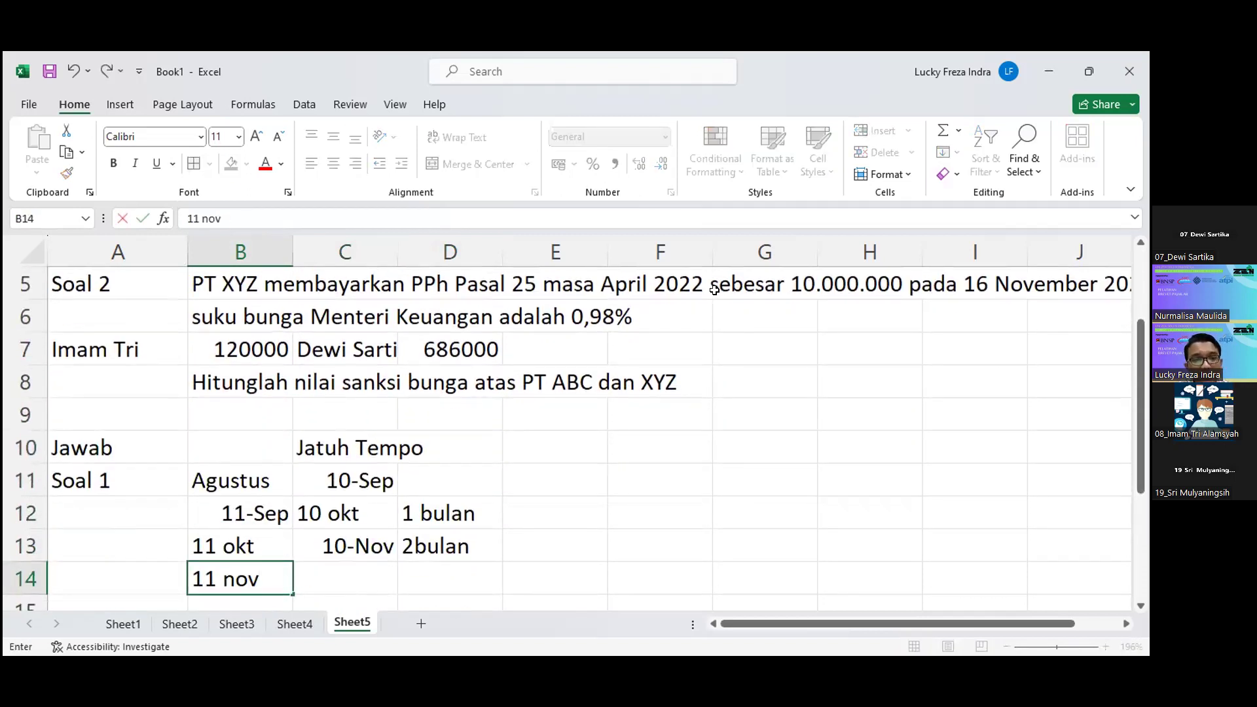
key("Tab")
type("10 des")
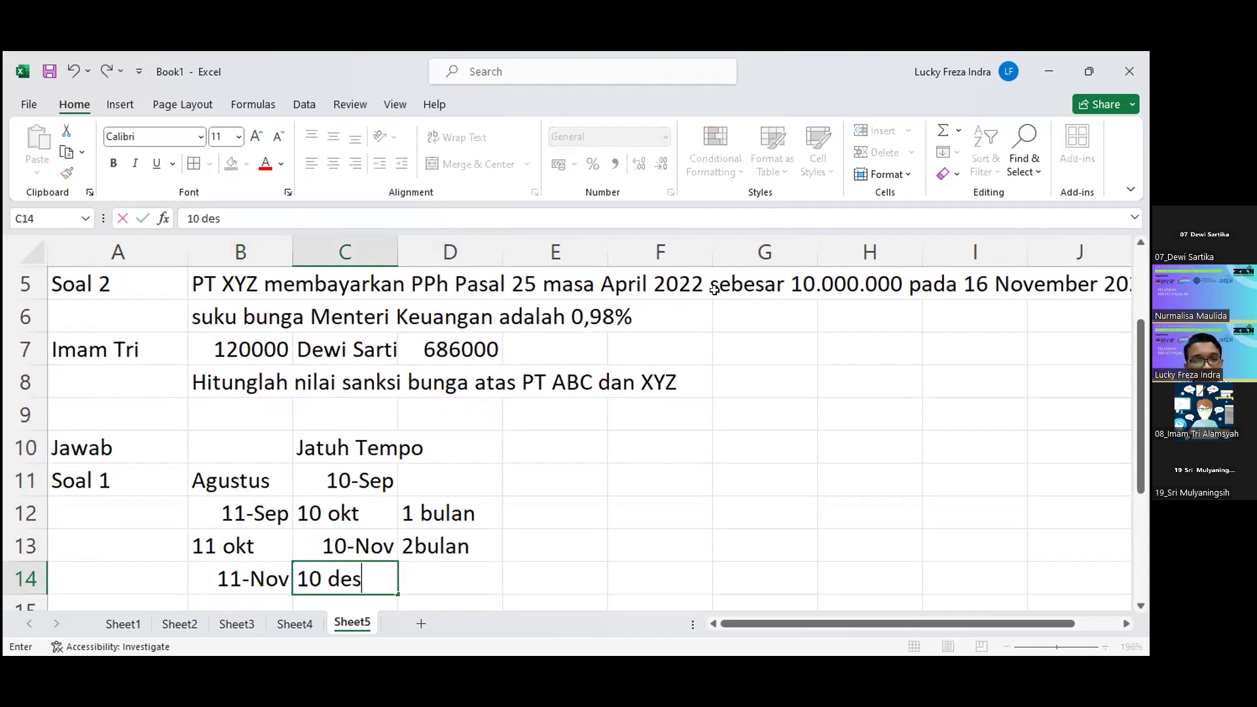
key("Tab")
type("3 bulan")
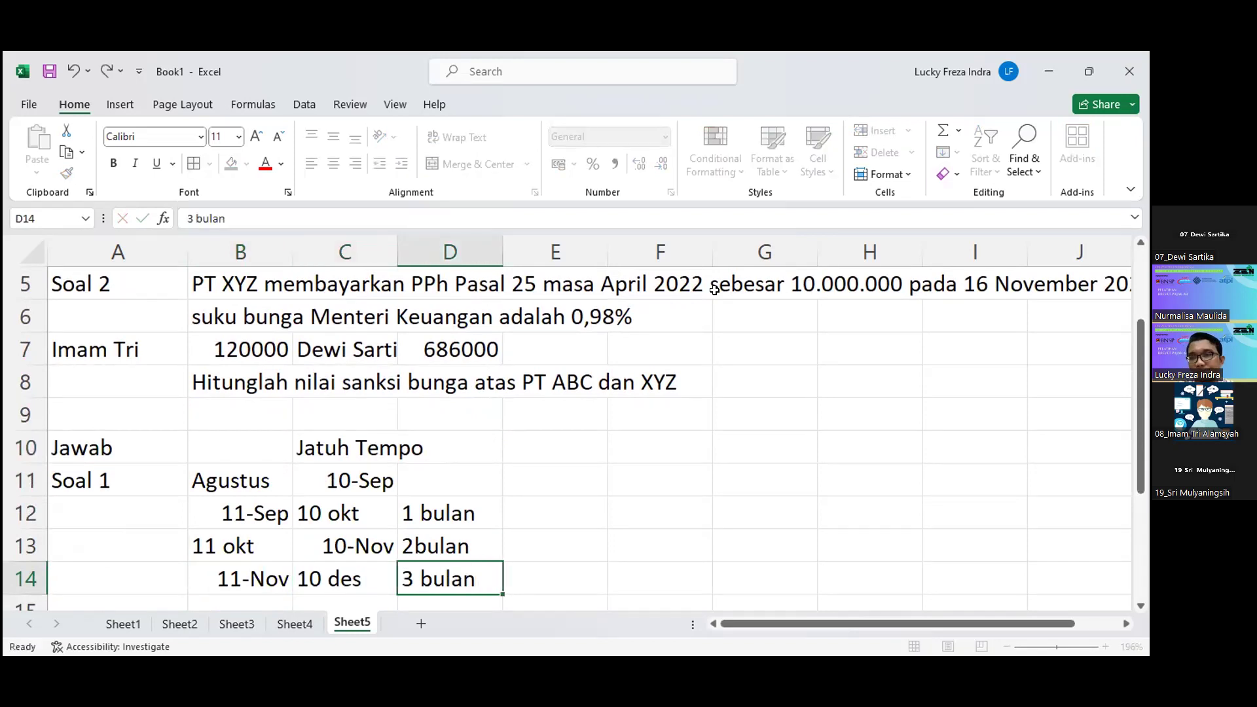
key("Return")
key("Up")
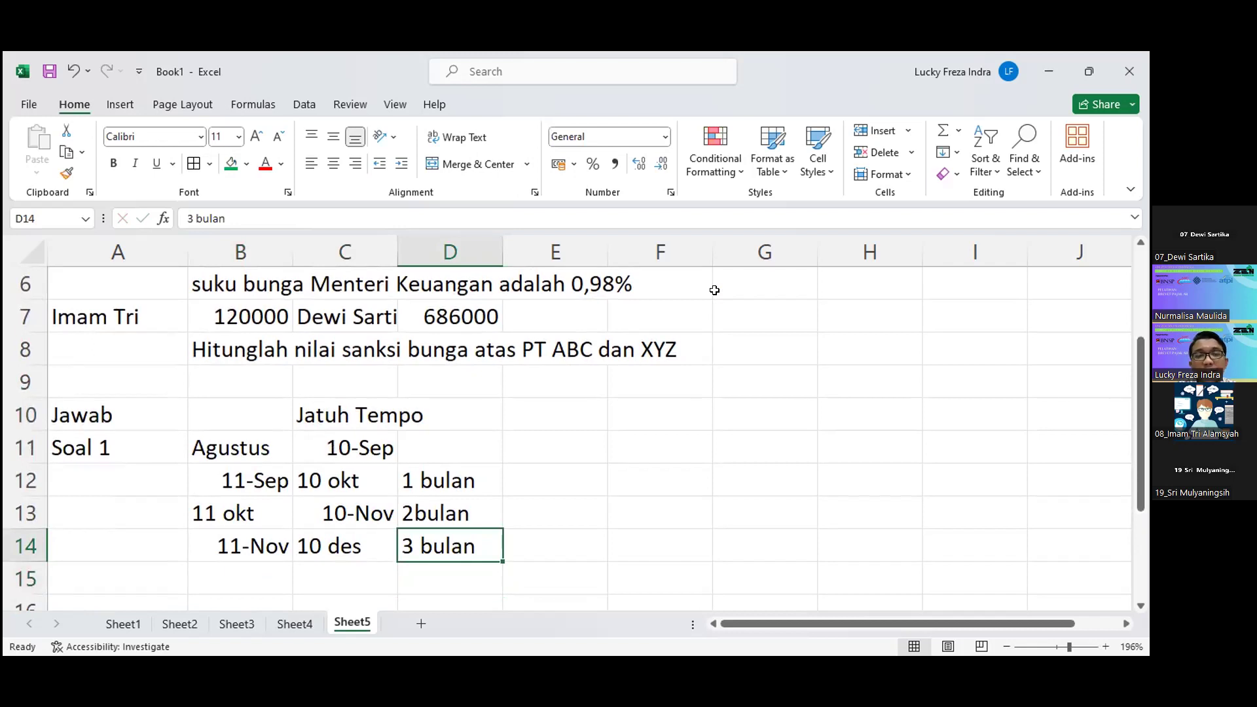
key("Right")
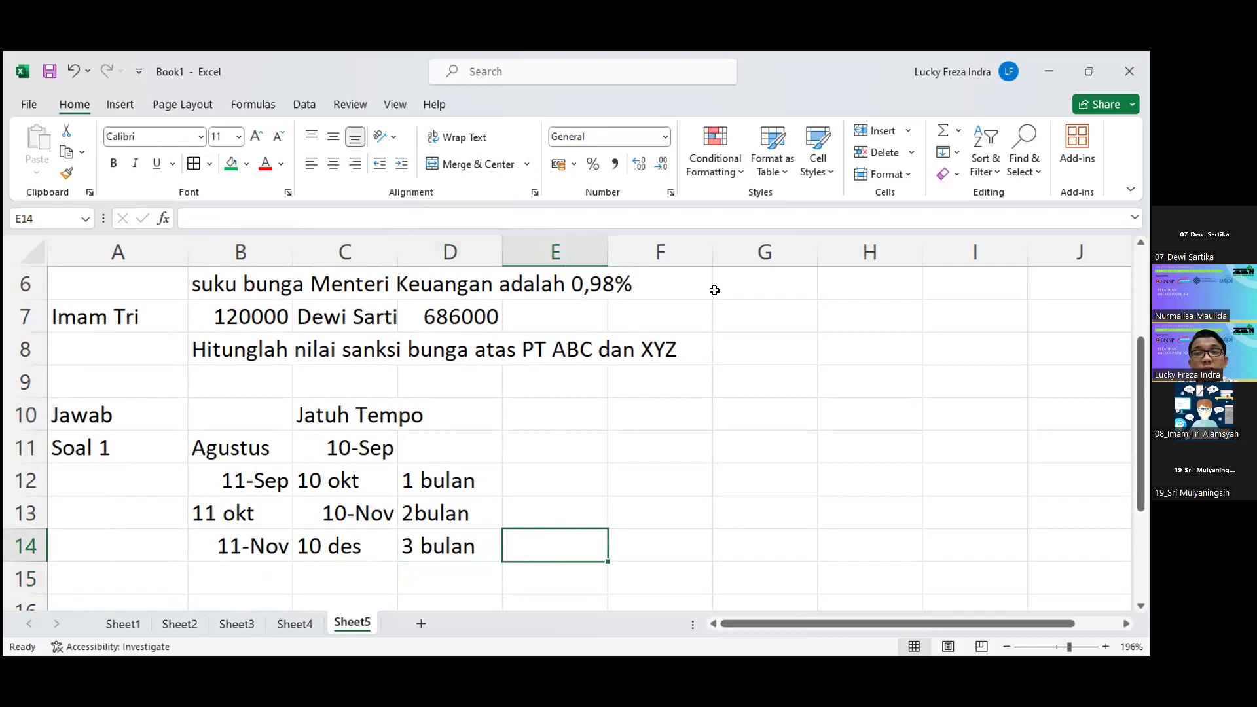
Write the sanction note 'bulan x nilai tarif bunga Menkeu x PPh kurang bayar' in cell F11.
key("Left")
key("Left")
key("Left")
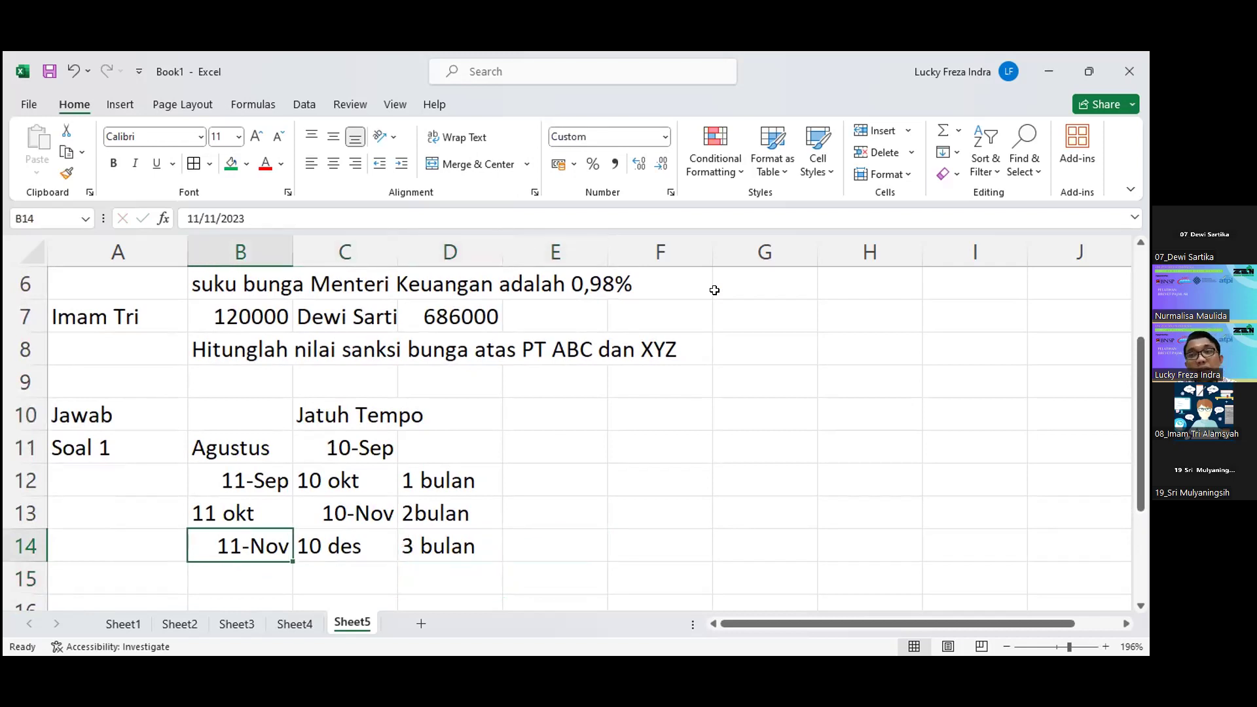
key("Right")
key("Right")
key("Right")
key("Right")
key("Up")
key("Up")
key("Up")
key("Up")
key("Up")
key("Up")
key("Up")
key("Up")
key("Up")
key("Up")
key("Down")
key("Down")
key("Down")
key("Down")
key("Down")
key("Down")
key("Down")
key("Down")
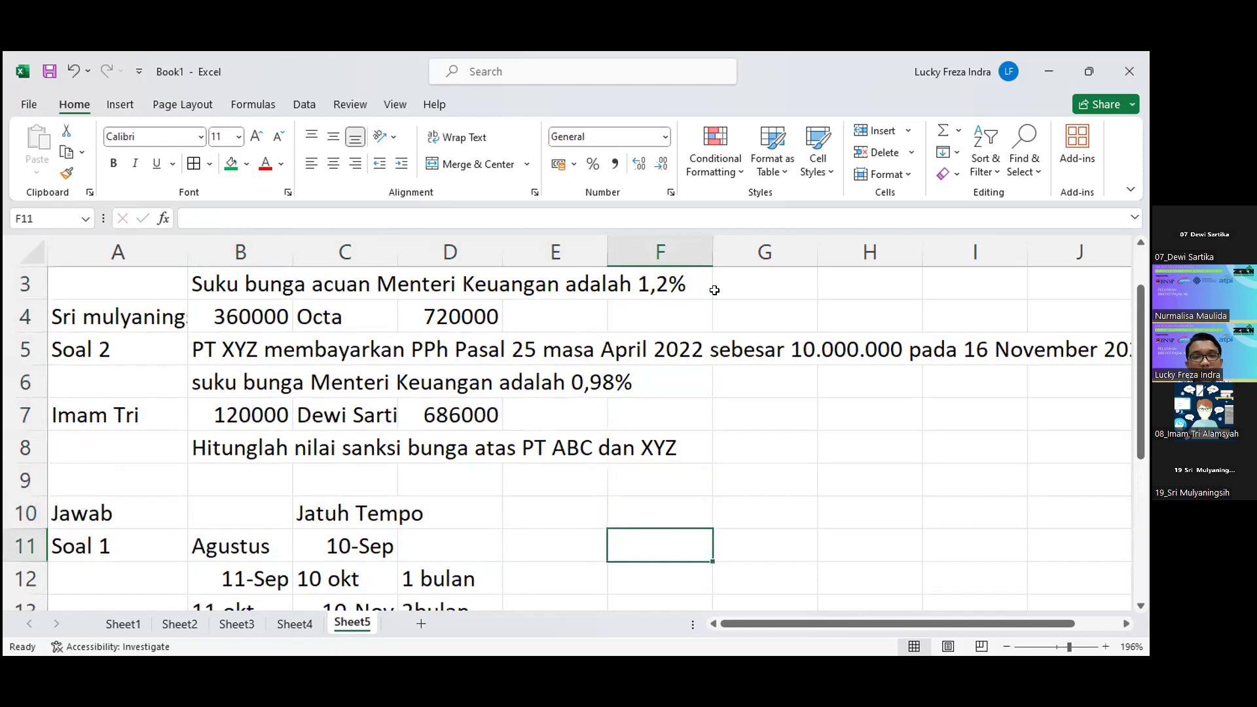
type("bu")
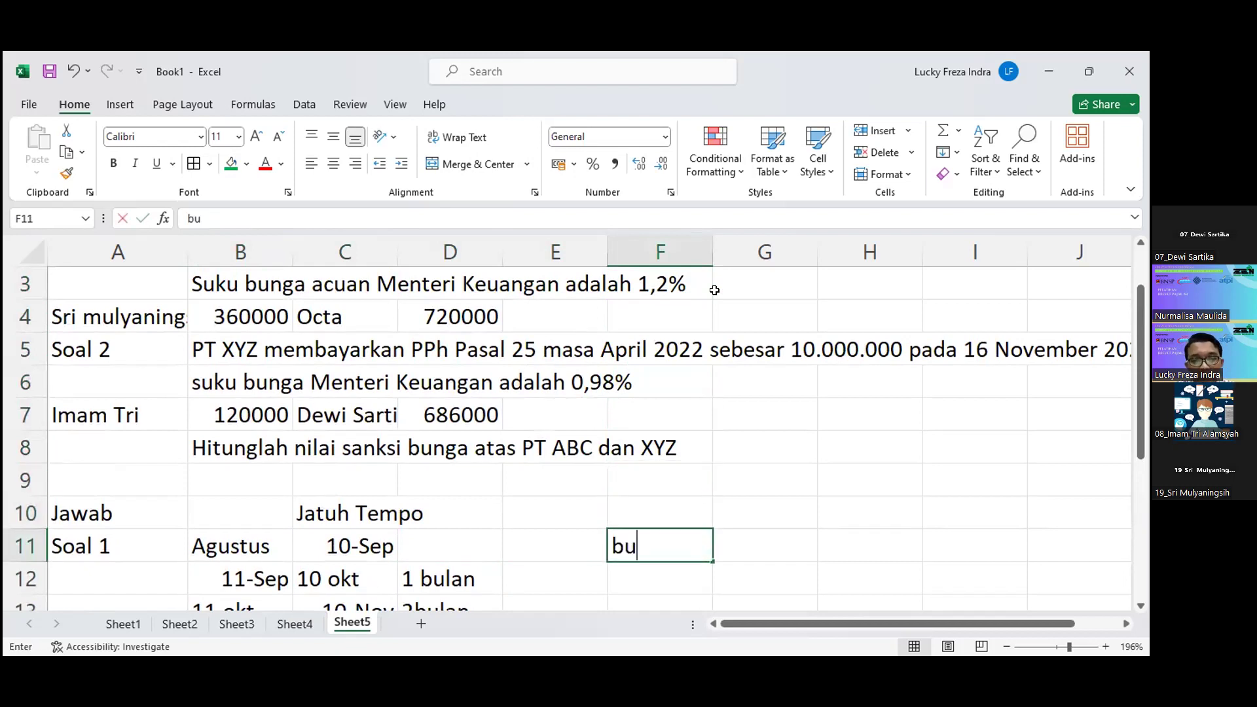
type("lan x nila")
type("i suku")
key("BackSpace")
key("BackSpace")
key("BackSpace")
key("BackSpace")
type("ta")
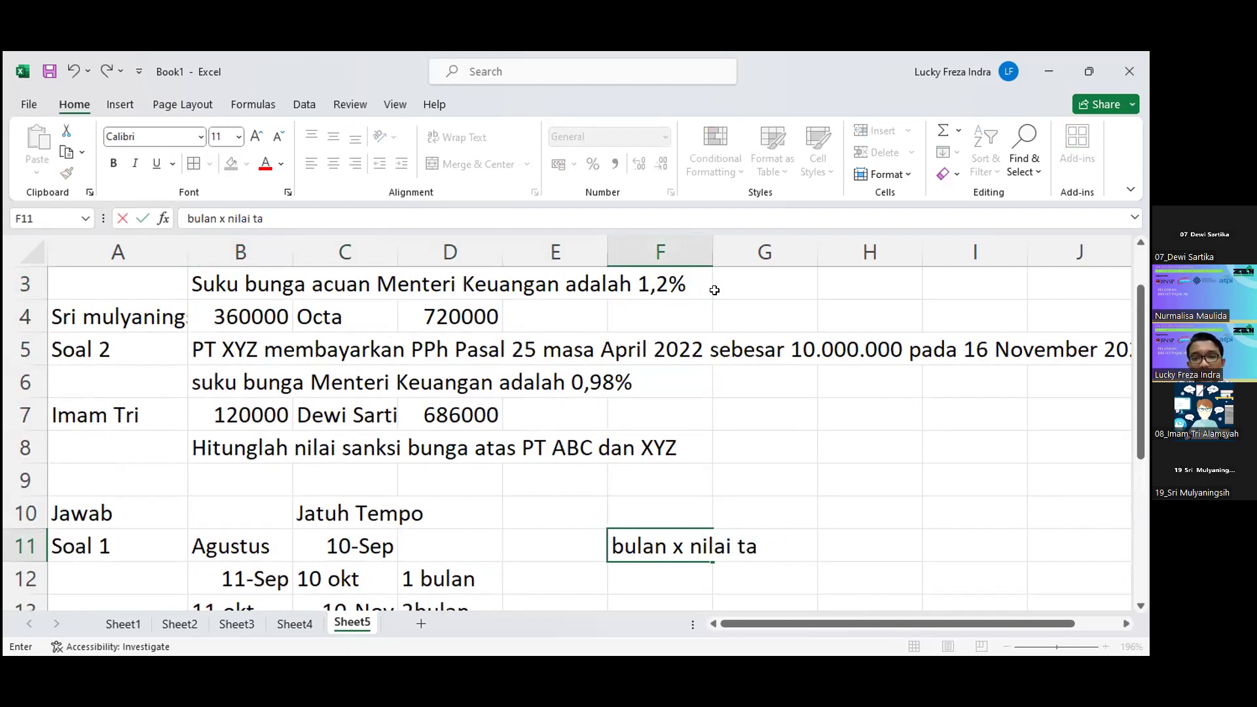
type("rif bunga")
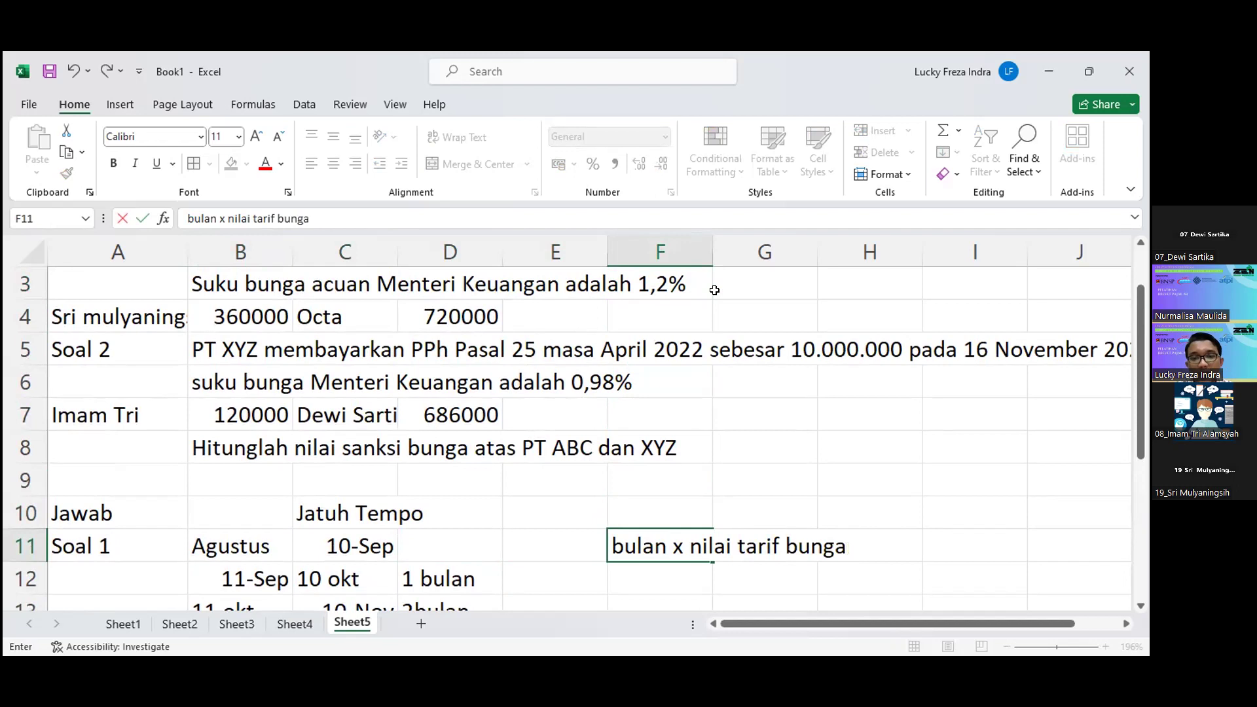
type(" Menke")
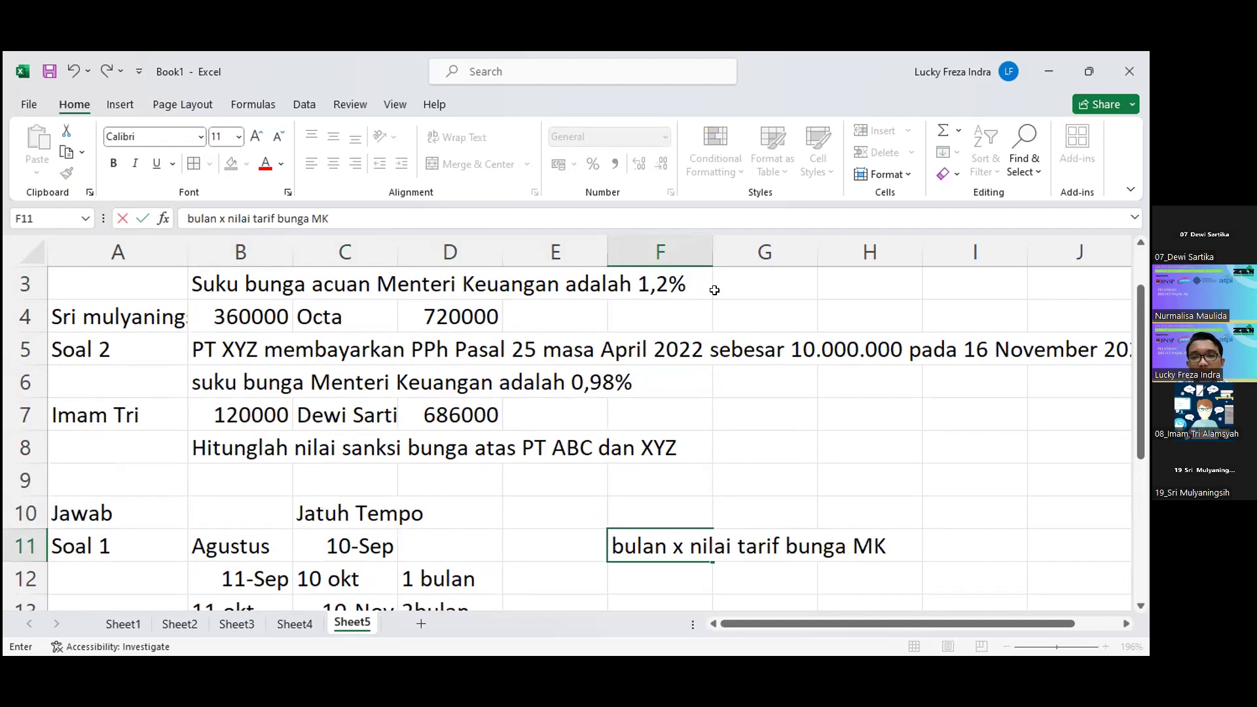
type("u x pokok")
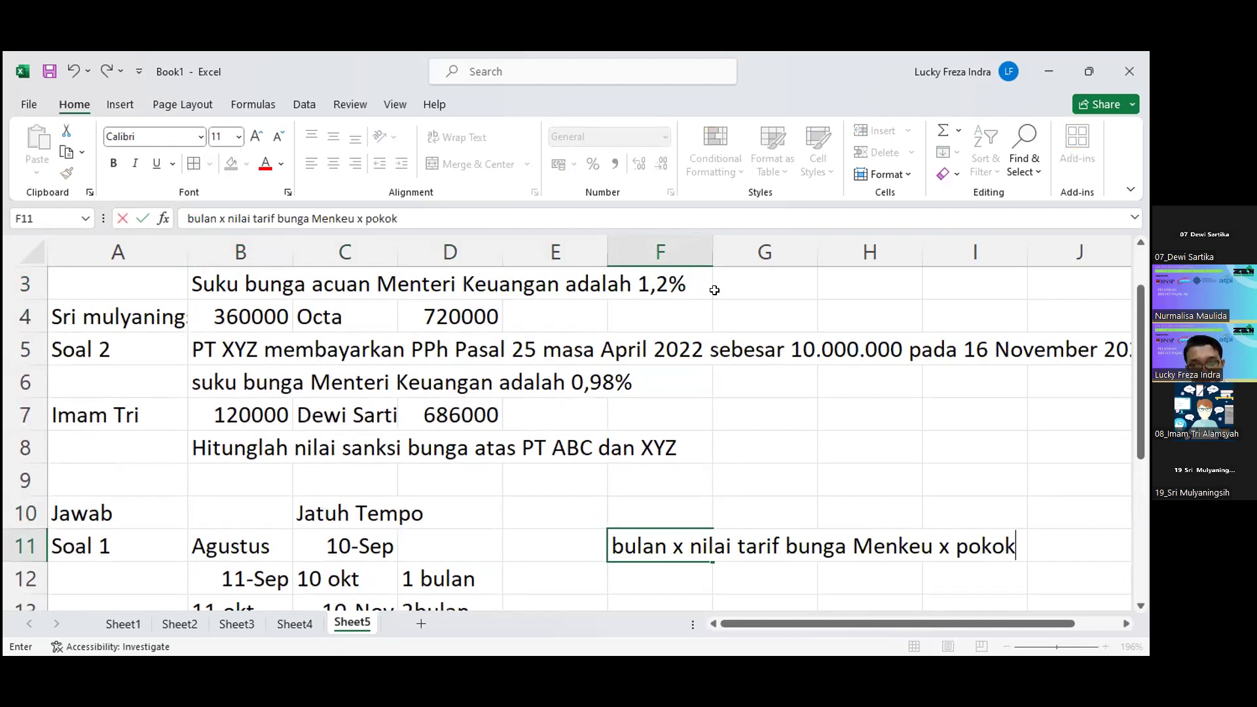
type(" pajak")
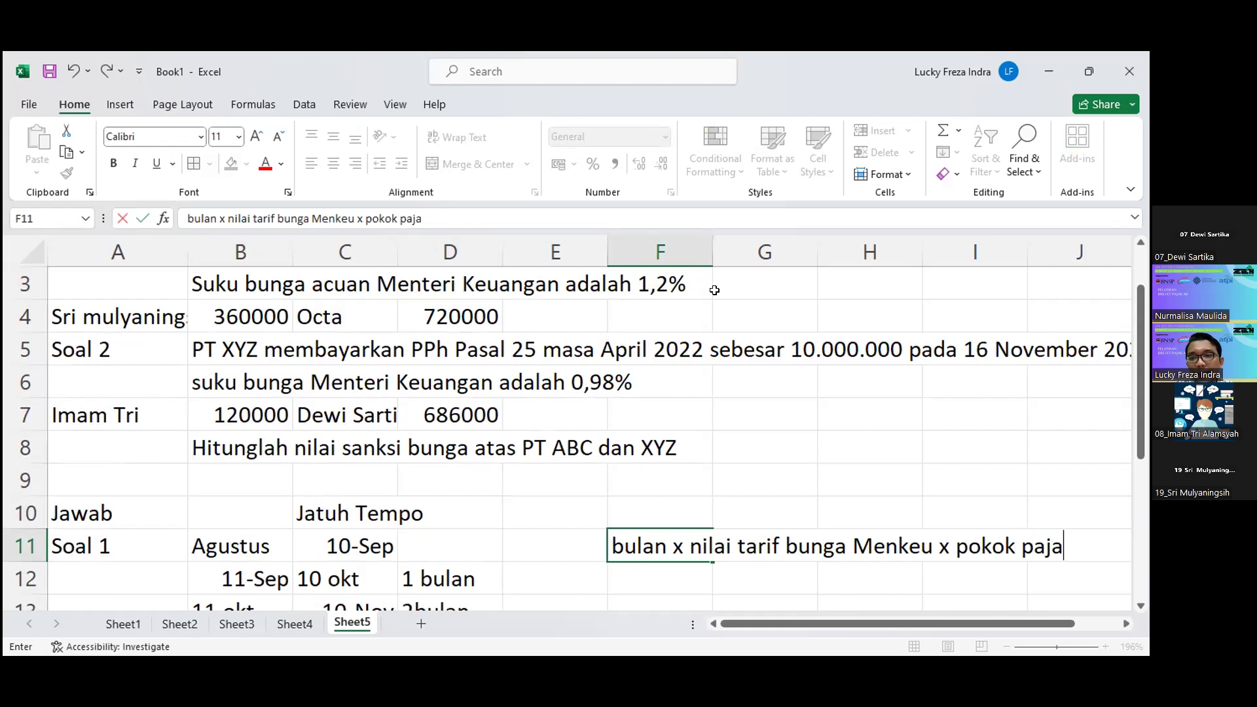
key("BackSpace")
key("BackSpace")
key("BackSpace")
key("BackSpace")
key("BackSpace")
key("BackSpace")
key("BackSpace")
key("BackSpace")
key("BackSpace")
key("BackSpace")
key("BackSpace")
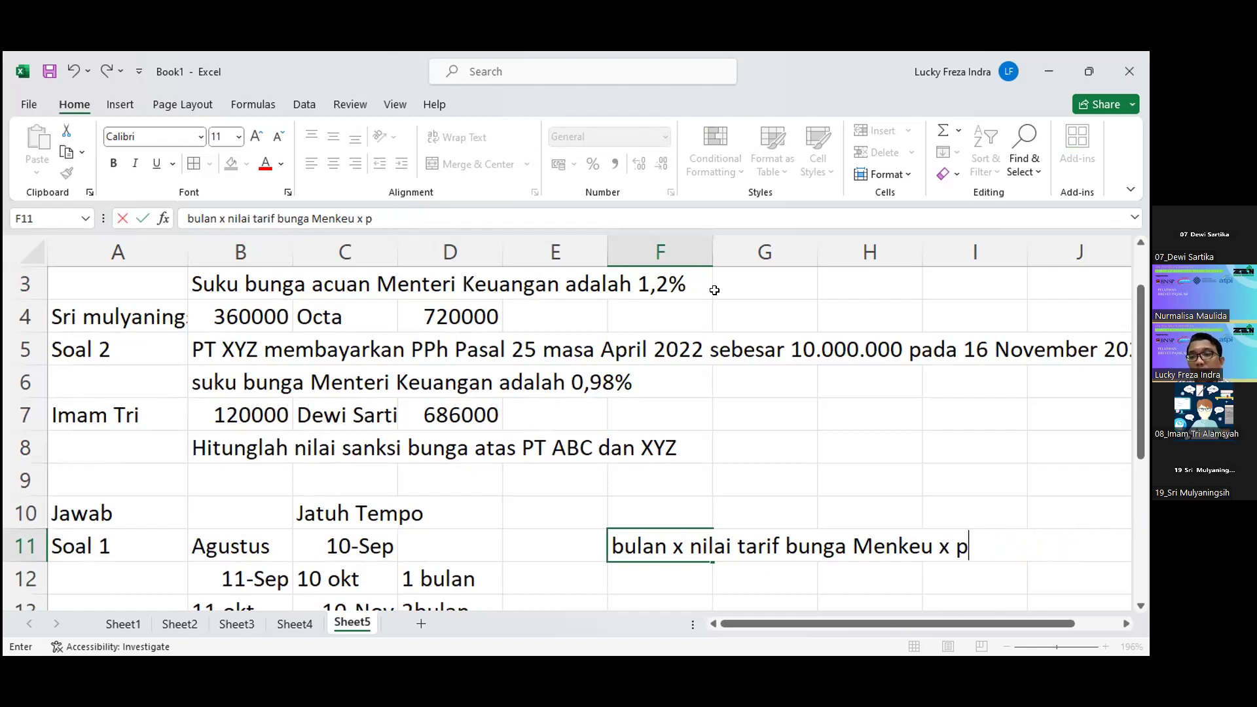
type("PPh kurang bayar")
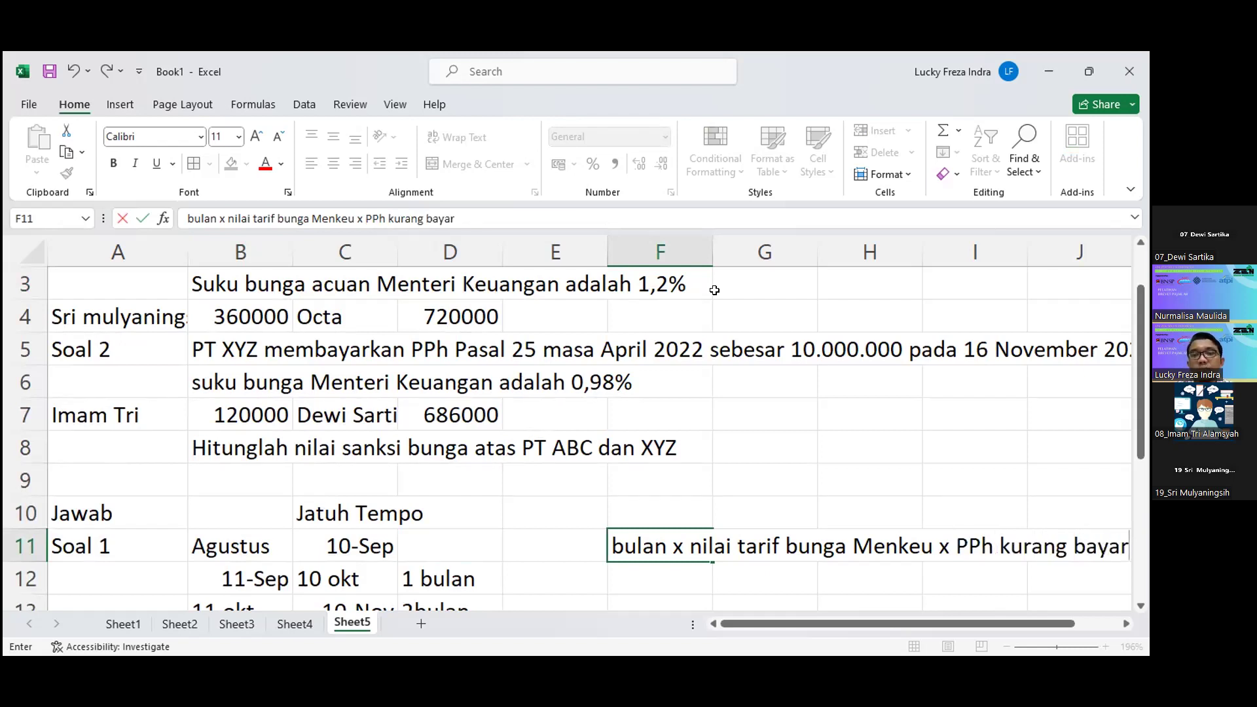
key("Return")
type("3")
key("BackSpace")
Enter =3*1,2%*30000000 in F12 and apply Comma Style so it shows 1.080.000,00.
type("=")
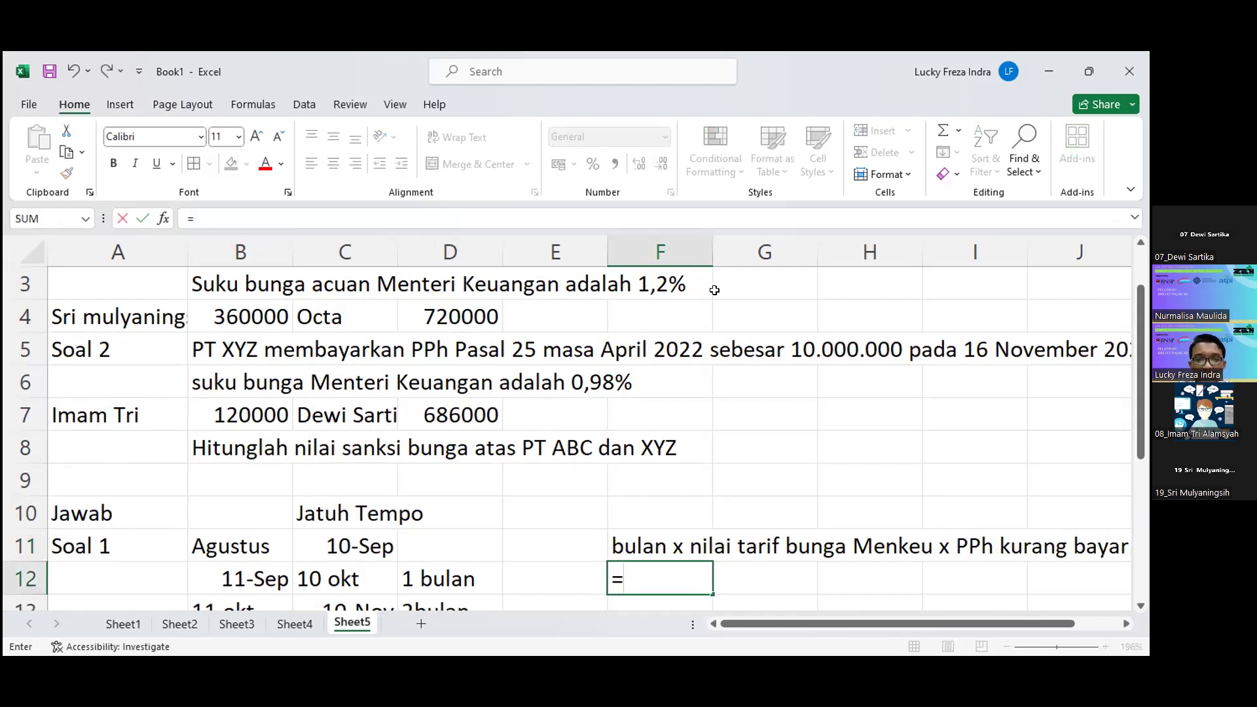
type("3*1,2")
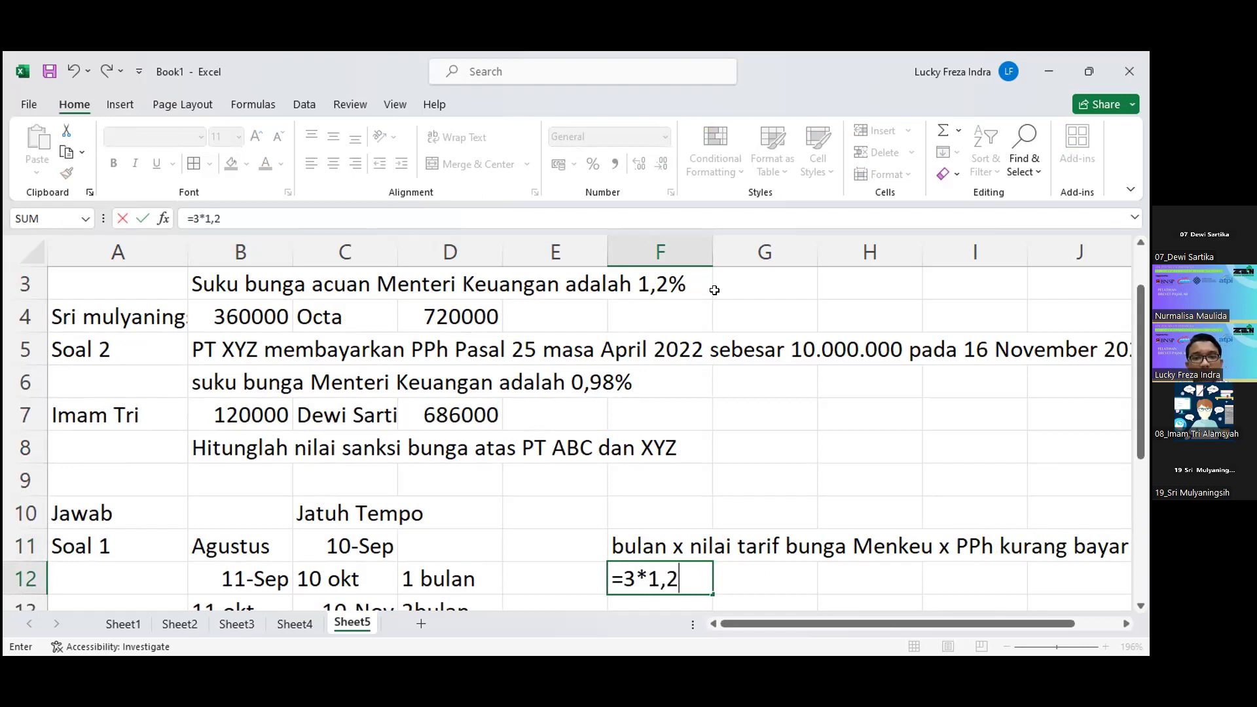
type("%*")
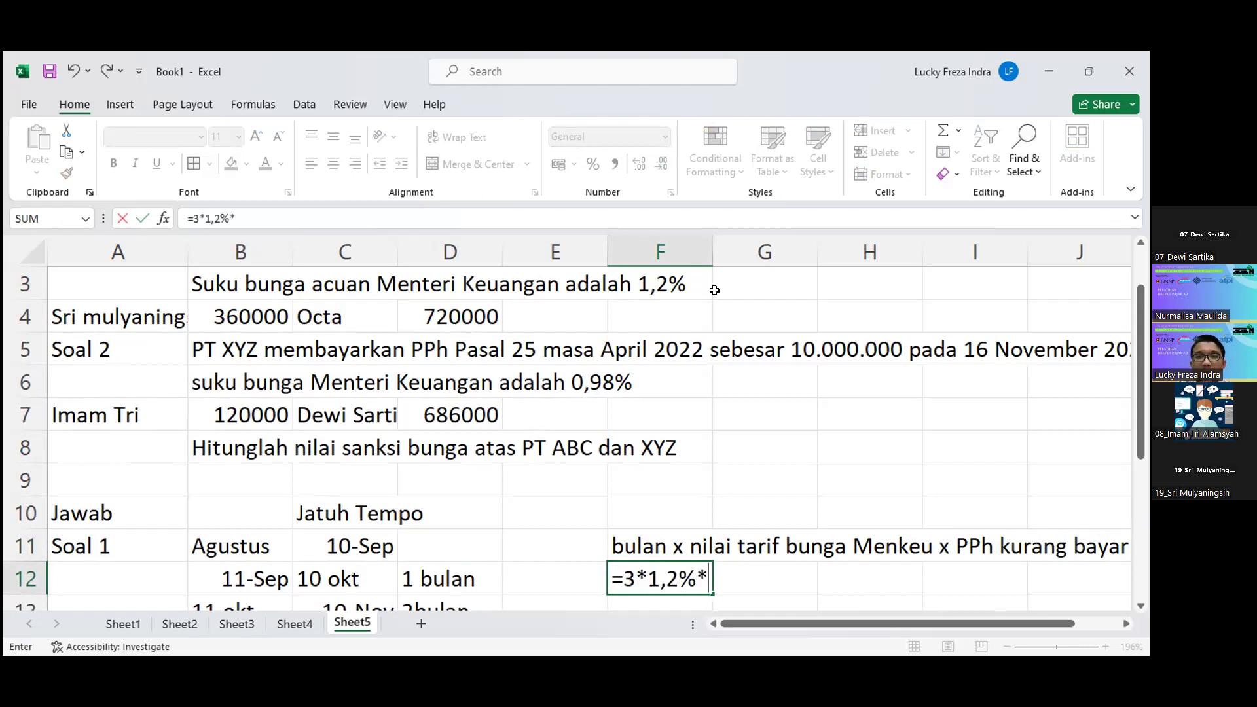
type("30000000")
key("Return")
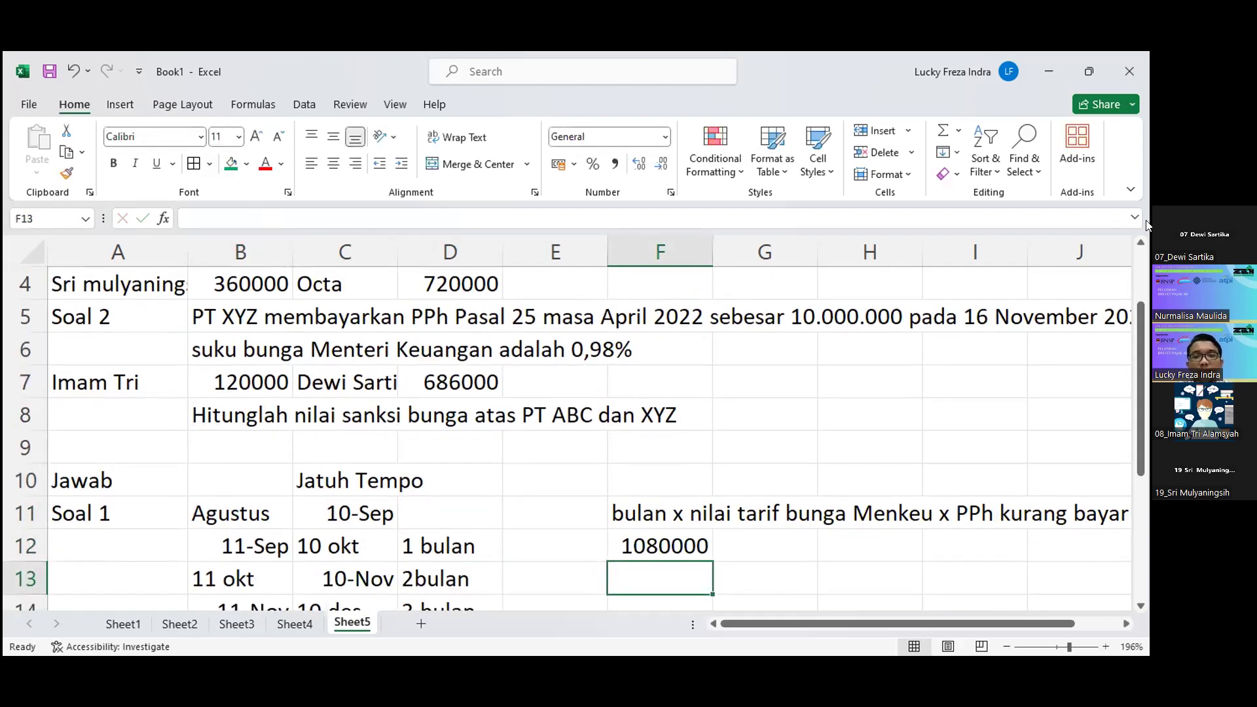
left_click(653, 546)
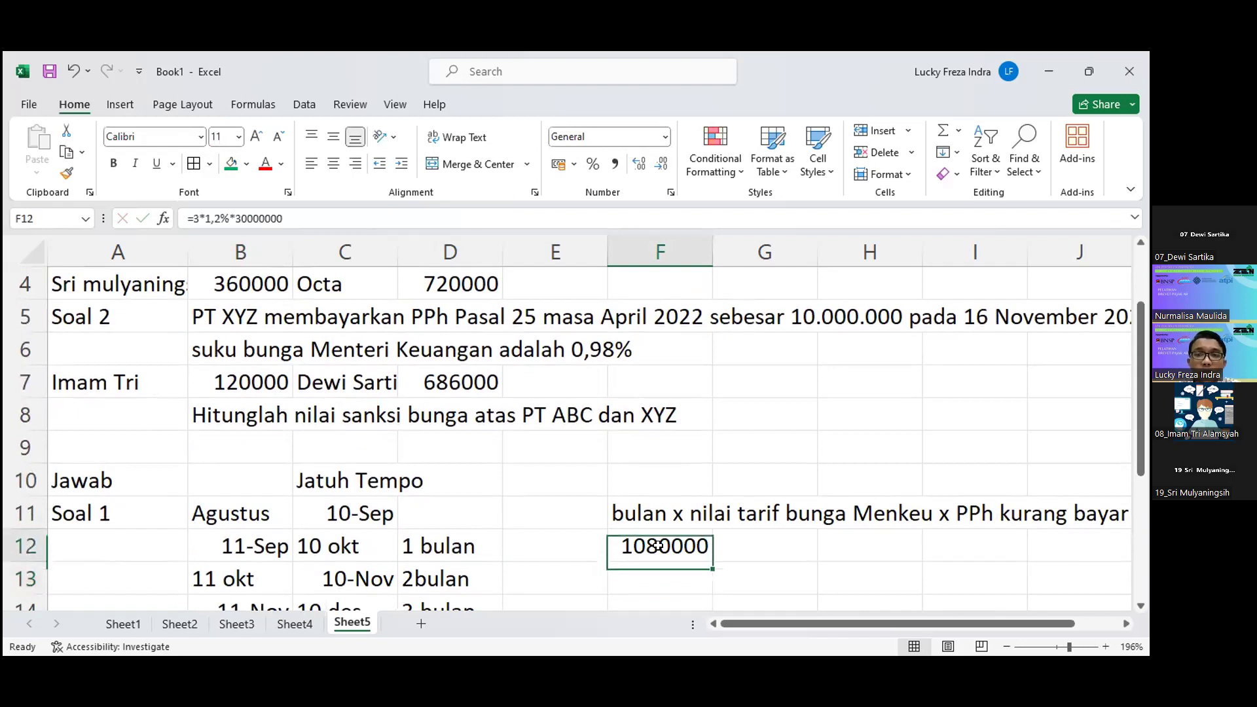
left_click(614, 164)
key("Up")
key("Up")
key("Left")
key("Down")
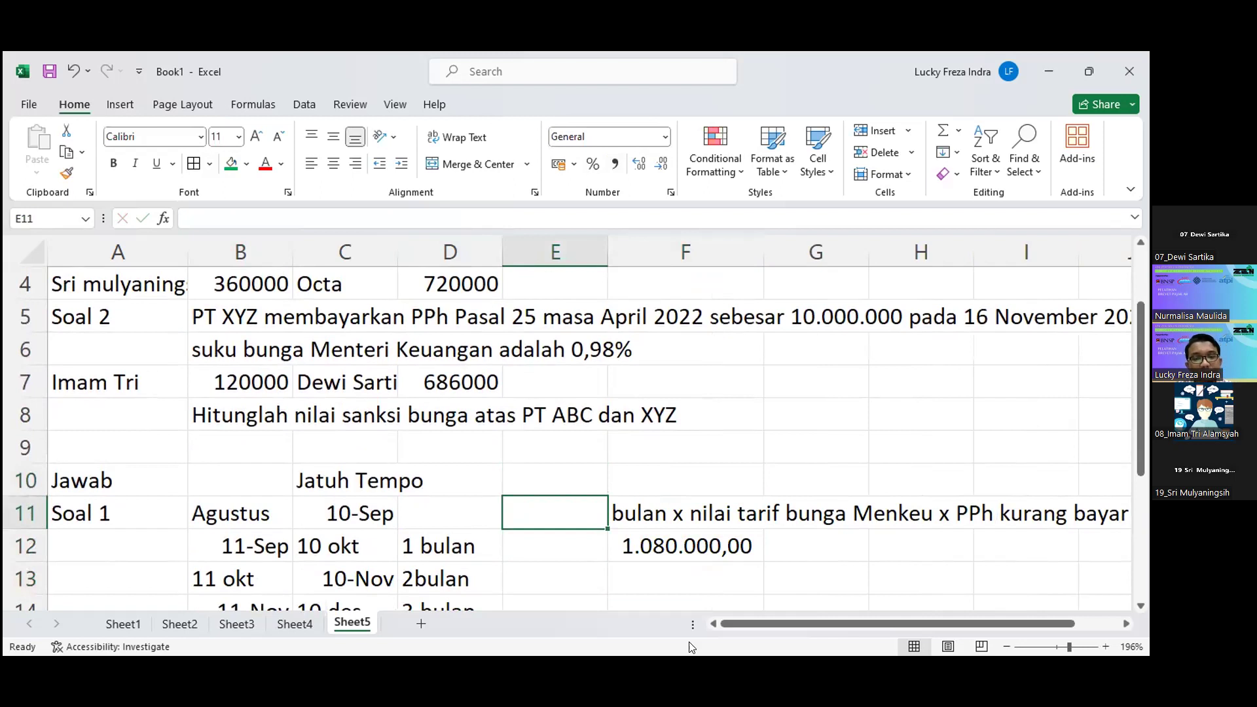
Head the results column with 'Sanksi' in E11.
type("Sanks")
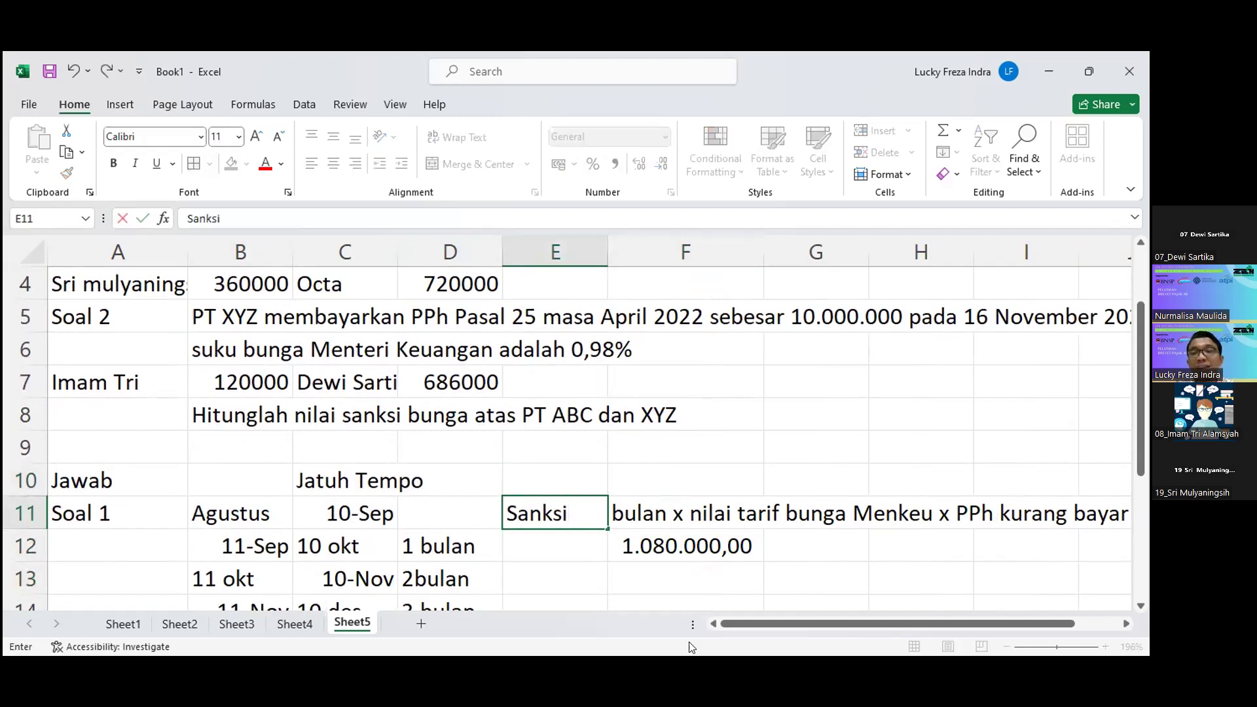
type("i")
key("Return")
key("Up")
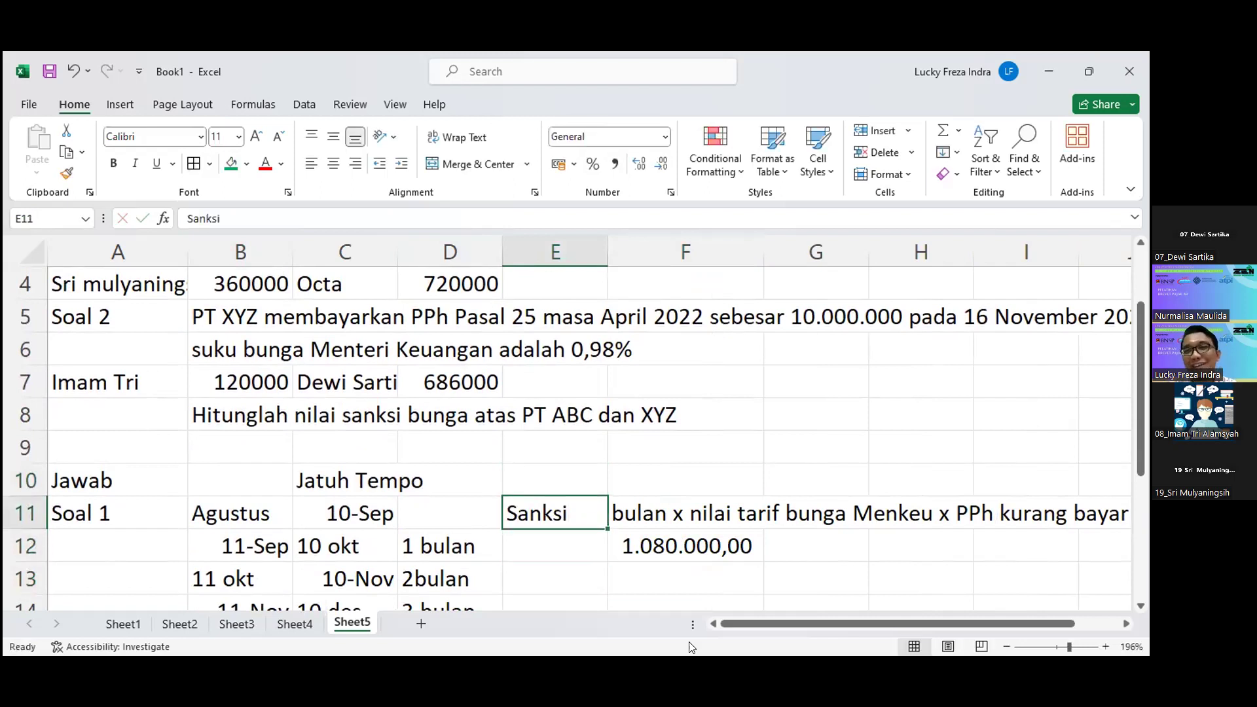
key("Up")
key("Up")
key("Up")
key("Up")
key("Up")
key("Up")
key("Up")
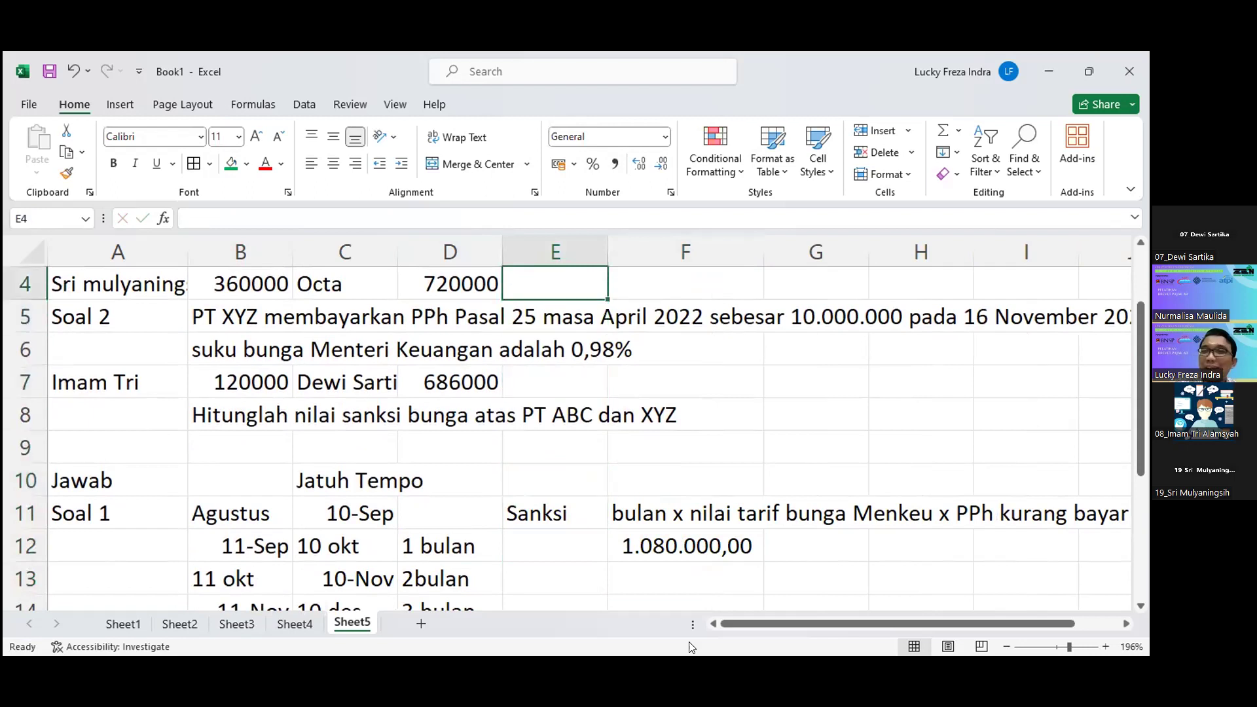
key("Up")
key("Down")
key("Down")
key("Down")
key("Down")
key("Down")
key("Down")
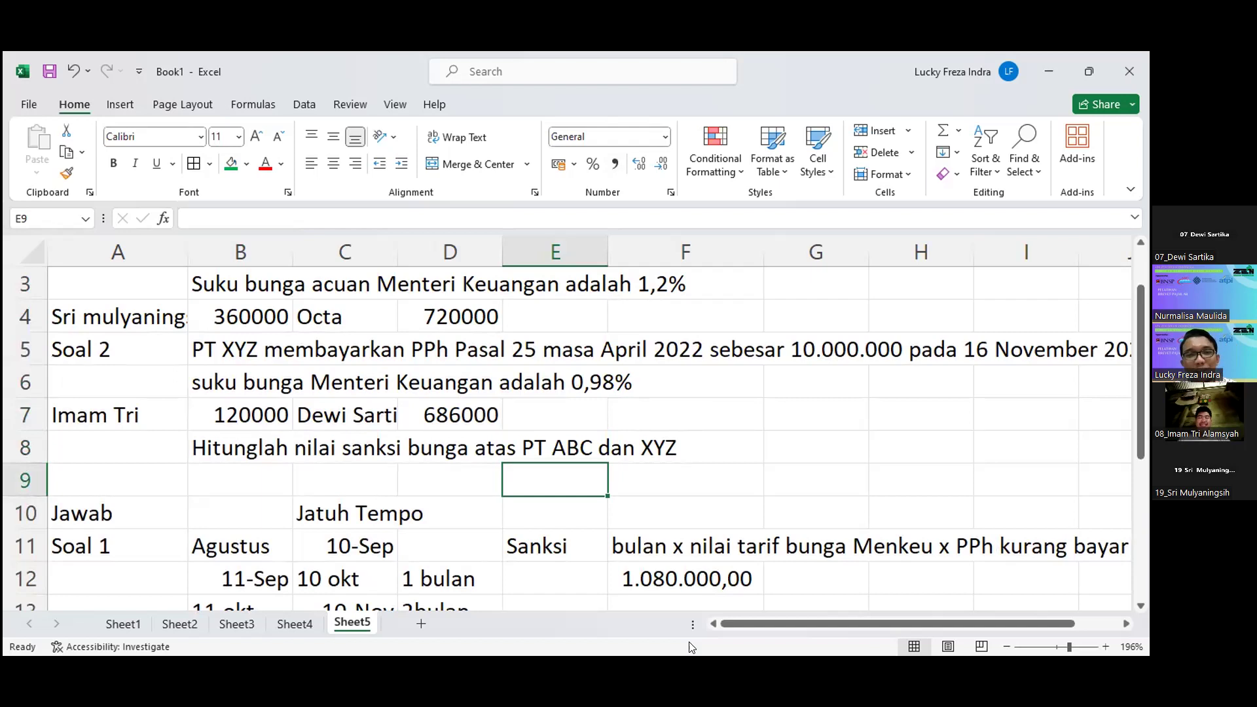
key("Up")
key("Down")
key("Down")
key("Down")
key("Down")
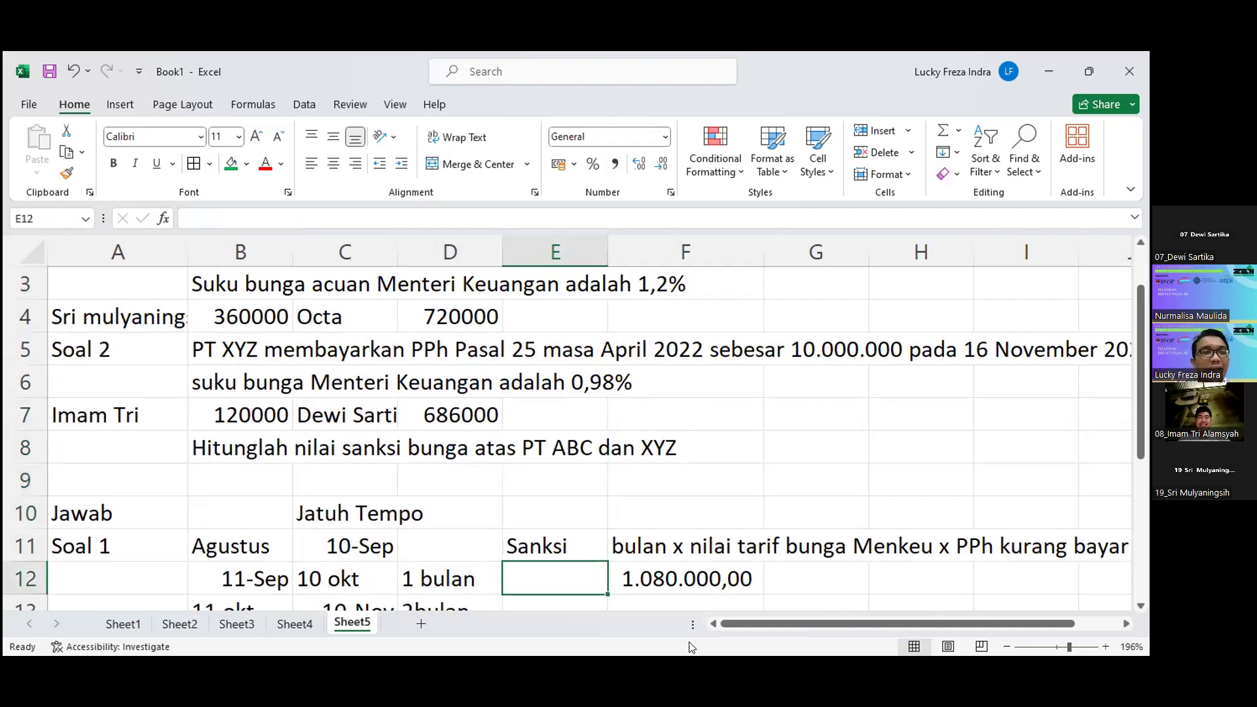
Label A16 'Soal 2' to begin the second answer section.
key("Down")
key("Down")
key("Down")
key("Down")
key("Left")
key("Left")
key("Left")
key("Left")
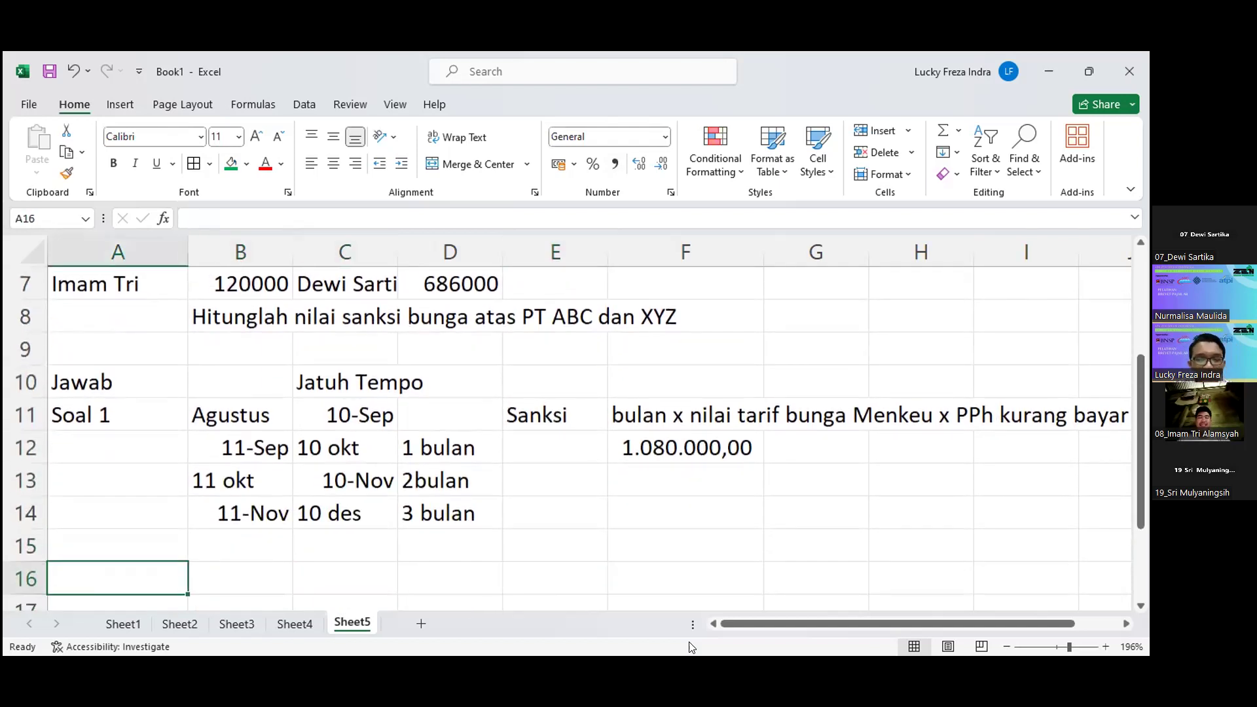
type("Soal 2")
key("Right")
key("Right")
key("Up")
key("Up")
key("Up")
key("Up")
key("Up")
key("Up")
key("Up")
key("Up")
key("Up")
key("Up")
key("Up")
key("Up")
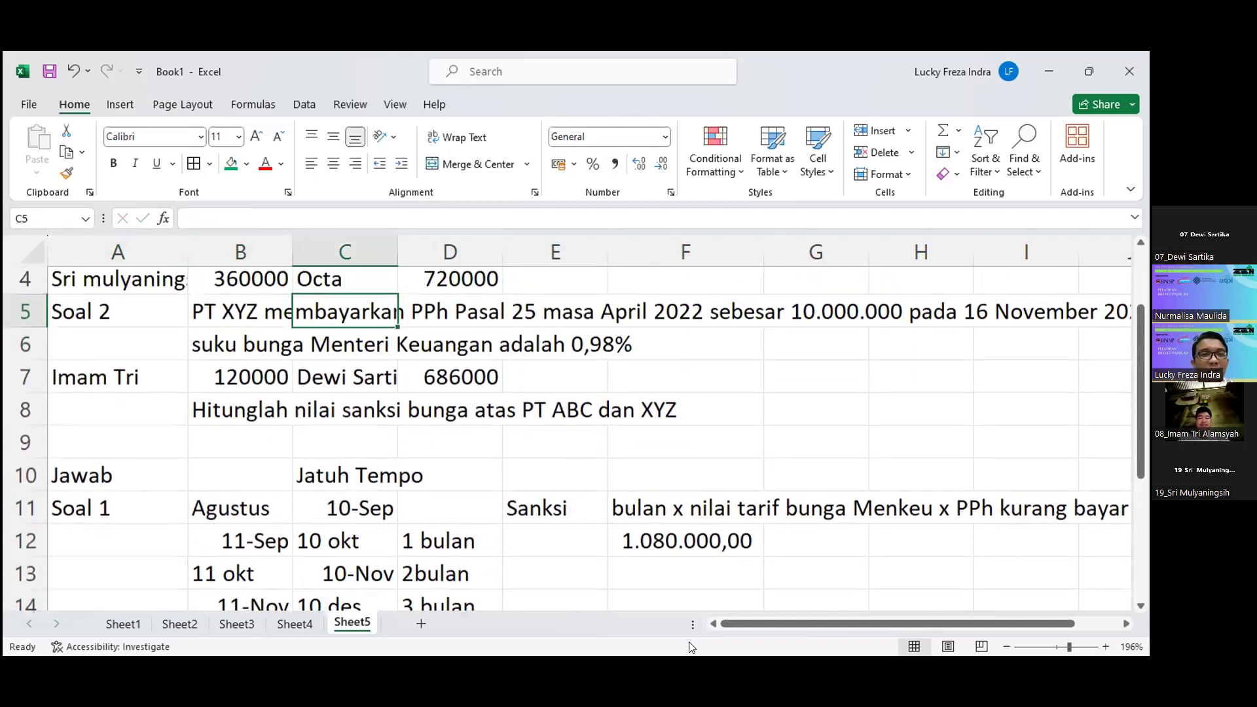
key("Down")
key("Down")
key("Down")
key("Down")
key("Down")
key("Down")
key("Down")
key("Down")
key("Down")
key("Down")
key("Down")
key("Down")
key("Down")
key("Down")
key("Down")
key("Down")
key("Down")
key("Down")
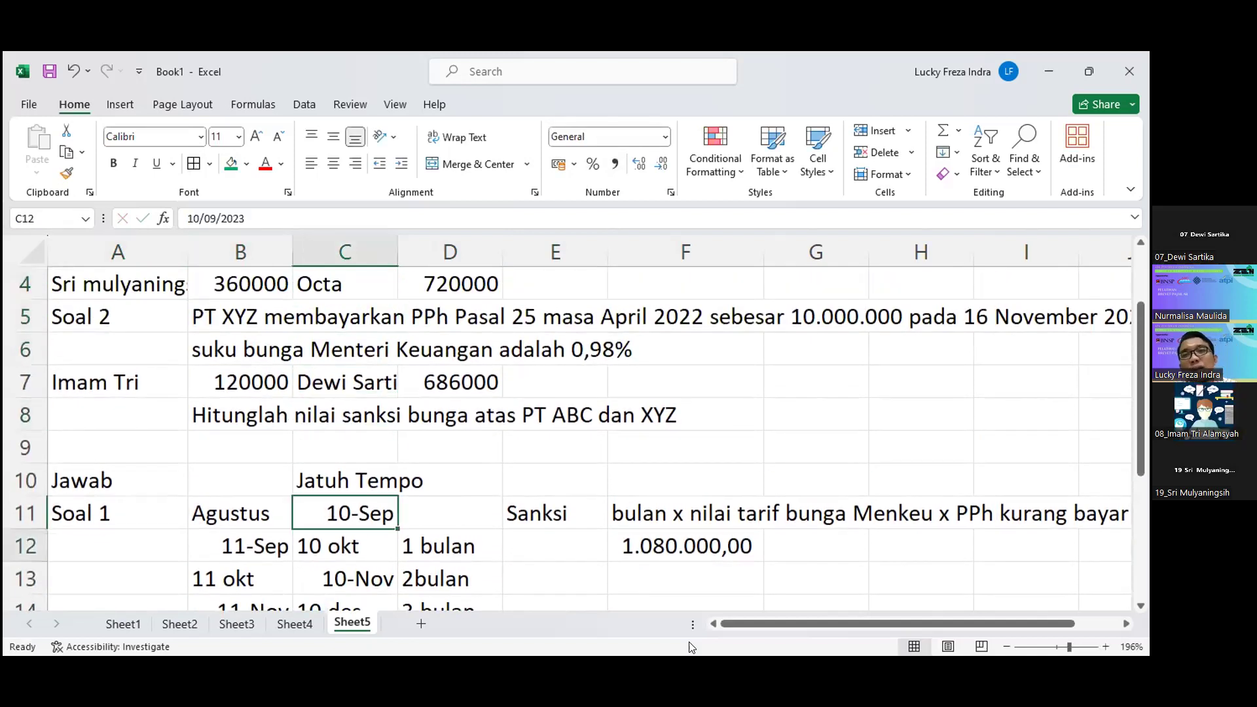
key("Up")
key("Up")
key("Up")
key("Up")
key("Up")
key("Up")
key("Up")
key("Up")
key("Up")
key("Up")
key("Up")
key("Up")
key("Up")
key("Up")
key("Up")
key("Up")
key("Up")
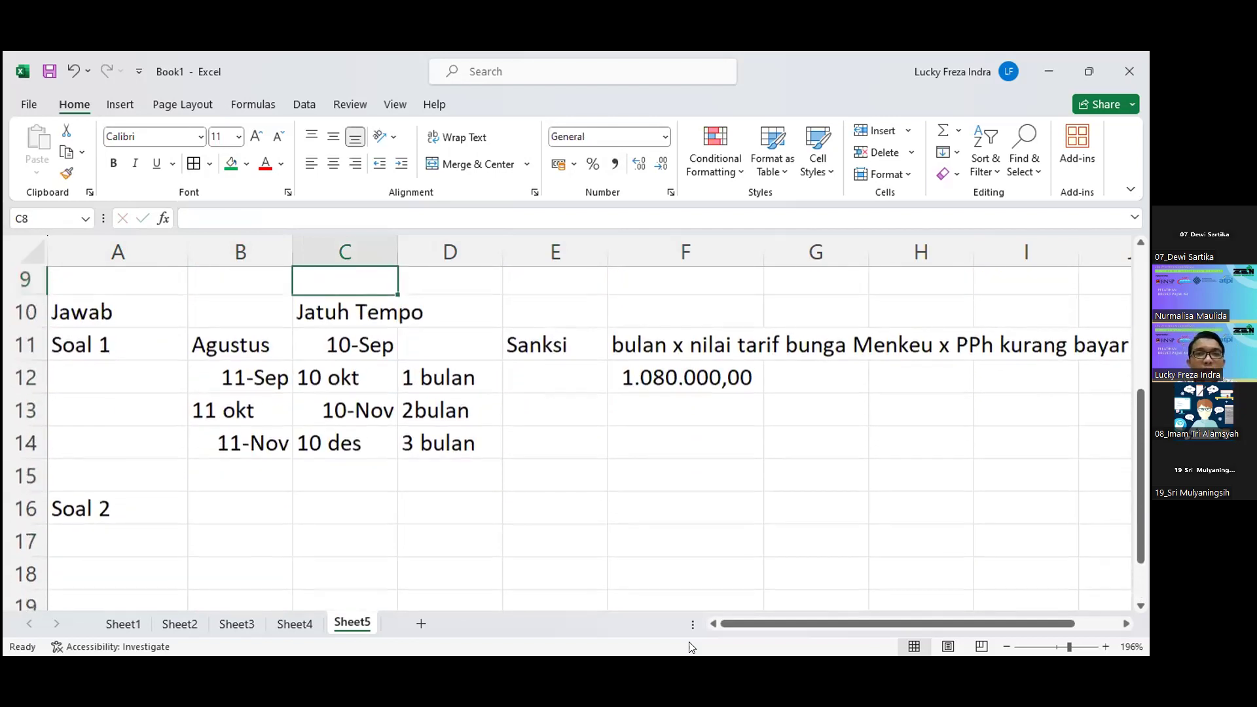
Enter April in B16 and the first due date 15 Mei in C16.
key("Down")
key("Down")
key("Down")
key("Down")
key("Down")
key("Down")
key("Down")
key("Down")
key("Down")
key("Down")
key("Down")
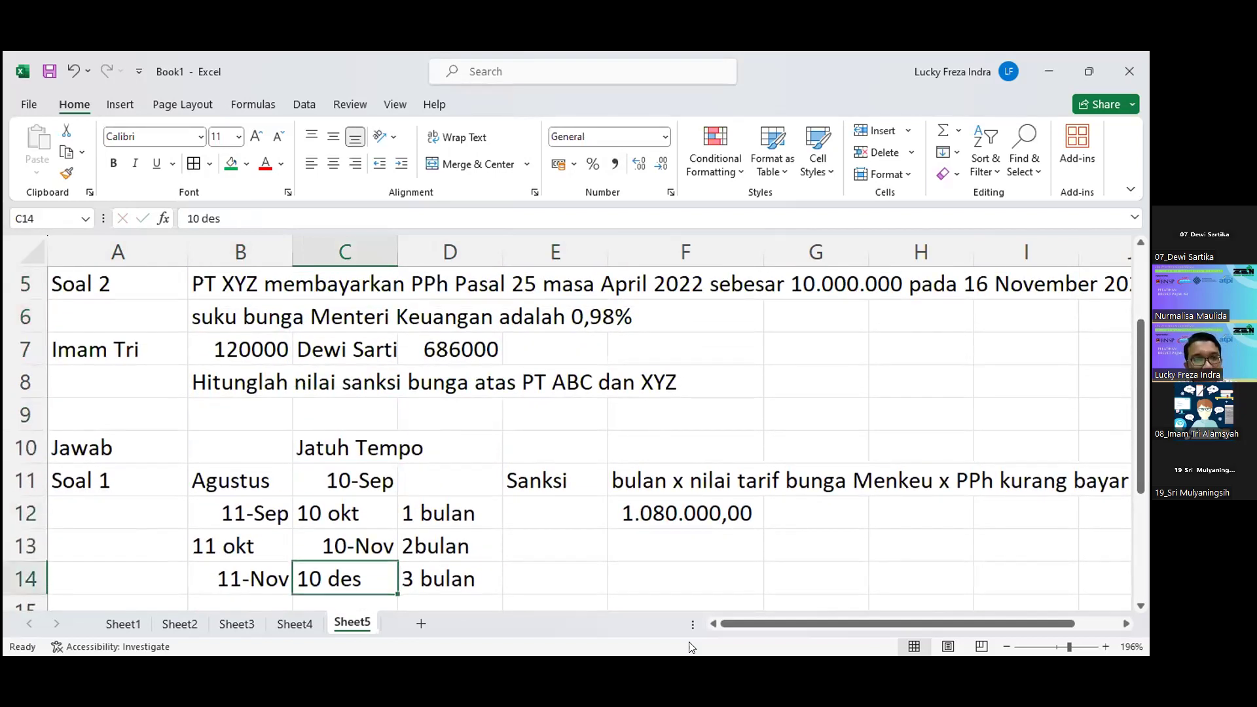
key("Left")
type("April")
key("Right")
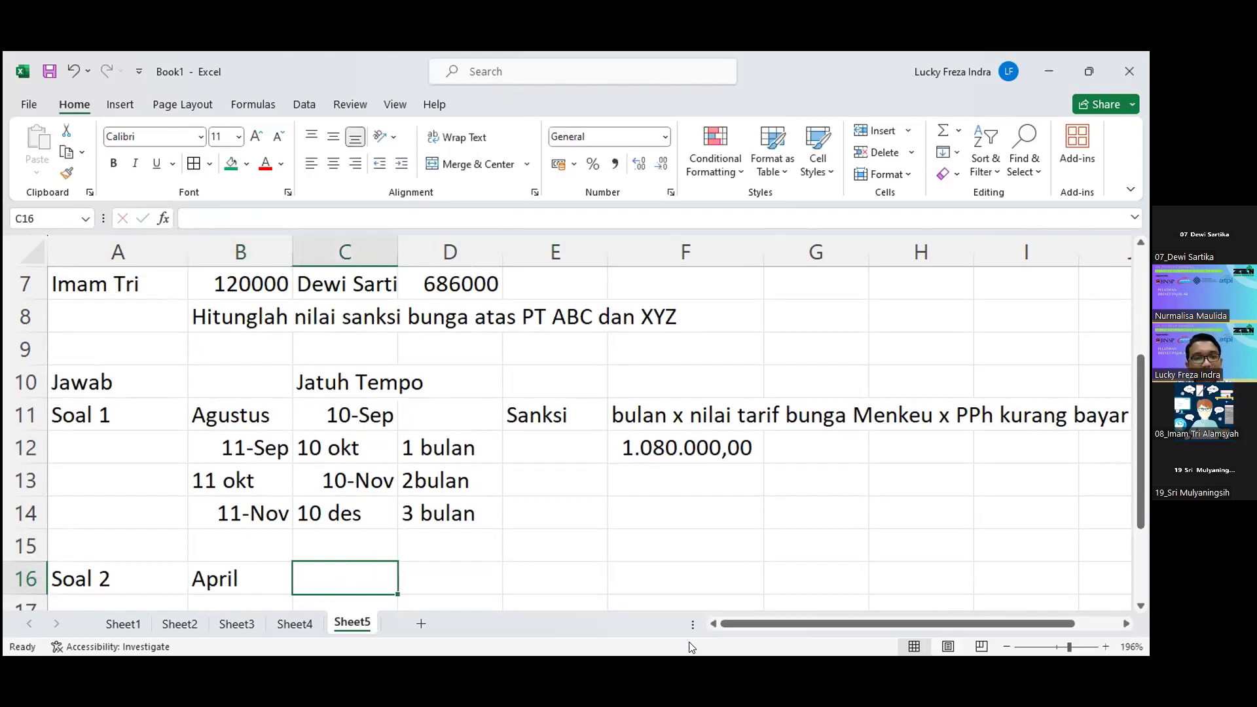
type("15 Mei")
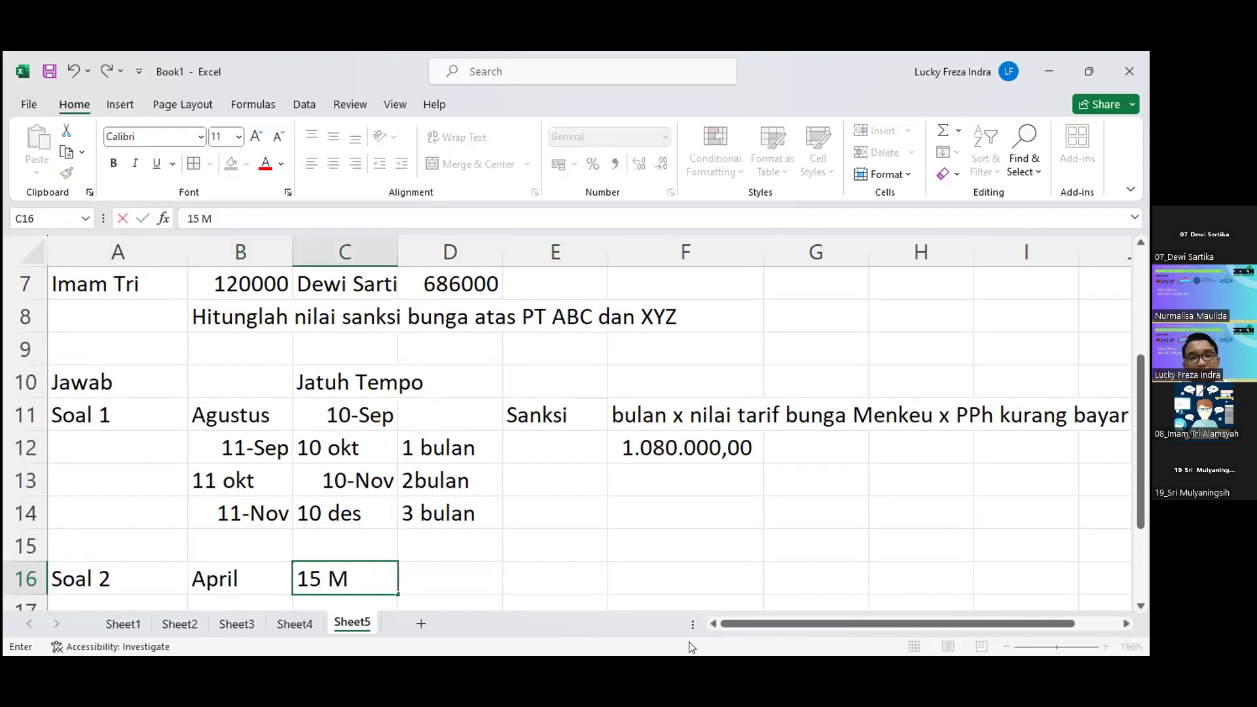
key("Return")
Fill row 17 with 16 Mei, 15 Juni and 1 bulan.
key("Up")
key("Up")
key("Up")
key("Up")
key("Up")
key("Up")
key("Up")
key("Up")
key("Up")
key("Up")
key("Up")
key("Up")
key("Up")
key("Up")
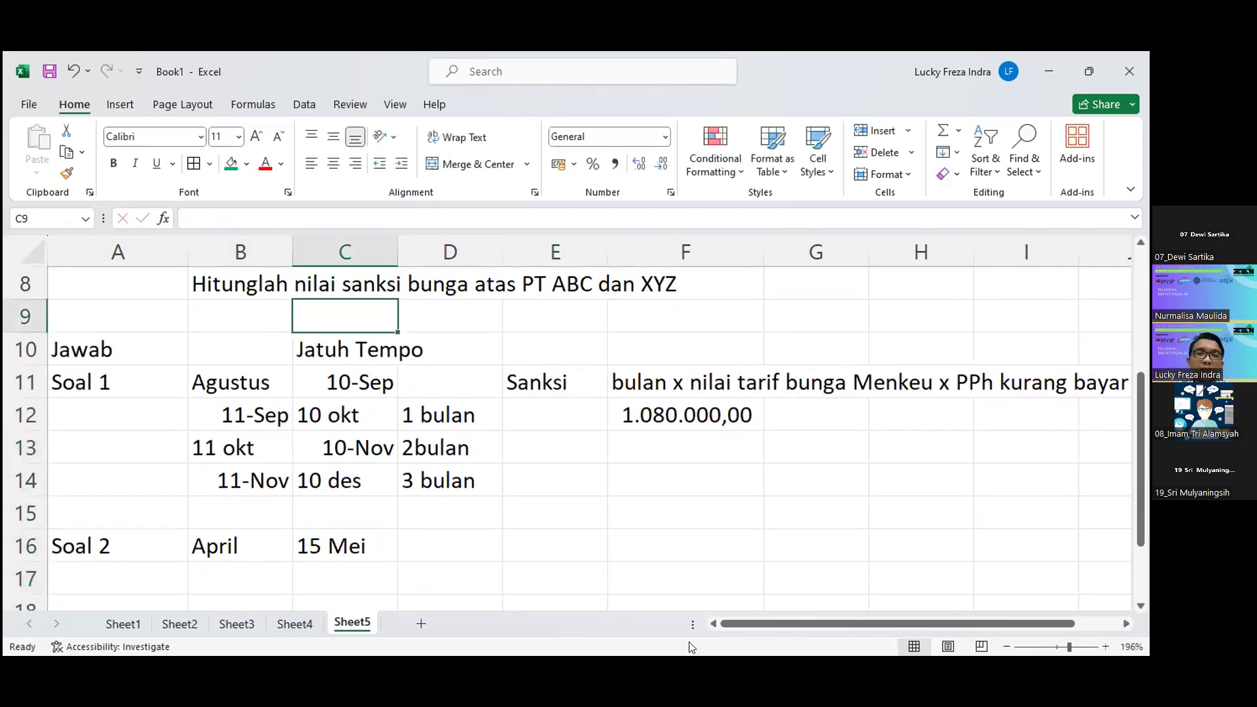
key("Down")
key("Down")
key("Down")
key("Down")
key("Down")
key("Down")
key("Down")
key("Down")
key("Down")
key("Down")
key("Down")
key("Down")
key("Down")
key("Down")
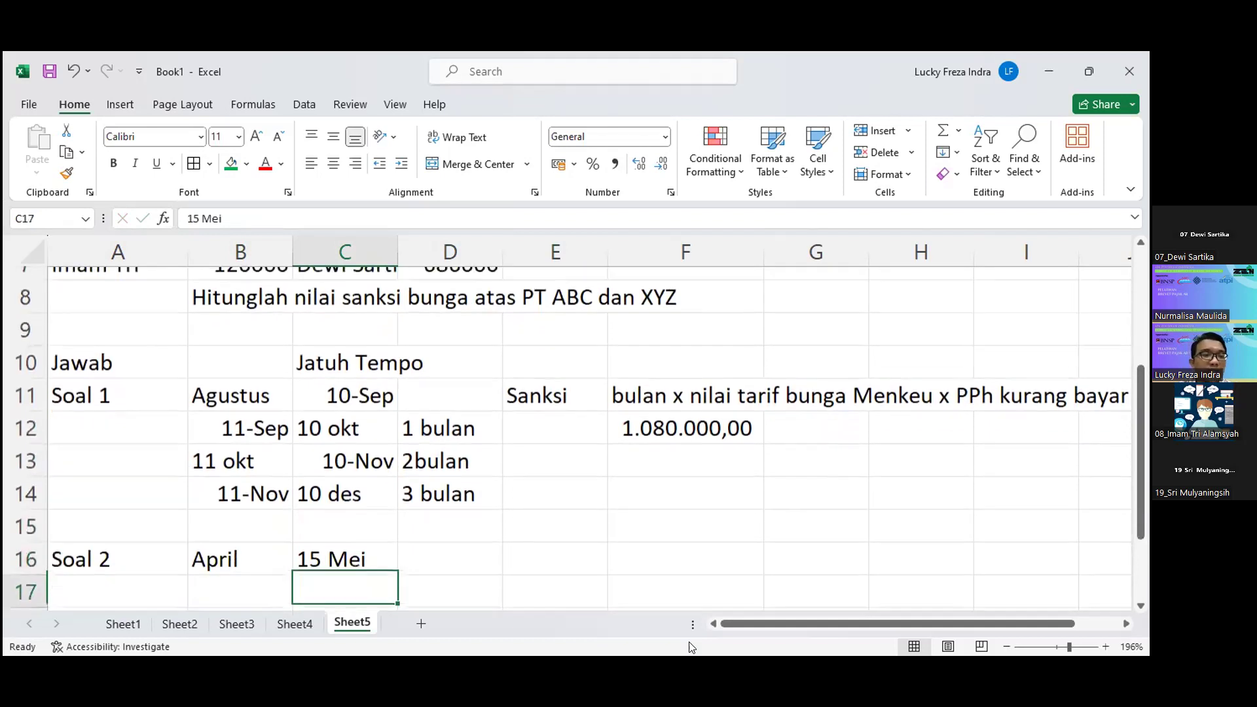
key("Down")
key("Up")
key("Up")
key("Down")
key("Left")
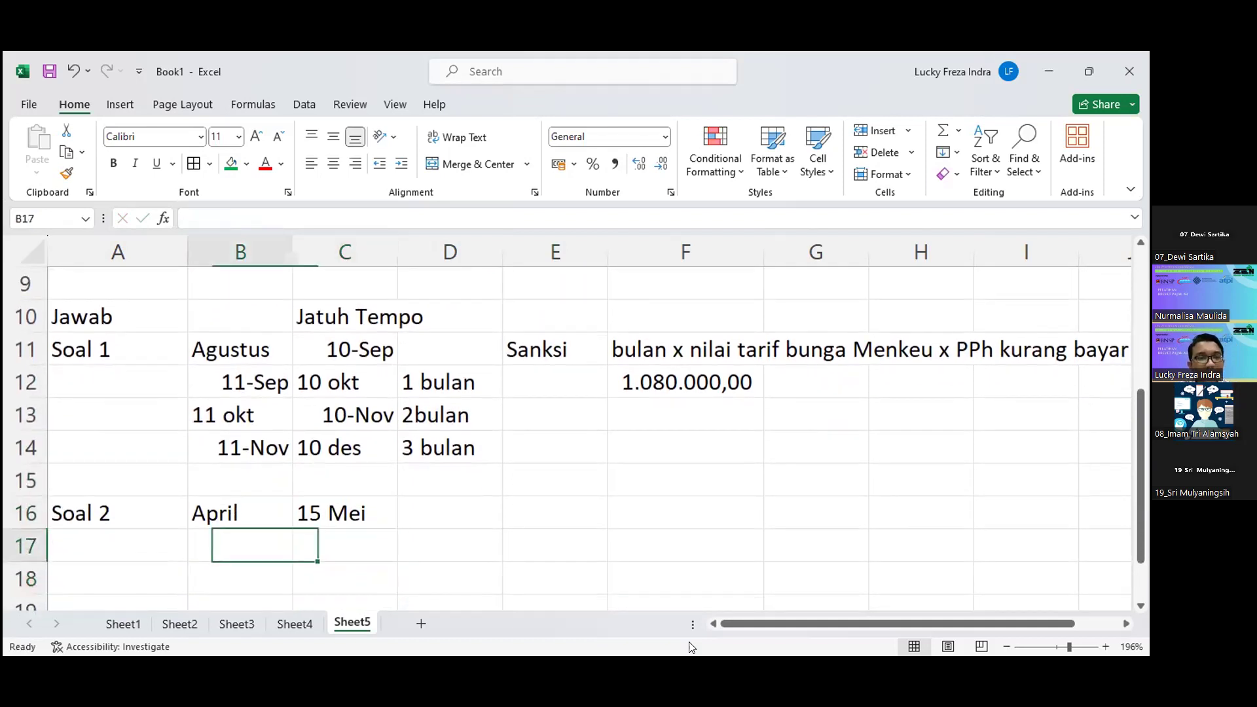
type("16 mei")
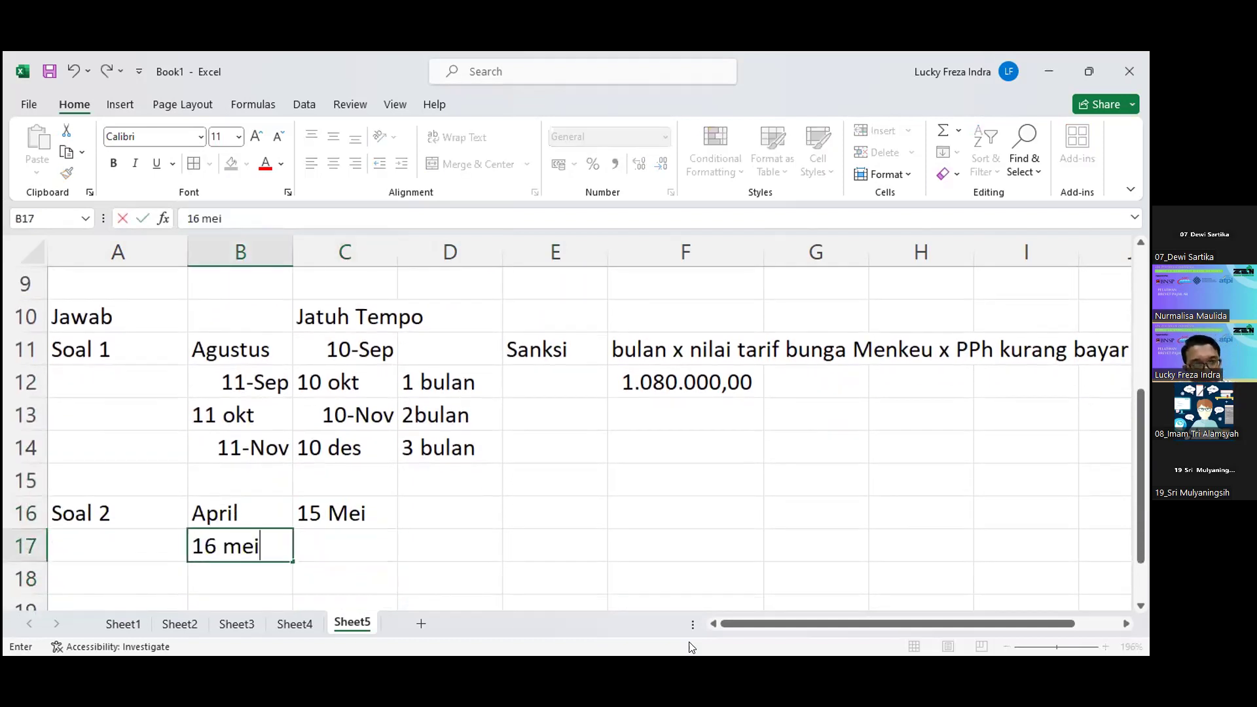
key("Right")
type("15 juni")
key("Right")
type("1")
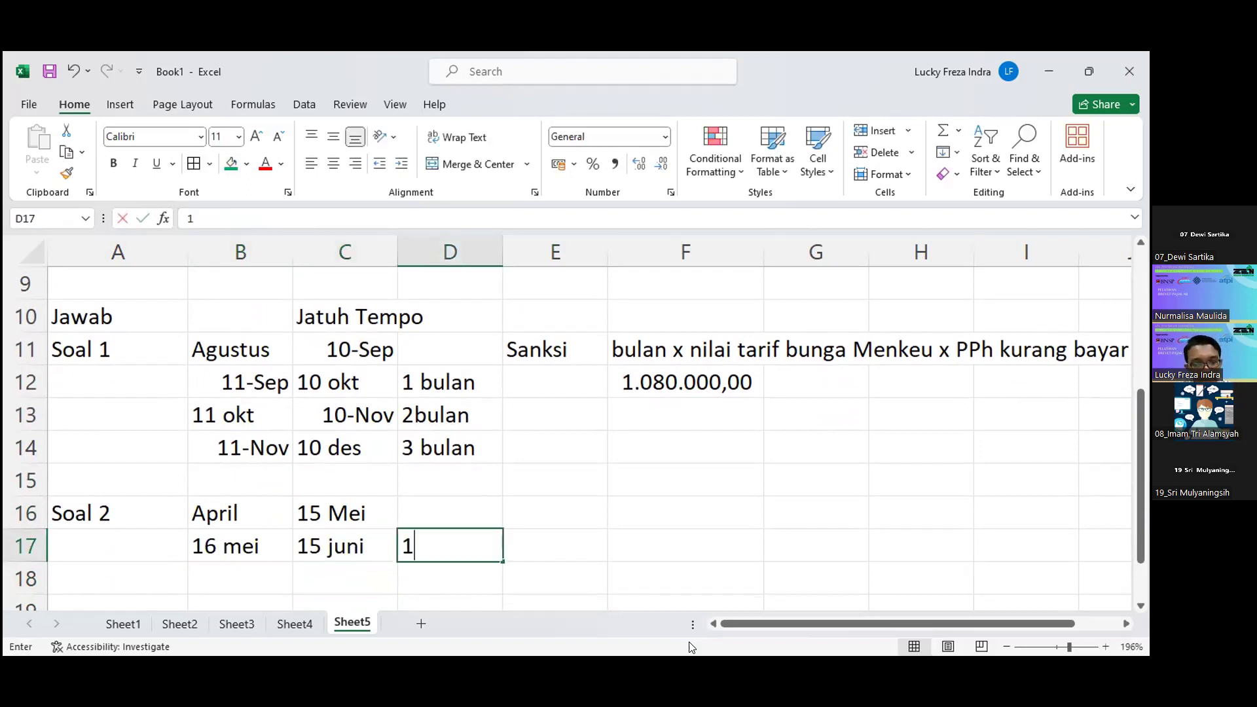
type(" bulan")
key("Return")
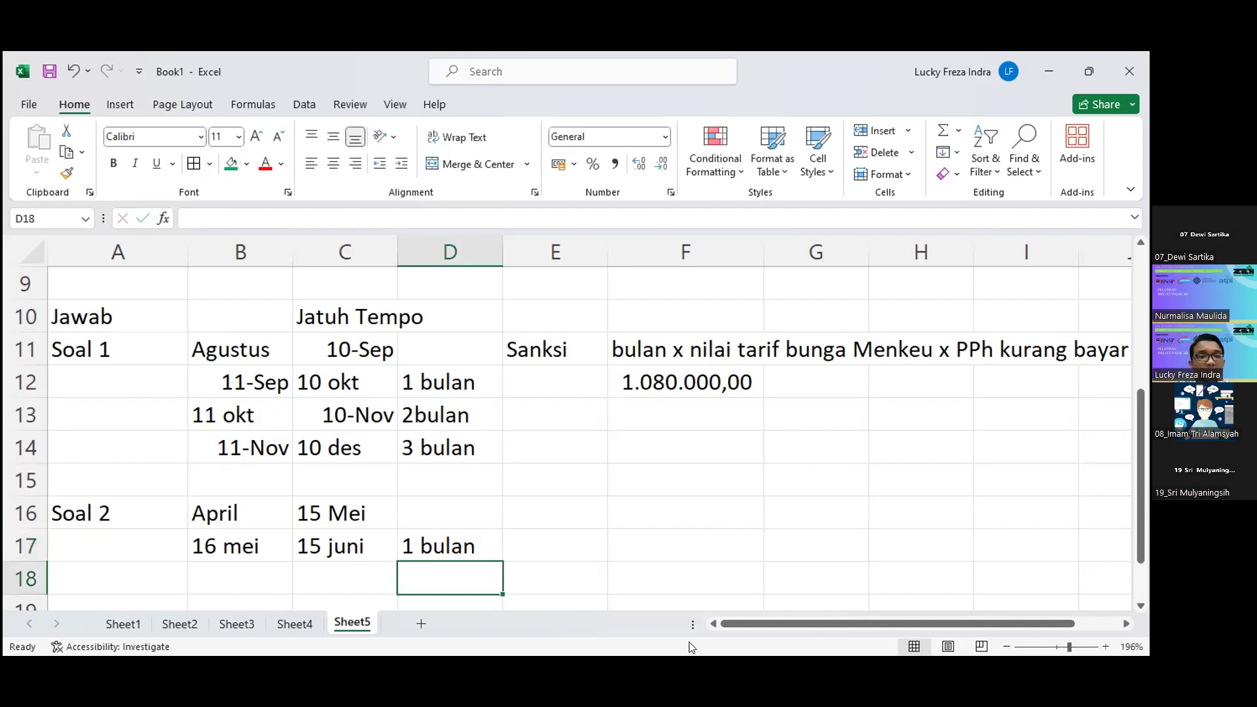
List due dates 15 Juli, 15 Agust, 15 Sept, 15 Okt and 15 Nov down column C.
key("Left")
type("15 Juli")
key("Return")
type("15 agust")
key("Return")
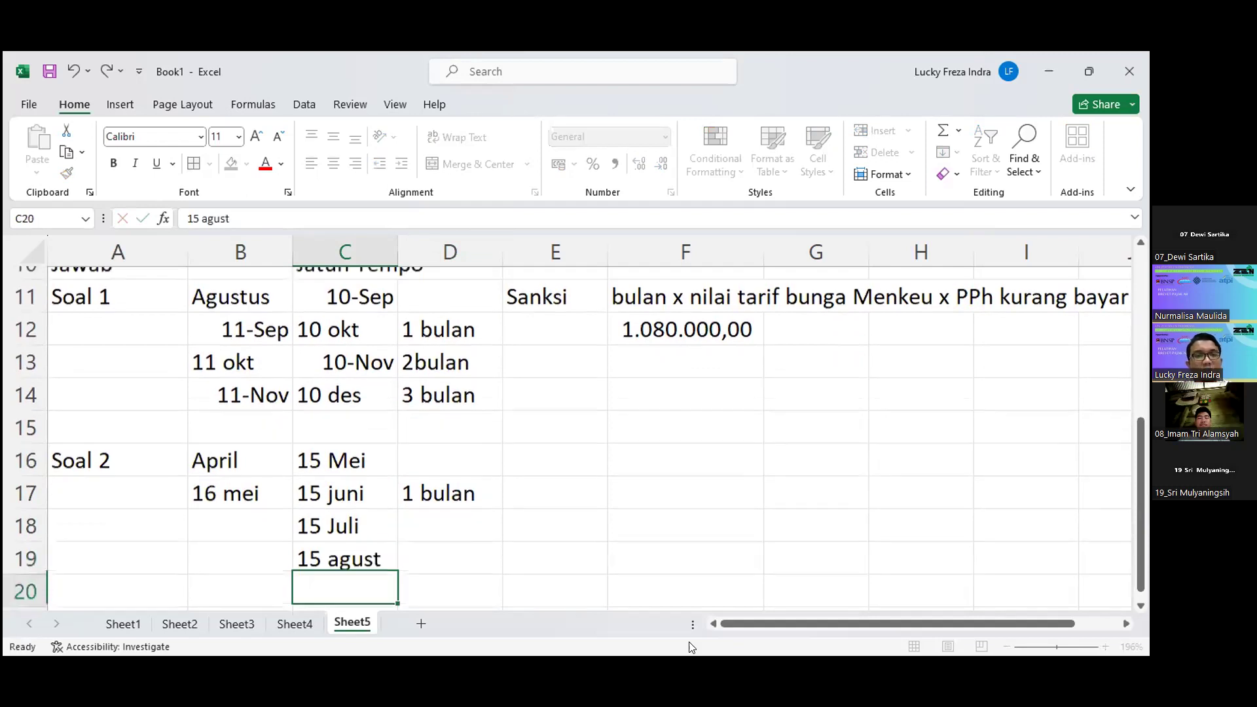
type("15 sept")
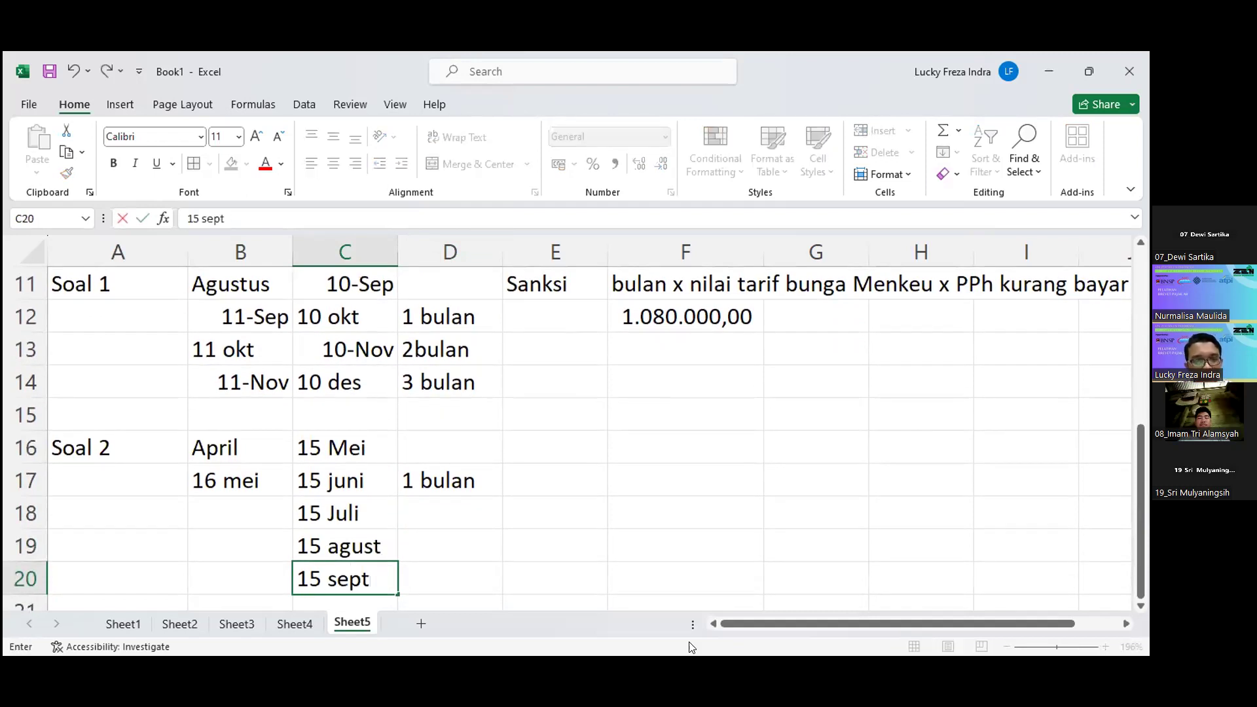
key("Return")
type("15 okt")
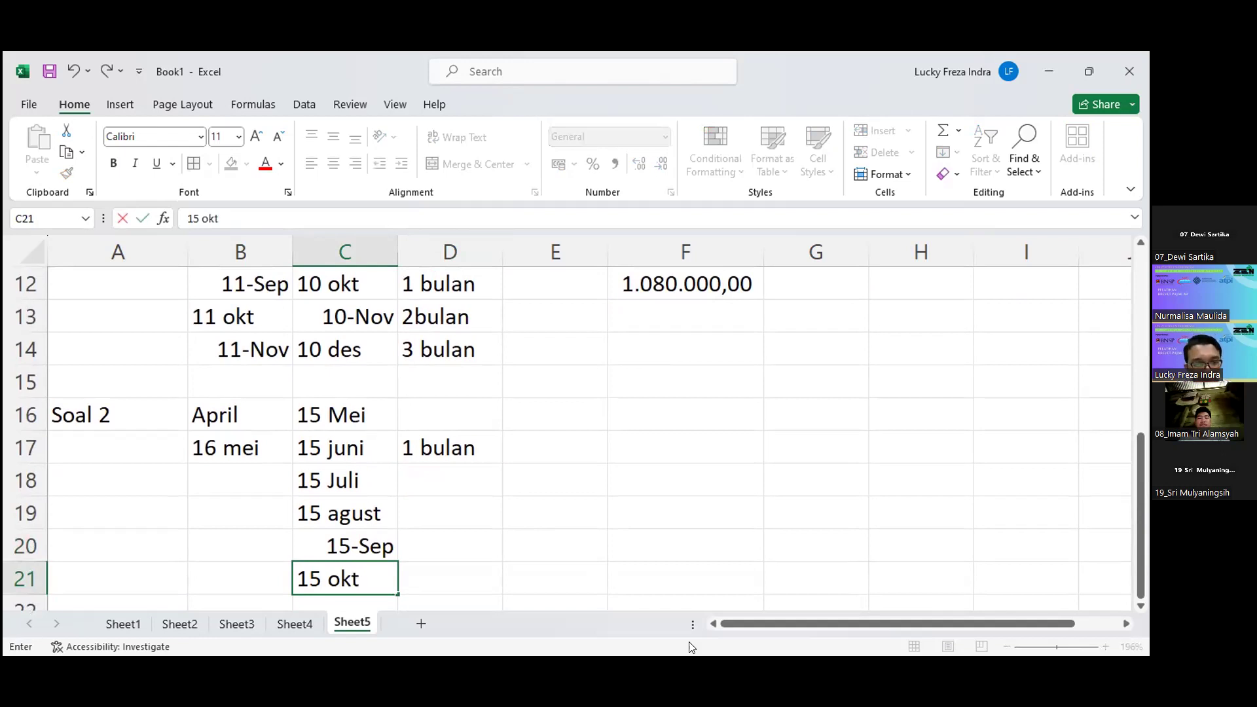
key("Return")
type("15 nov")
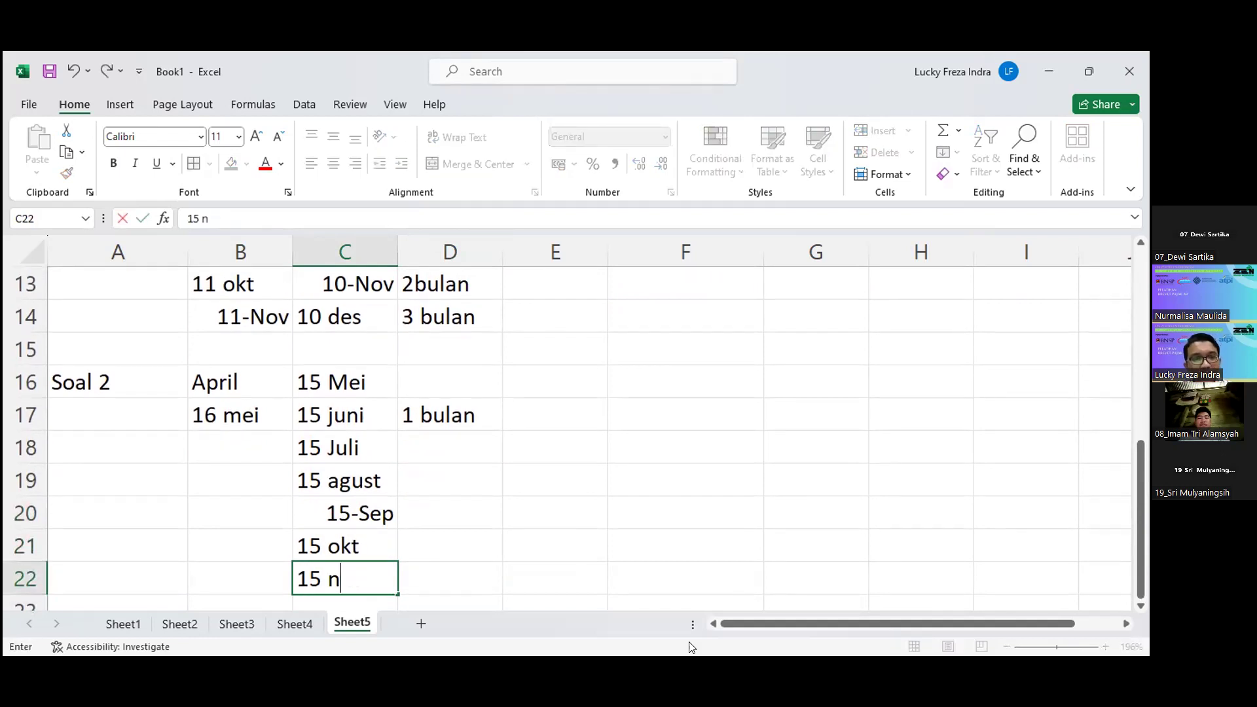
key("Left")
Number the months 2 through 6 in D18:D22.
key("Up")
key("Up")
key("Right")
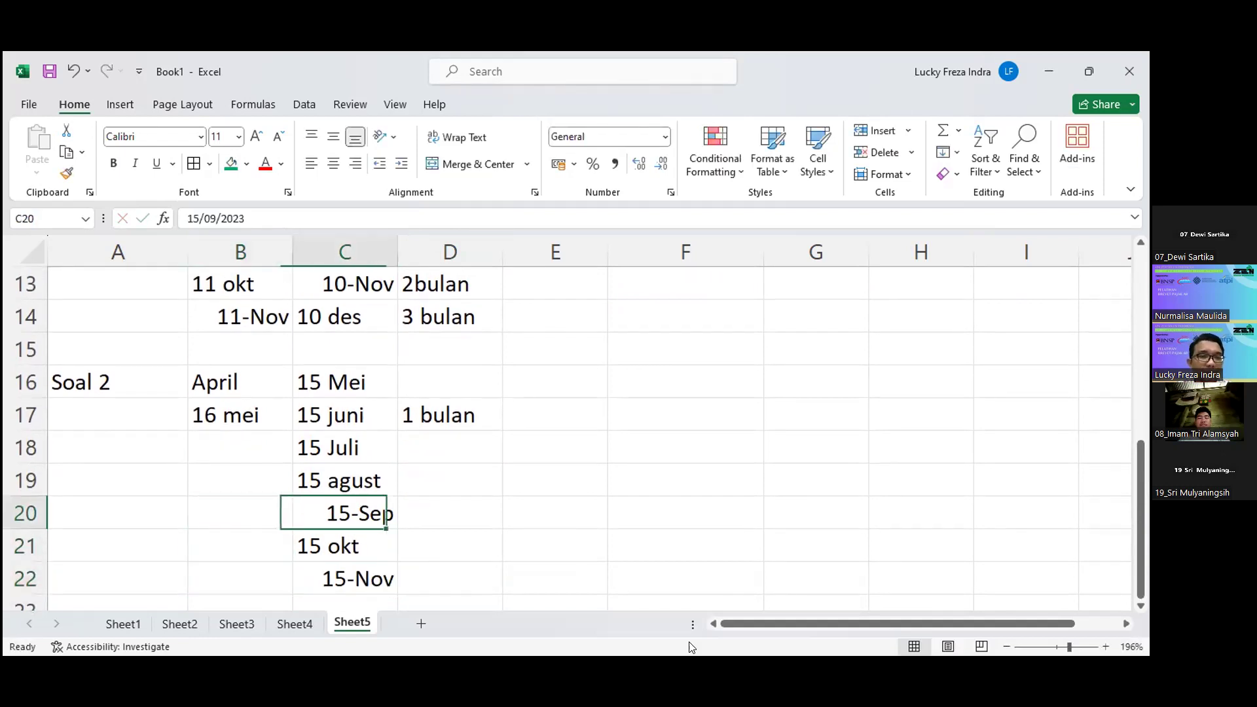
key("Right")
key("Up")
key("Up")
type("2")
key("Return")
type("3")
key("Return")
type("4")
key("Return")
type("5")
key("Return")
type("6")
key("Return")
Add the 16 Nov payment date in B23 with month count 7.
key("Left")
key("Left")
type("16 nov")
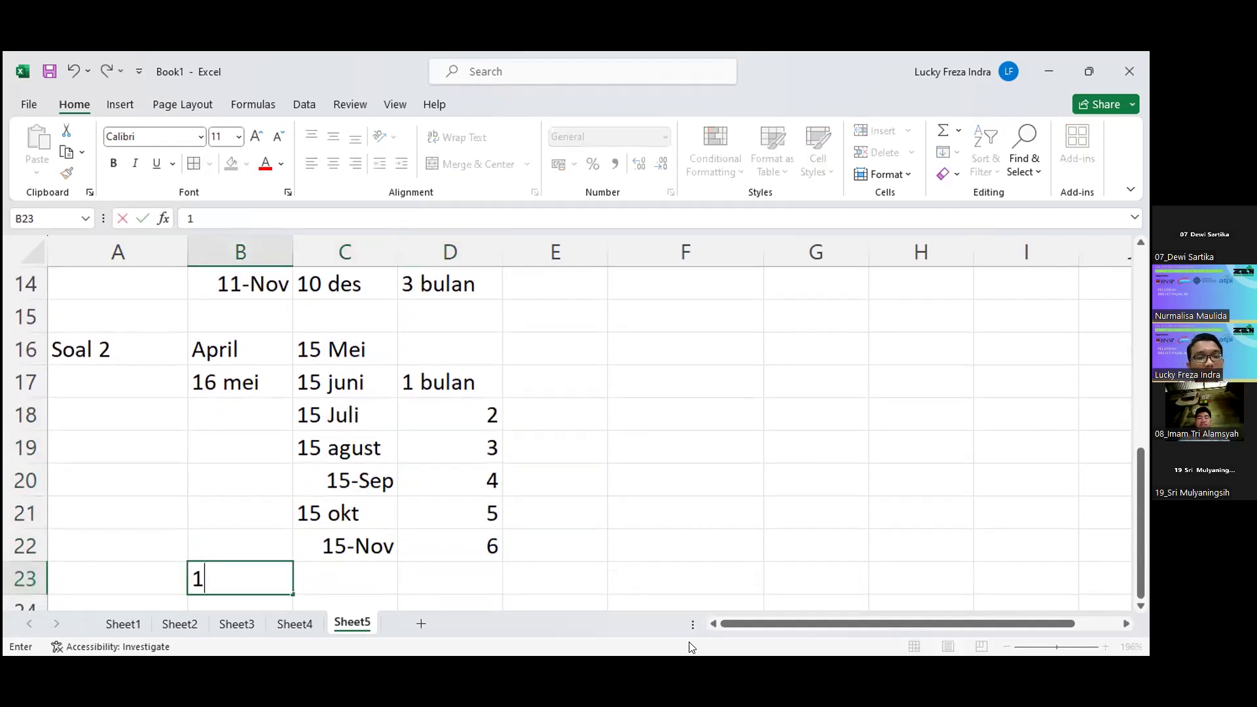
key("Right")
key("Right")
key("Right")
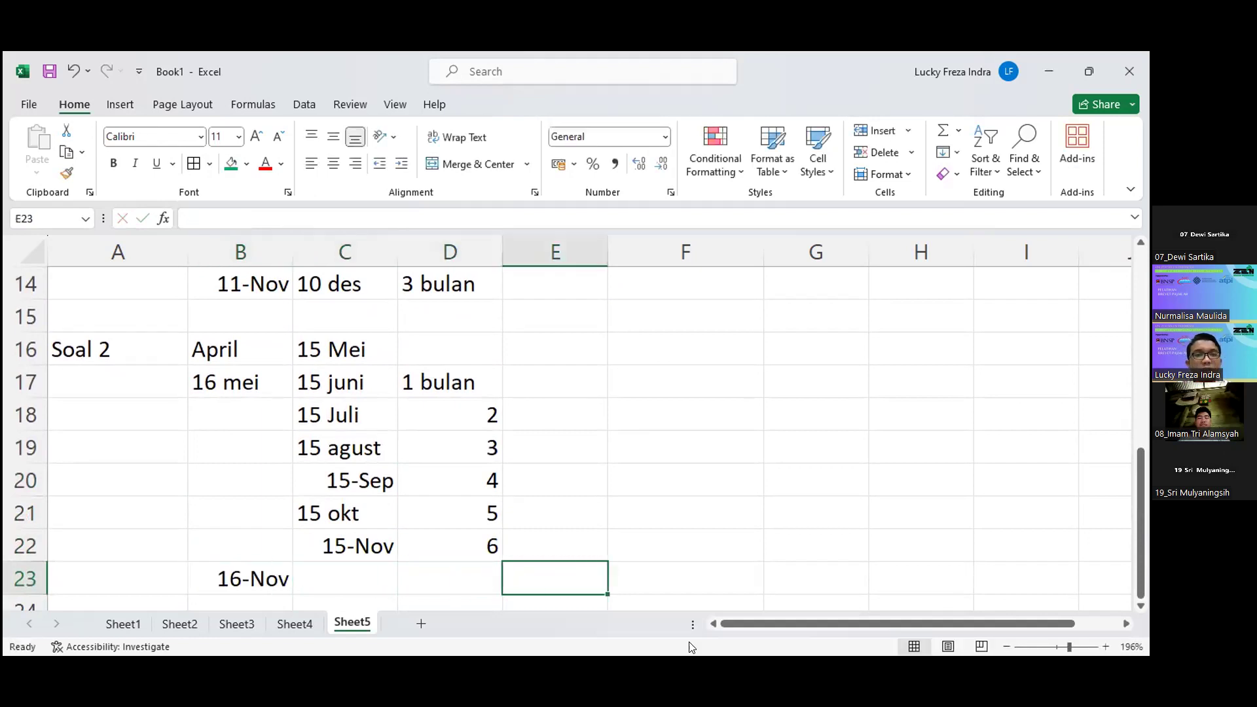
key("Left")
type("7")
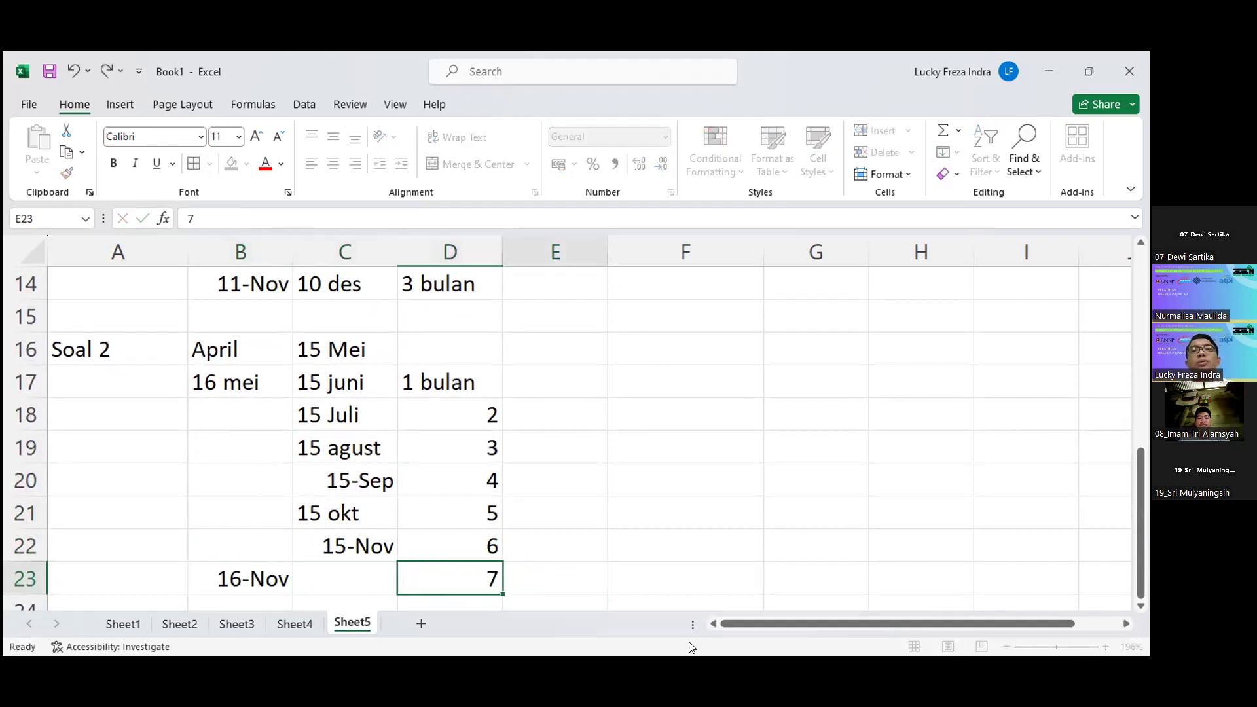
key("Right")
key("Right")
key("Up")
key("Up")
key("Up")
key("Up")
key("Up")
key("Up")
key("Up")
key("Up")
key("Up")
key("Up")
key("Up")
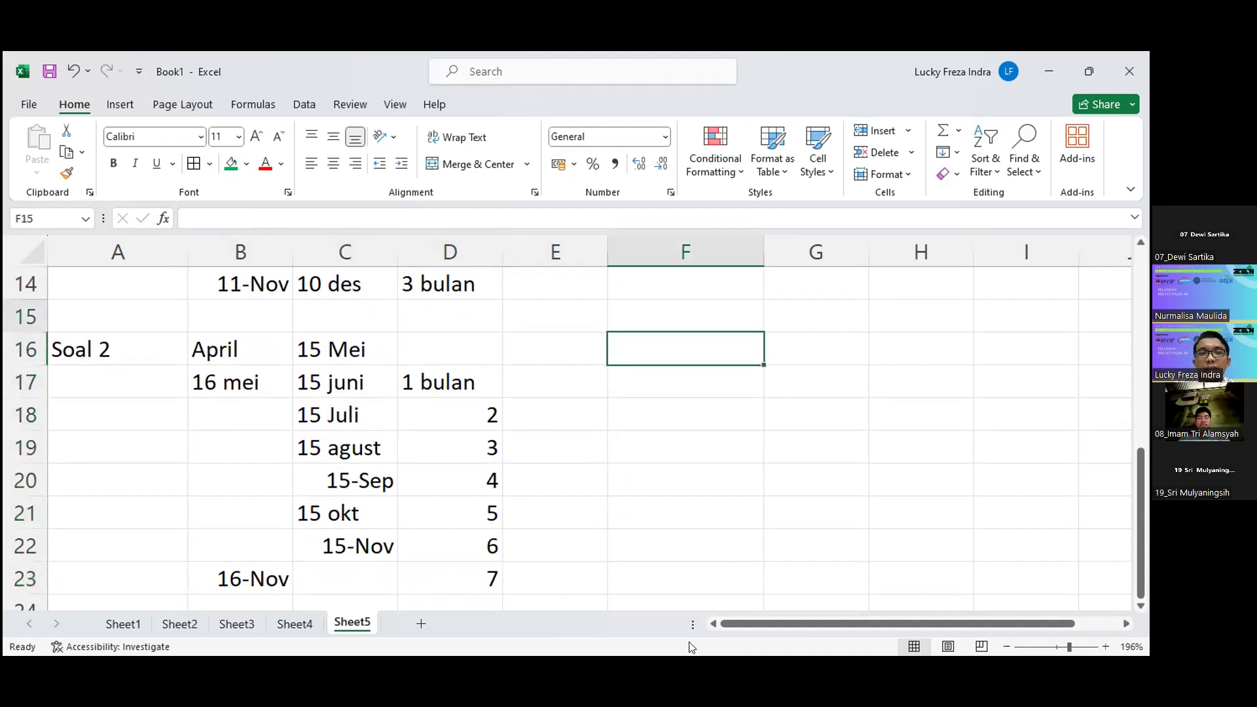
Type the label 'Sanksi' in E16 and the description 'bulan x tarif bunga menkeu x PPh Kurang bayar' in F16.
key("Up")
key("Down")
key("Down")
key("Down")
key("Down")
key("Down")
key("Down")
key("Left")
key("Up")
type("Sanksi")
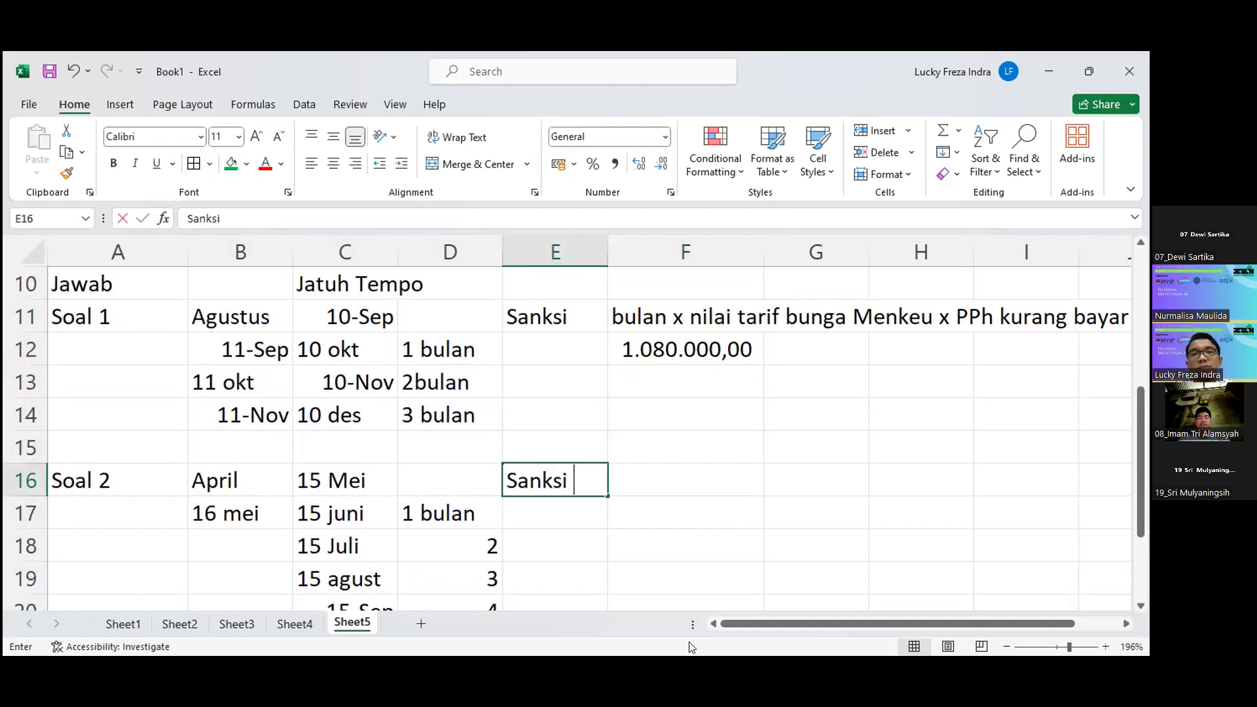
key("Tab")
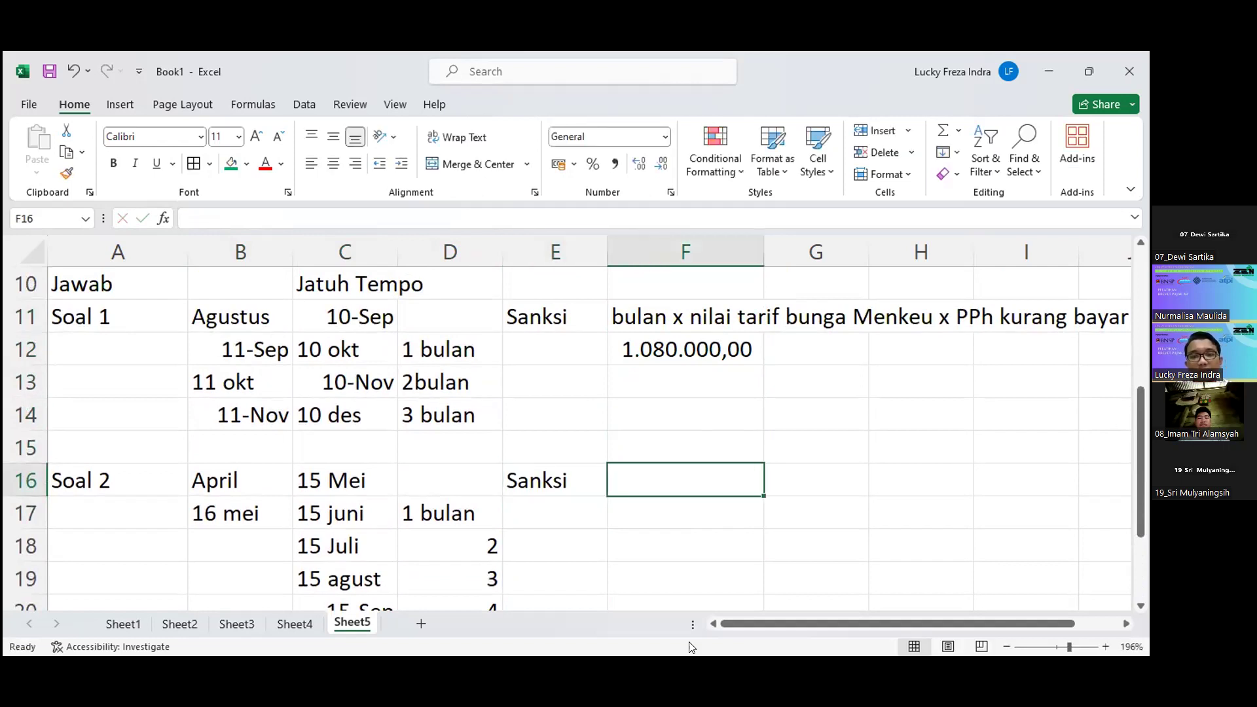
type("bulan ")
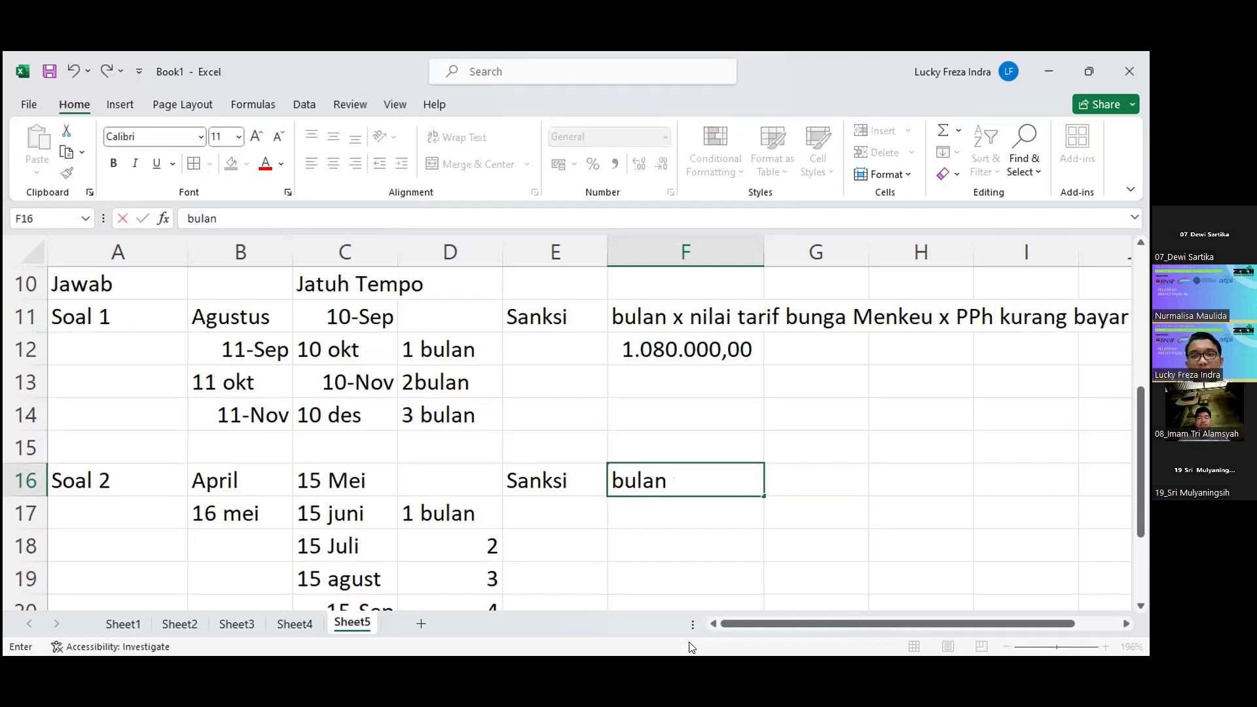
type("x tarif bung")
key("BackSpace")
key("BackSpace")
key("BackSpace")
type("bunga menkeu x PPh Kurang bayar")
key("Return")
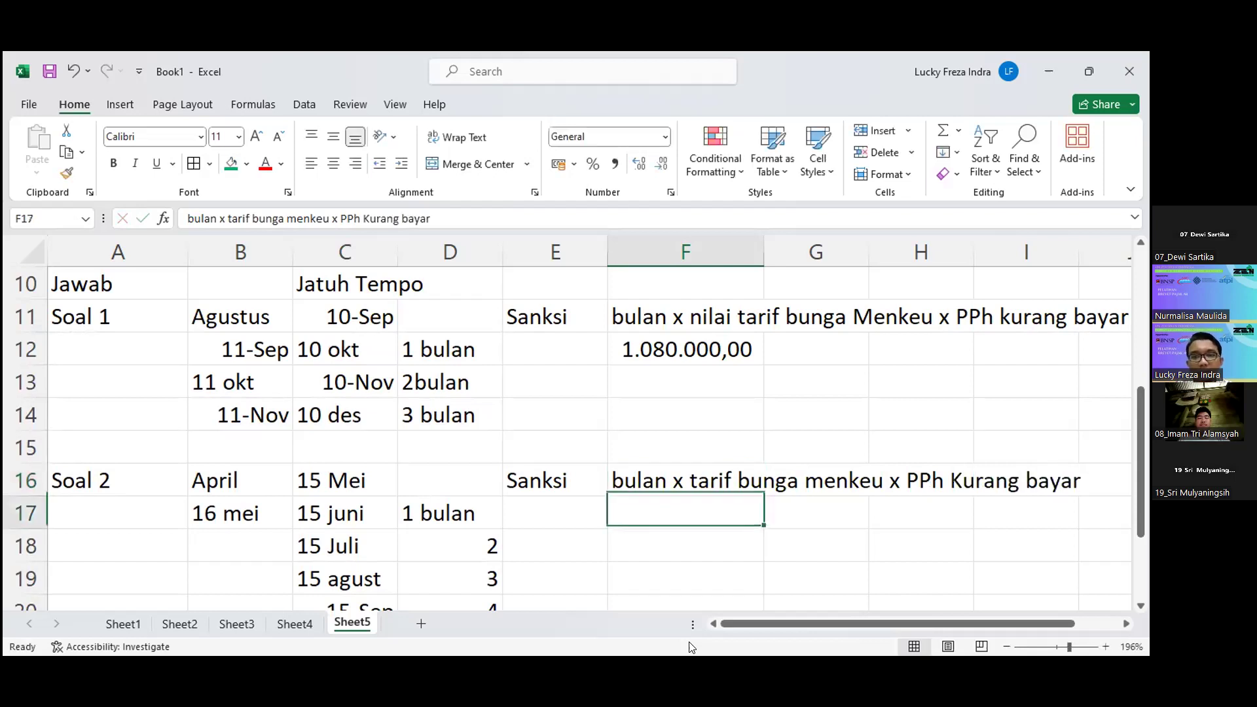
Enter =6*0,98%*10000000 in F17 and format the 588.000,00 result with Comma Style.
type("=")
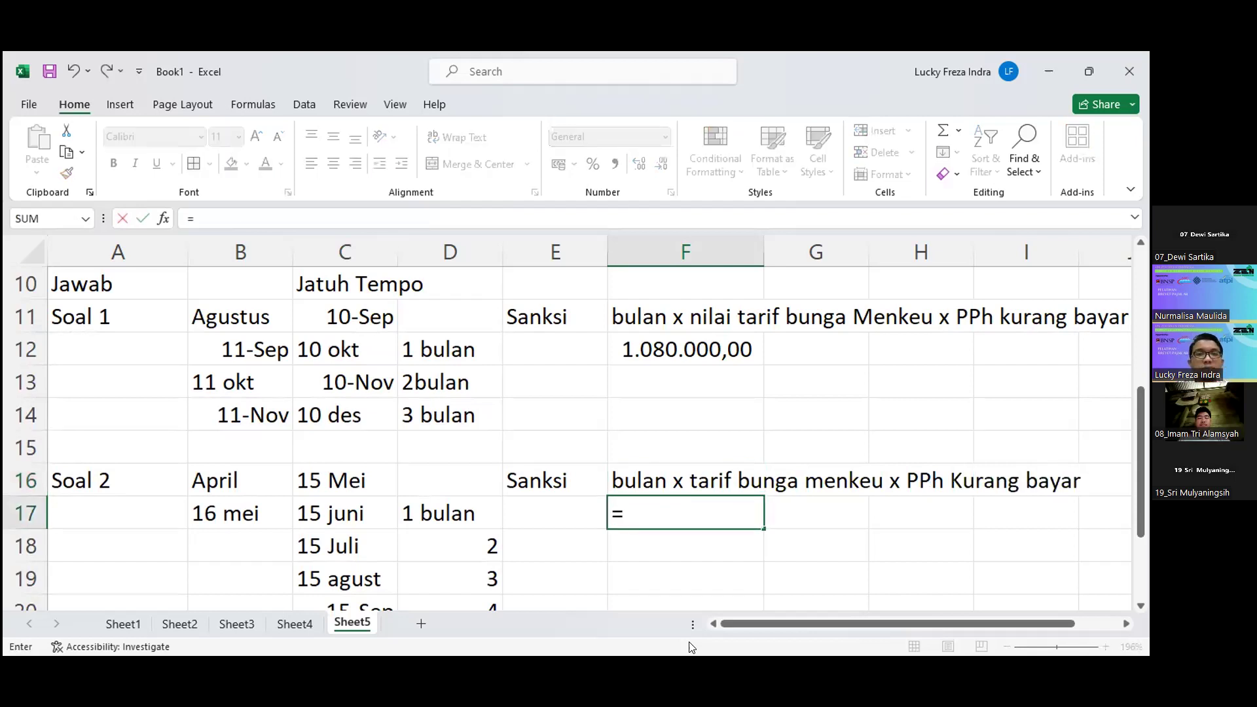
type("6")
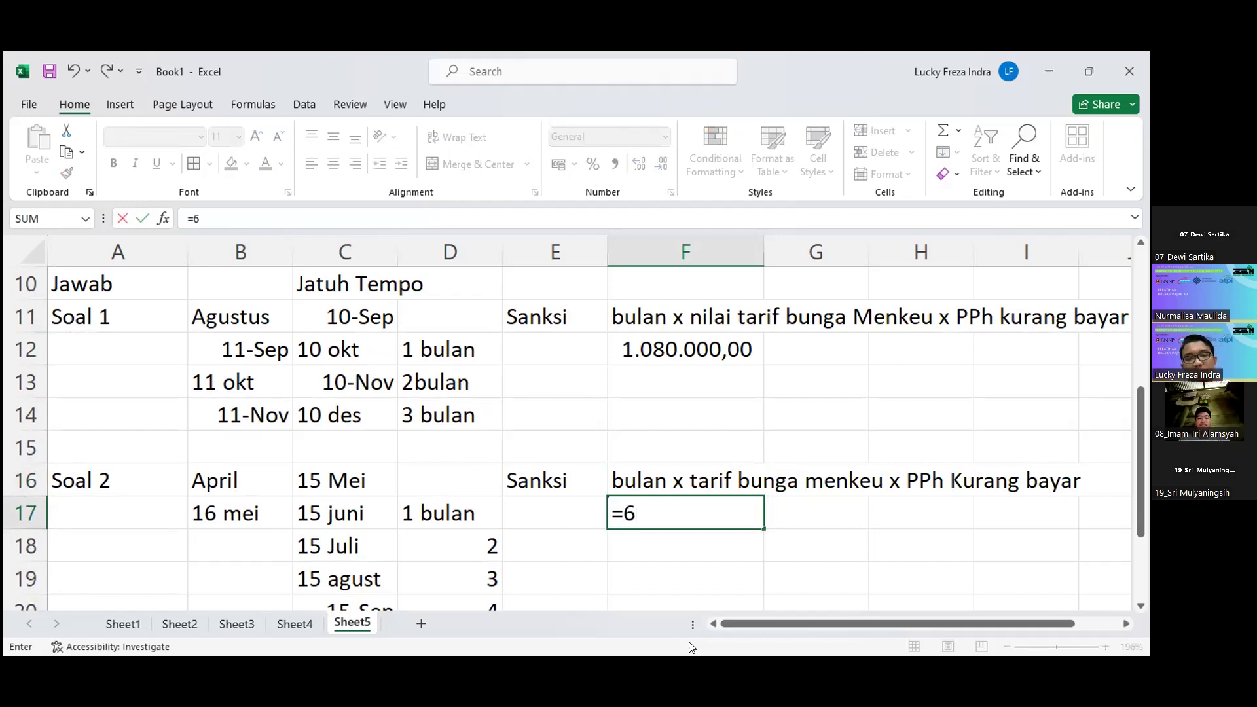
type("*")
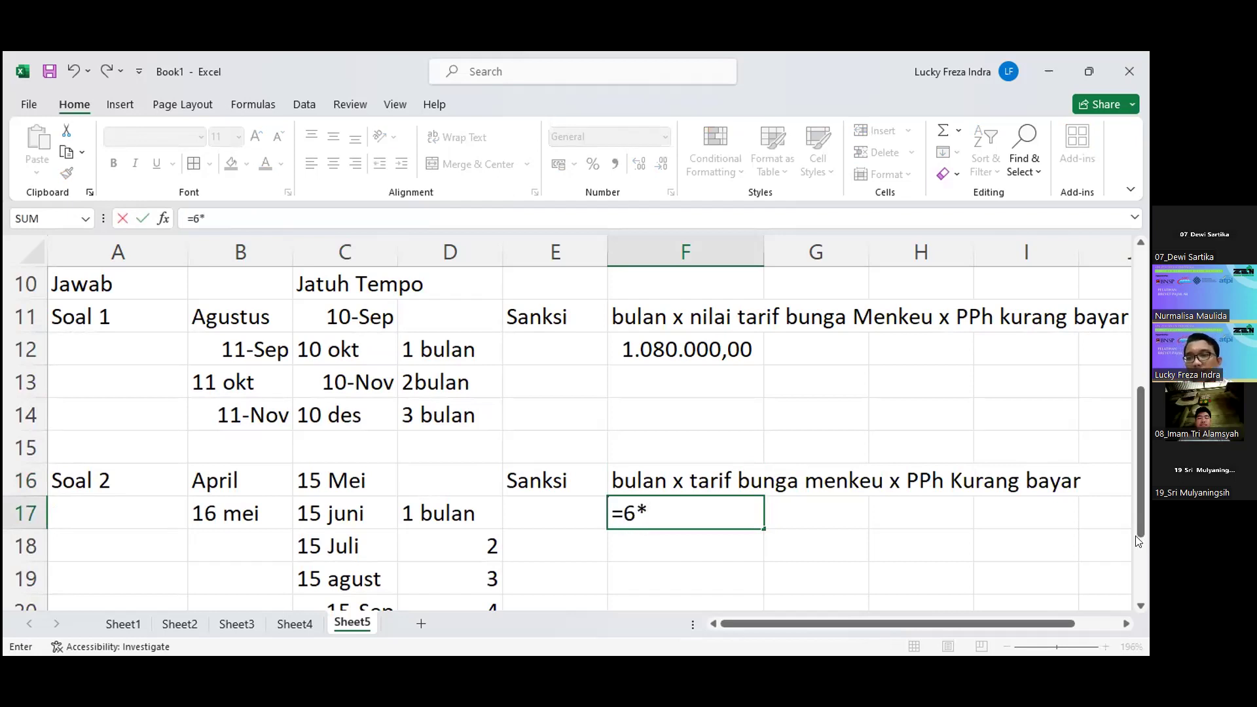
left_click_drag(1137, 529, 1146, 483)
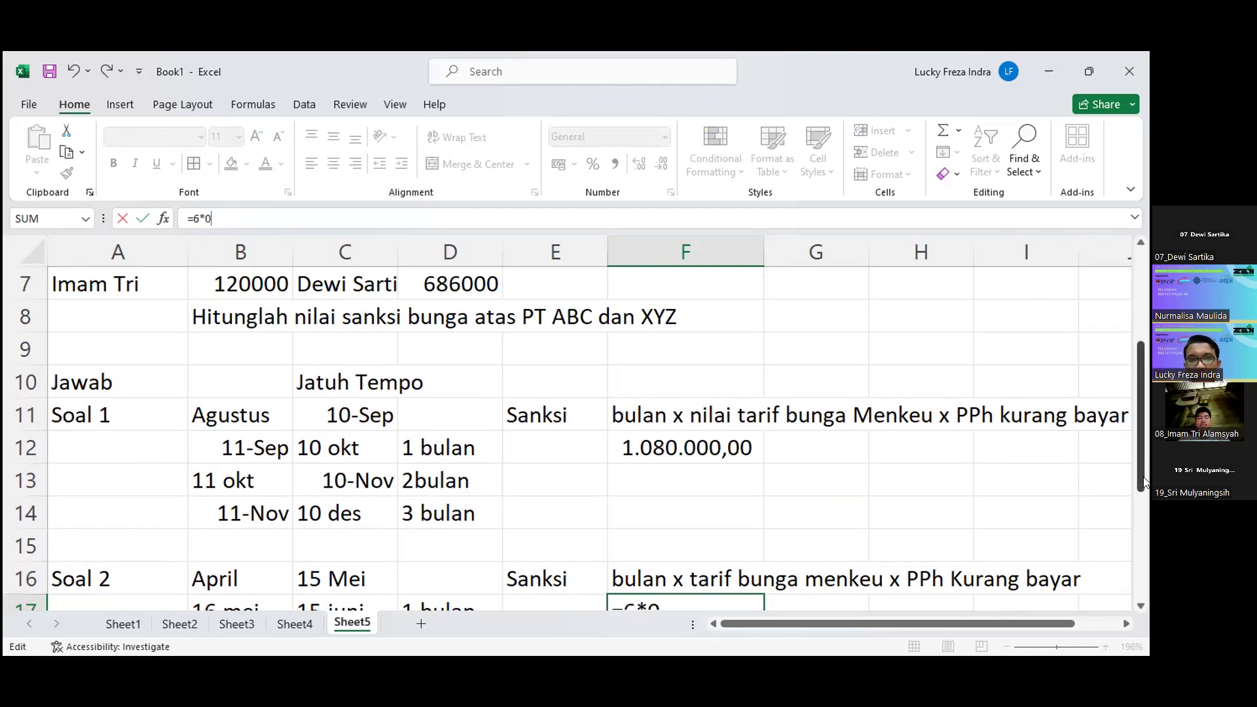
left_click_drag(1138, 462, 1139, 478)
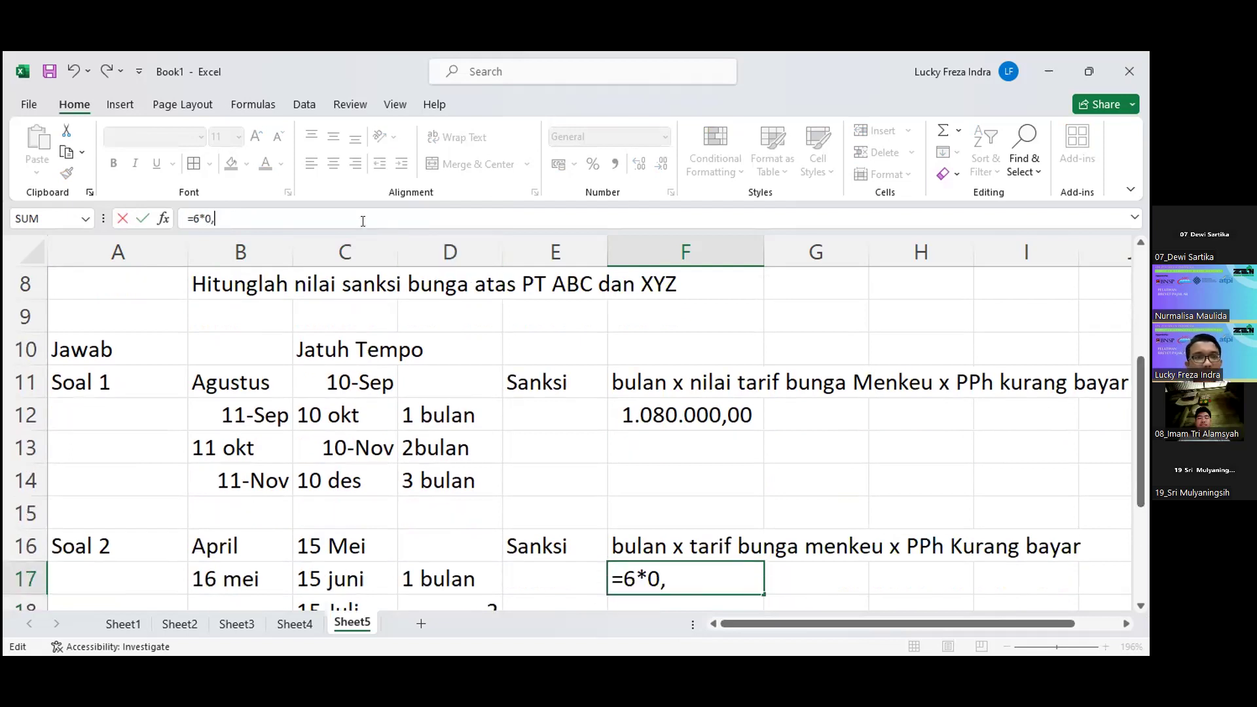
type("98")
type("*10")
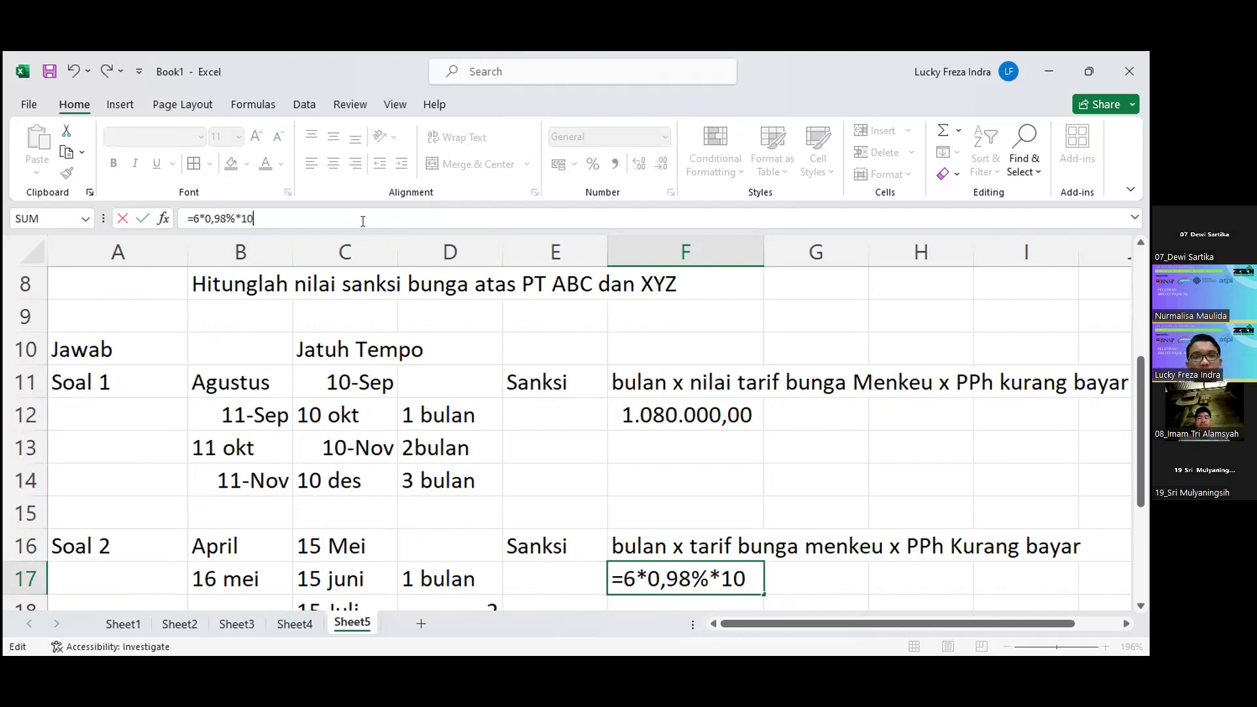
type("0000000")
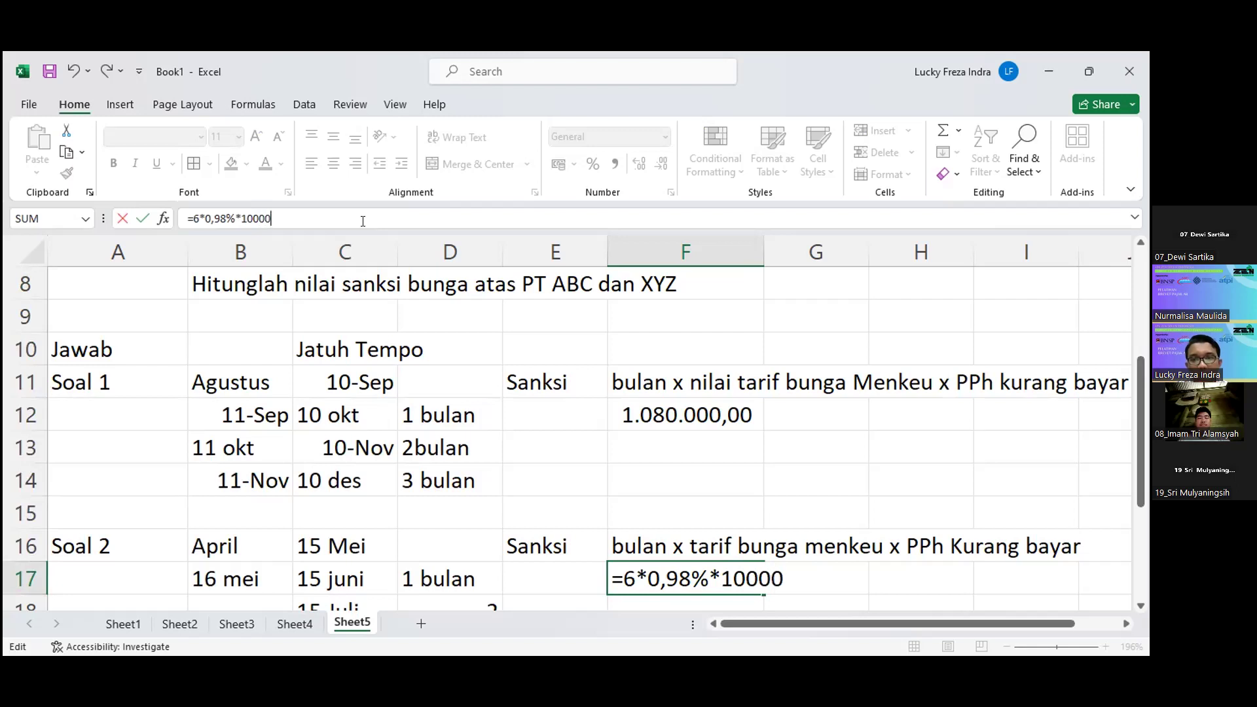
key("Return")
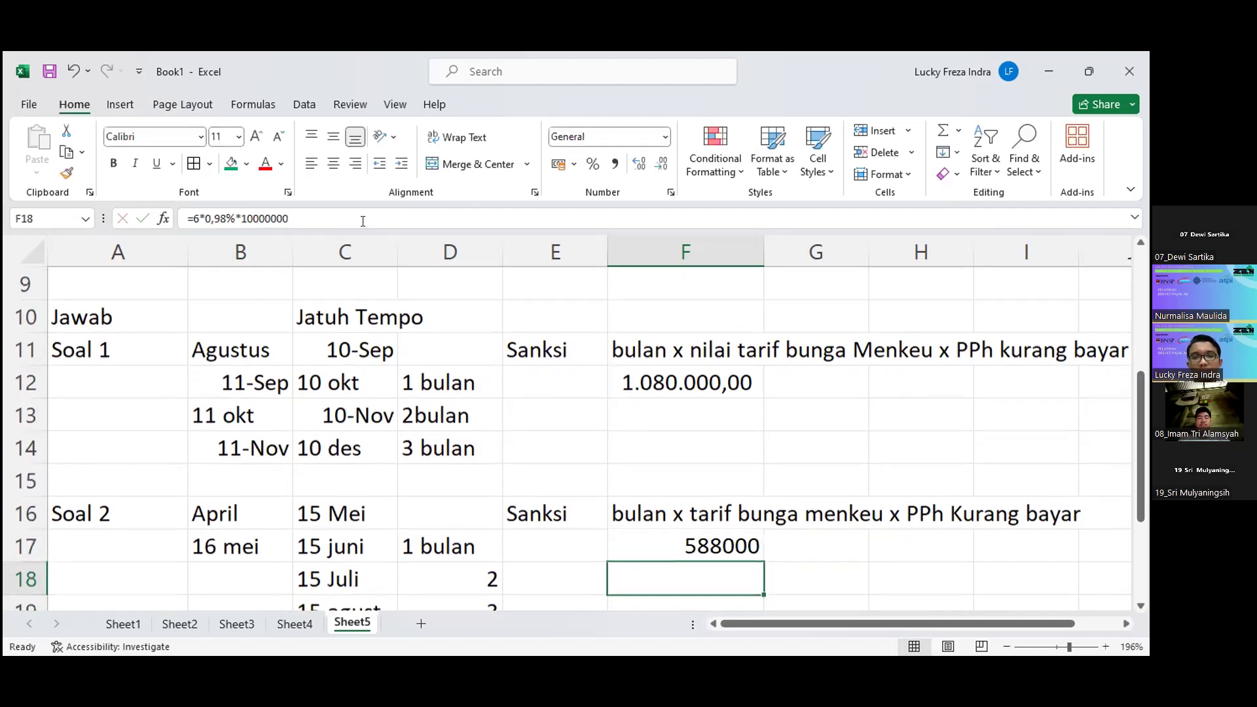
key("Up")
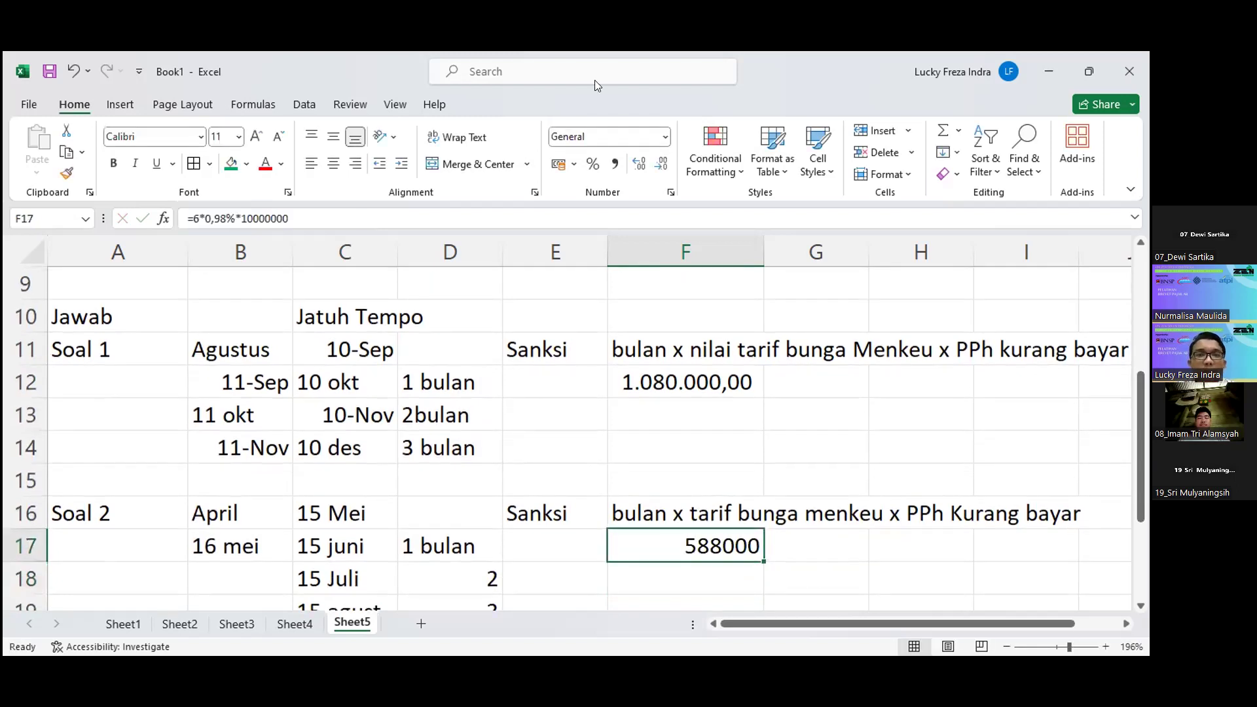
left_click(615, 164)
left_click(753, 407)
key("Up")
key("ctrl+Up")
key("ctrl+Up")
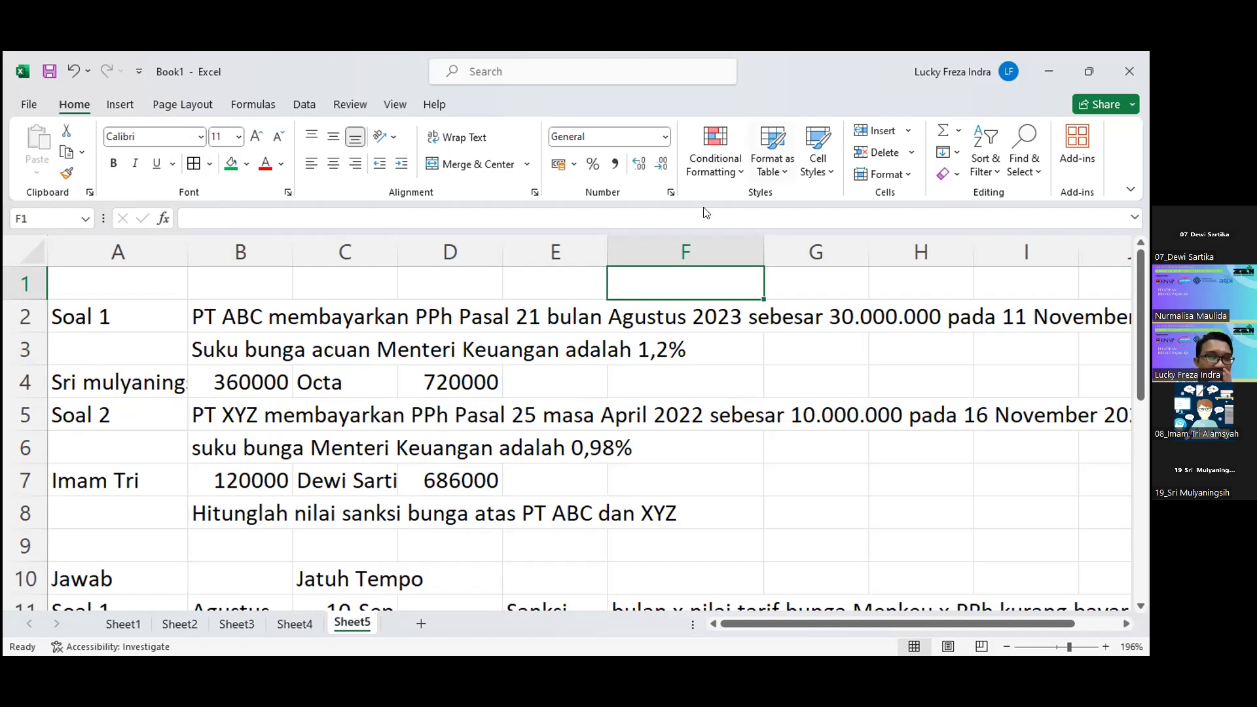
left_click(466, 382)
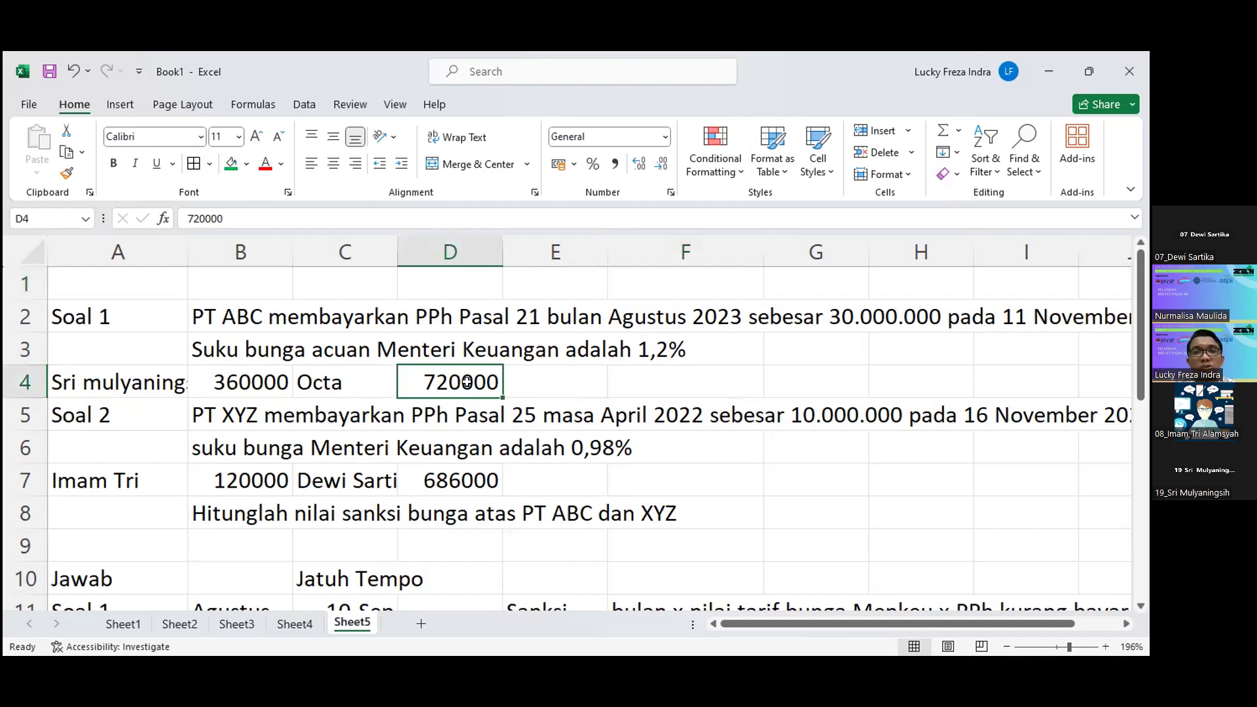
key("Down")
key("Down")
key("Down")
key("Down")
key("Down")
key("Down")
key("Down")
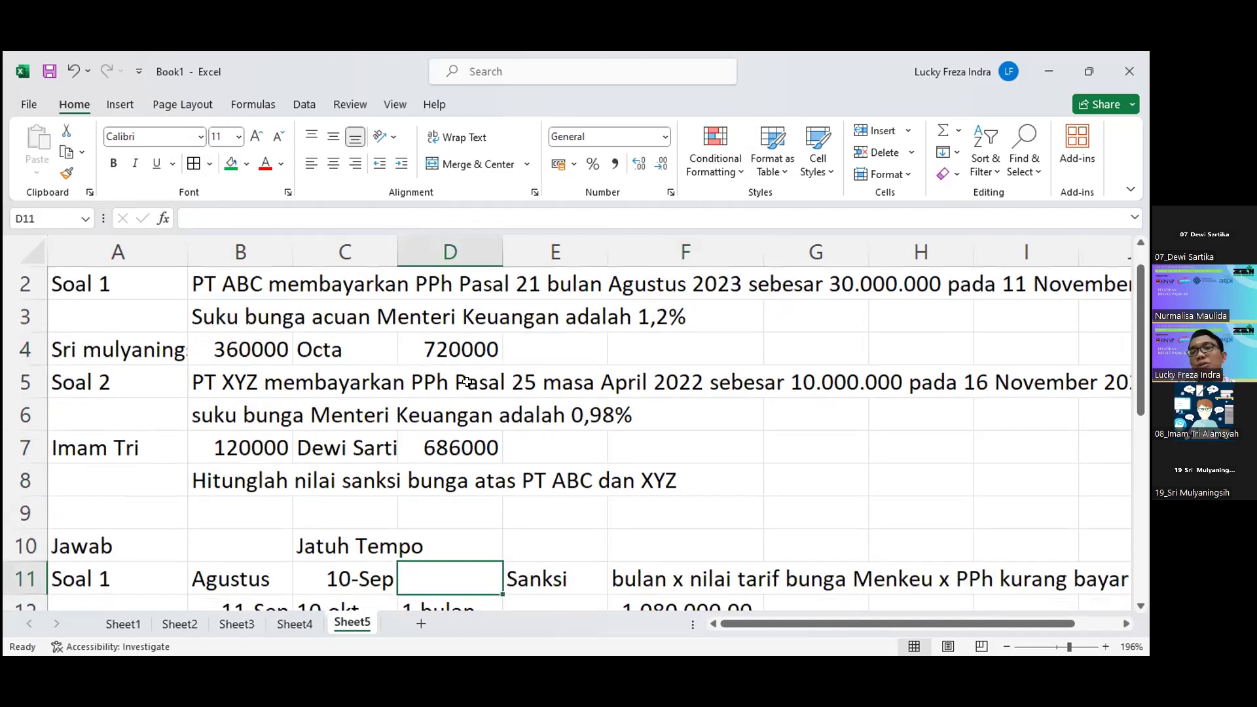
key("Down")
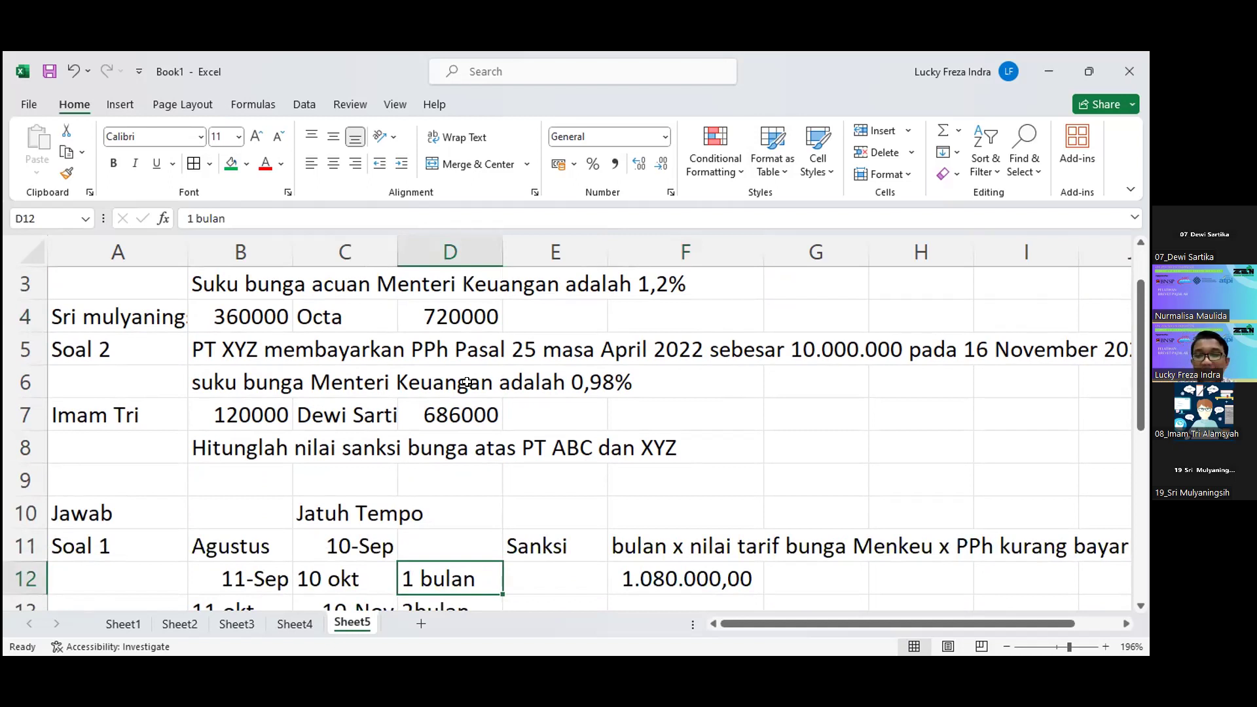
key("Right")
key("Right")
key("Down")
key("Down")
key("Down")
key("Down")
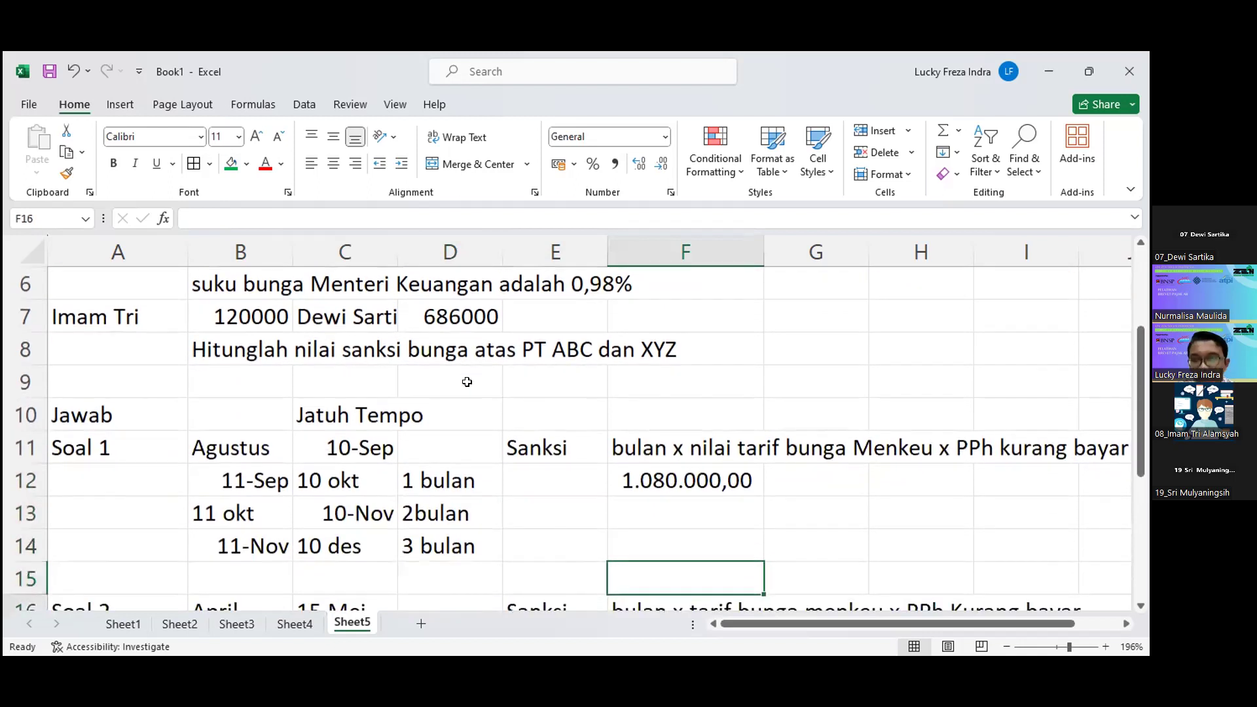
key("Down")
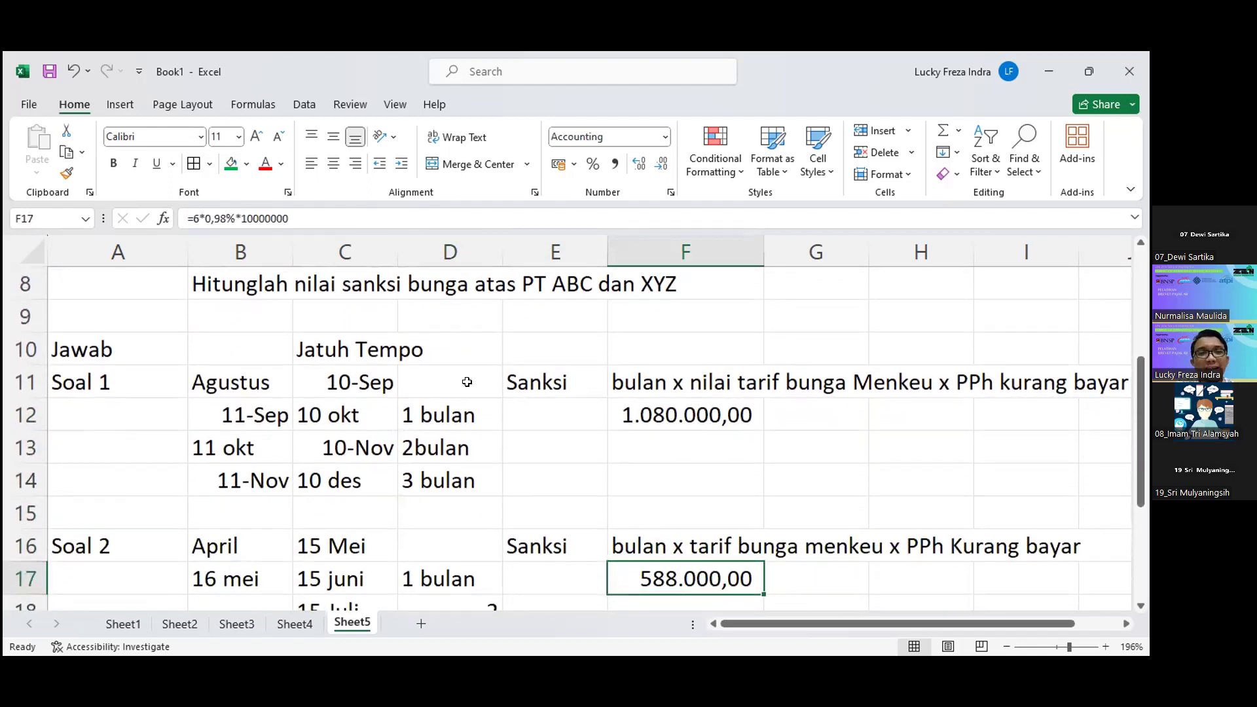
key("Left")
key("Left")
key("Left")
key("Left")
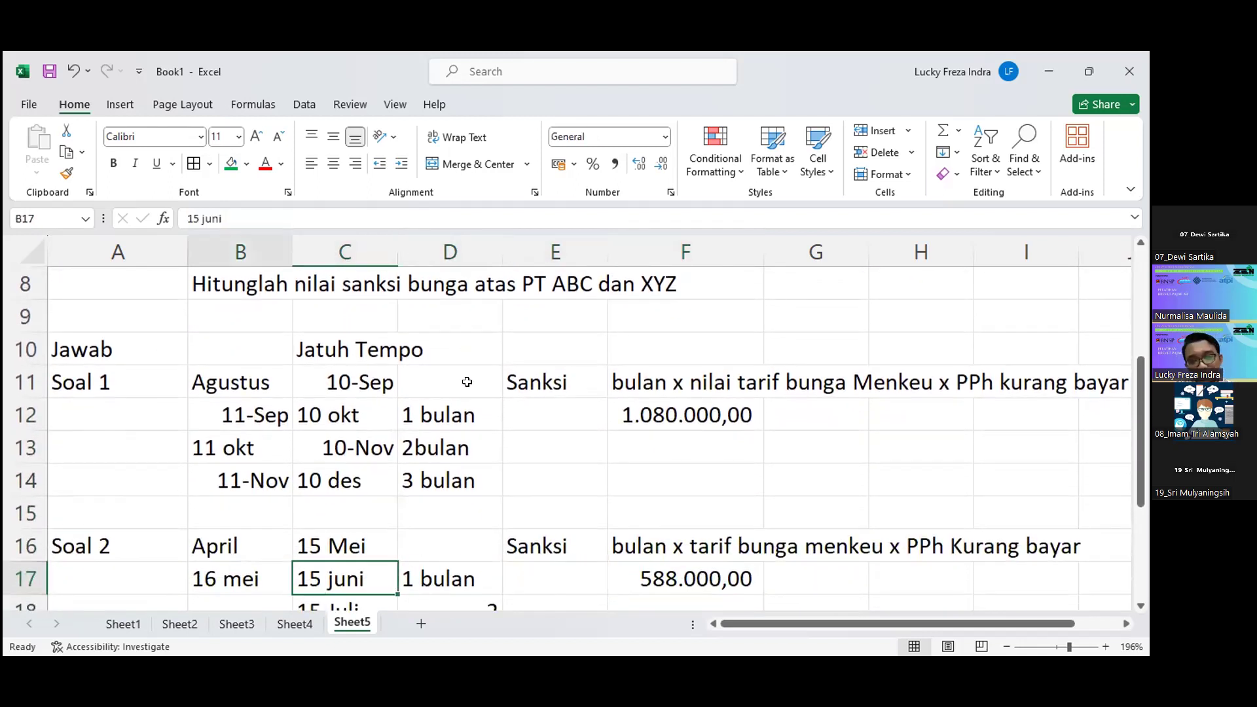
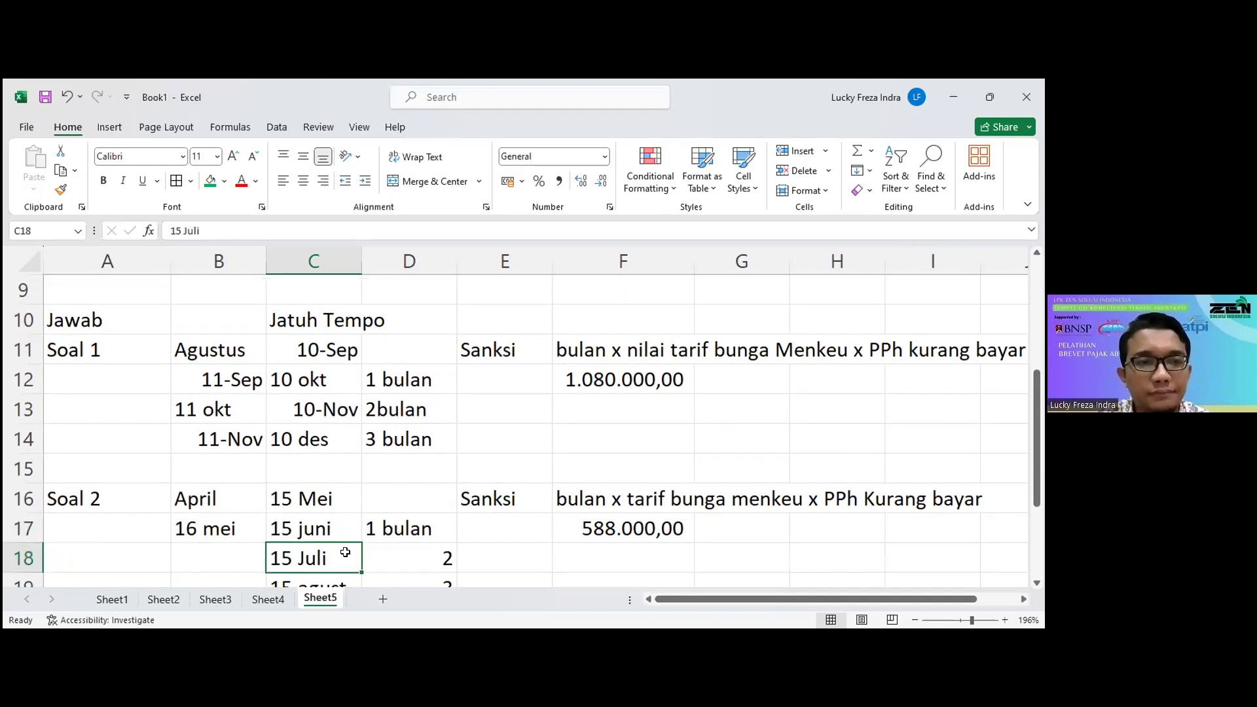
Enter the headings Pengangsuran in A25 and Penundaan in A33.
type("an")
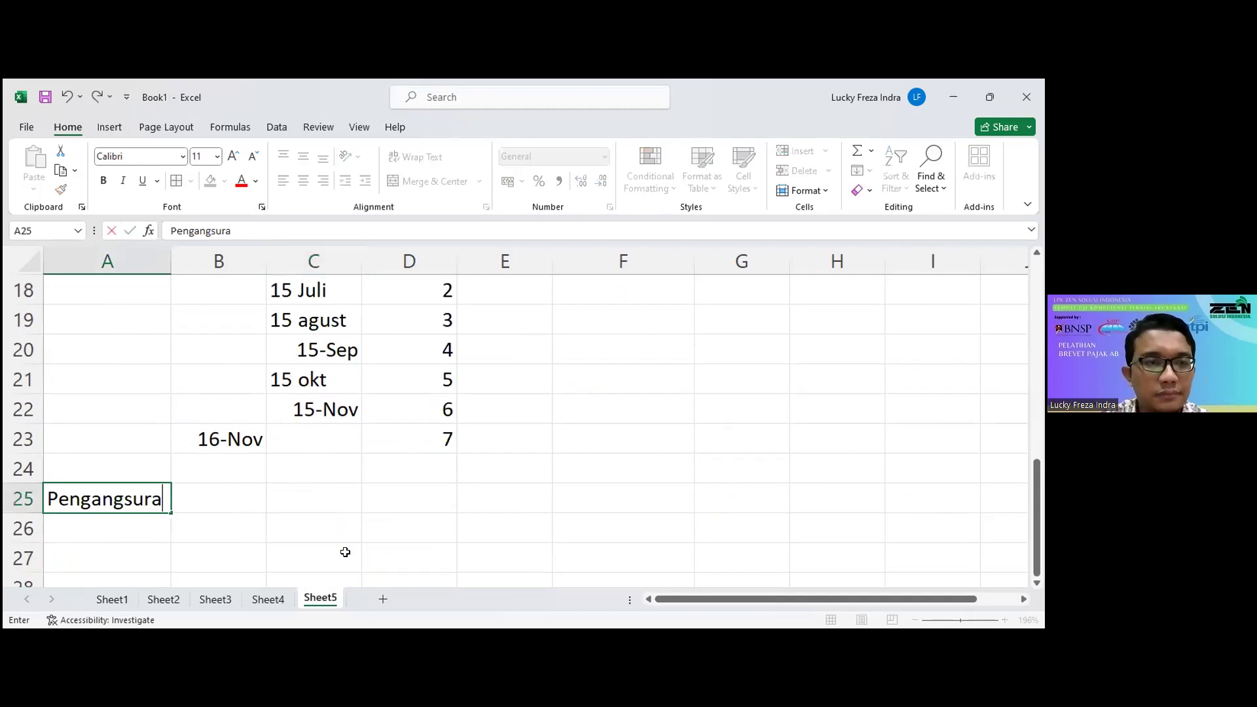
key("Return")
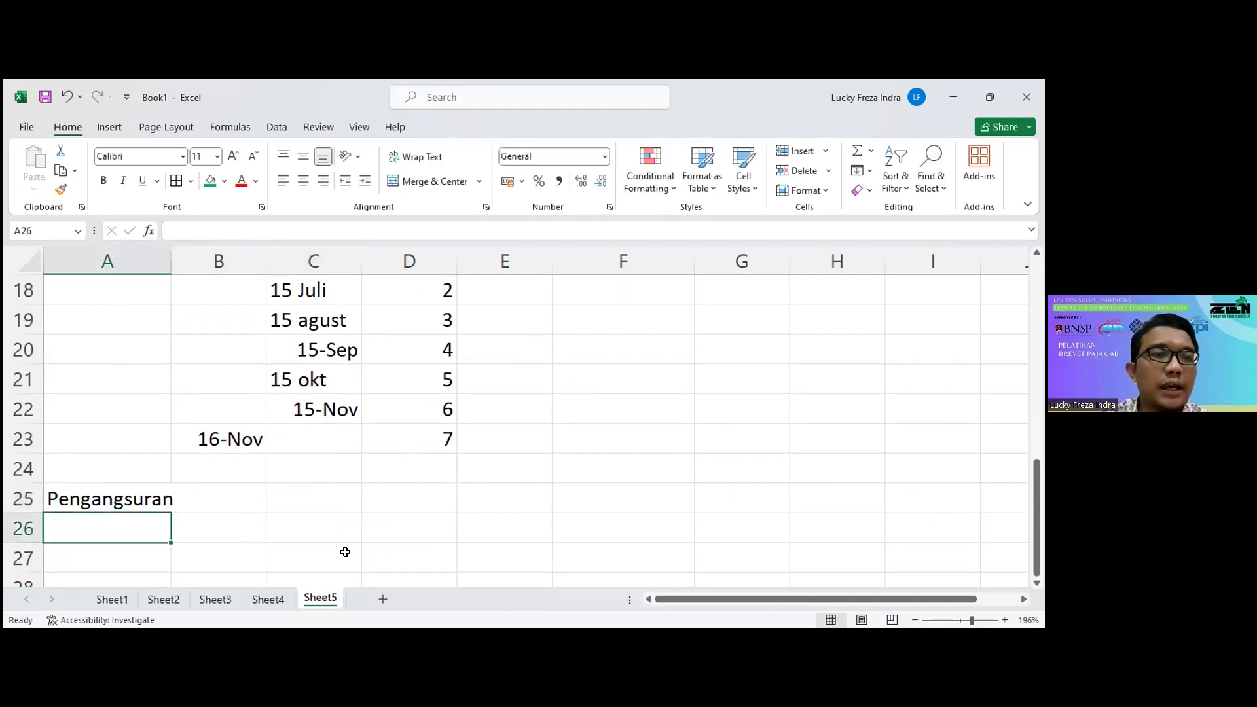
key("Return")
key("Return")
key("Return")
key("Return")
key("Return")
key("Return")
key("Return")
type("Penung")
key("BackSpace")
type("daa")
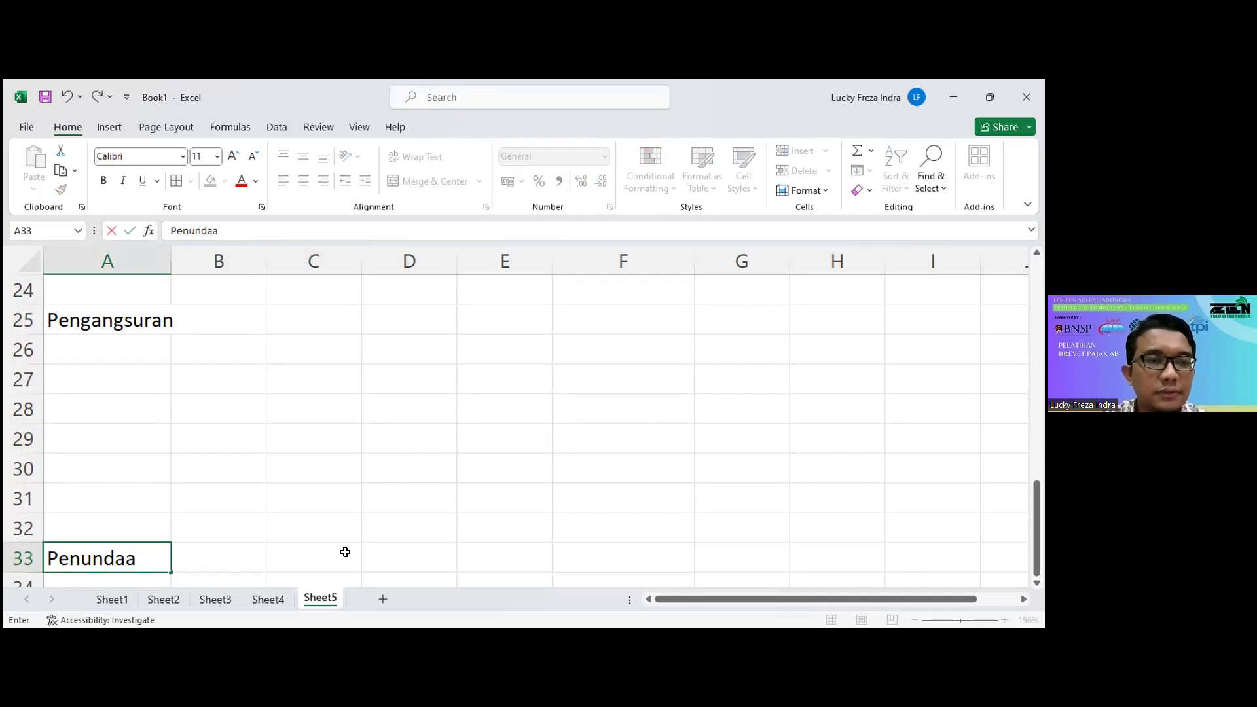
type("n")
key("Up")
key("Up")
key("Up")
key("Up")
key("Up")
key("Up")
key("Up")
key("Up")
key("Up")
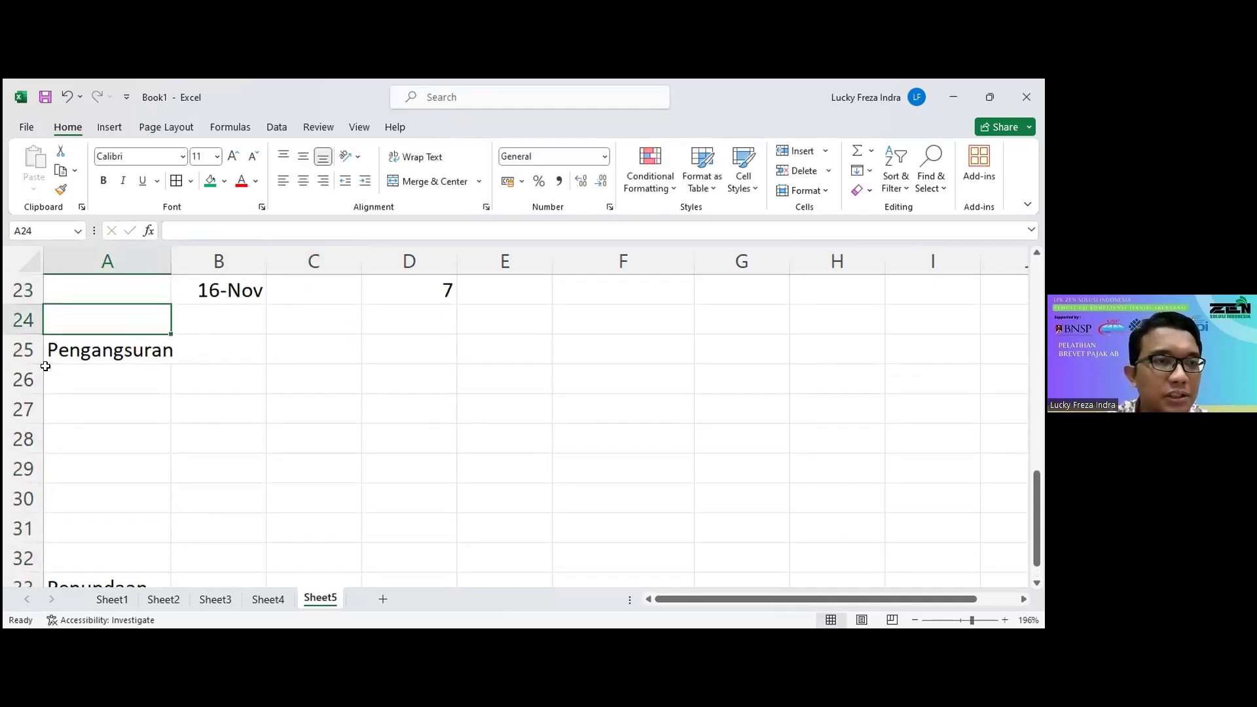
Insert a blank row above Pengangsuran and enter 'Tarif suku bunga menkeu 2%' in B25.
left_click(19, 347)
right_click(19, 348)
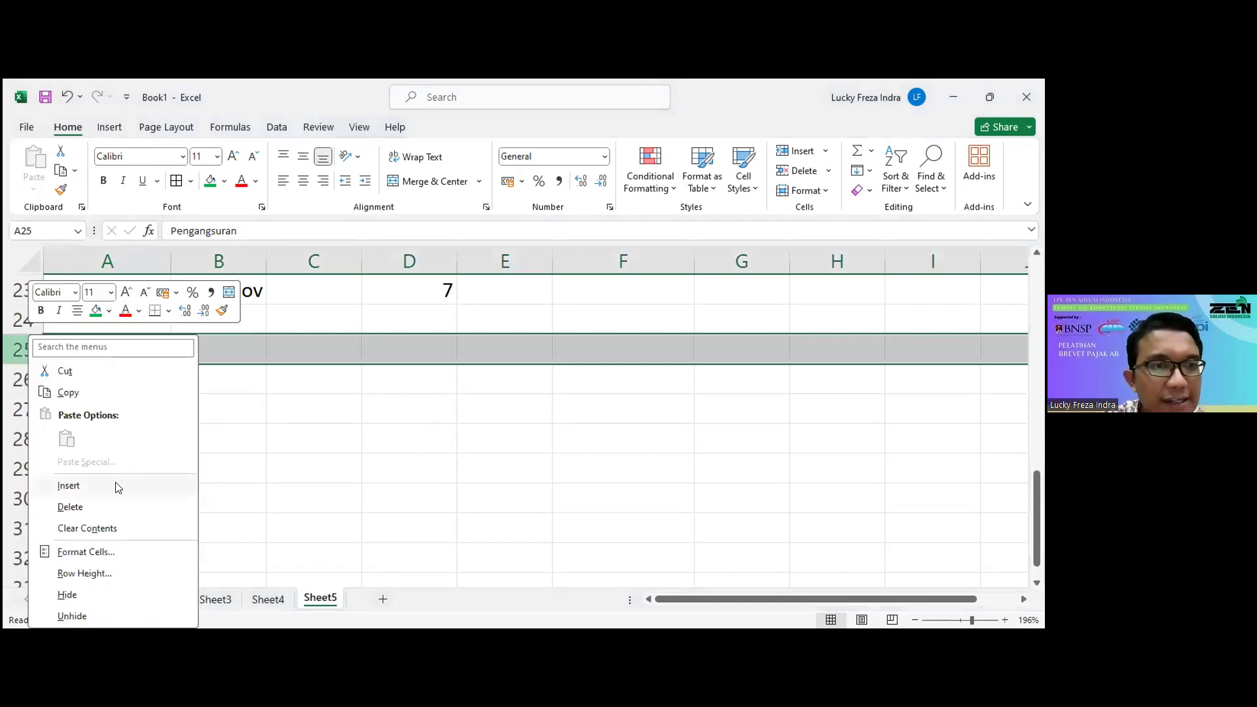
left_click(116, 487)
left_click(119, 343)
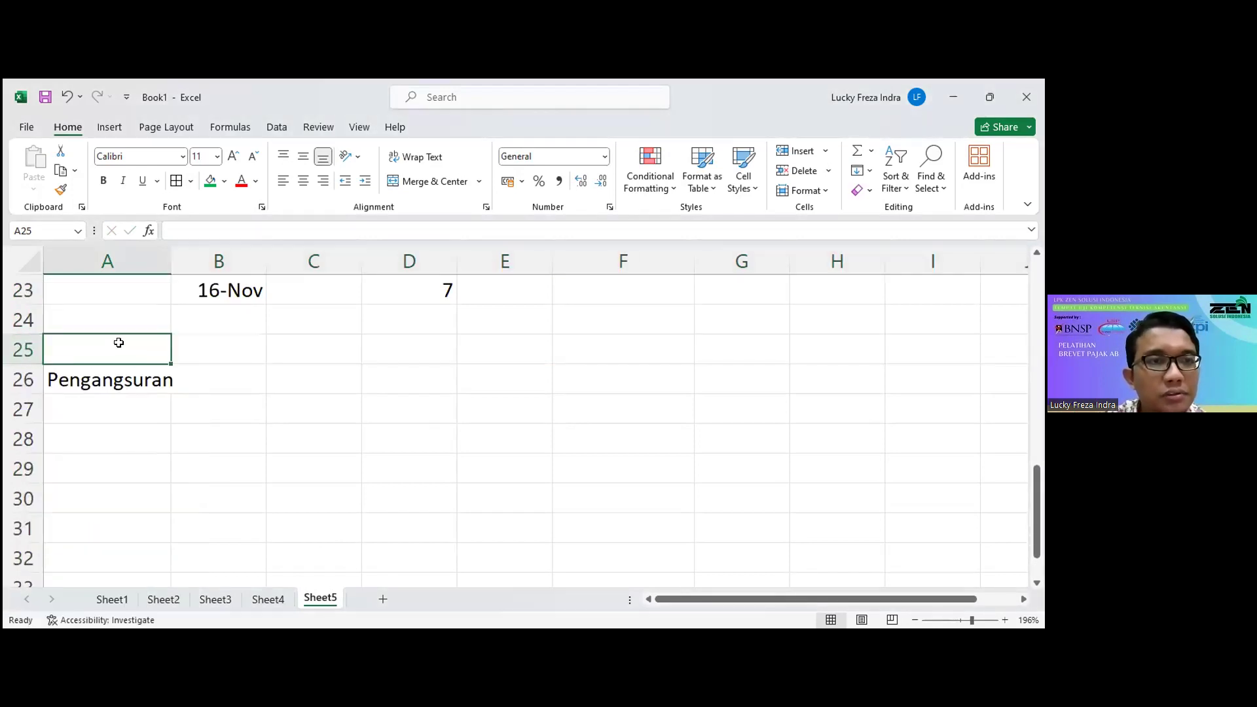
key("Right")
type("Tari")
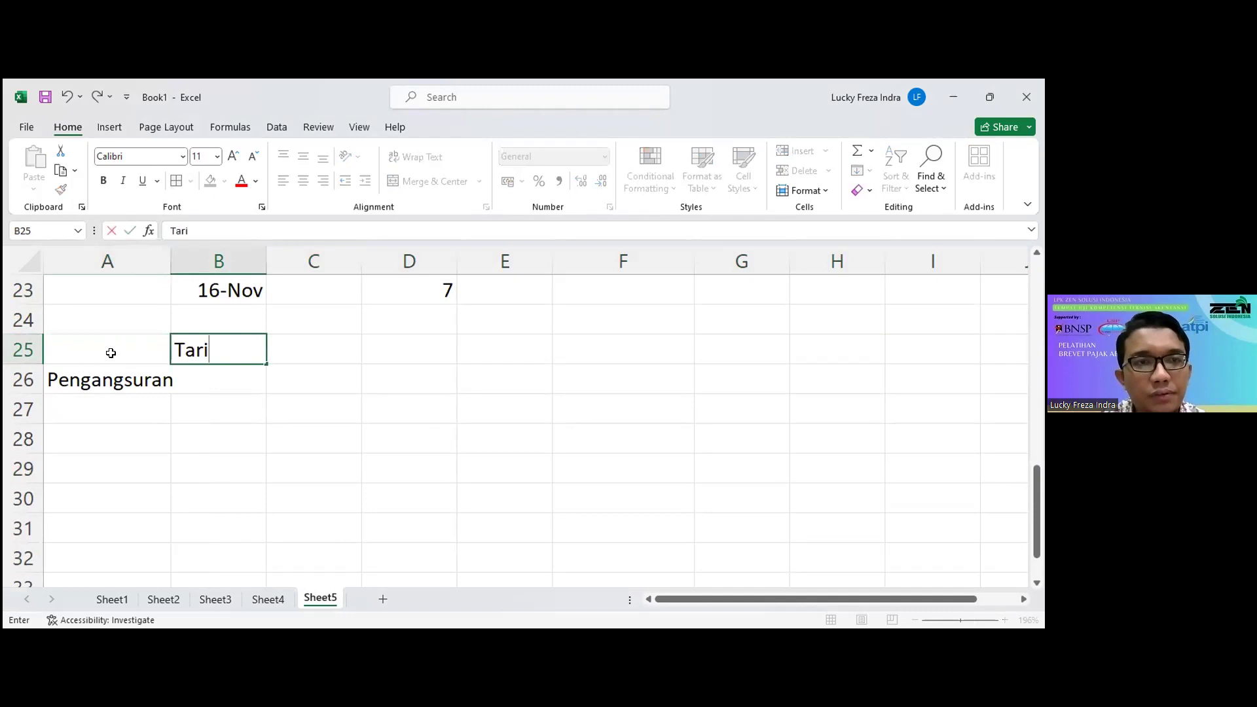
type("f suku b")
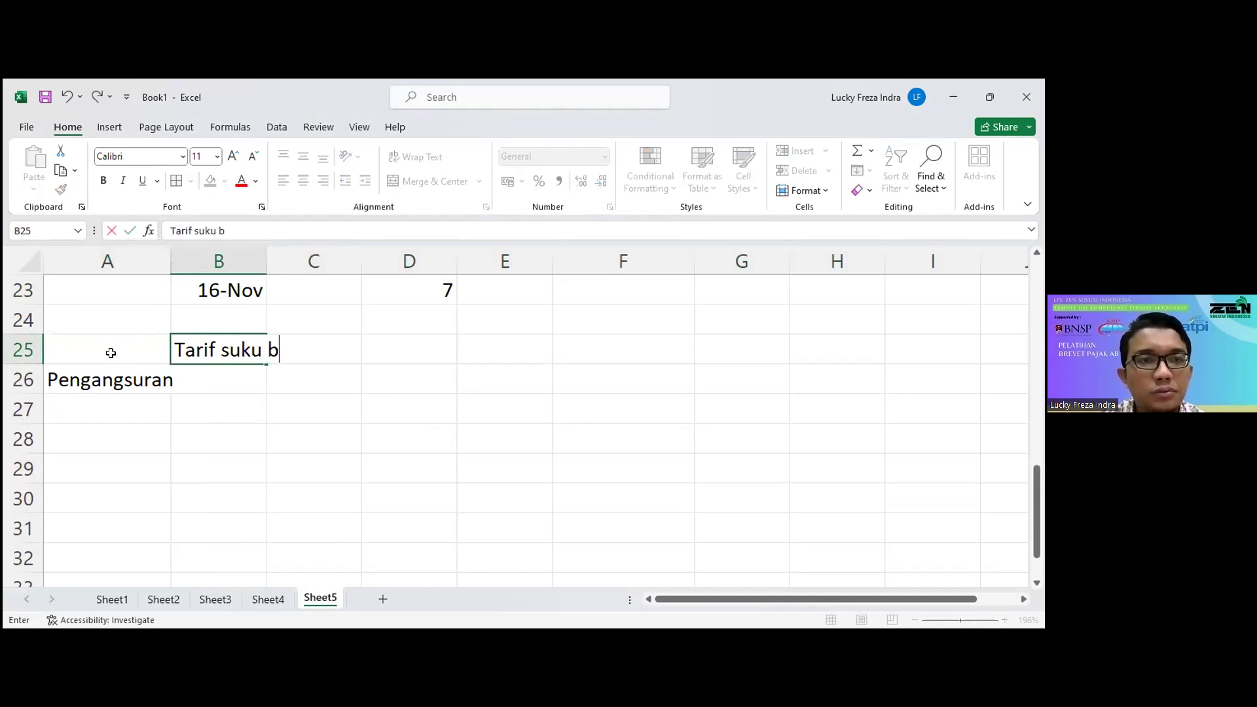
type("unga menkeu ")
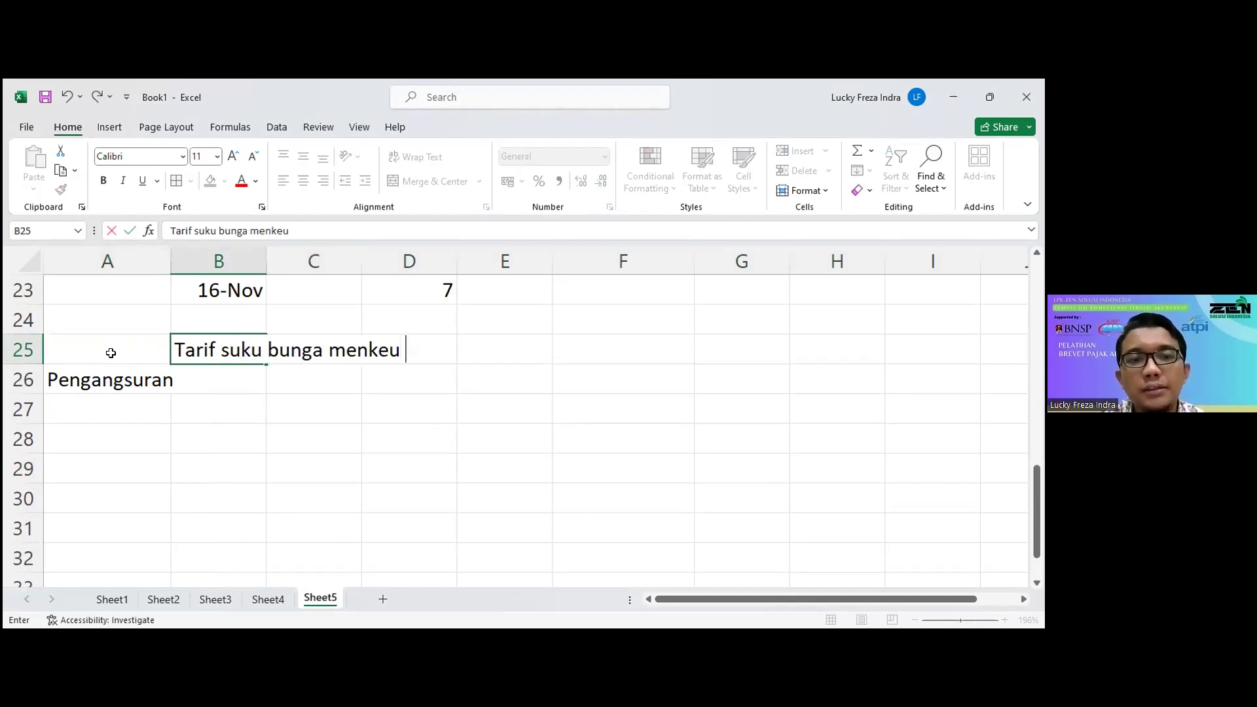
type("2%")
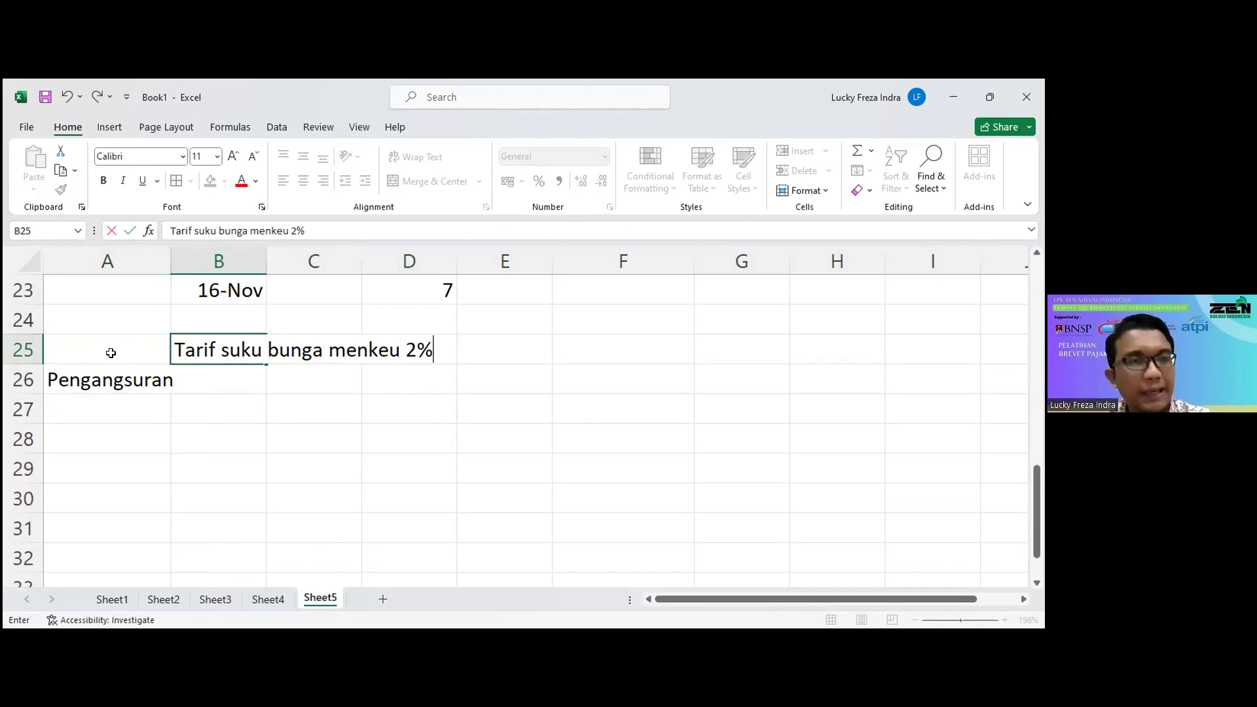
key("Return")
Extend B25 so it states the company received an SKPKB senilai 100jt.
key("Right")
key("Up")
key("Up")
key("Left")
key("Down")
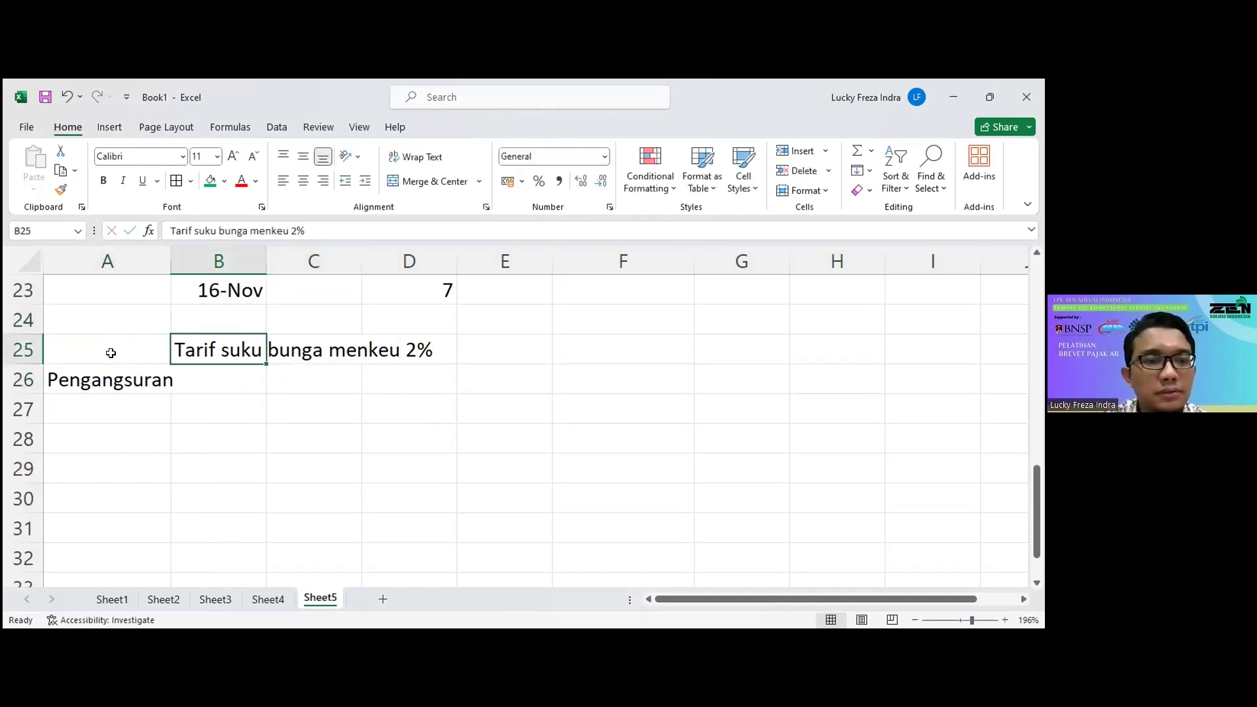
key("F2")
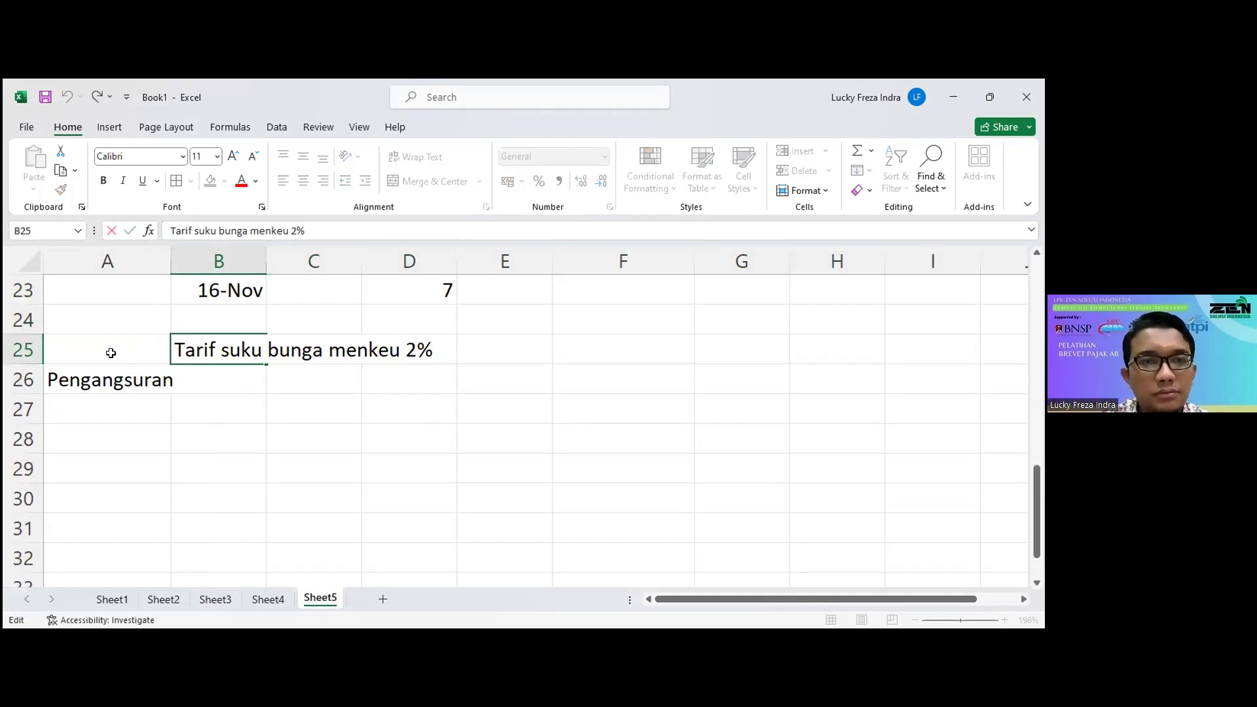
type("PT ABC")
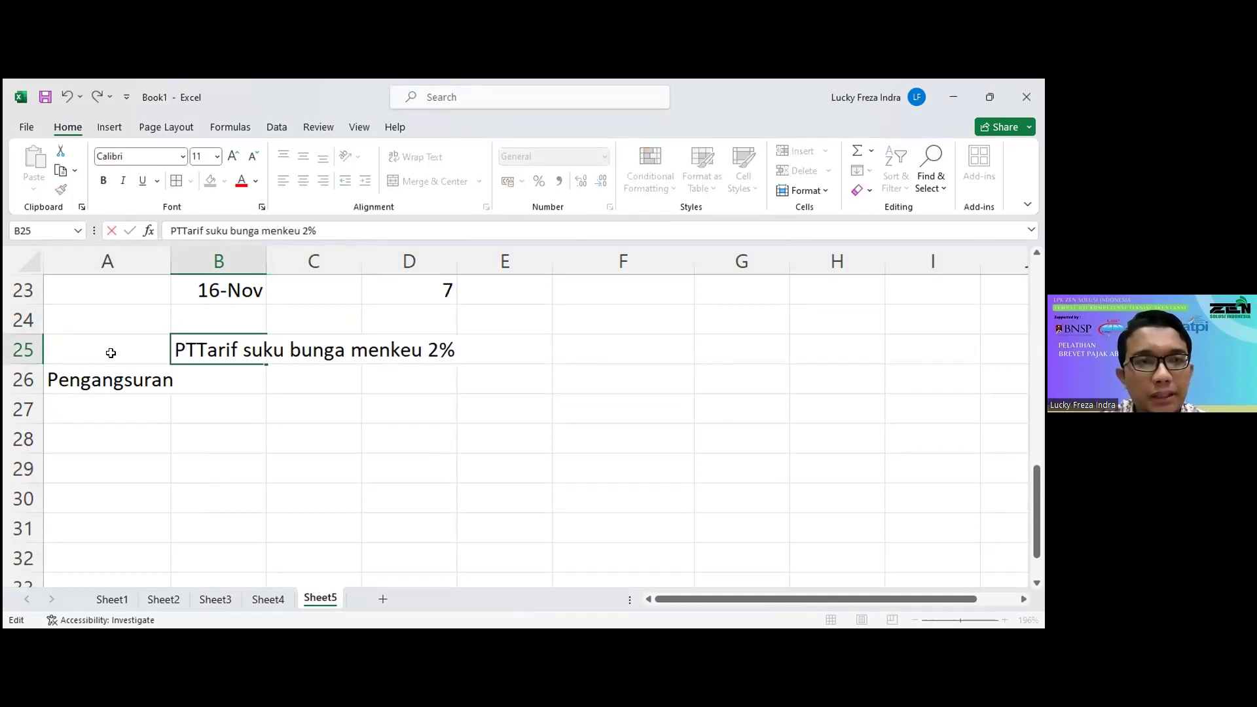
key("BackSpace")
key("BackSpace")
key("BackSpace")
type("CItara Maju ")
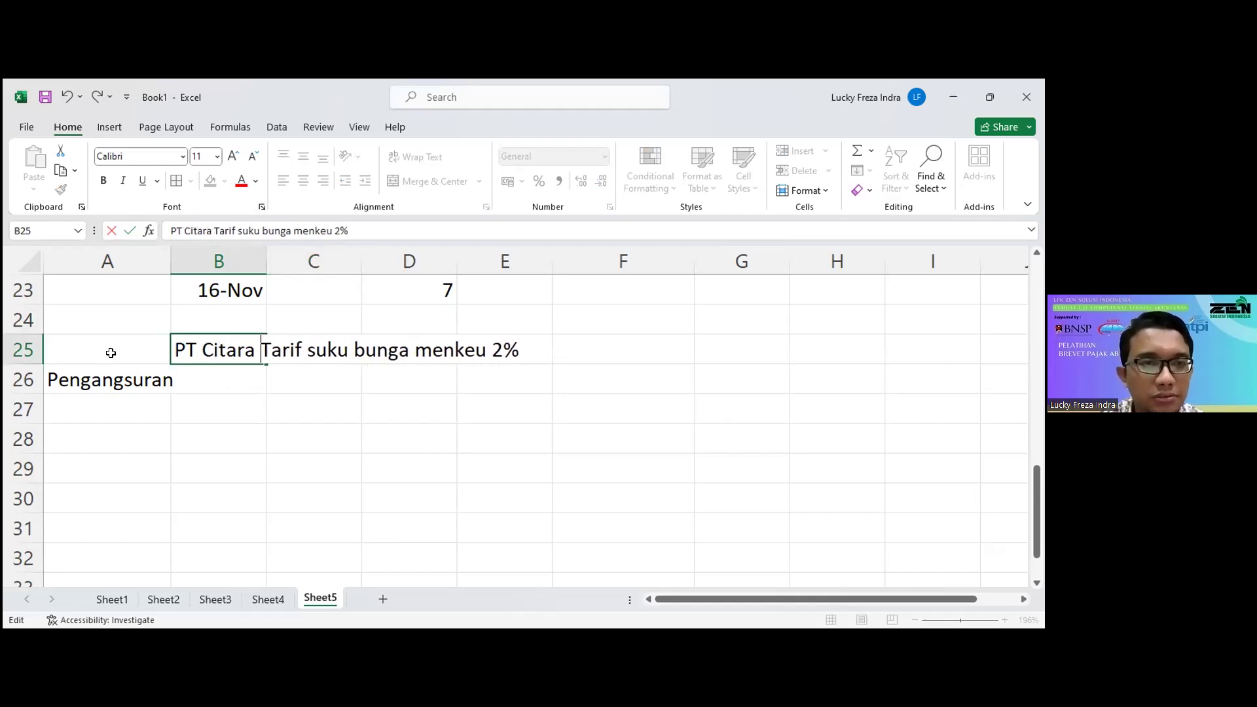
type("Terus ")
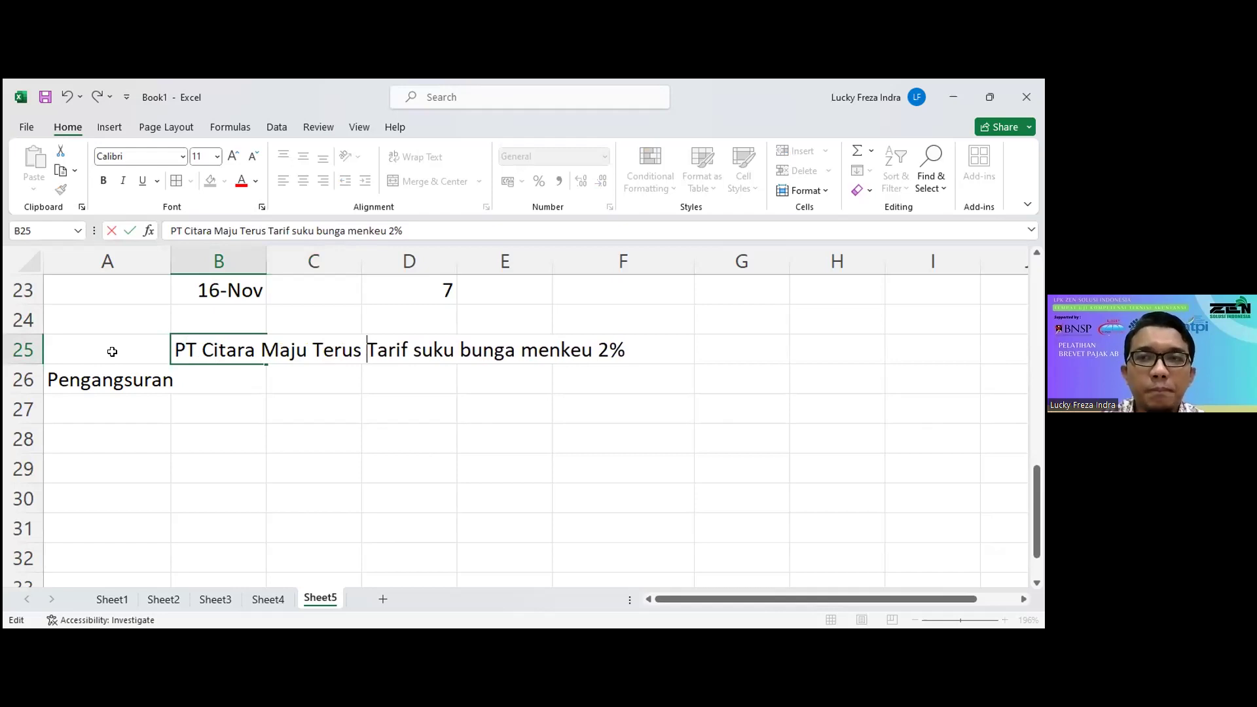
type("mendapat")
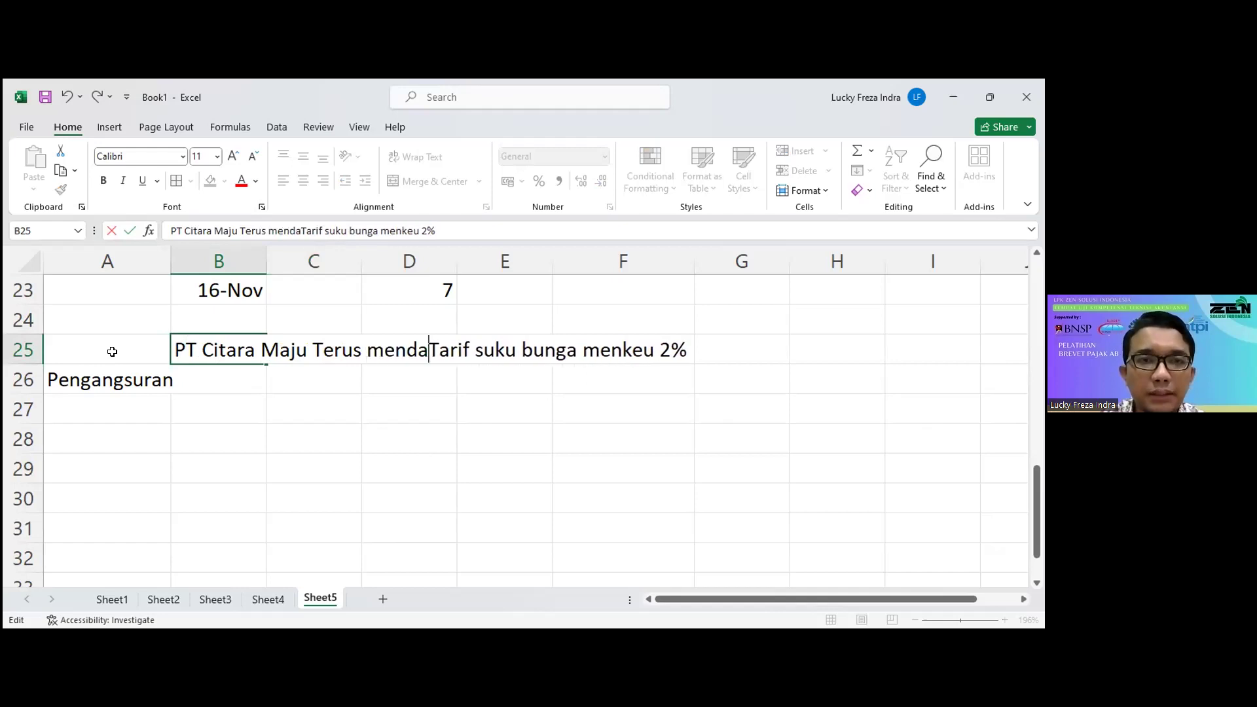
key("BackSpace")
type("kan SKP")
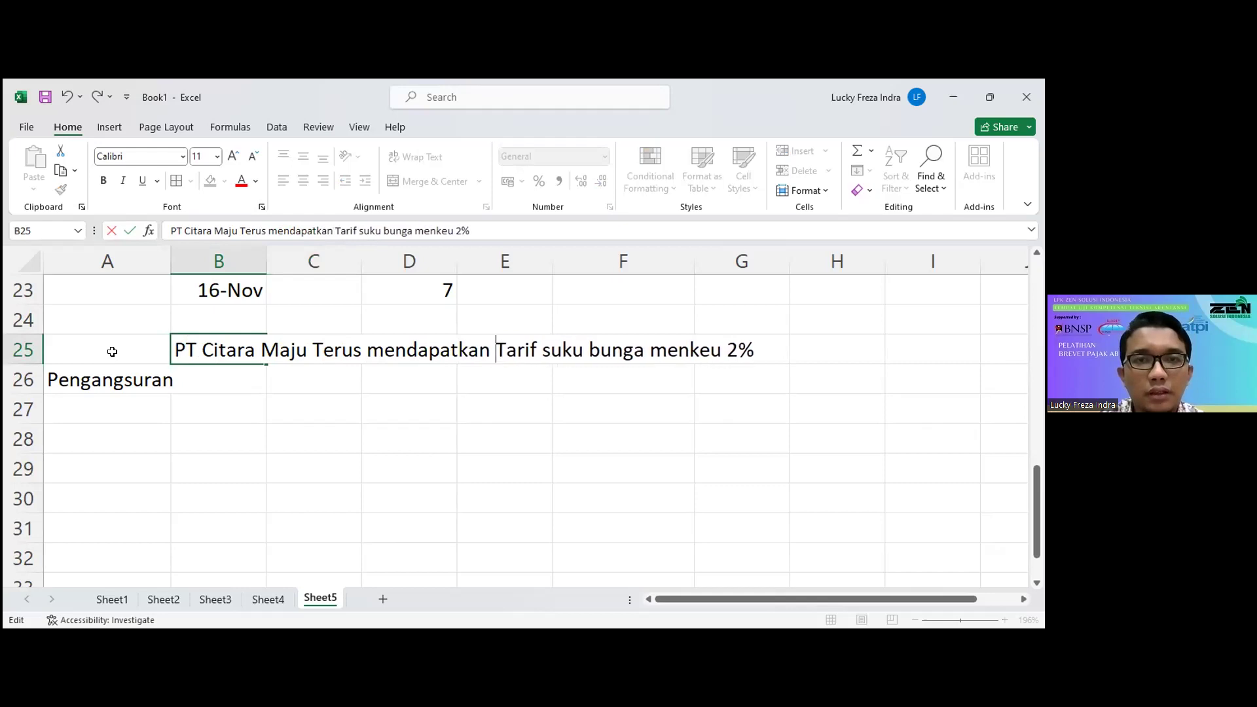
type("KB")
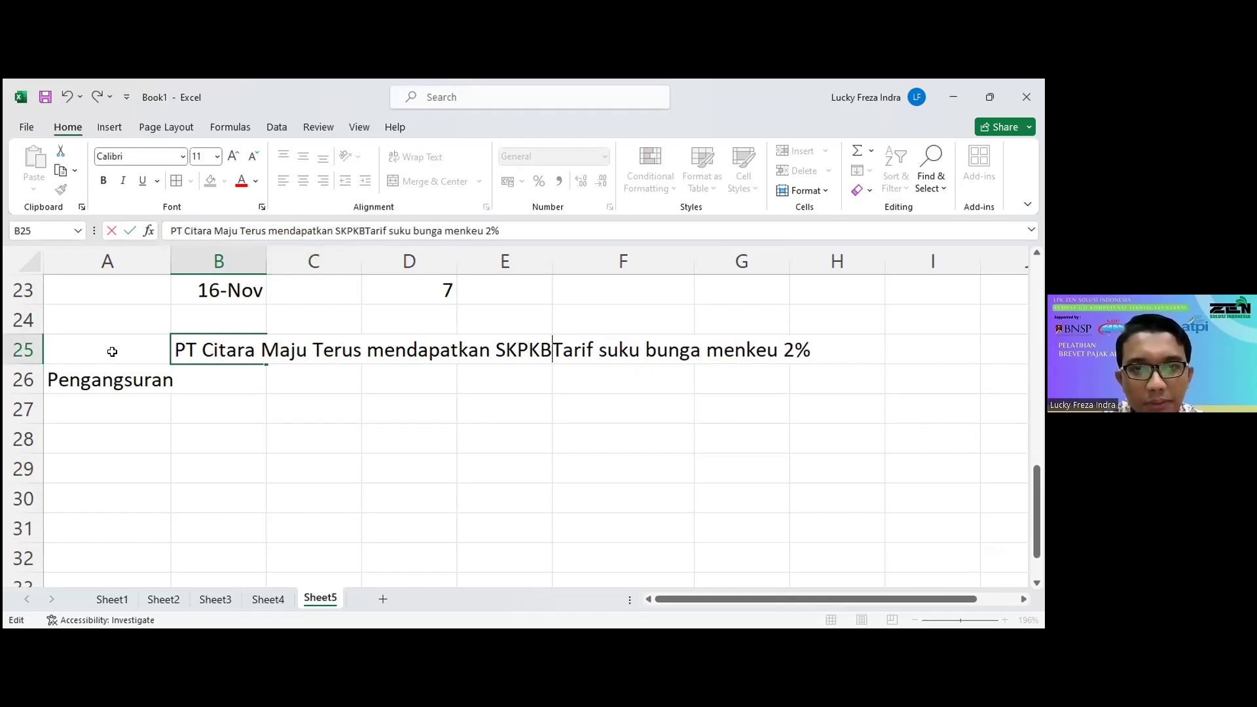
type(" senilai 1")
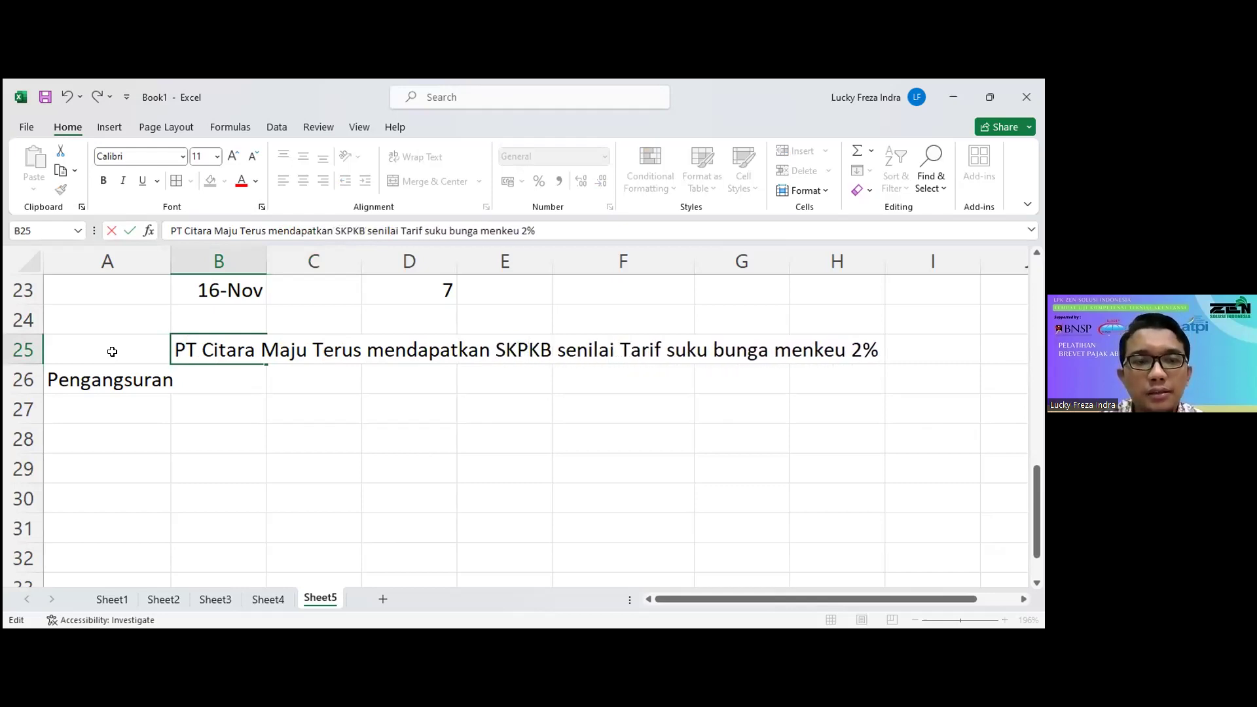
key("BackSpace")
type("100jt.")
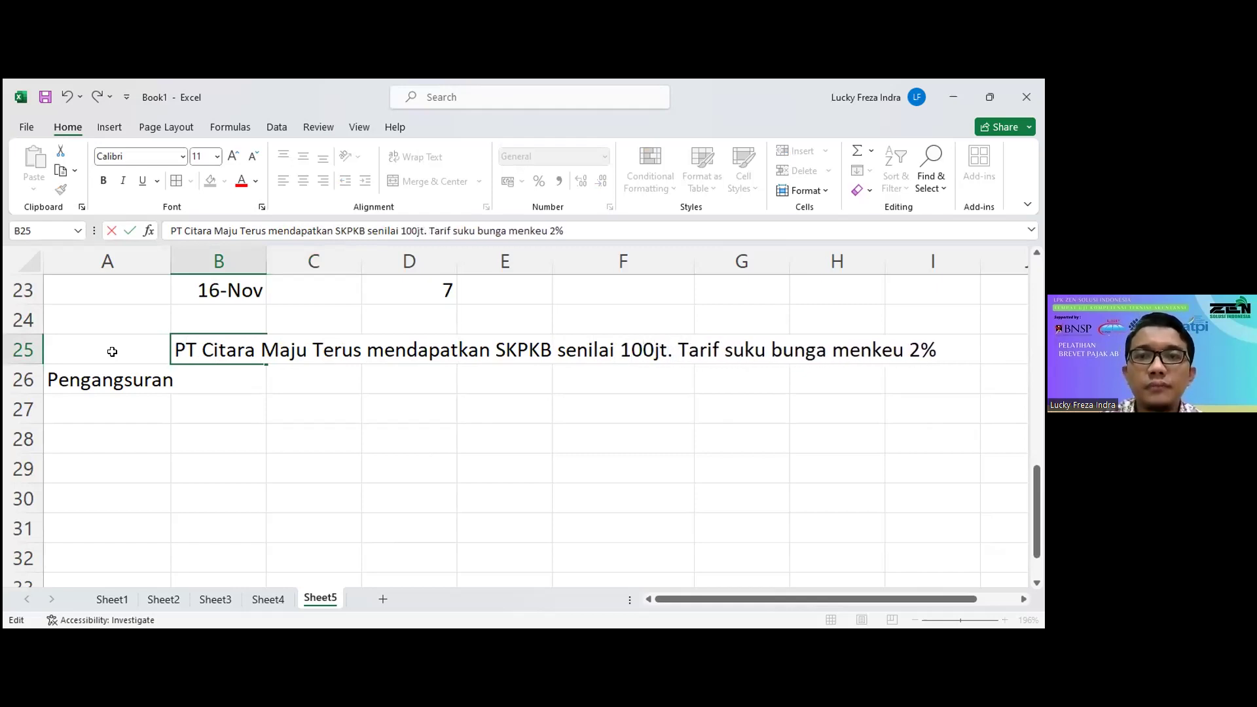
Insert another row and type 'Bagaimana kalau perusahaan mengangsur atau menunda 5 bulan' in B26.
left_click(15, 371)
right_click(16, 371)
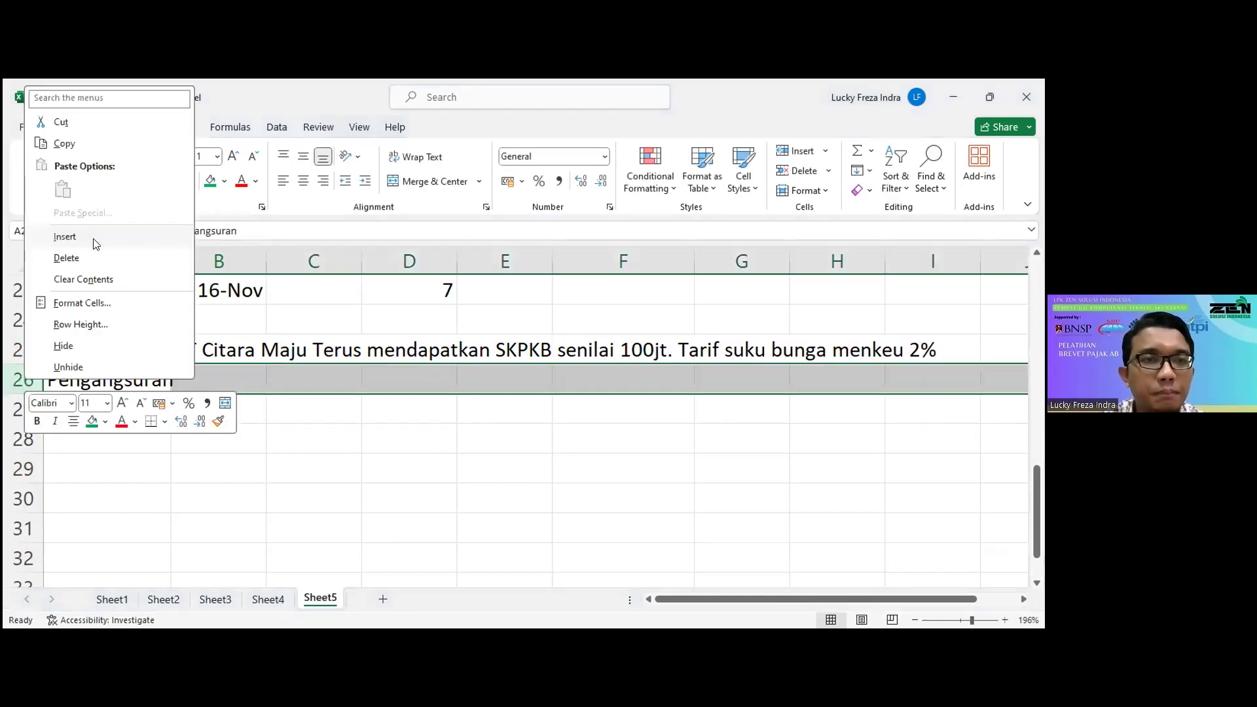
left_click(64, 236)
left_click(231, 379)
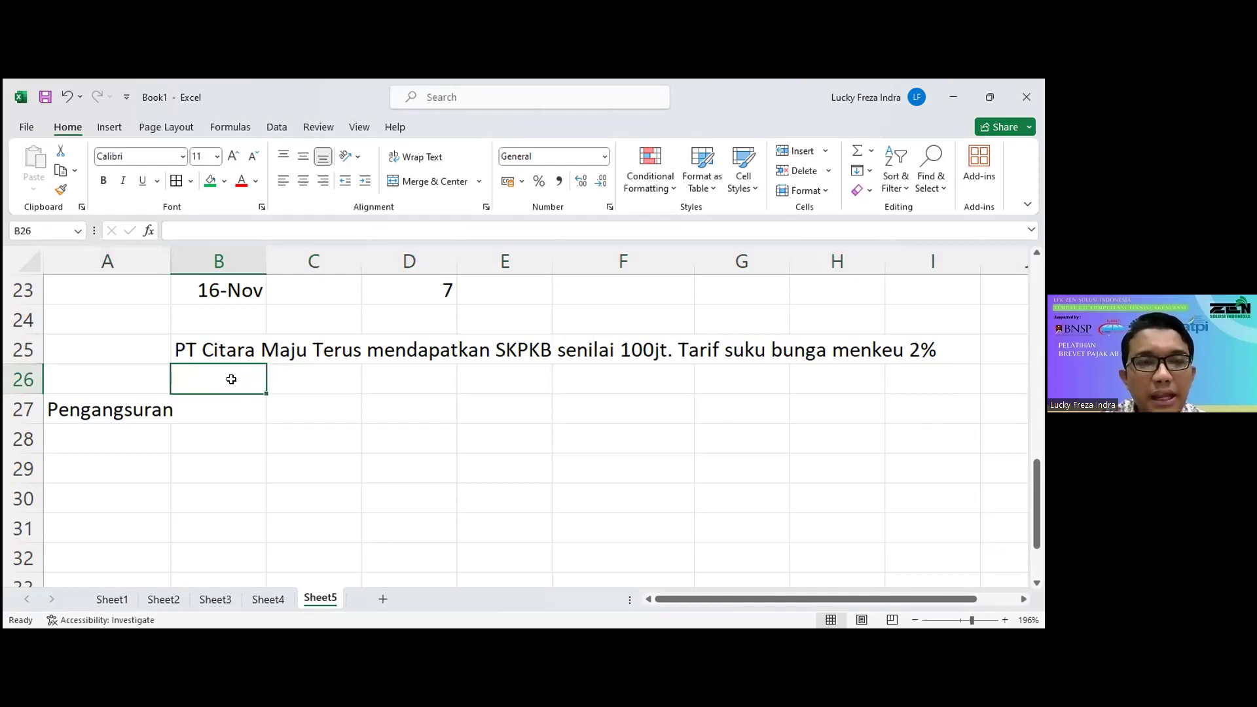
type("Bagaimana kalau perusahaan mengangsur atau menun")
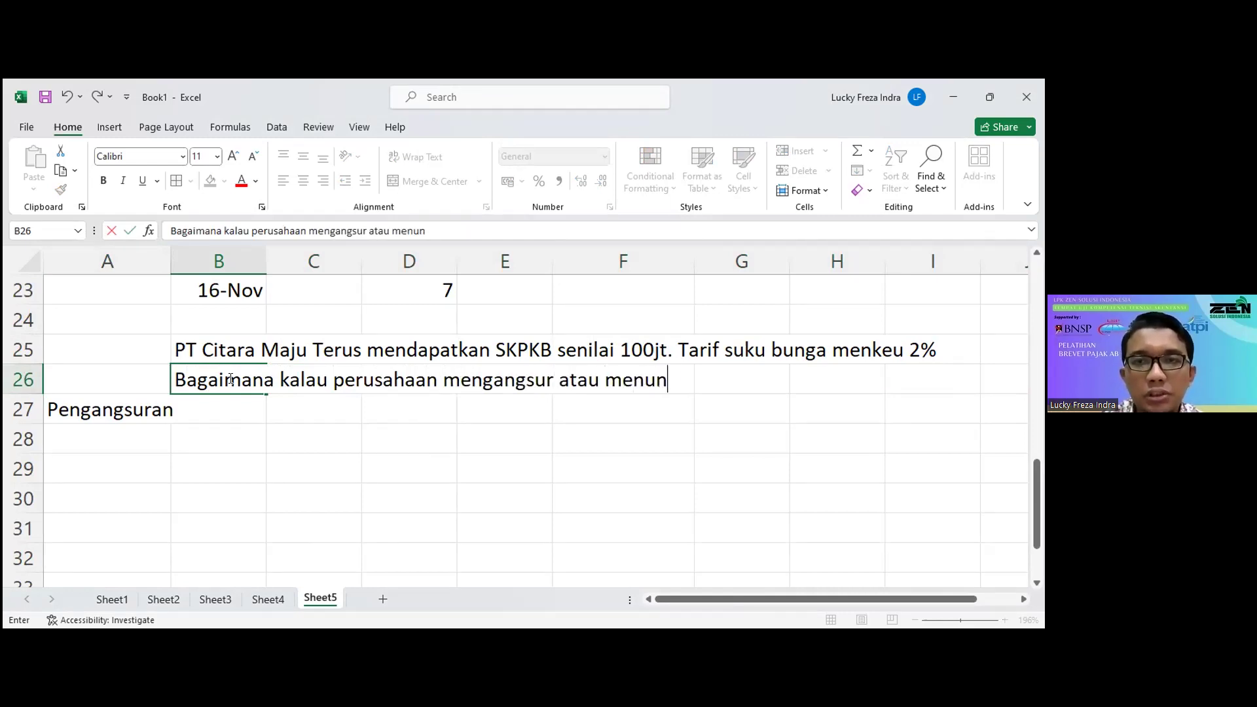
type("da 5 bulan")
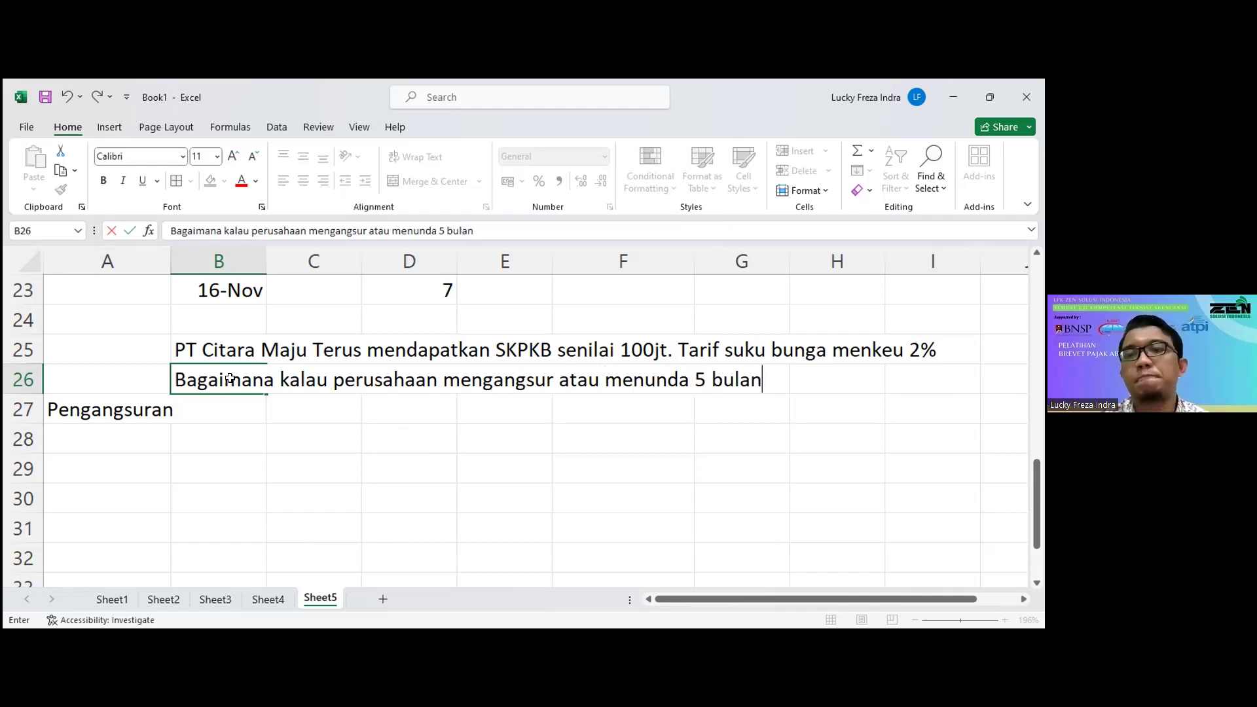
Give column B Comma Style and enter the 100.000.000 debt in B28.
key("Return")
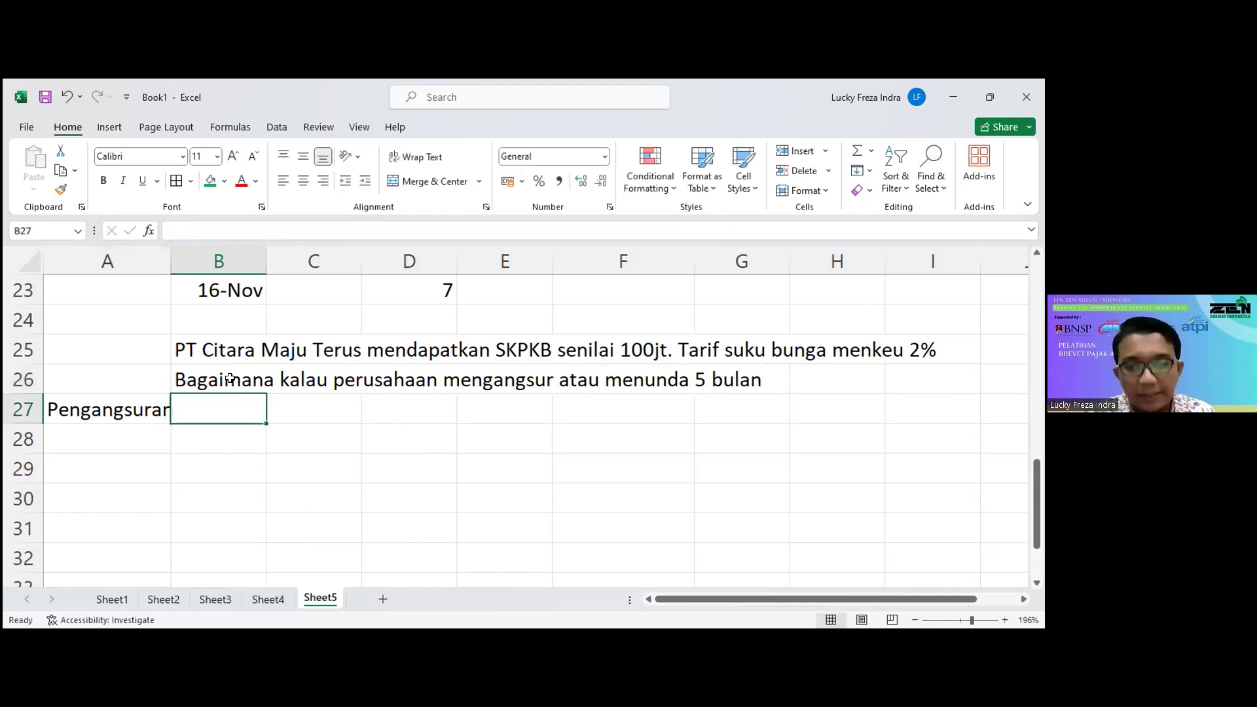
key("Right")
key("Left")
key("Down")
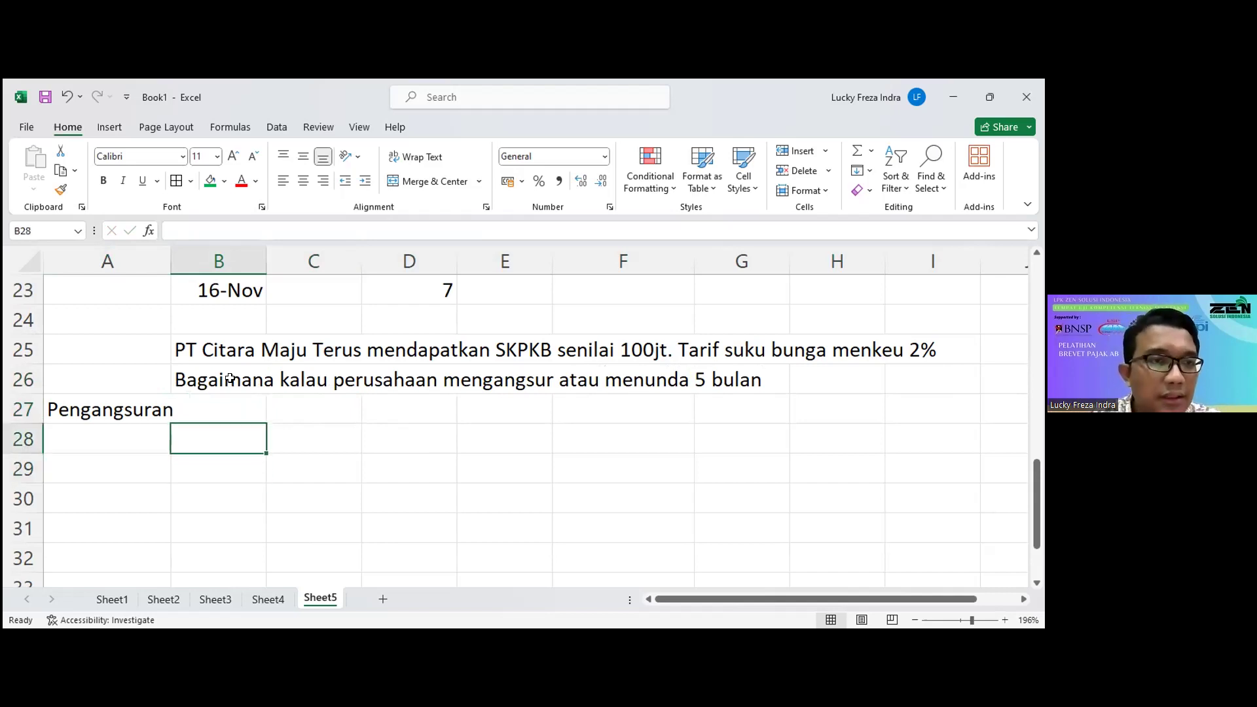
type("1")
key("BackSpace")
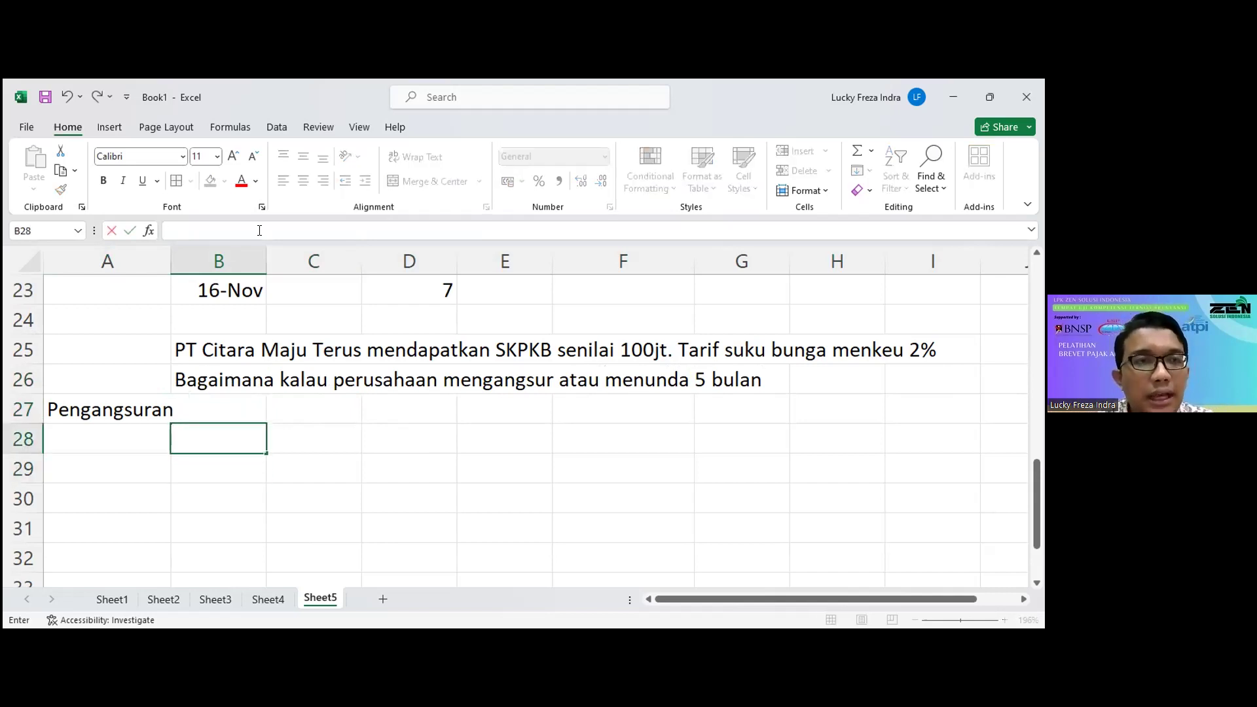
left_click(216, 253)
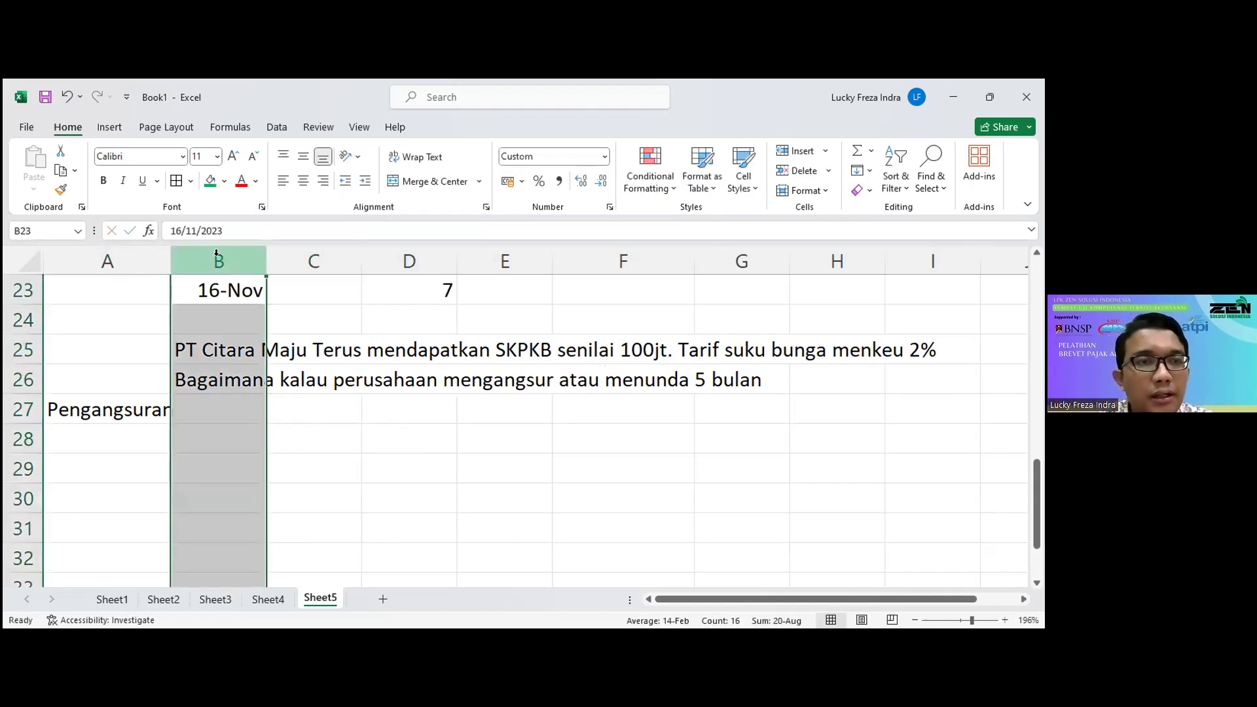
left_click(560, 181)
left_click(233, 412)
left_click(234, 438)
type("100")
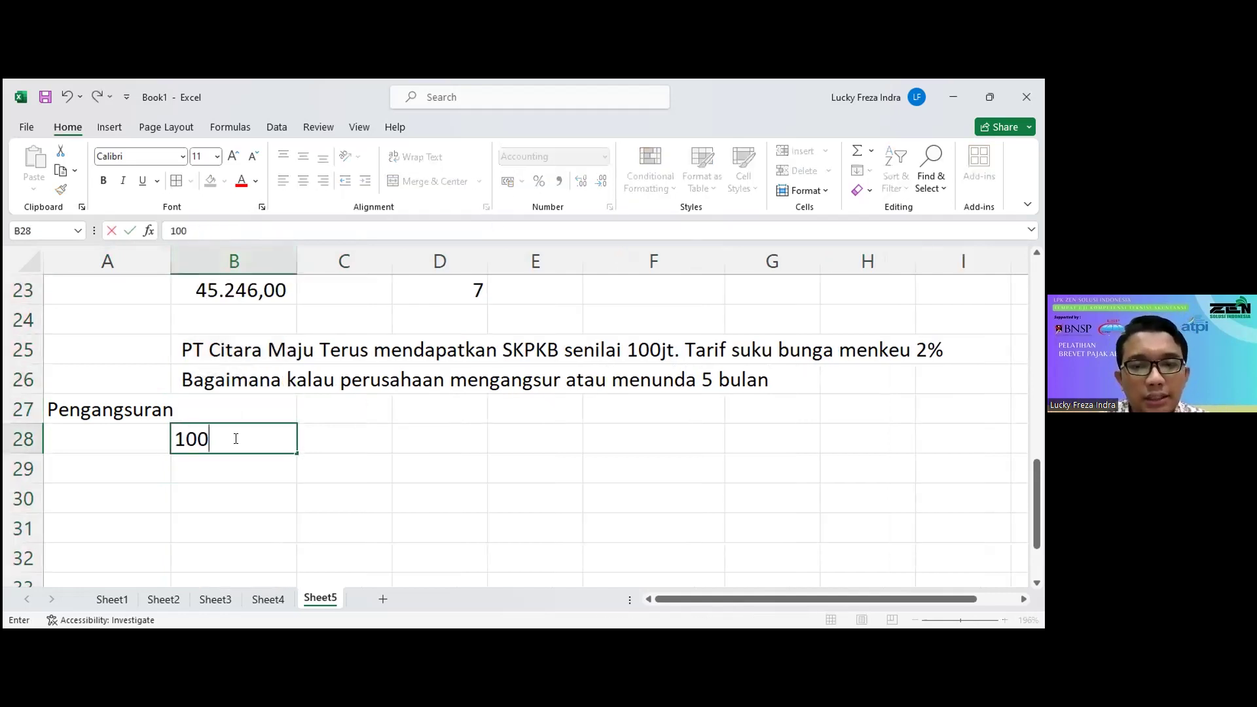
type(".000.")
type("0000")
key("Return")
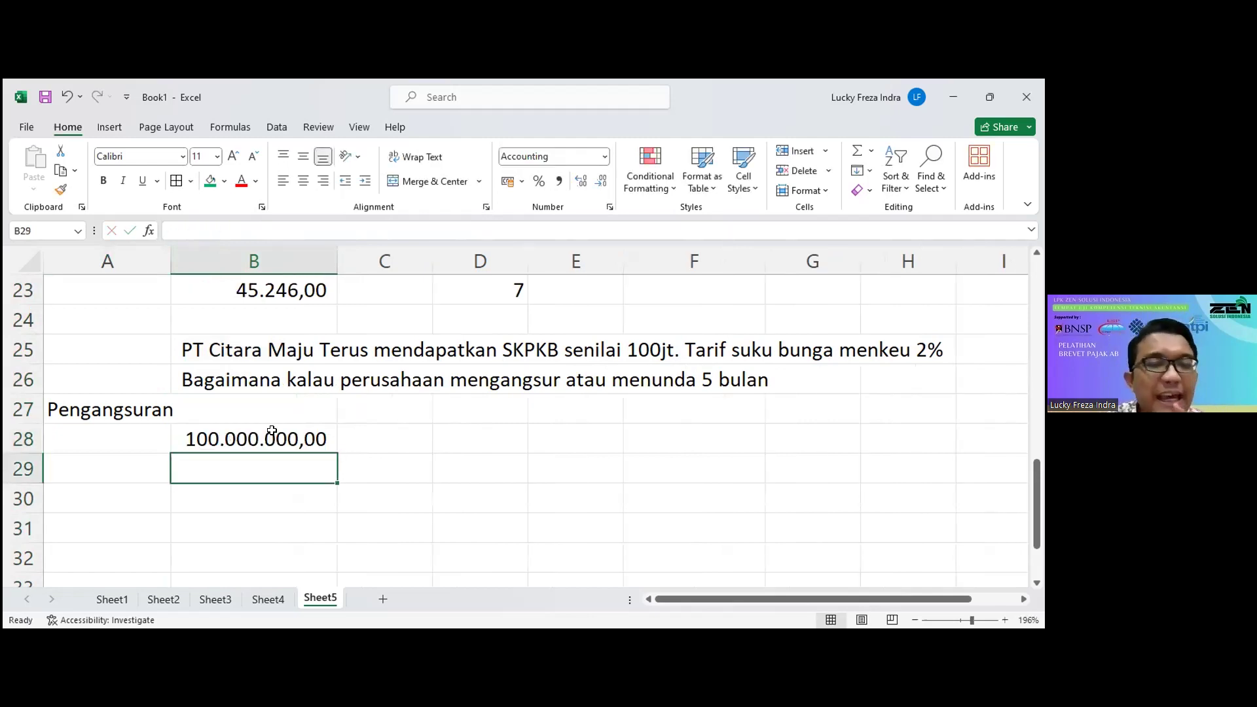
Enter the first installment 20000000 in C28 with thousand separators.
left_click(374, 435)
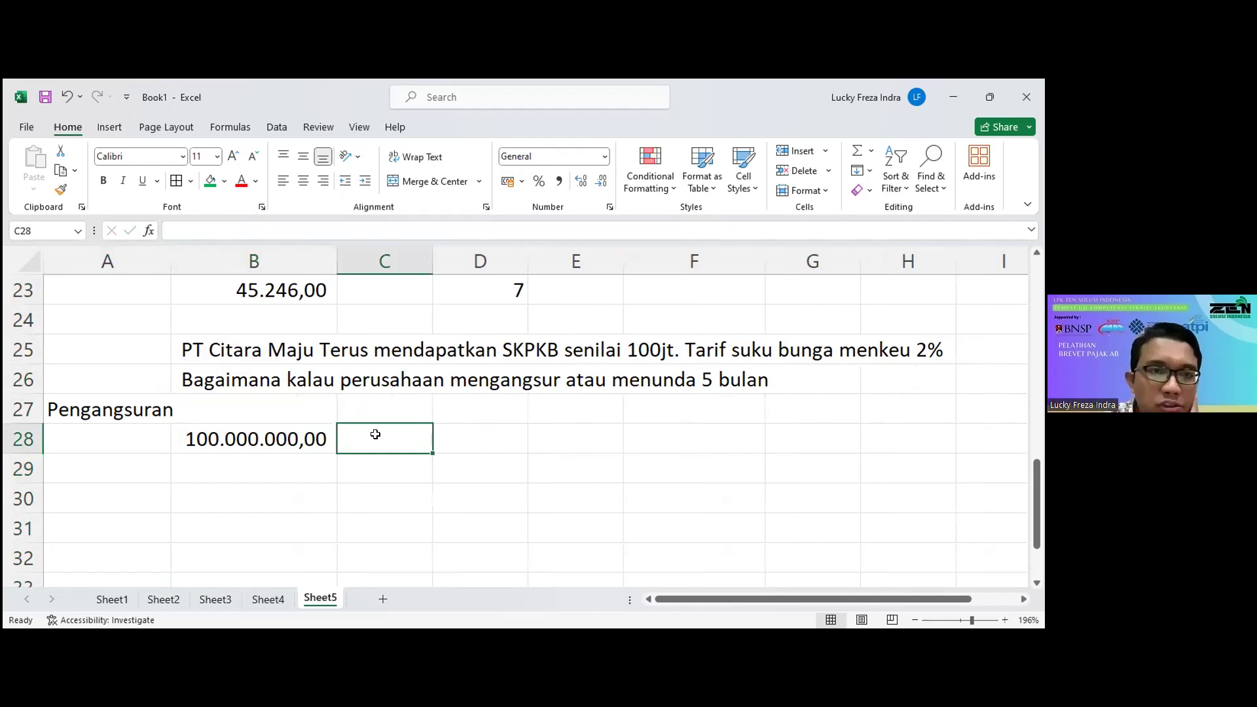
type("20")
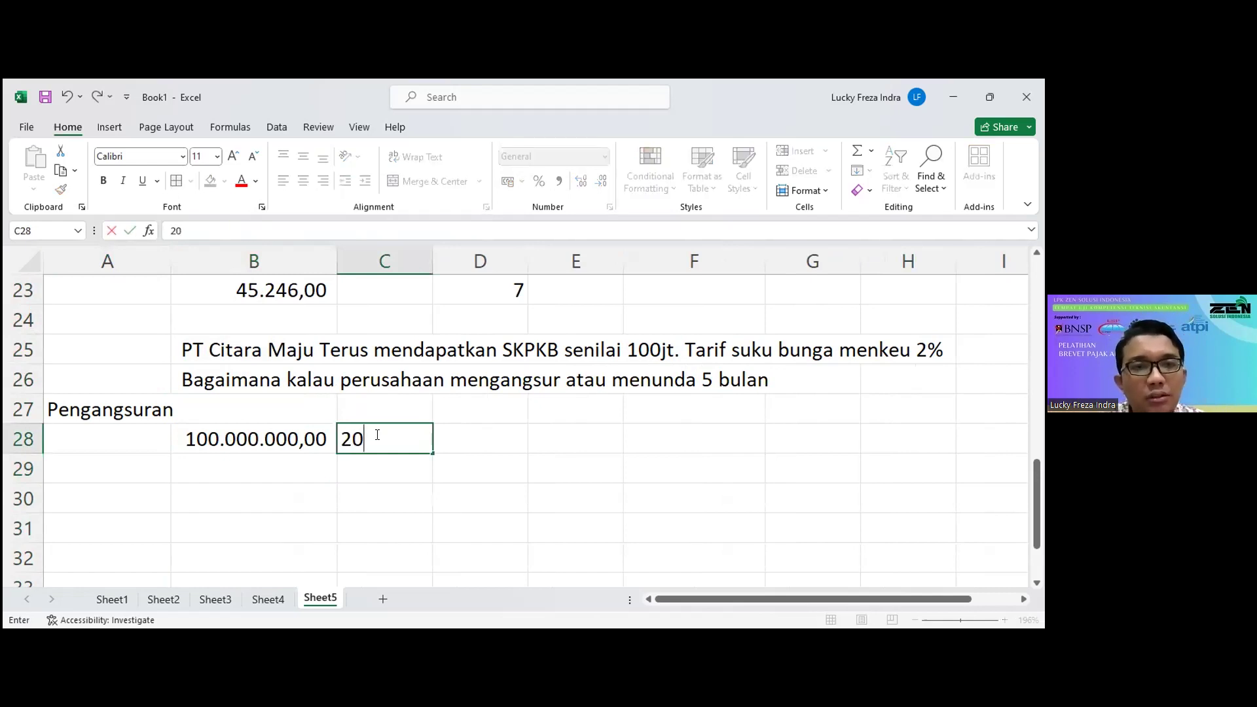
type("000000")
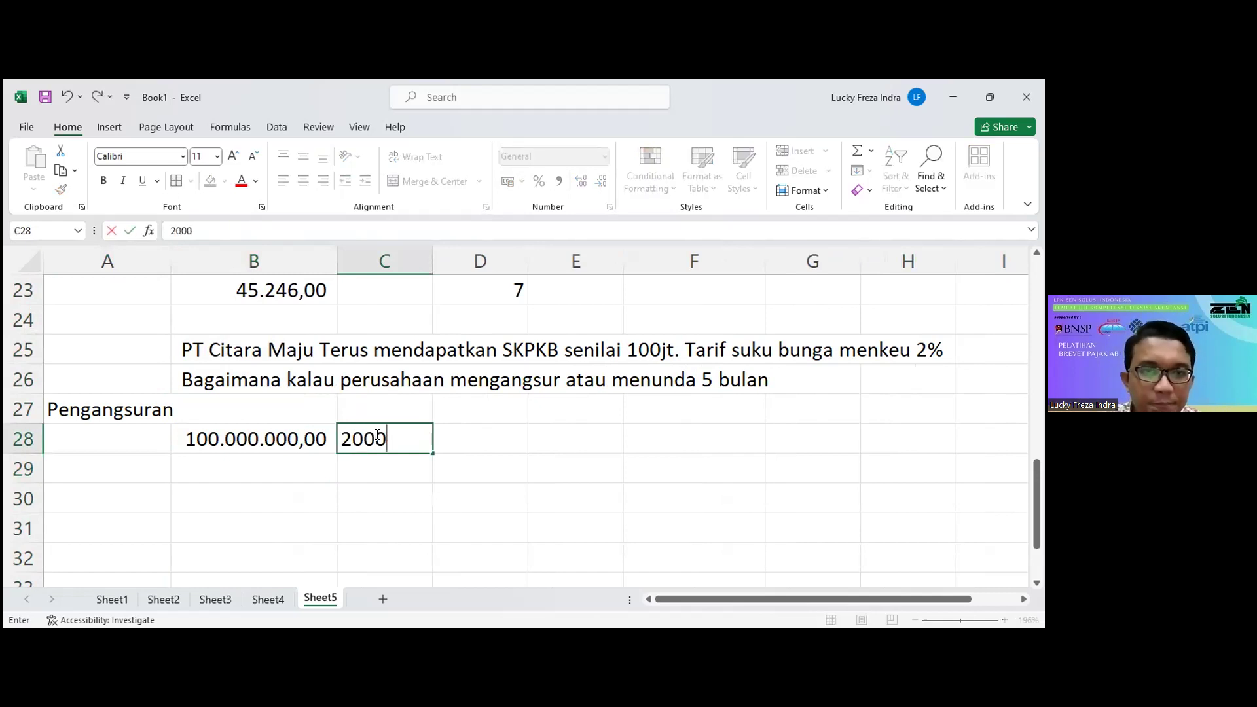
key("Return")
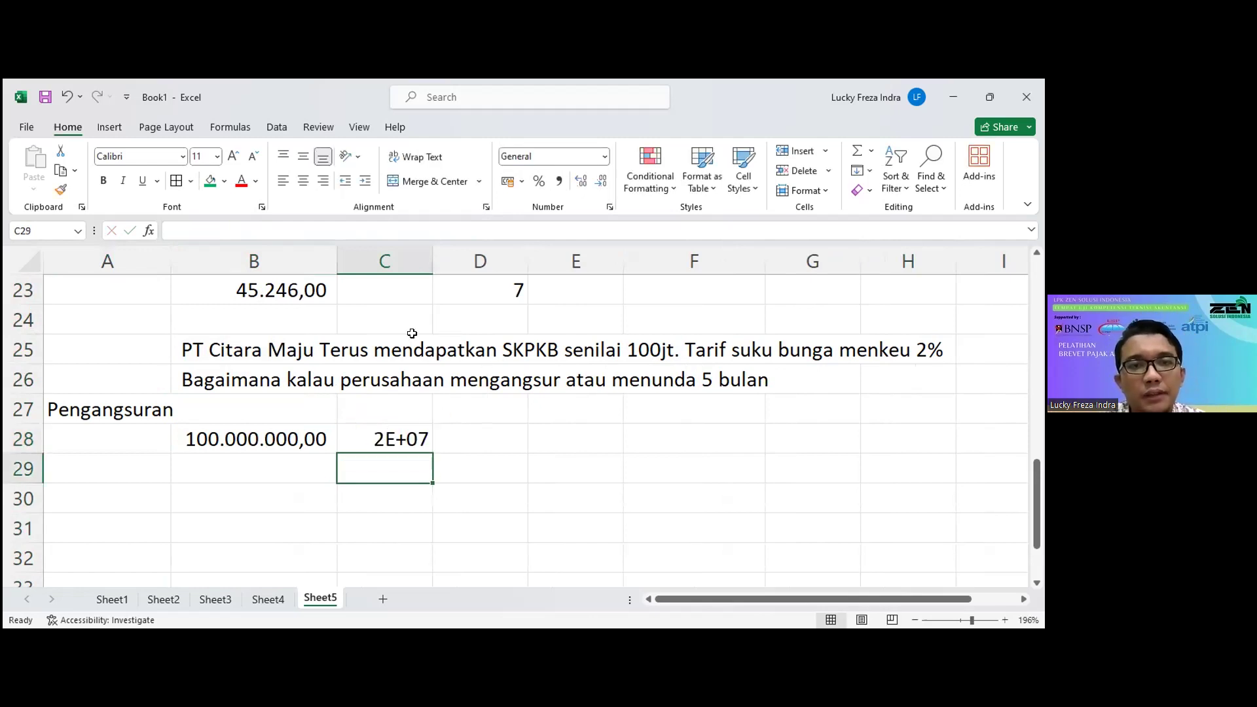
left_click(392, 438)
left_click(560, 182)
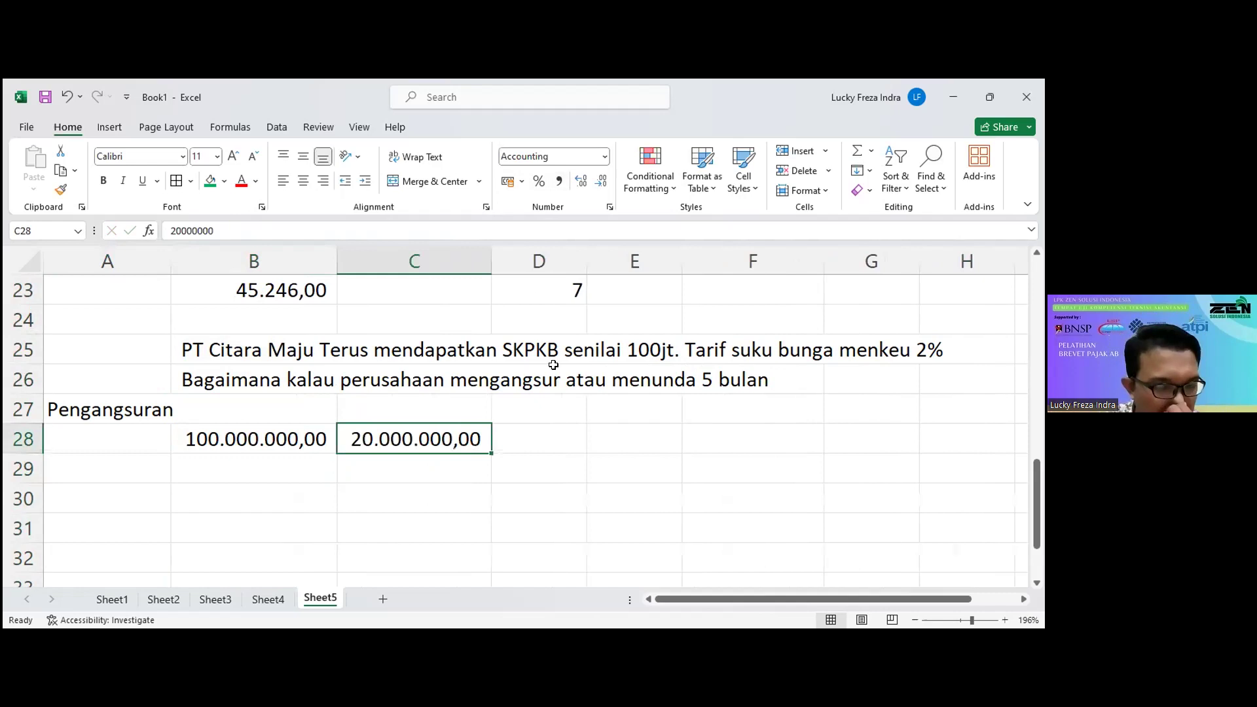
left_click(552, 415)
Add the headings Sisa in D27 and Sanksi in E27.
type("Sanksi")
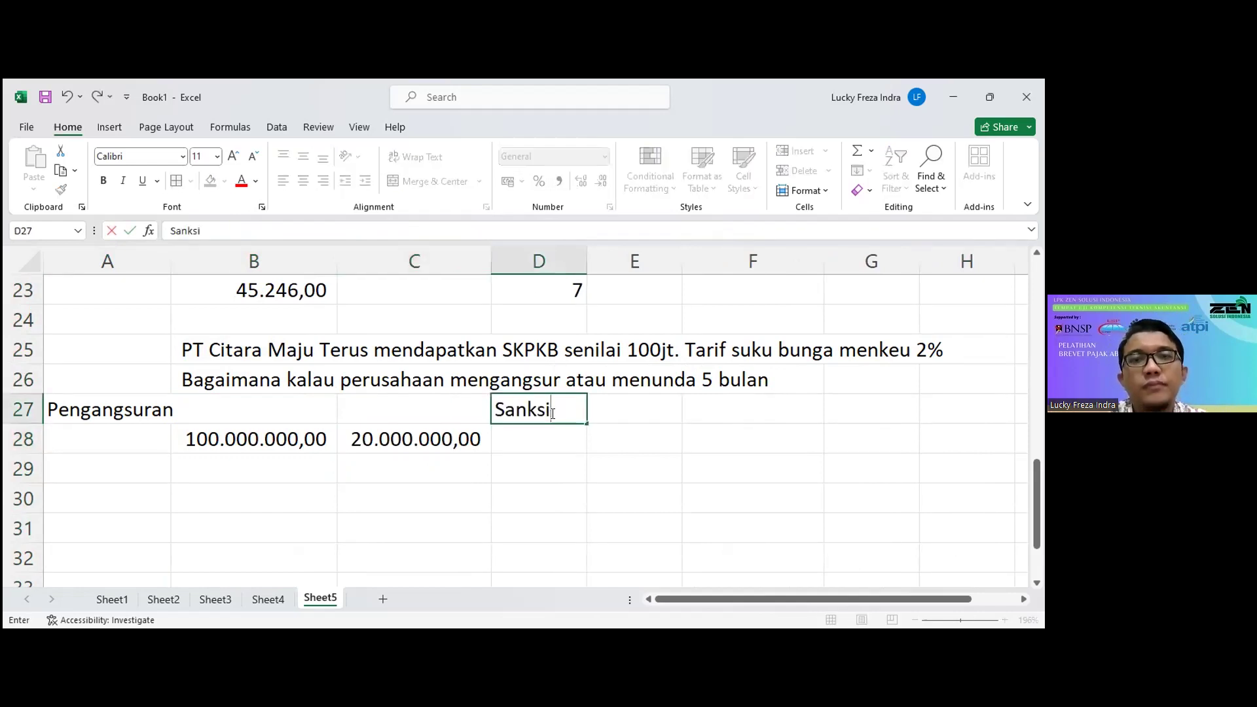
key("Return")
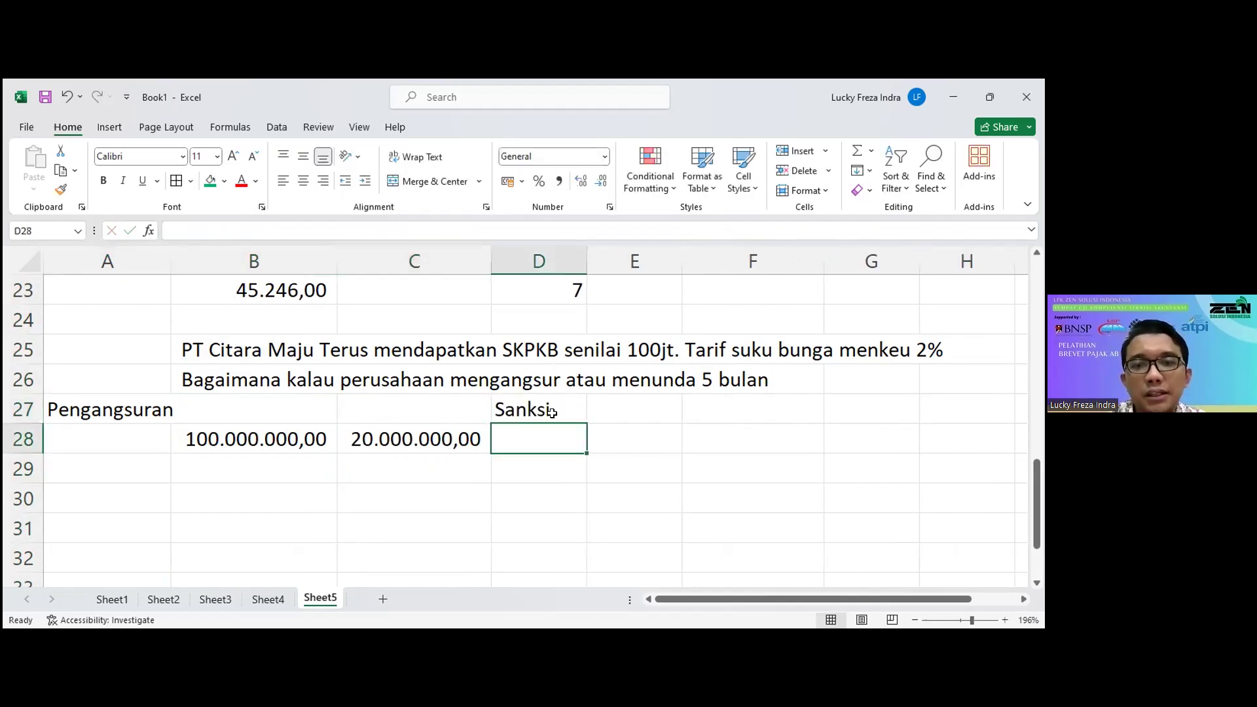
key("Left")
key("Right")
key("Up")
key("BackSpace")
type("Sisa")
key("Tab")
type("Sangk")
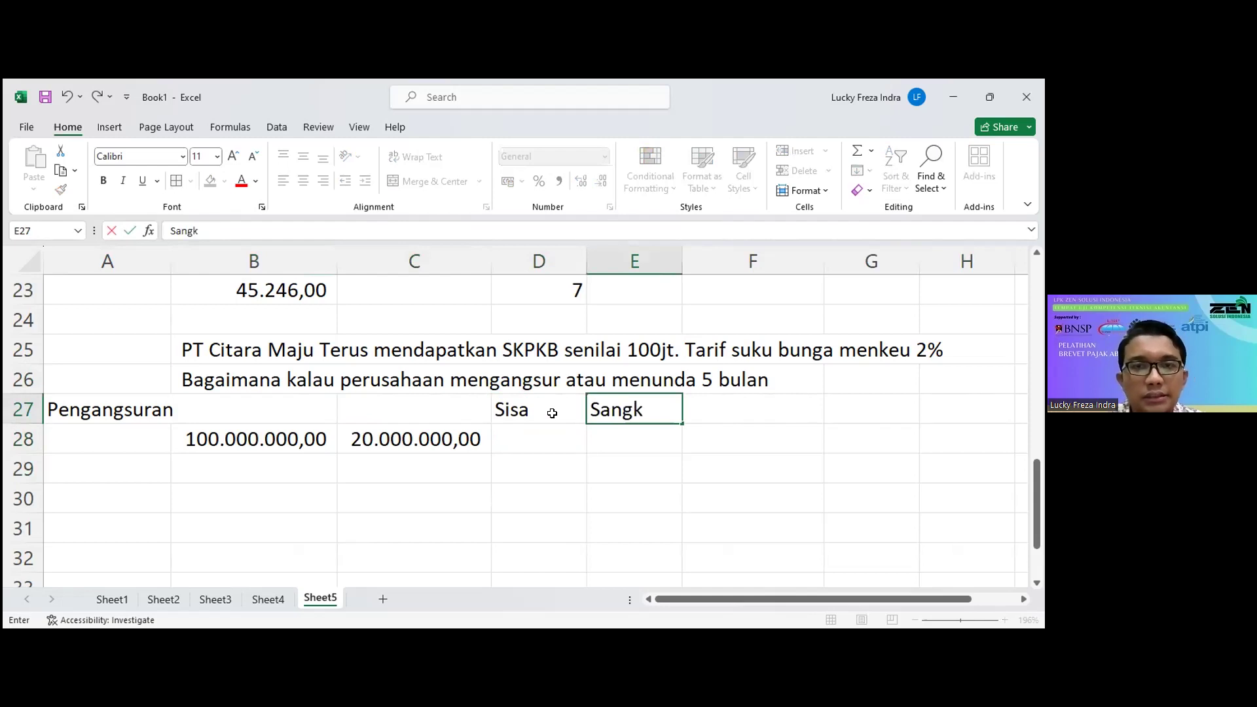
key("BackSpace")
key("BackSpace")
type("ksi")
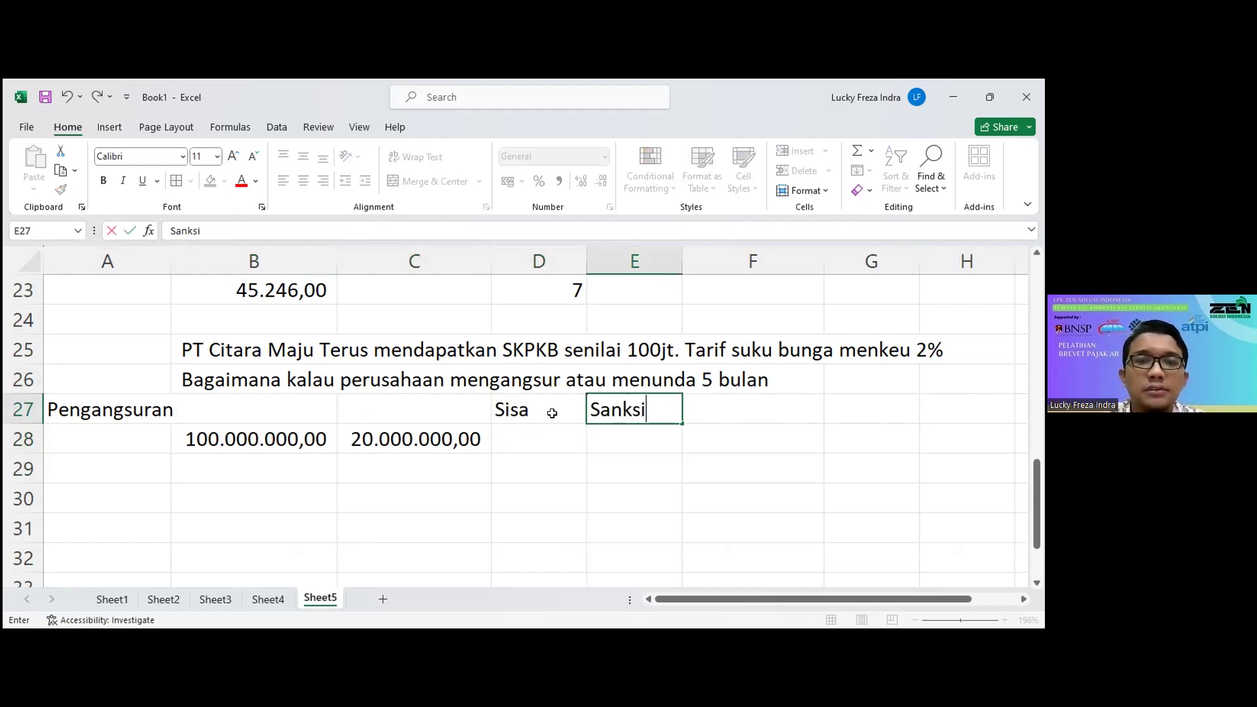
key("Return")
Enter the remaining balance 80.000.000 in D28 and select columns C:D for formatting.
key("Left")
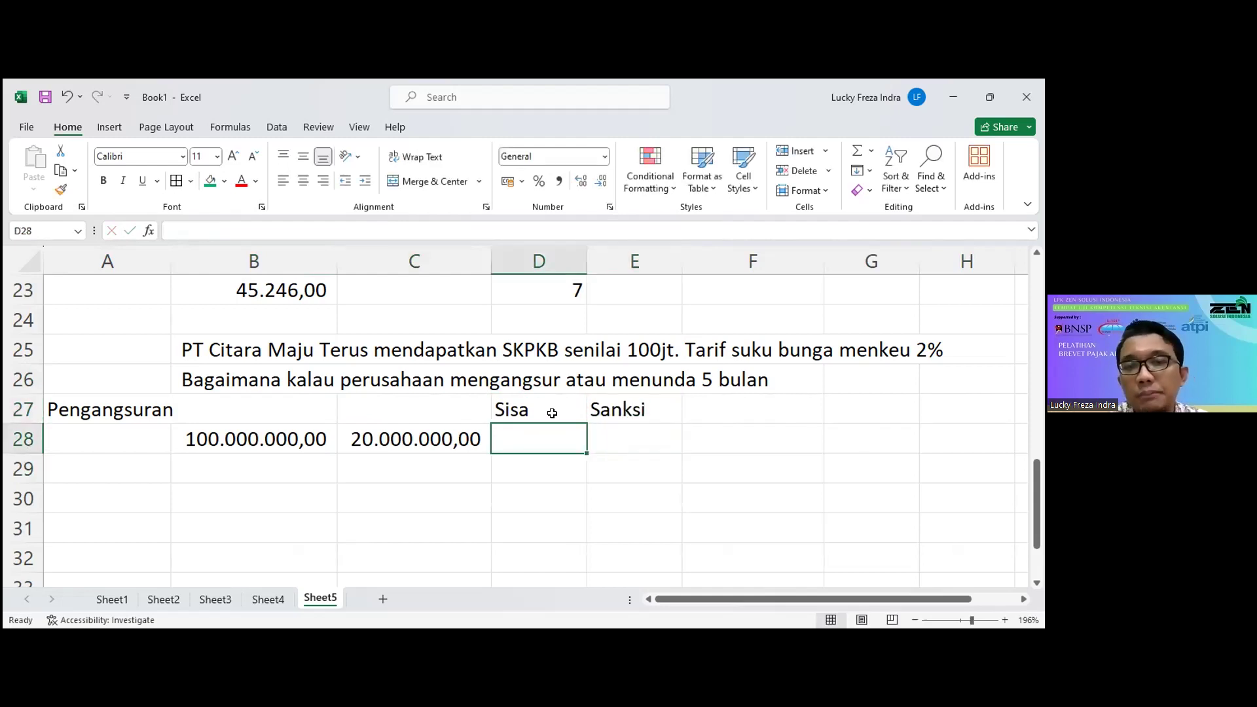
type("80")
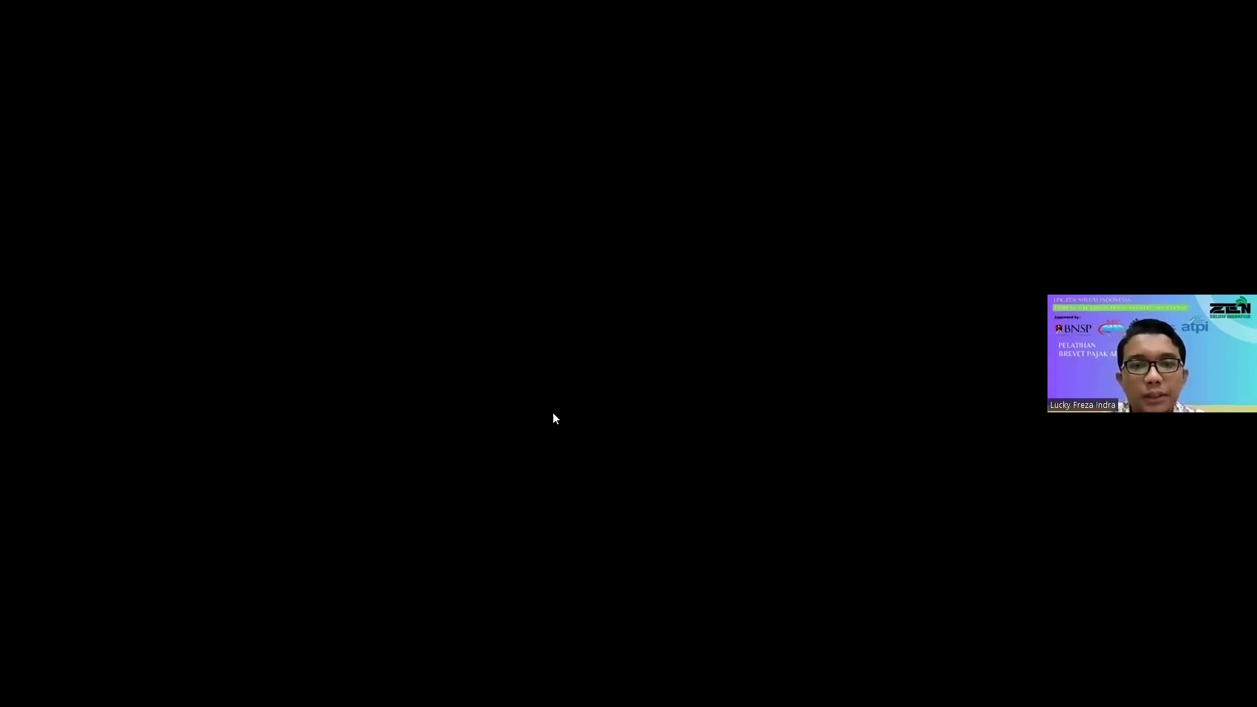
type("0")
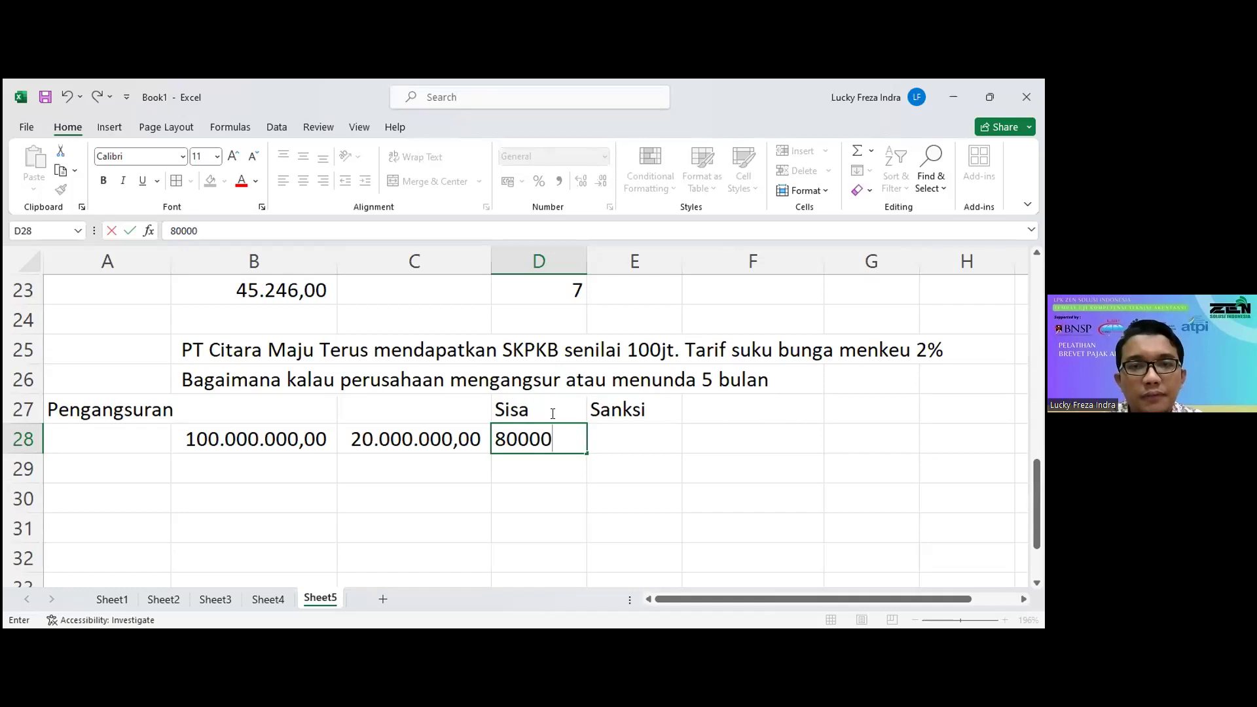
key("Return")
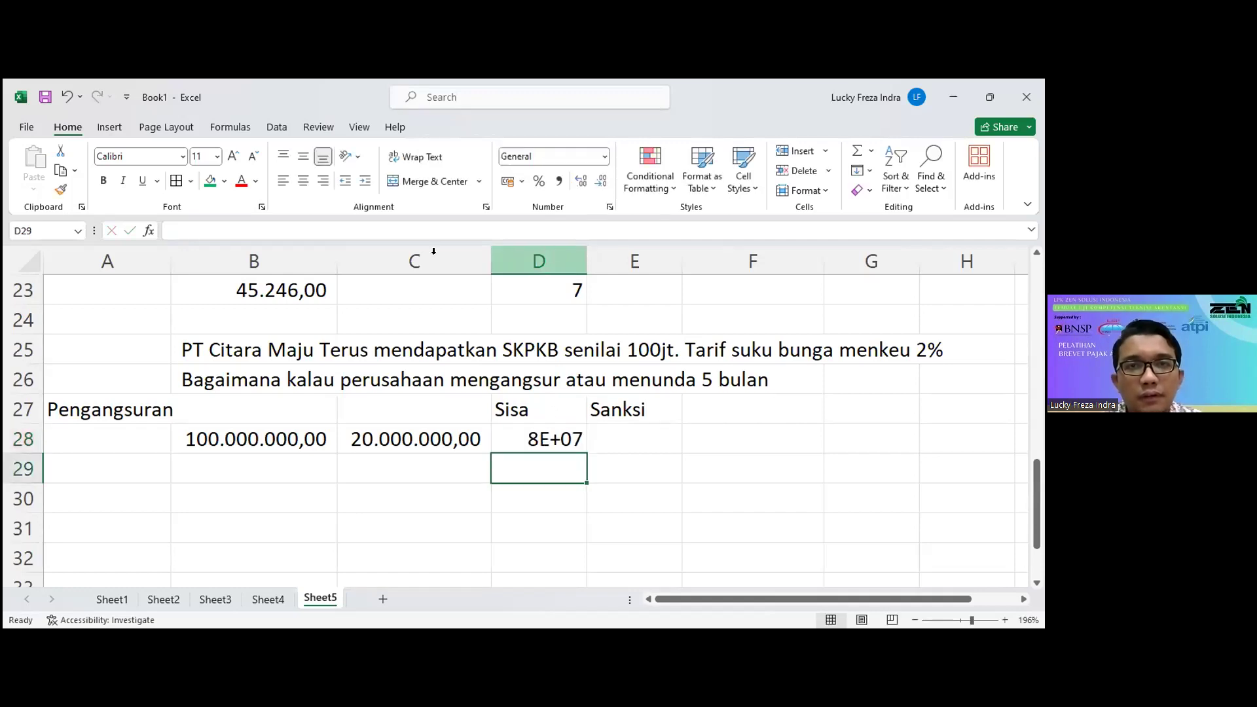
left_click_drag(434, 251, 539, 260)
Calculate the 2% sanction in E28 with the formula =2%*B28.
left_click(696, 439)
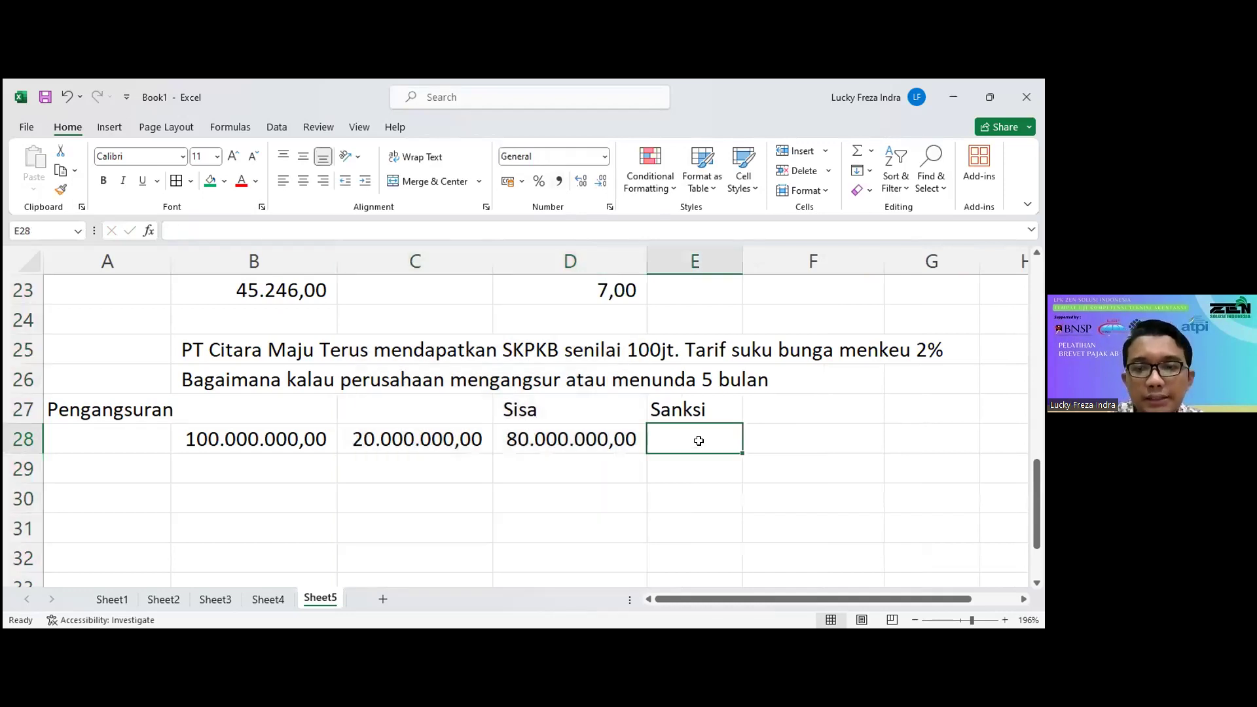
type("=2%")
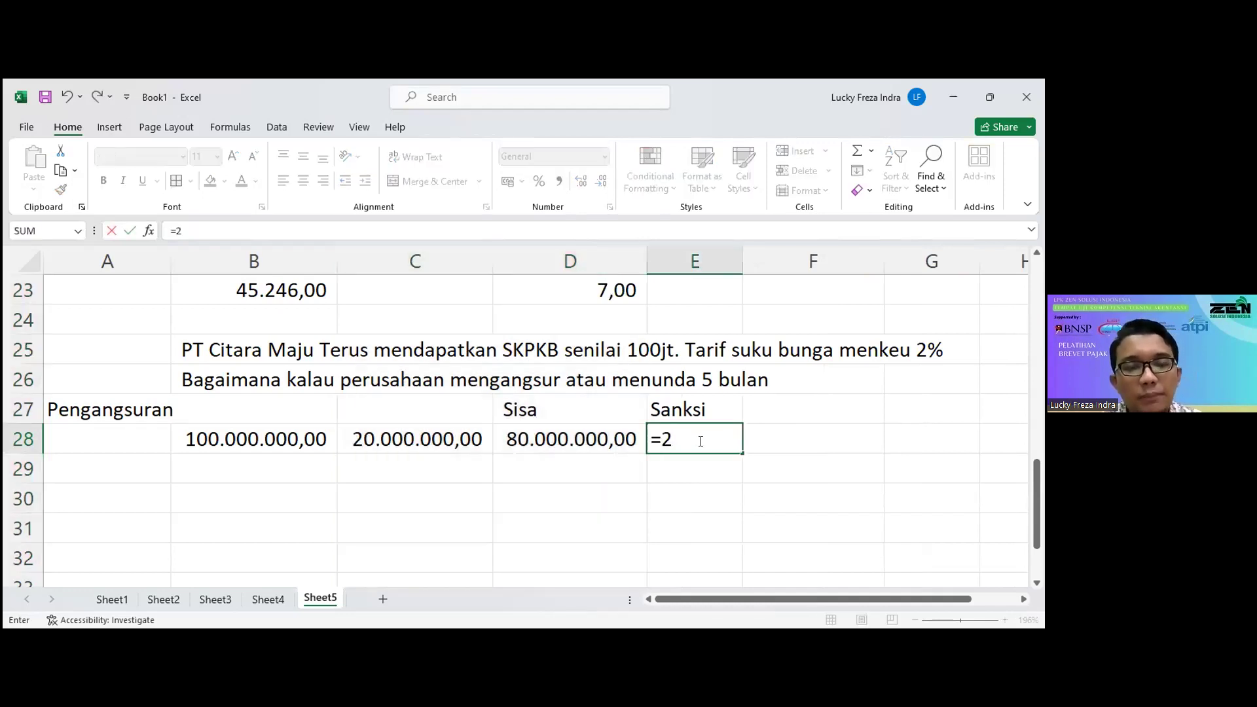
key("Left")
key("Left")
key("Left")
key("Right")
key("Right")
key("Right")
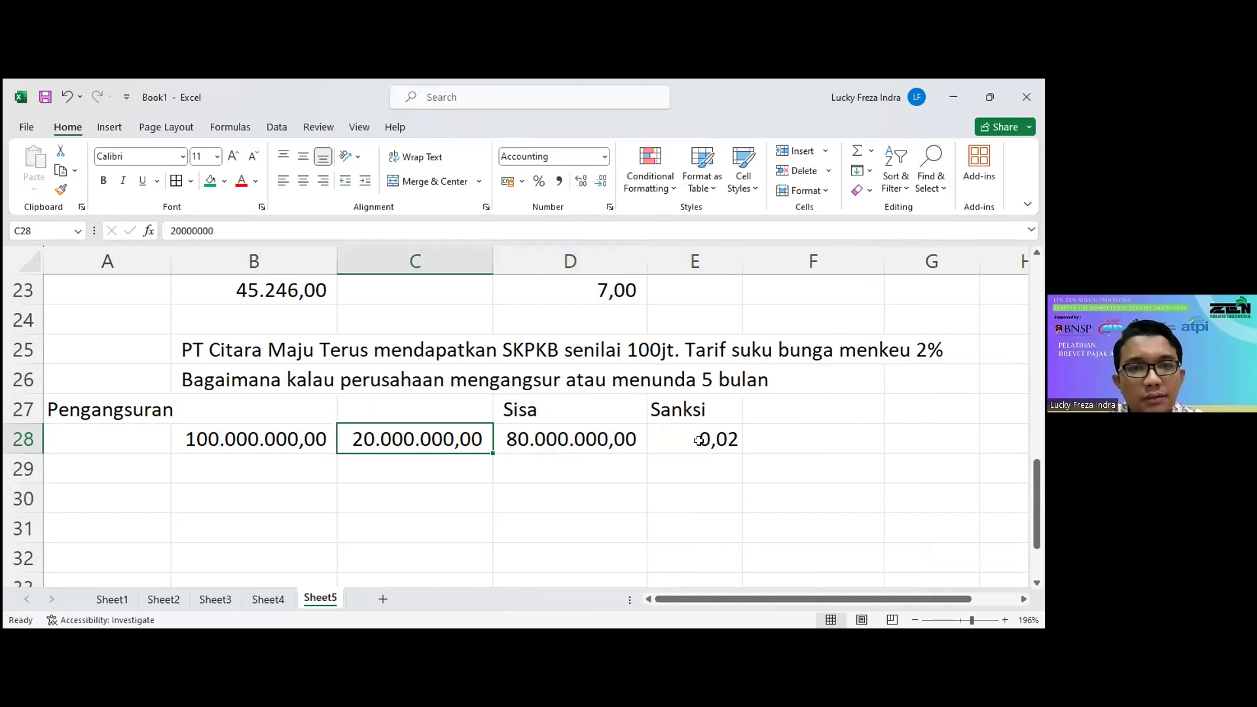
double_click(700, 440)
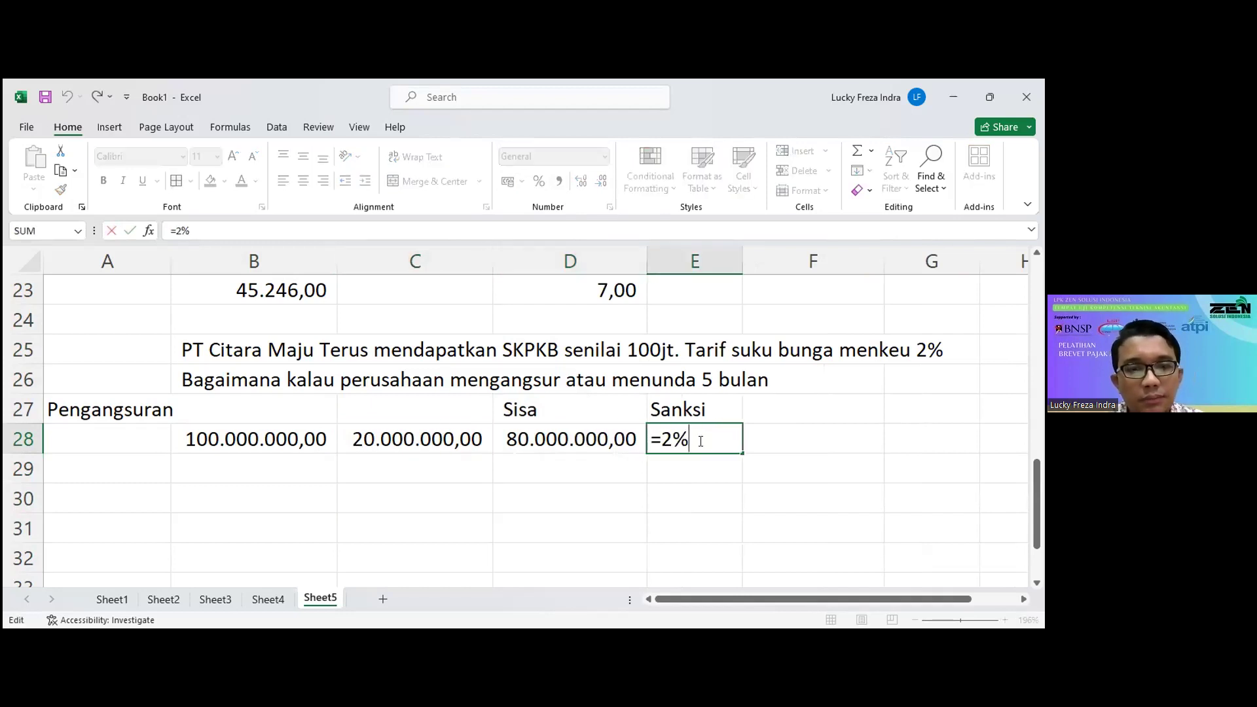
type("*")
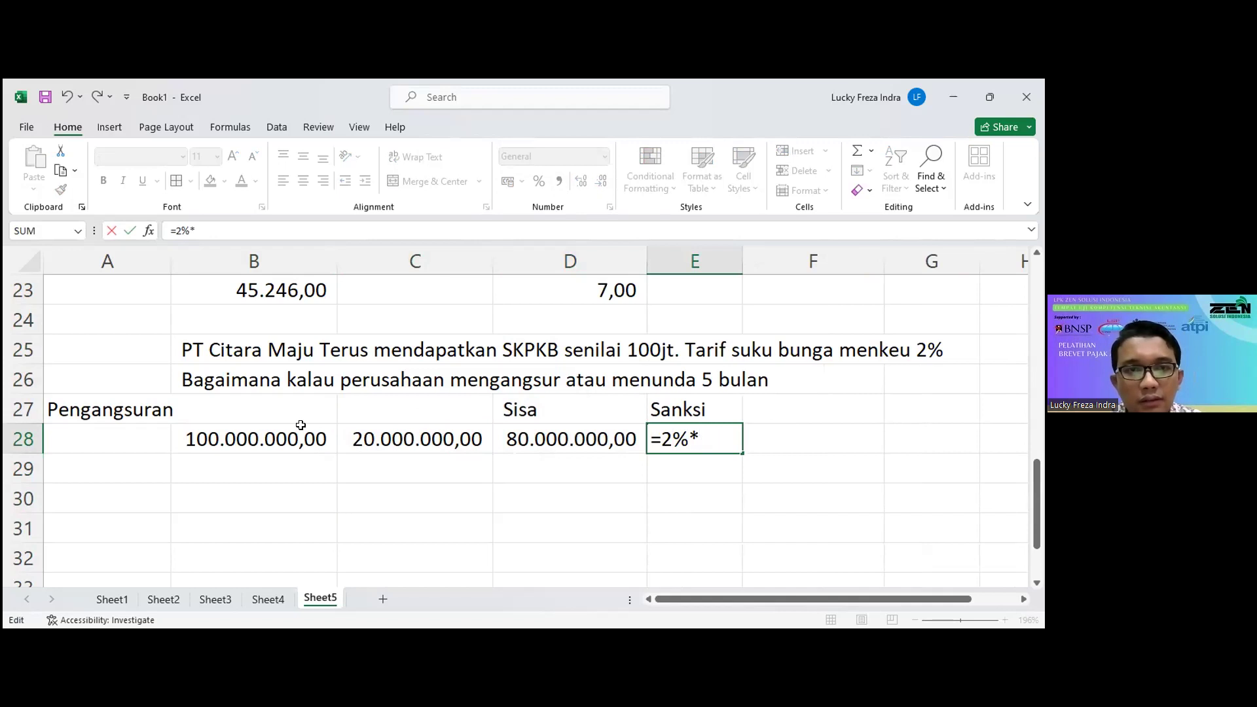
left_click(249, 445)
key("Return")
key("Left")
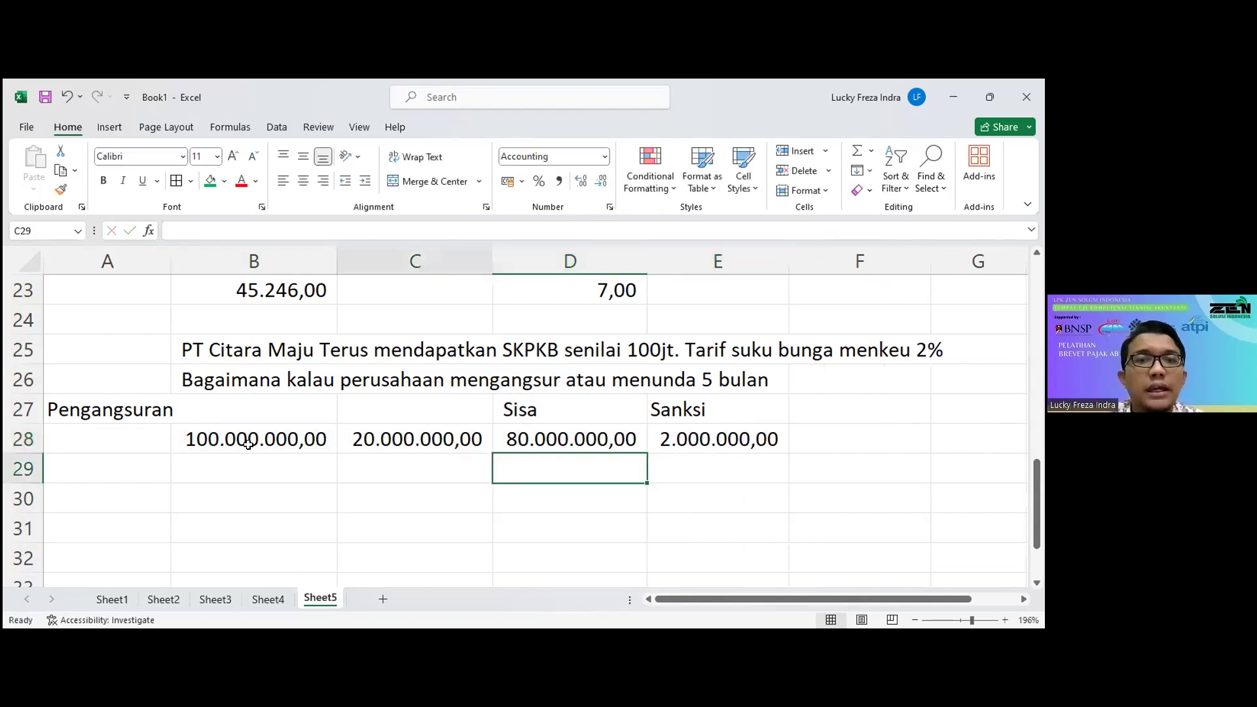
key("Left")
key("Left")
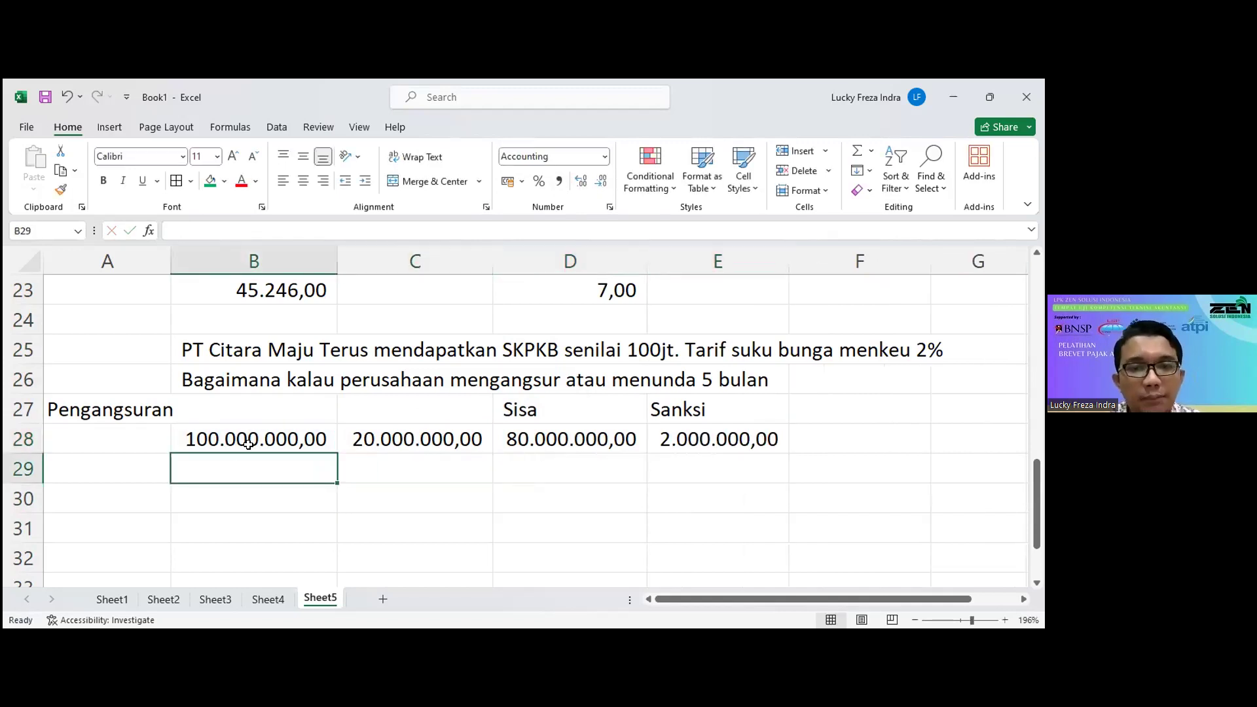
Enter the 80.000.000 debt in B29 and copy the installment amount down into C29:C32.
type("80.000.000")
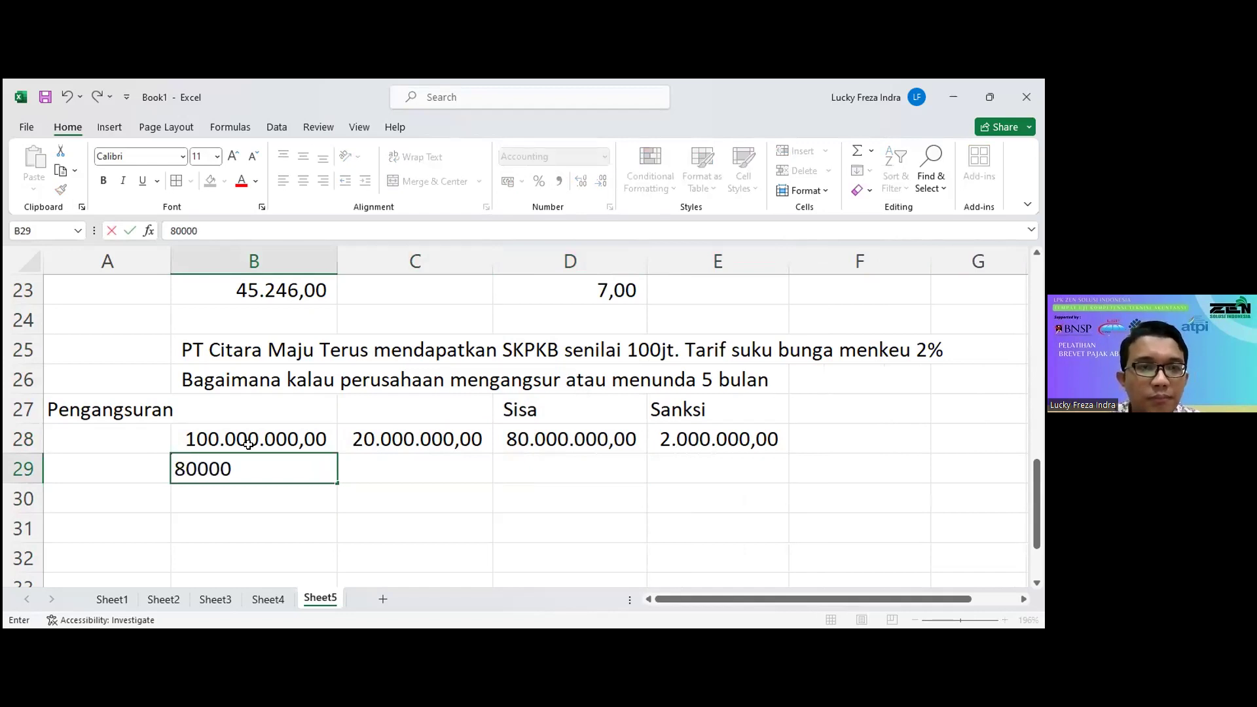
key("Tab")
key("Up")
key("ctrl+c")
key("Down")
key("shift+Down")
key("shift+Down")
key("shift+Down")
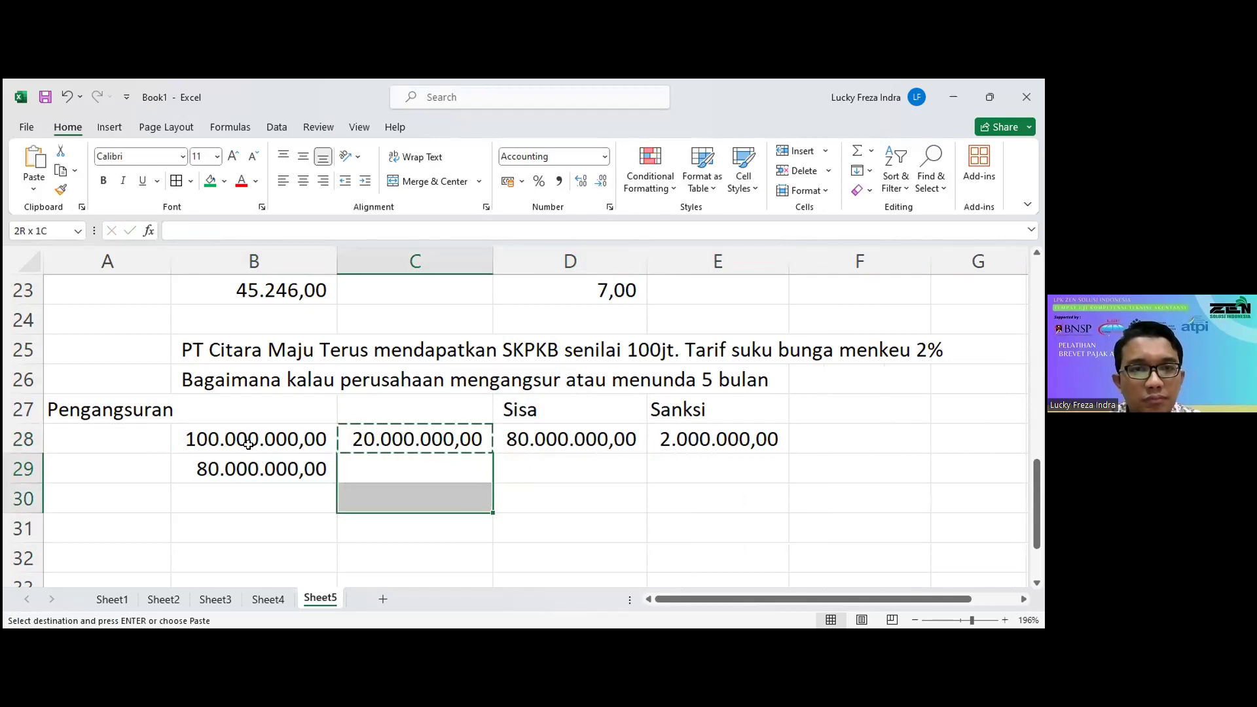
key("ctrl+v")
Compute the row 29 remaining balance in D29 as =D28-C29.
key("Right")
key("Up")
key("Down")
type("=")
key("Up")
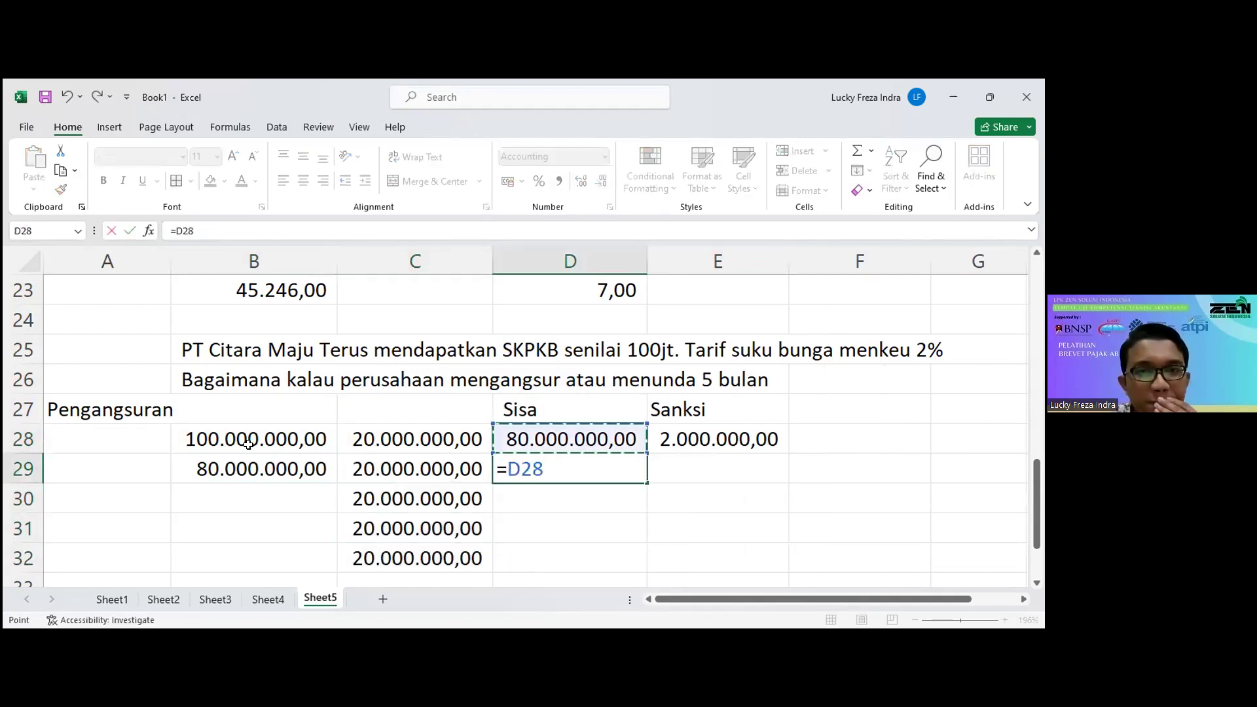
key("BackSpace")
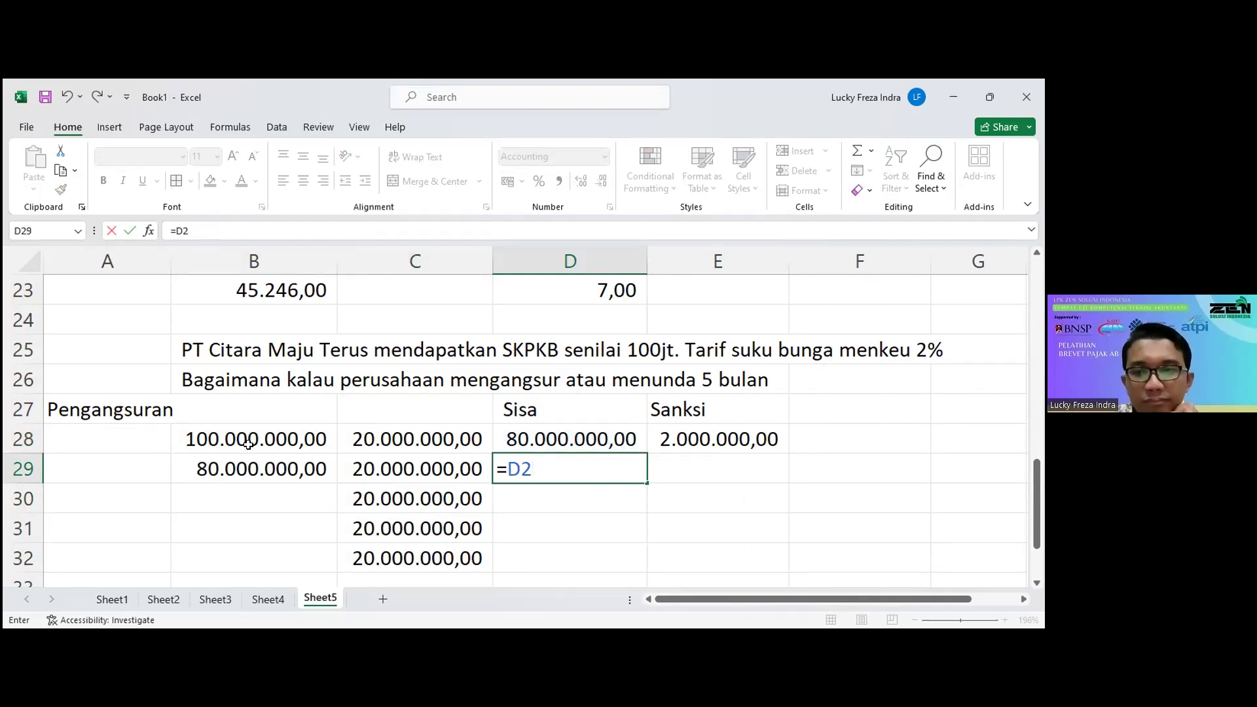
key("BackSpace")
key("BackSpace")
key("Up")
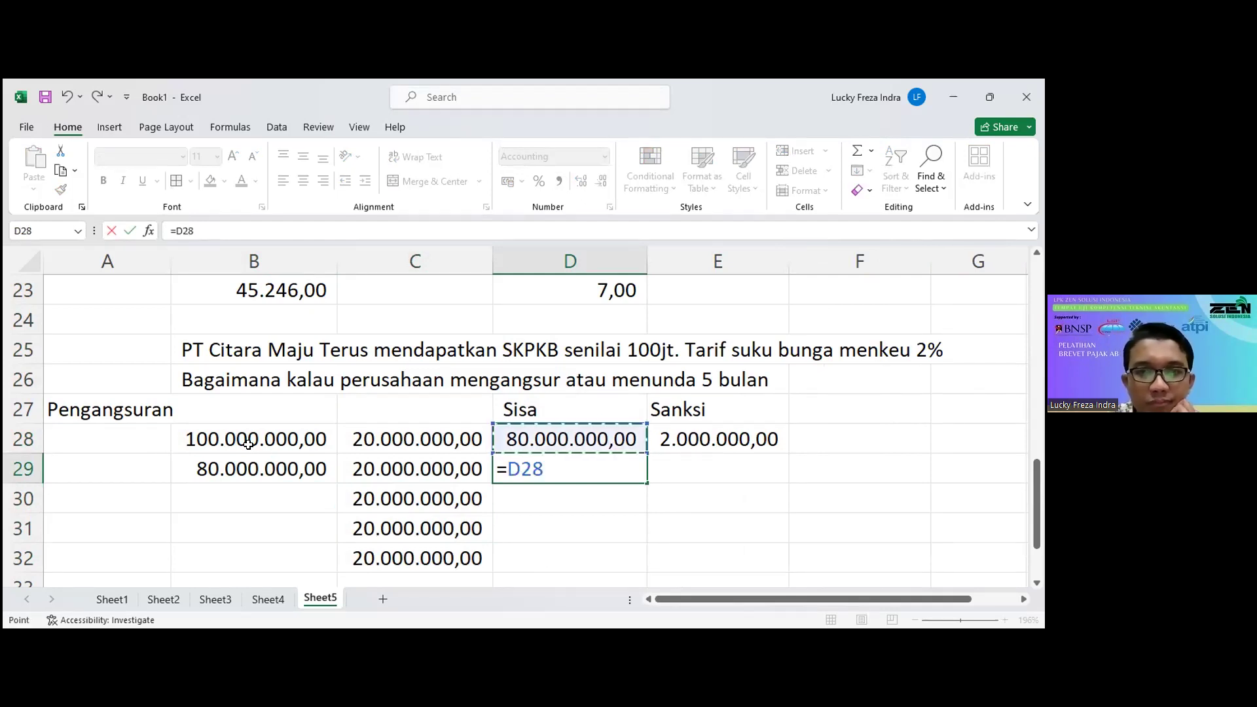
type("-")
key("Left")
key("Return")
Enter the row 29 sanction in E29 as =2%*B29.
key("Up")
key("Right")
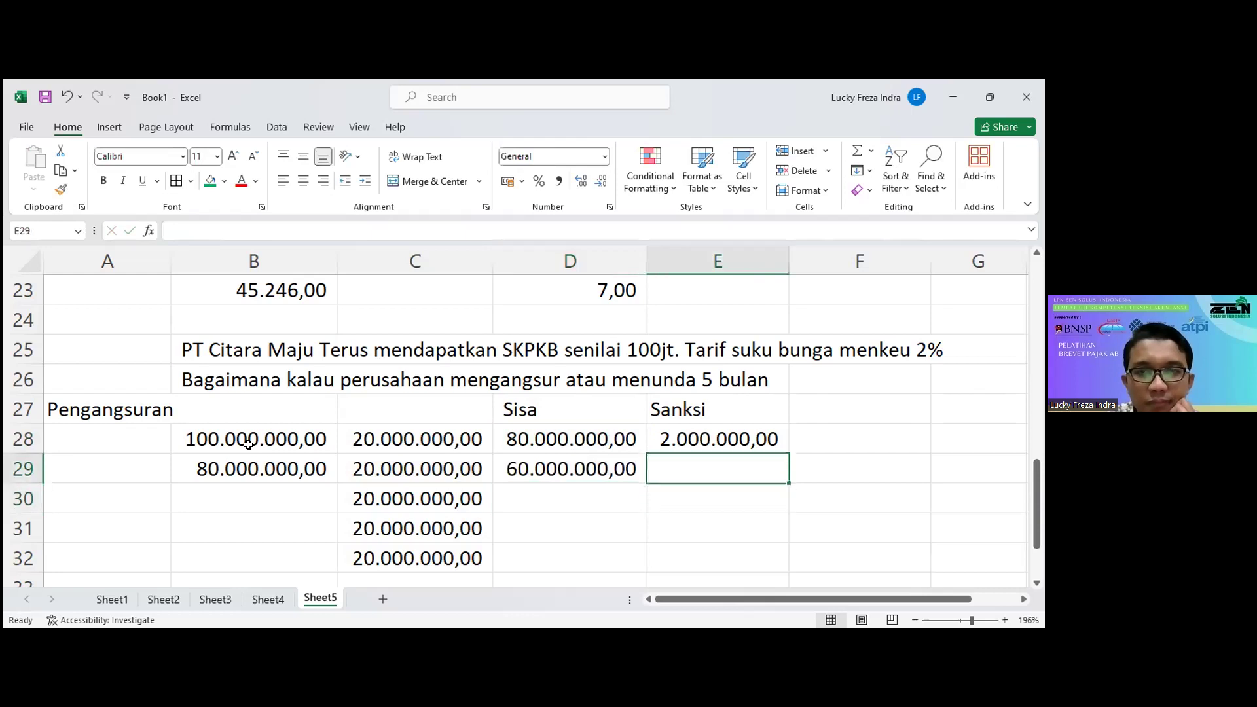
type("=")
key("Up")
key("Down")
key("BackSpace")
key("BackSpace")
key("BackSpace")
type("2%*")
key("Left")
key("Left")
key("Left")
key("Return")
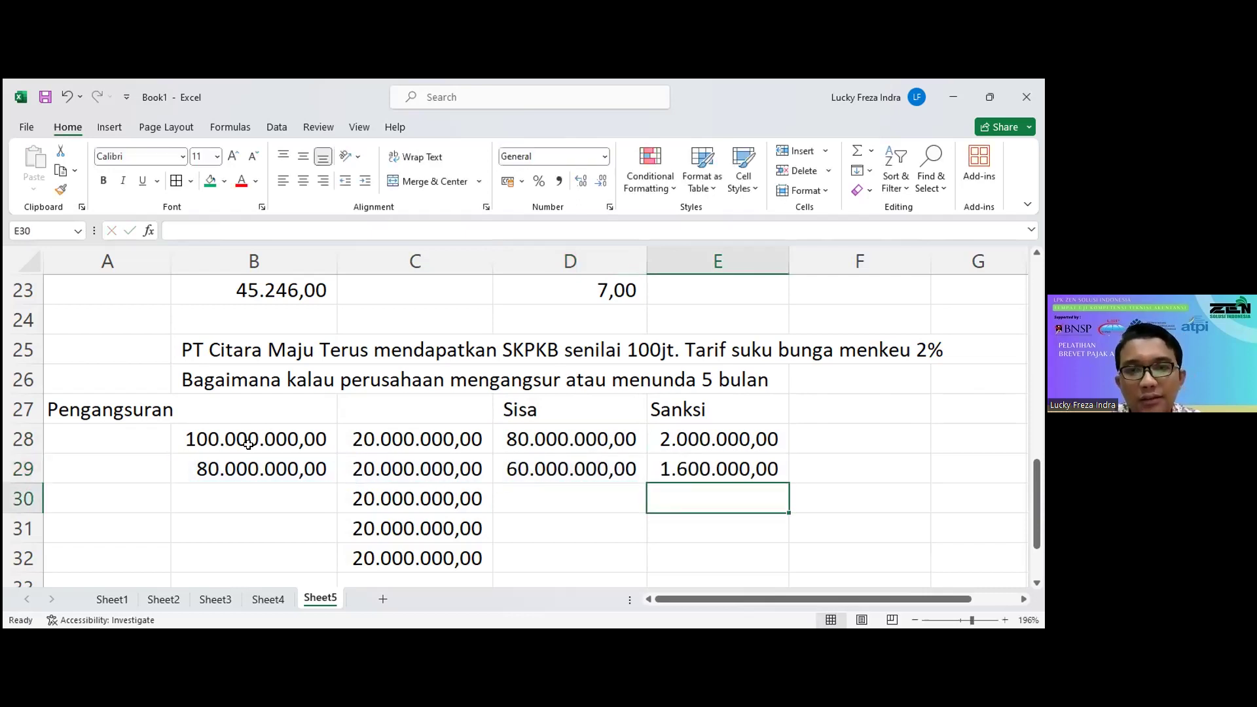
Compute the row 30 remaining balance in D30 as =D29-C30.
key("Left")
type("=")
key("Up")
type("-")
key("Left")
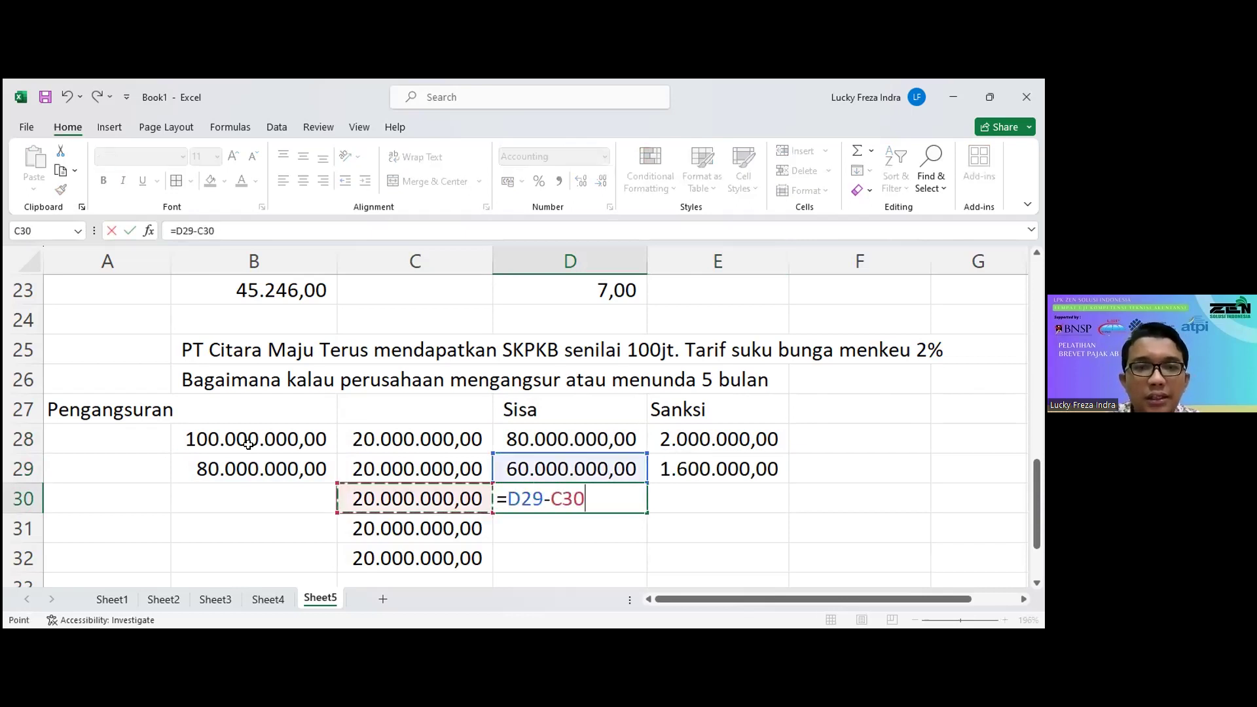
key("Return")
Enter the debts 60.000.000, 40.000.000 and 20.000.000 in B30, B31 and B32.
key("Up")
type("=")
key("Escape")
key("Left")
key("Left")
key("Left")
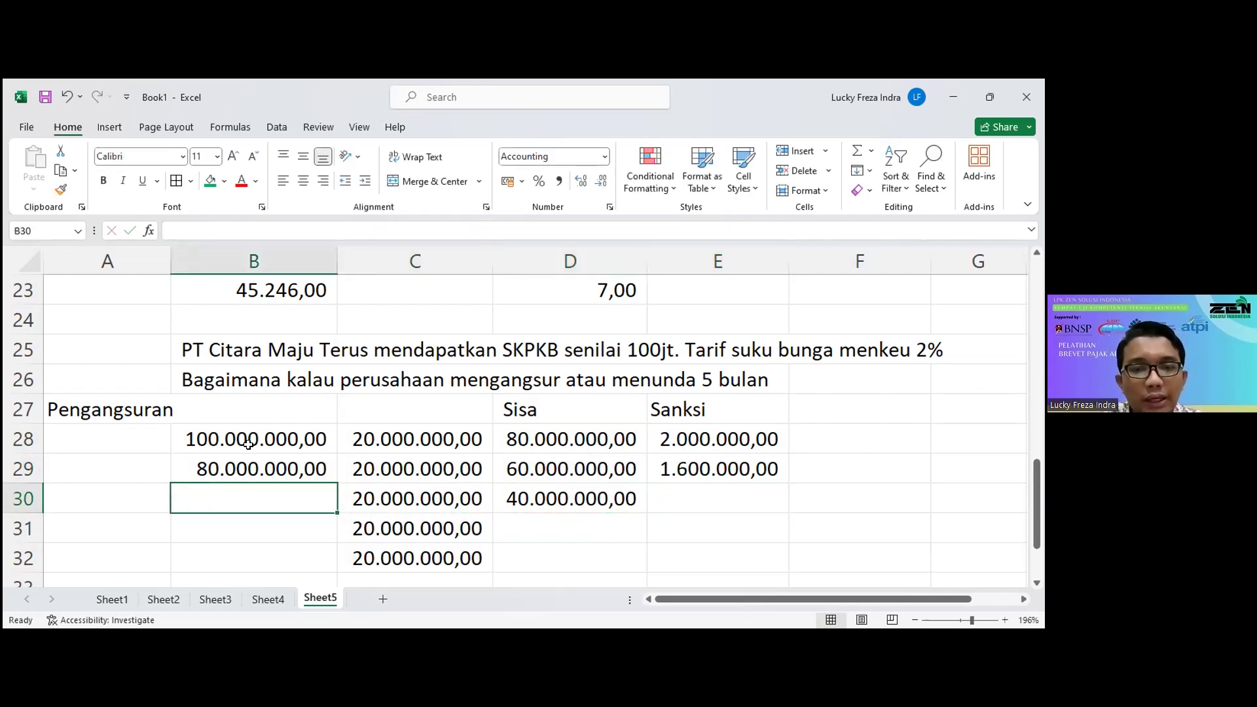
type("60.000.00")
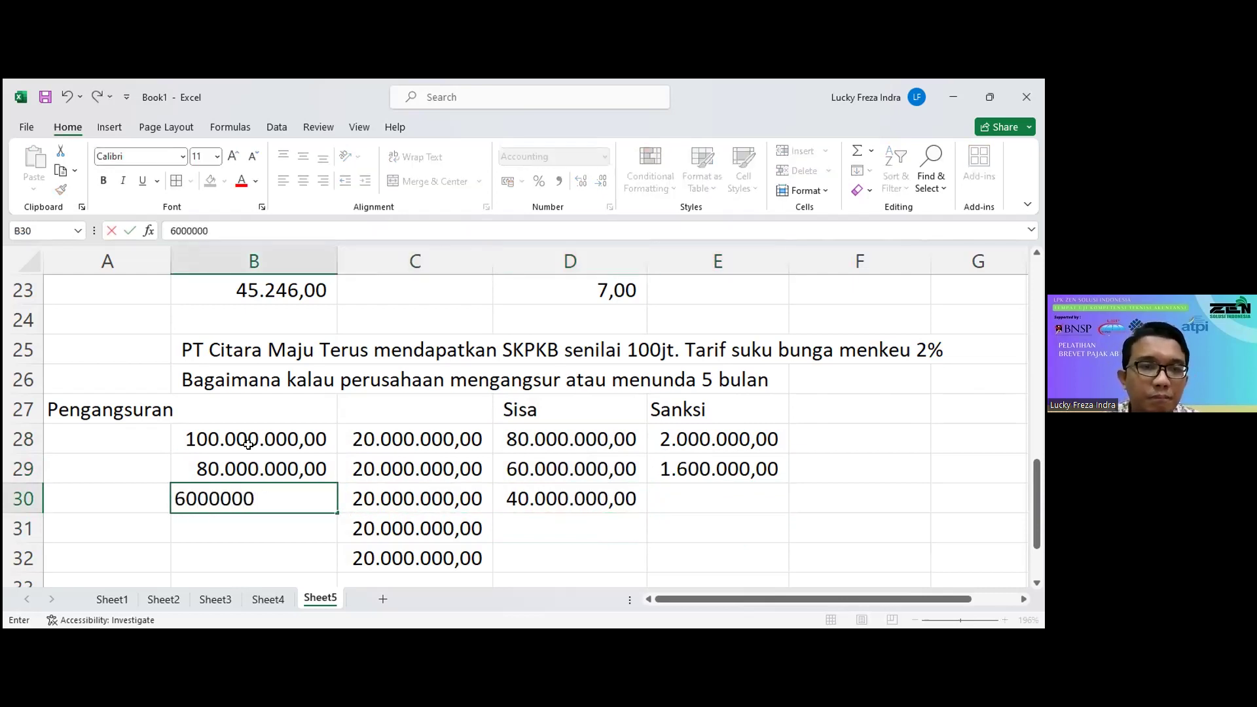
type("0")
key("Return")
type("40000000")
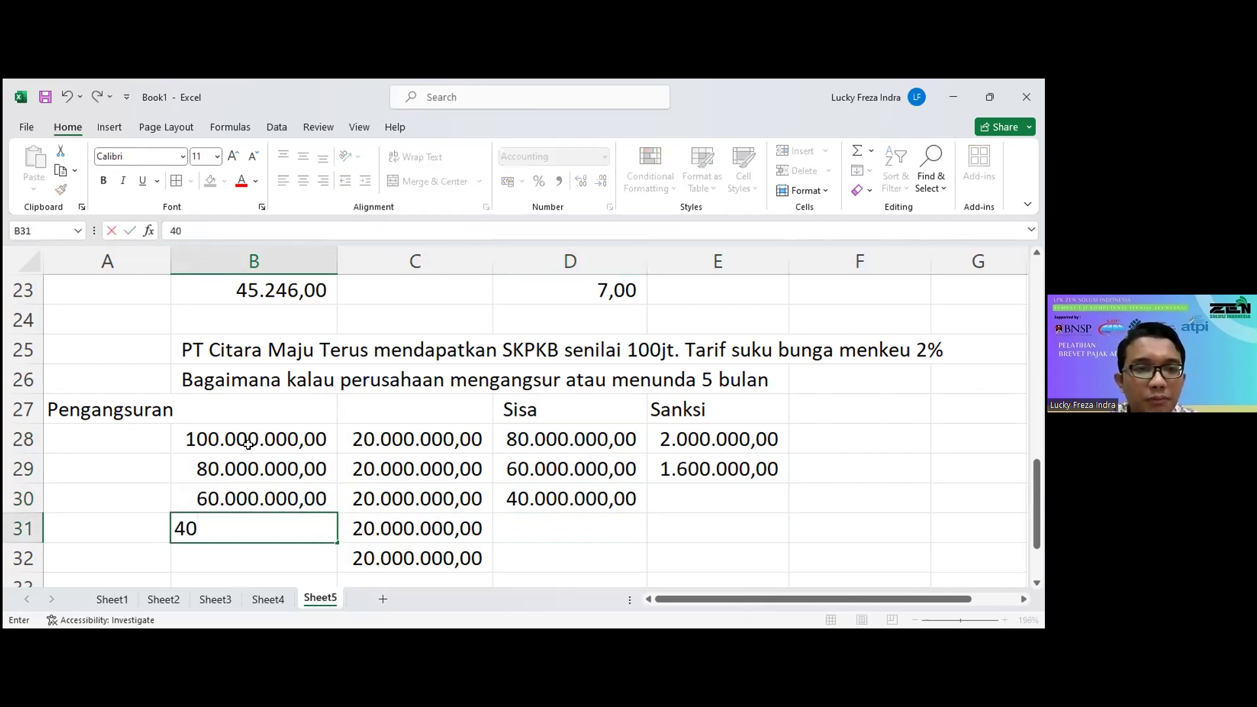
key("Return")
type("20000")
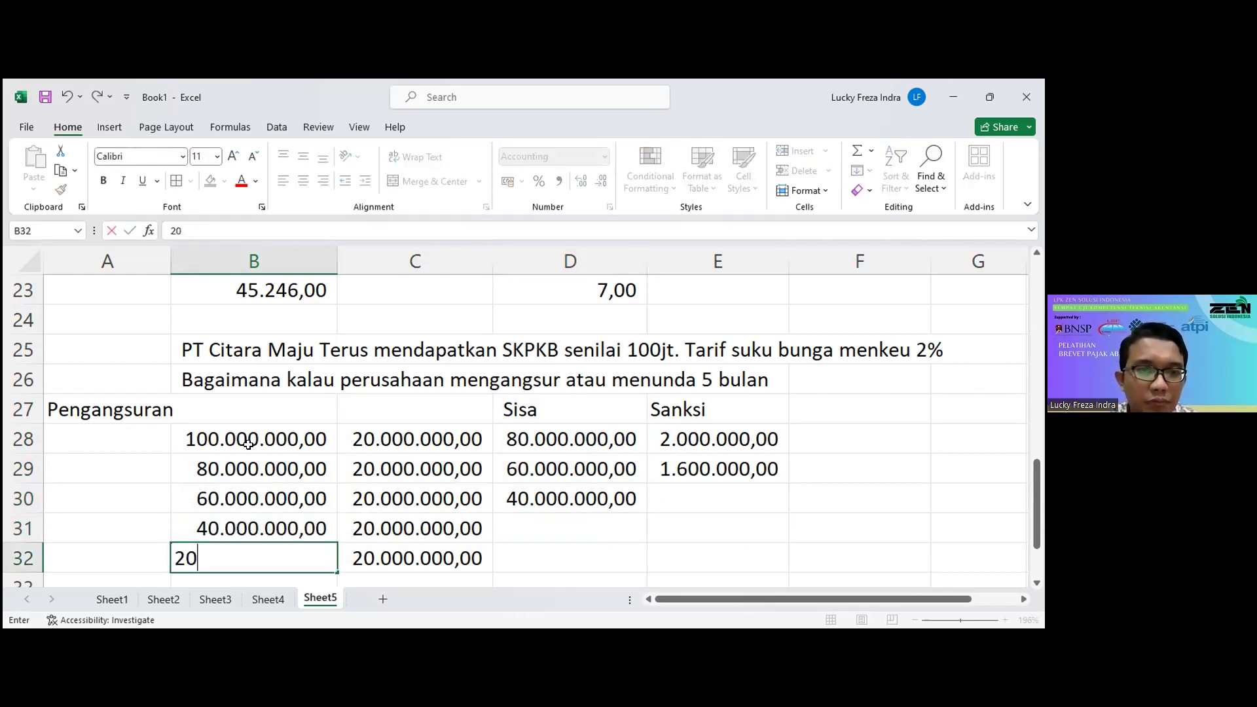
key("Tab")
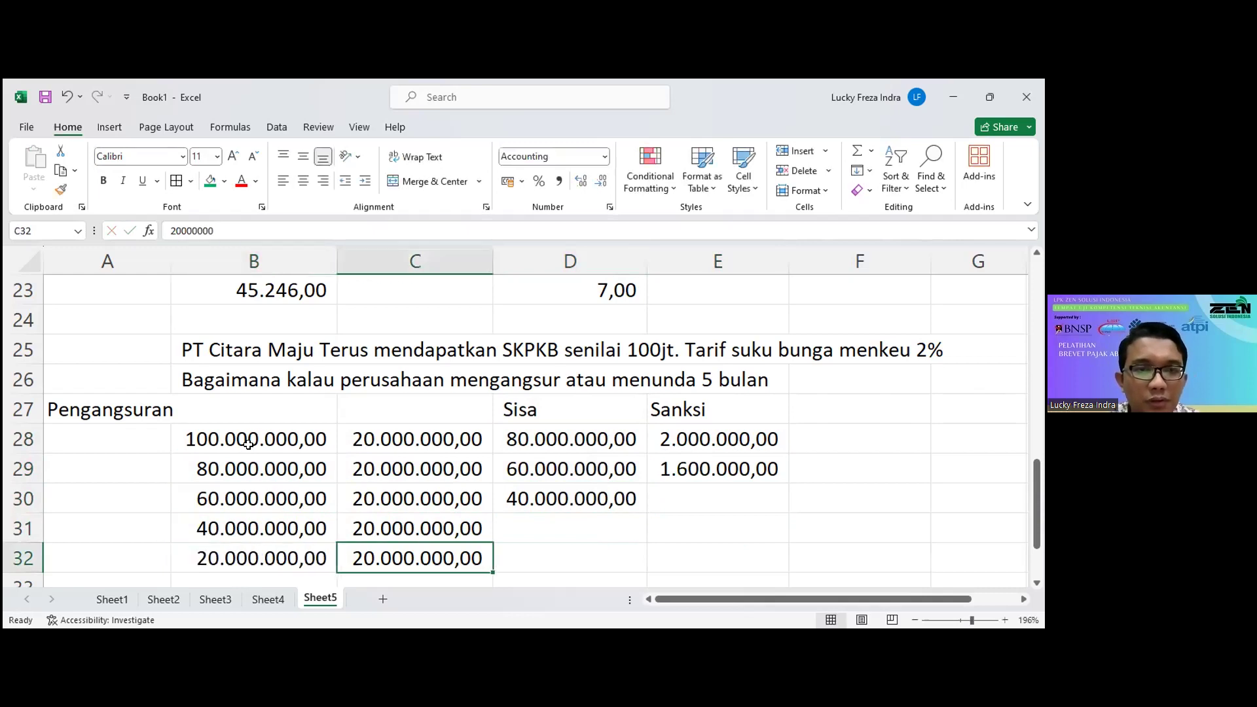
Enter 20.000.000 as the row 31 remaining balance in D31.
key("Tab")
key("Up")
type("2")
type("p")
key("BackSpace")
type("0.000.000")
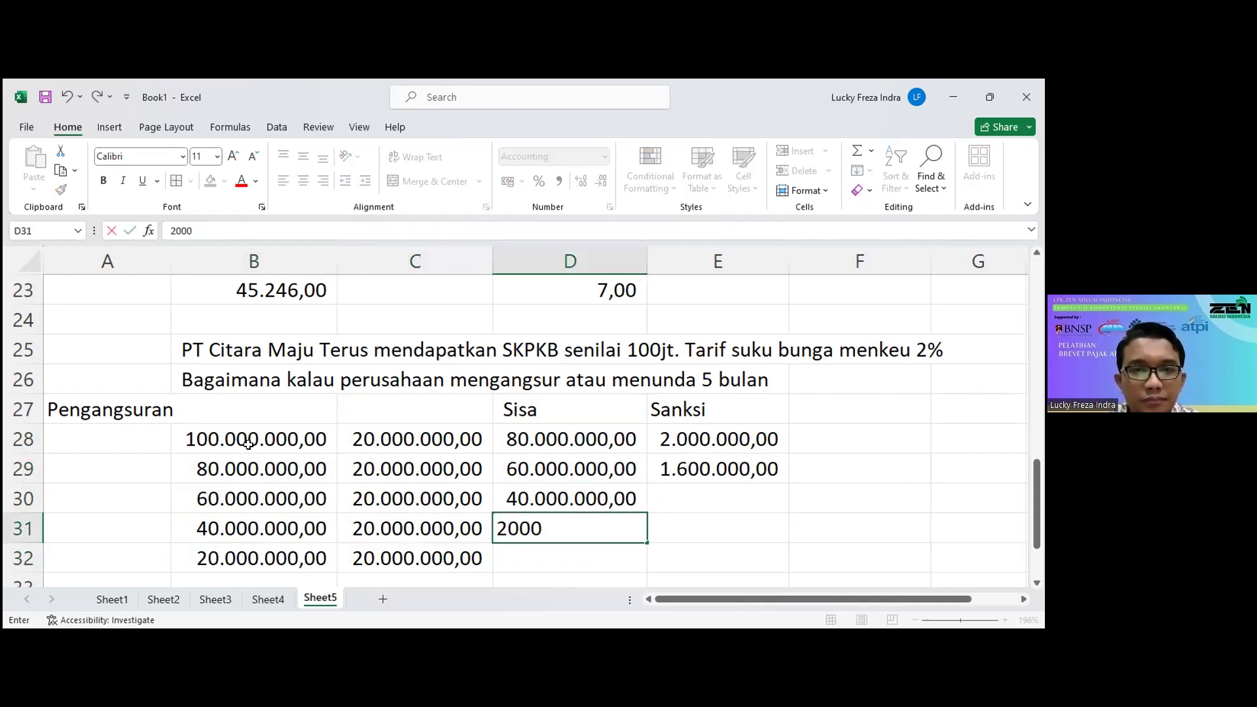
key("Return")
Enter the row 30 sanction in E30 as =B30*2%.
key("Tab")
key("Up")
key("Up")
key("Up")
key("Down")
type("=")
key("Left")
key("Left")
key("Left")
type("*2%")
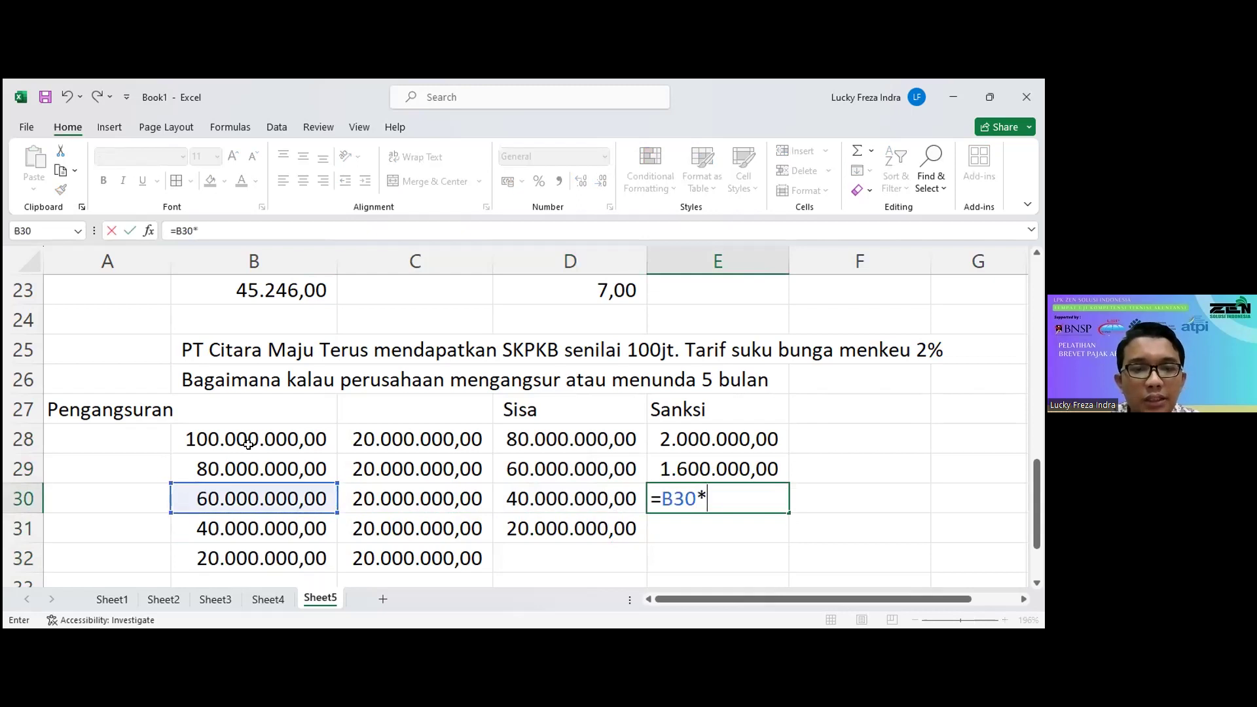
key("Return")
Enter the row 31 and 32 sanctions as =2%*B31 and =2%*B32.
type("=2%")
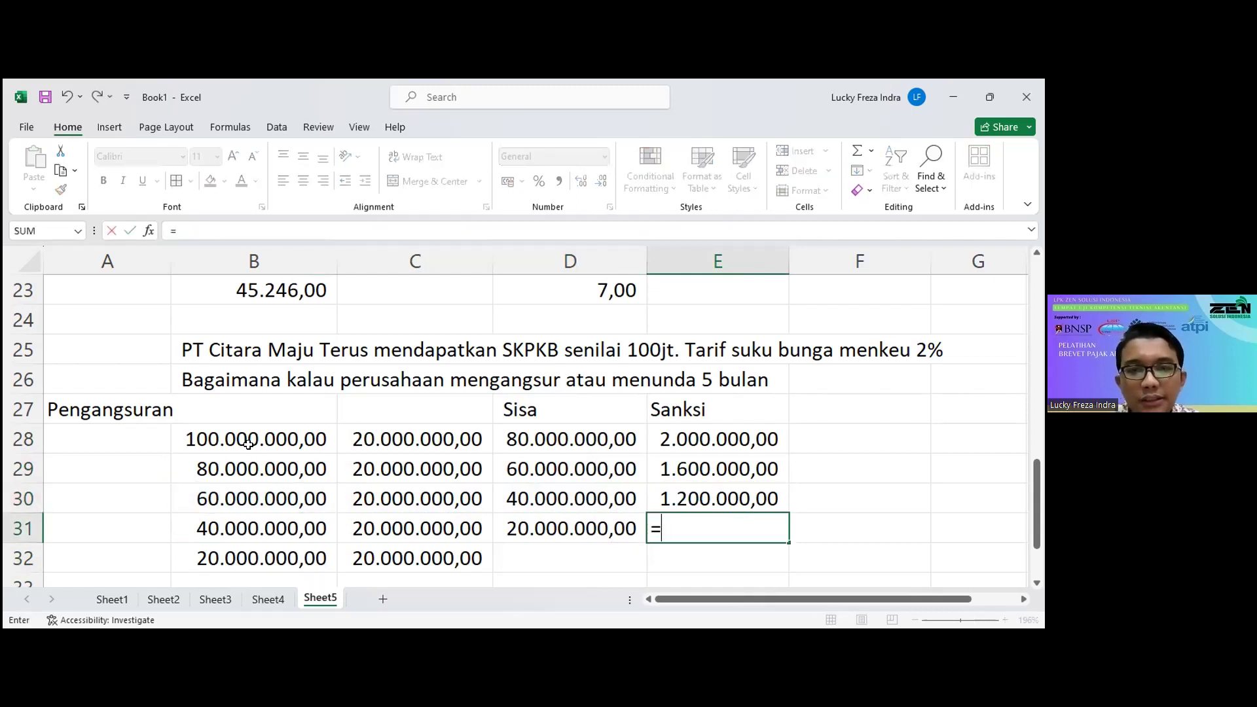
key("Left")
key("Left")
key("Left")
key("Left")
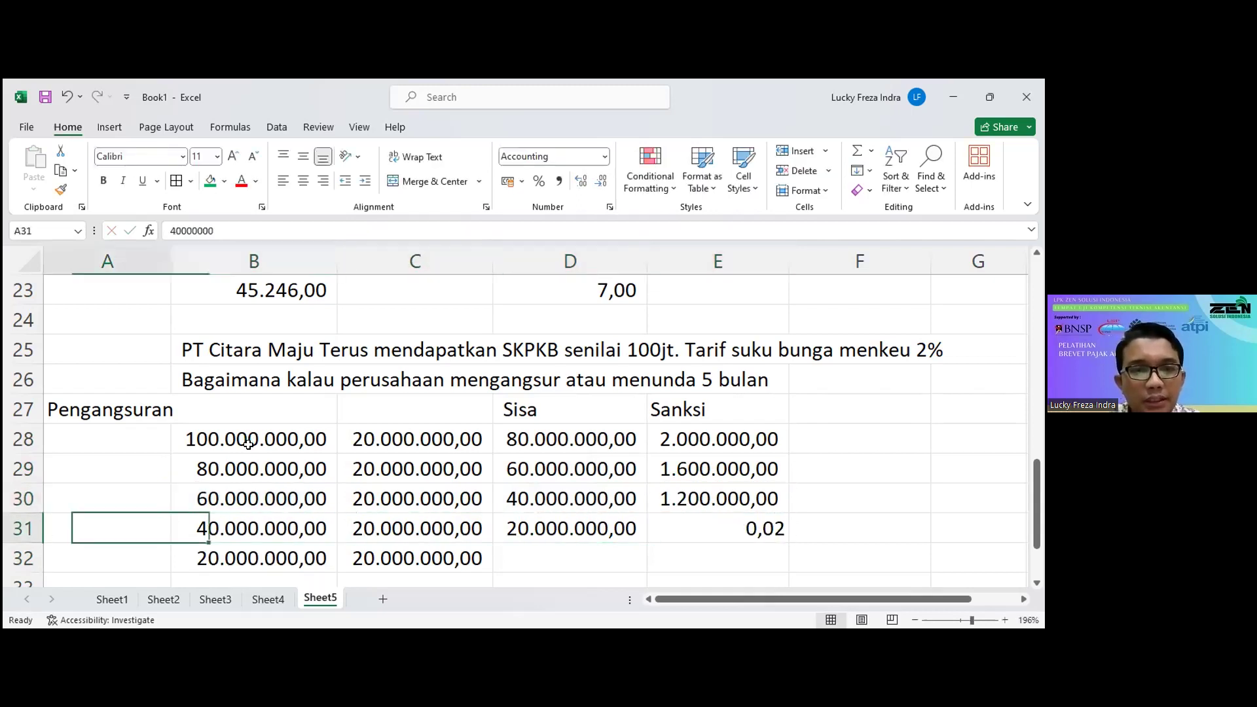
key("Right")
key("Right")
key("Right")
key("Right")
key("Left")
key("F2")
type("*")
left_click(228, 529)
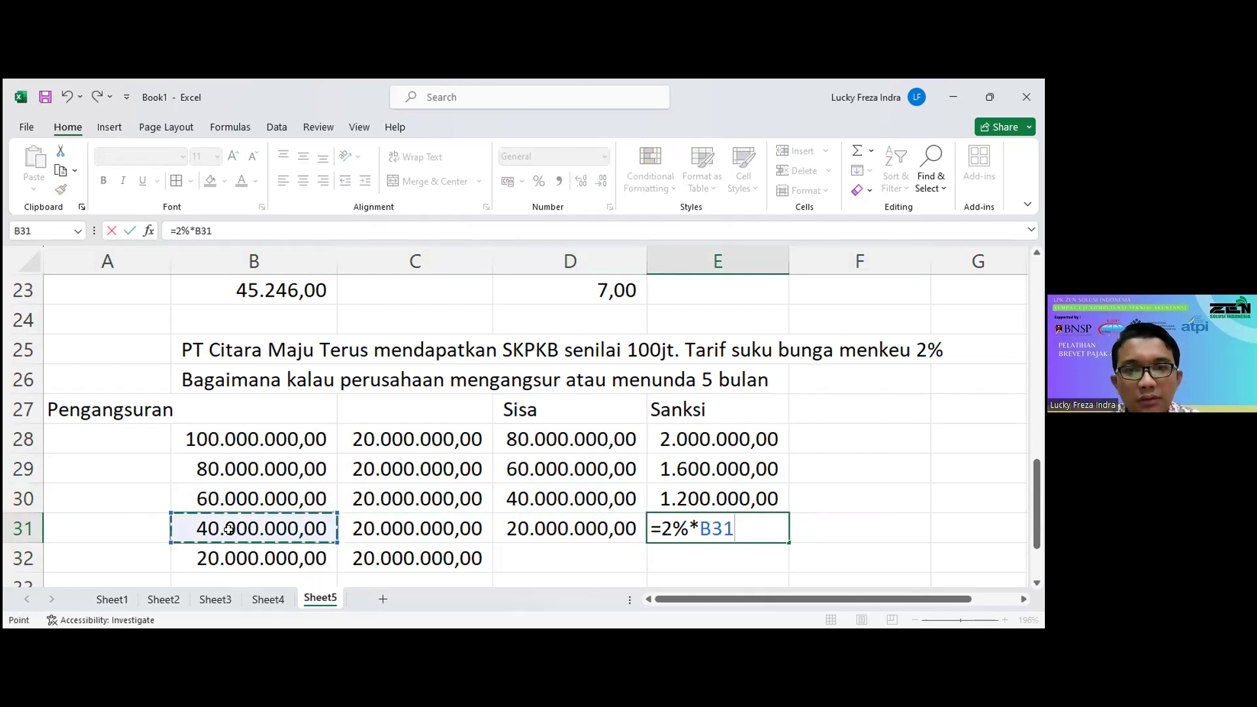
key("Return")
type("=")
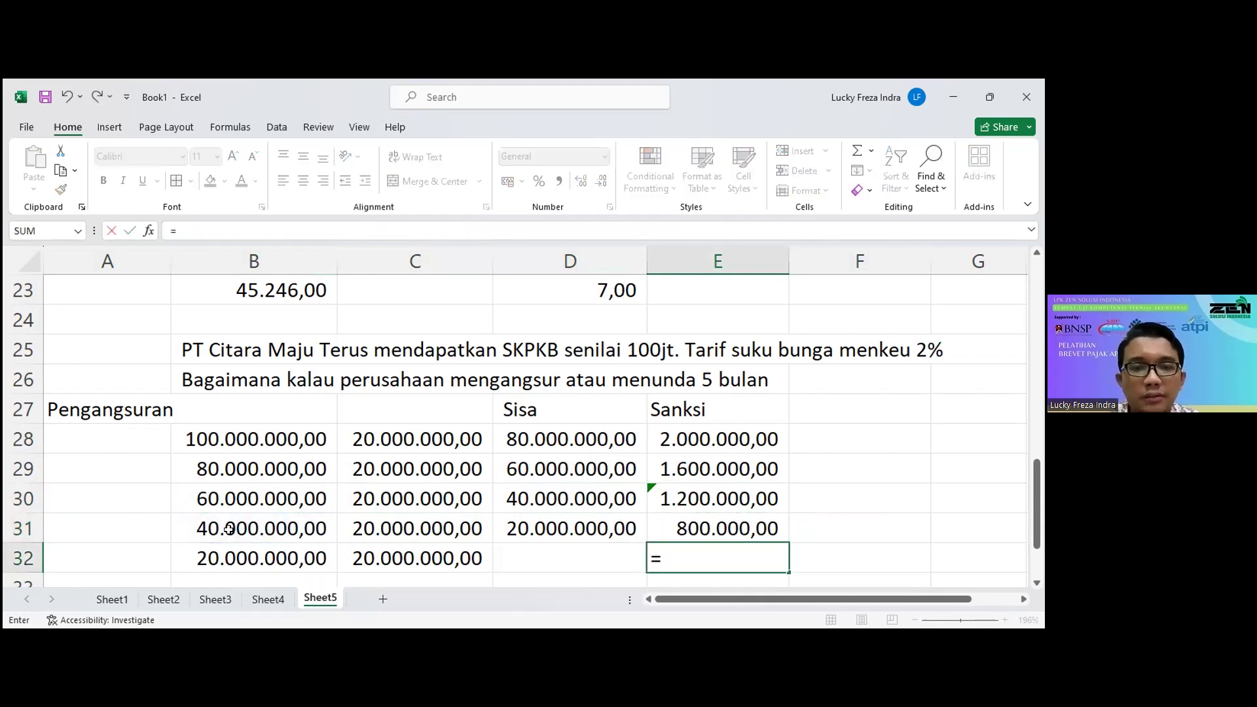
type("2%*")
key("Left")
key("Left")
key("Left")
key("Return")
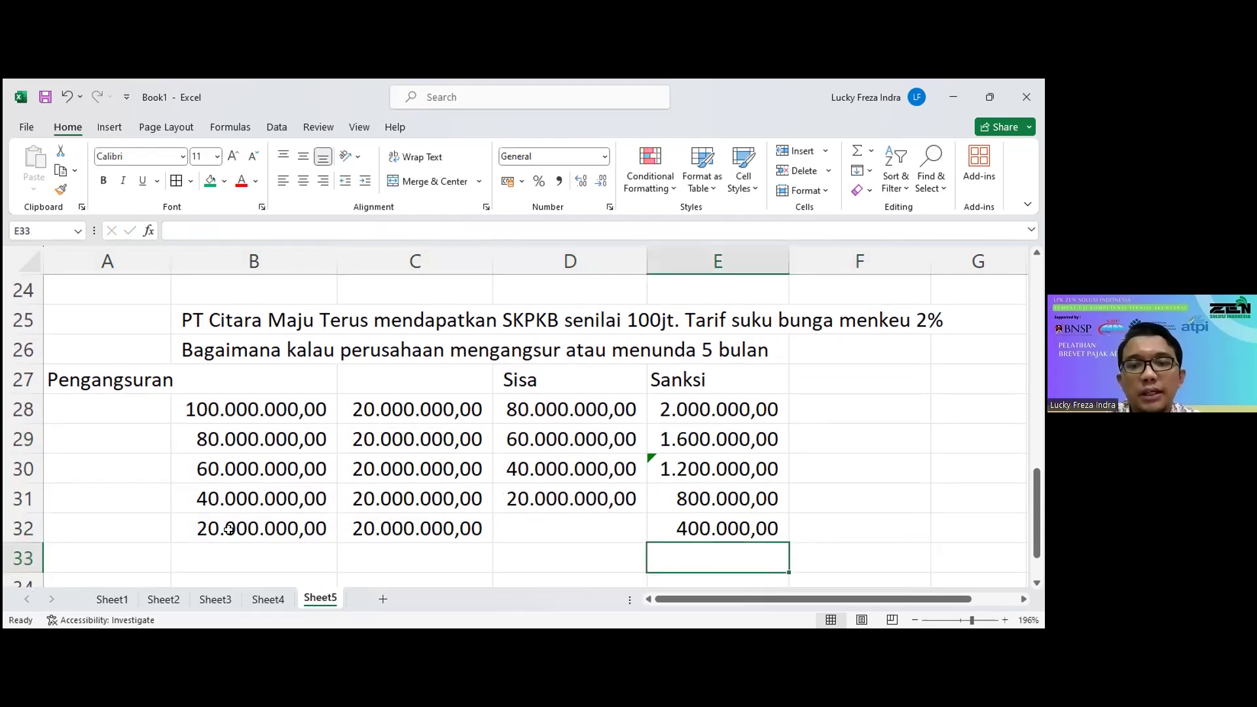
Total the sanctions in E33 with =SUM(E28:E32), giving 6.000.000,00.
type("=sum")
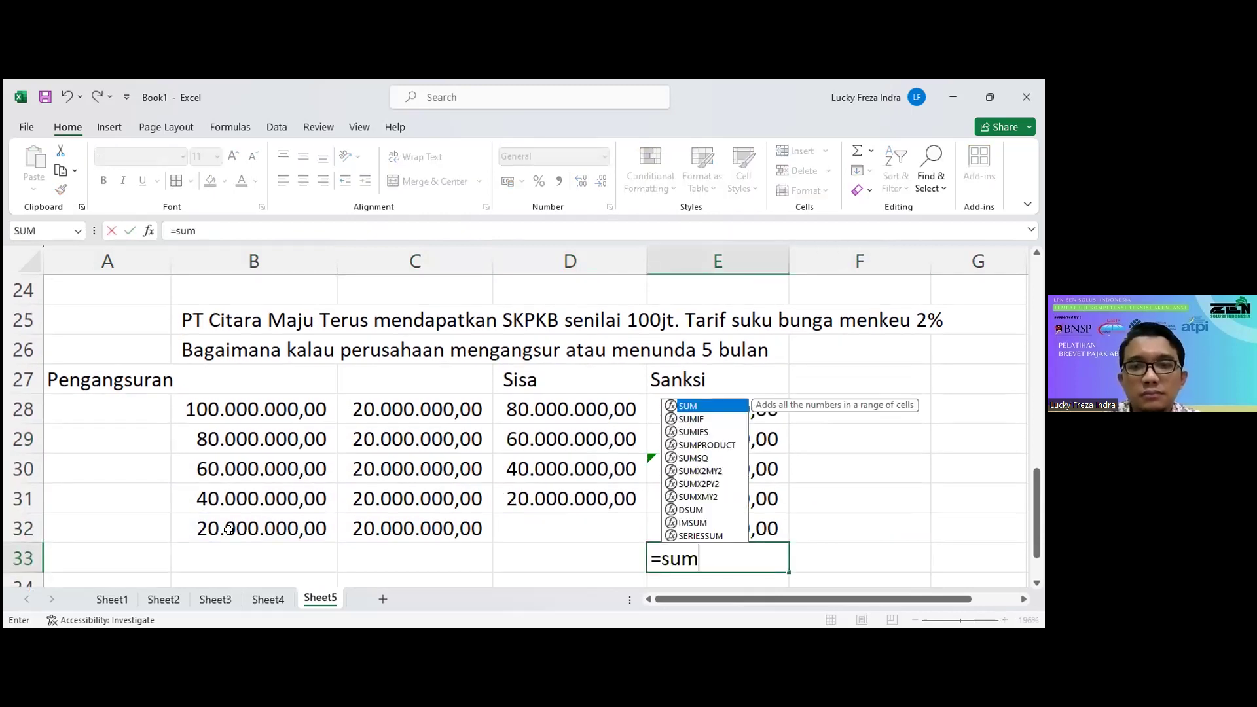
type("(")
key("Up")
key("shift+Up")
key("shift+Up")
key("shift+Up")
key("shift+Up")
type(")")
key("Return")
key("Down")
key("Down")
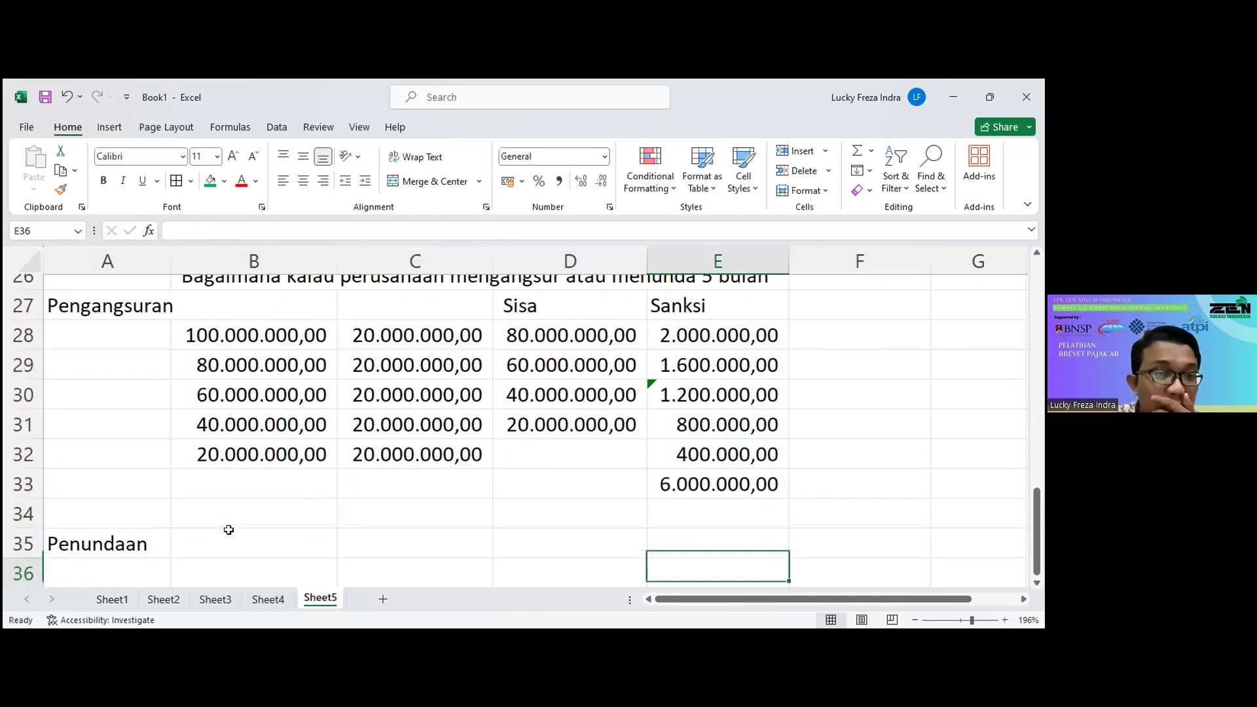
Write the note '5 bulan x suku bunga x pokok utang pajak' beside Penundaan in B35.
key("Left")
key("Left")
key("Left")
left_click(229, 530)
key("Right")
key("Left")
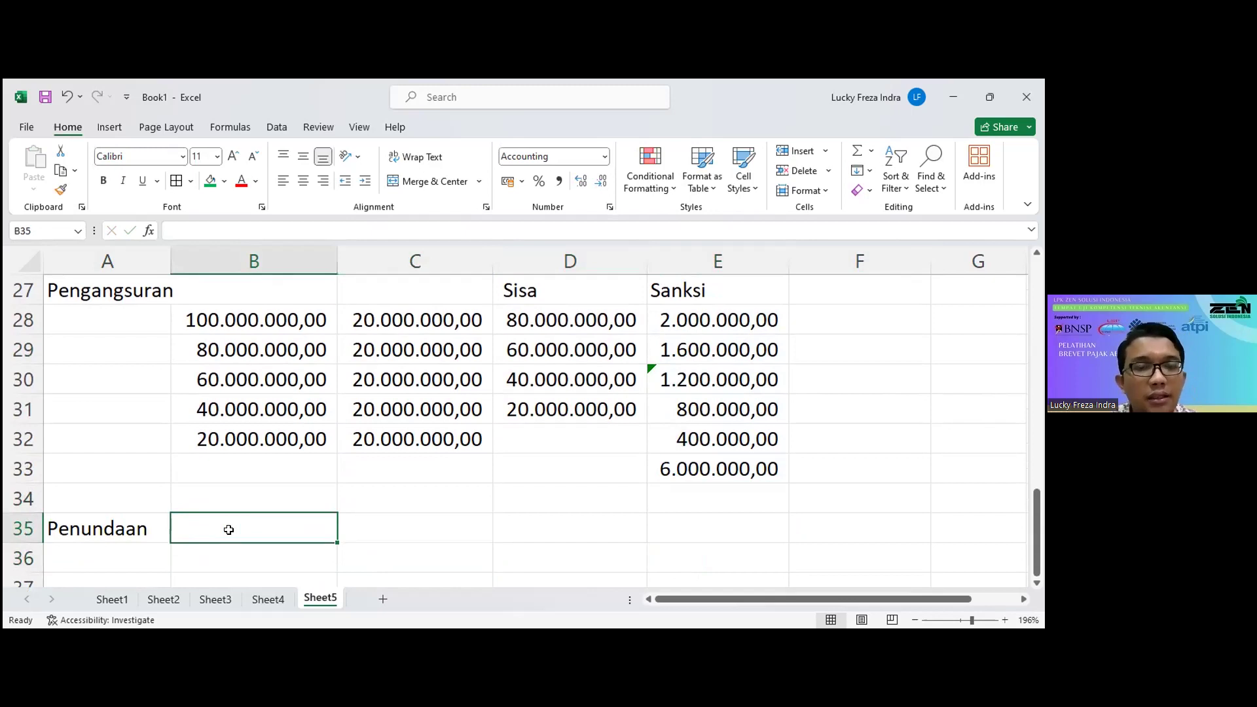
type("5%")
key("BackSpace")
type("bu")
key("BackSpace")
key("BackSpace")
key("BackSpace")
type("=")
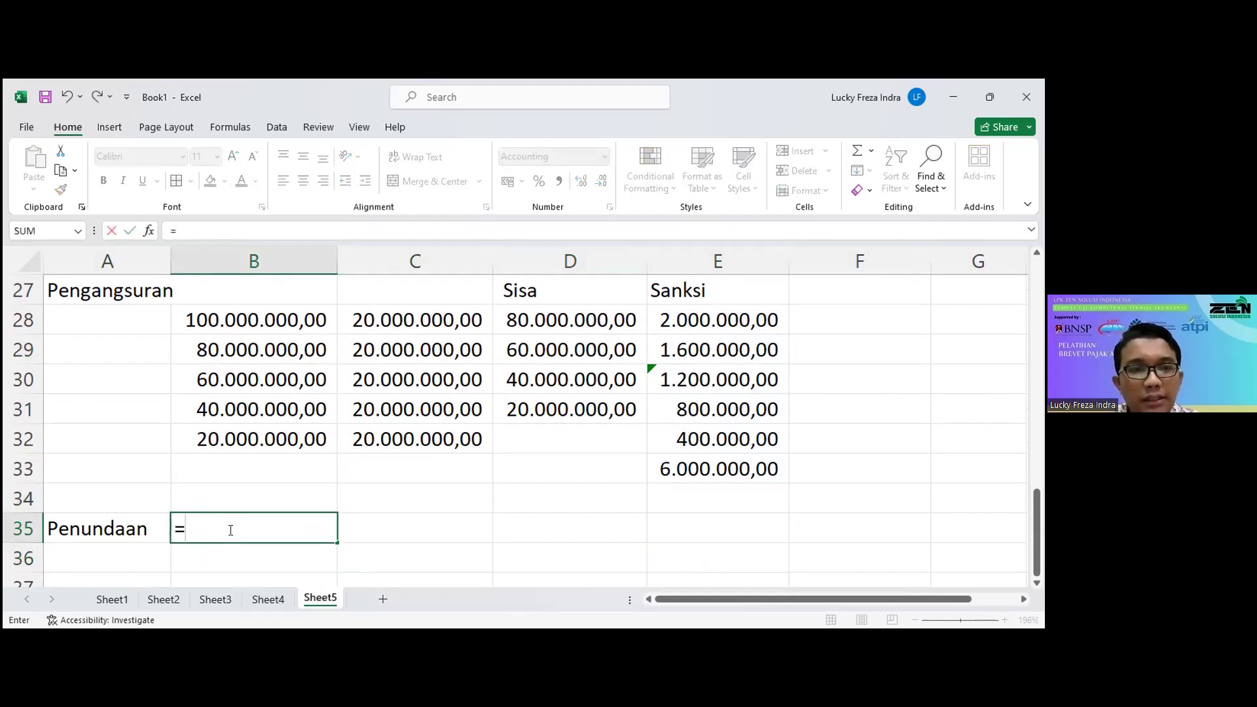
key("BackSpace")
type("5 bulan x suku bunga x ")
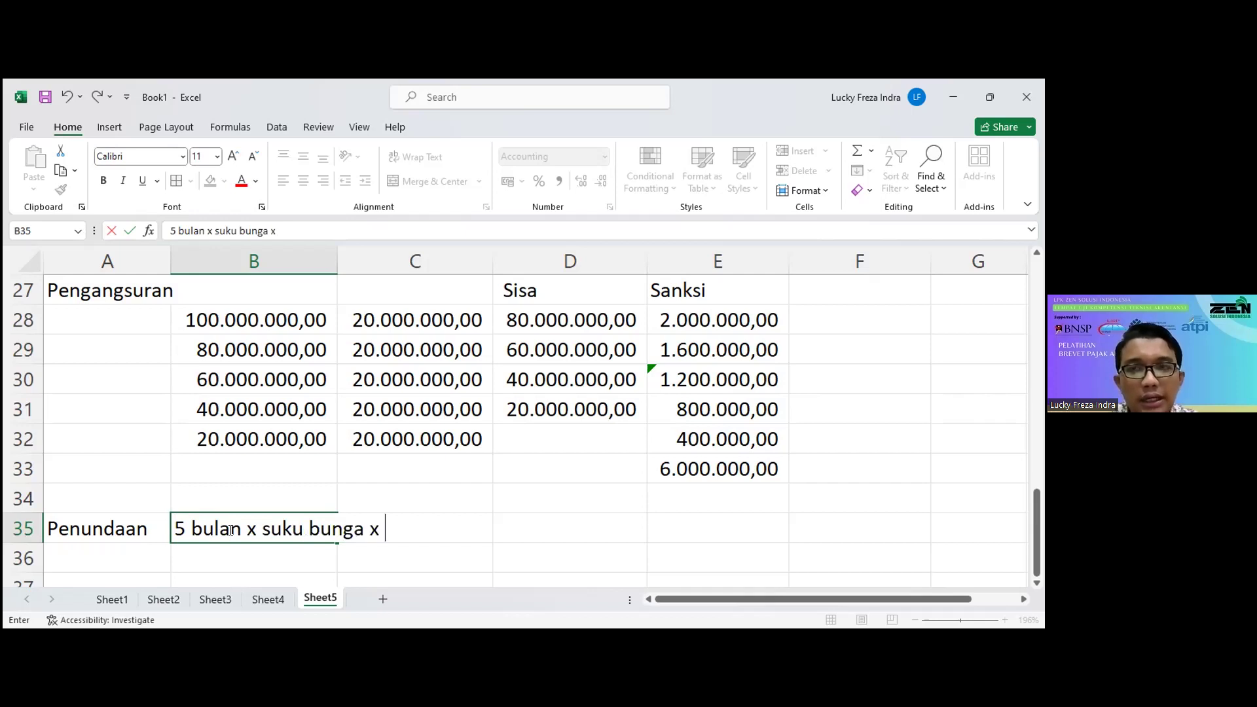
type("pokok utang")
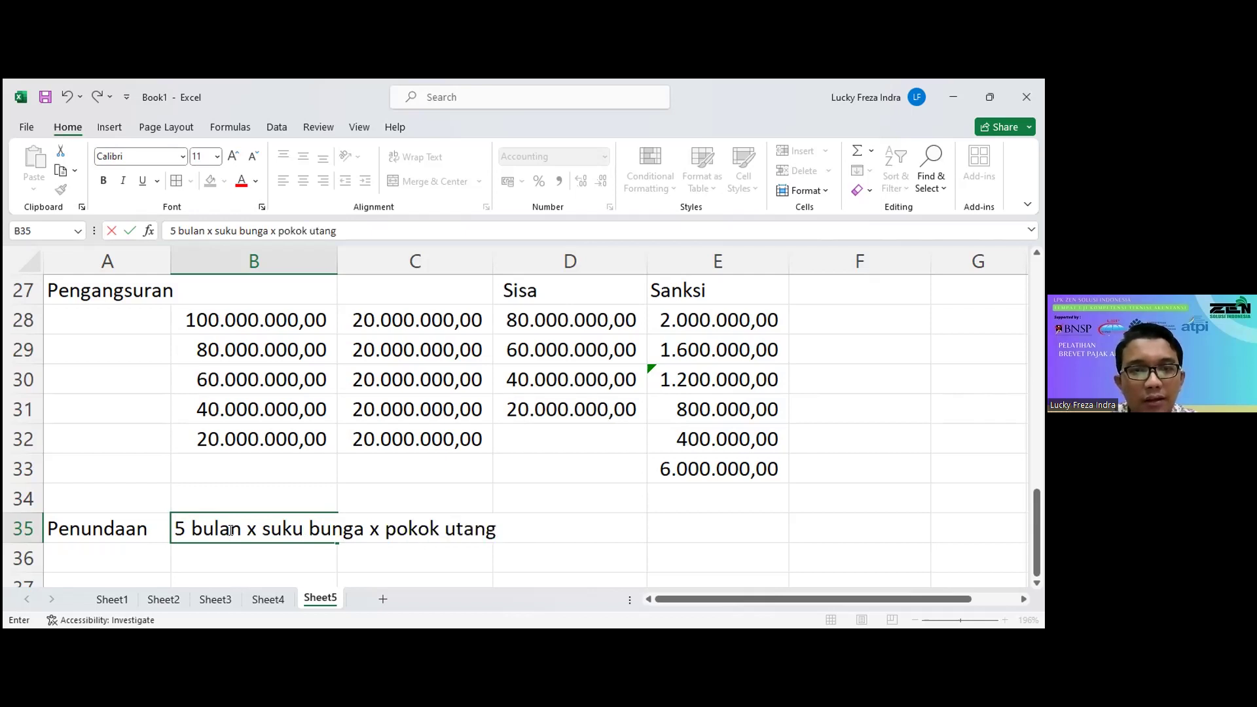
type(" pajak")
key("Return")
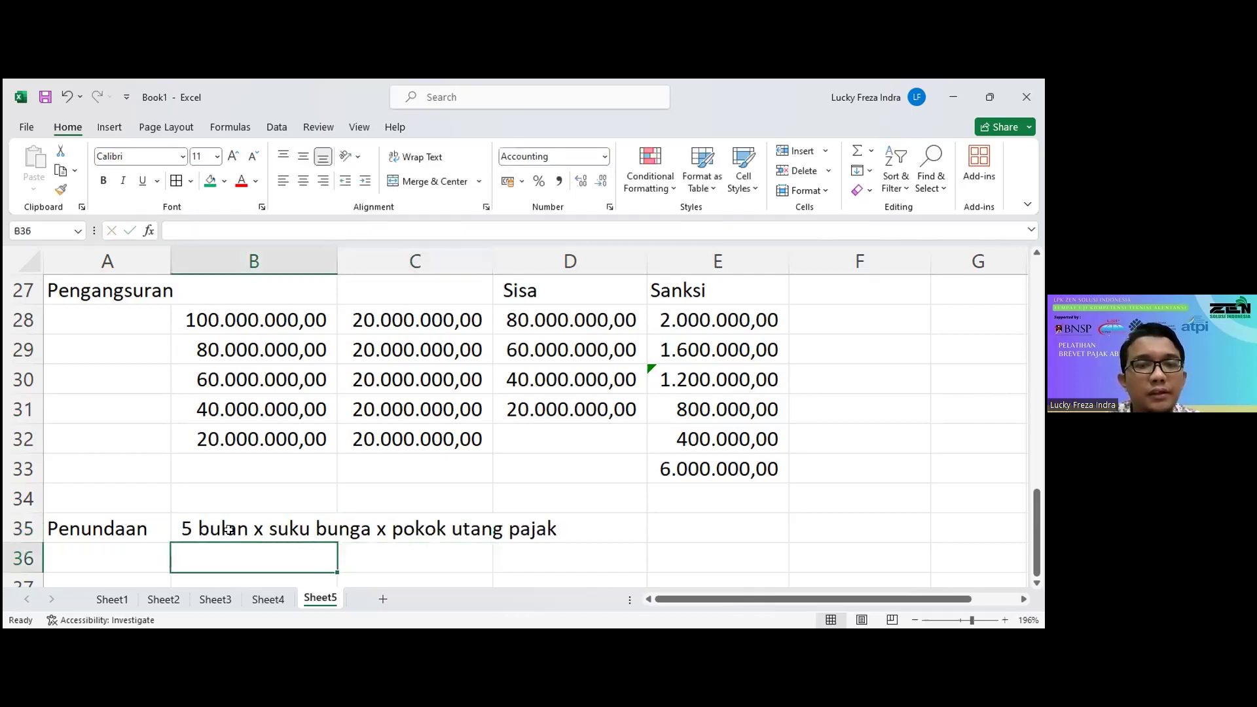
Enter =5*2%*100000000 in B36 to get 10.000.000,00.
type("=5")
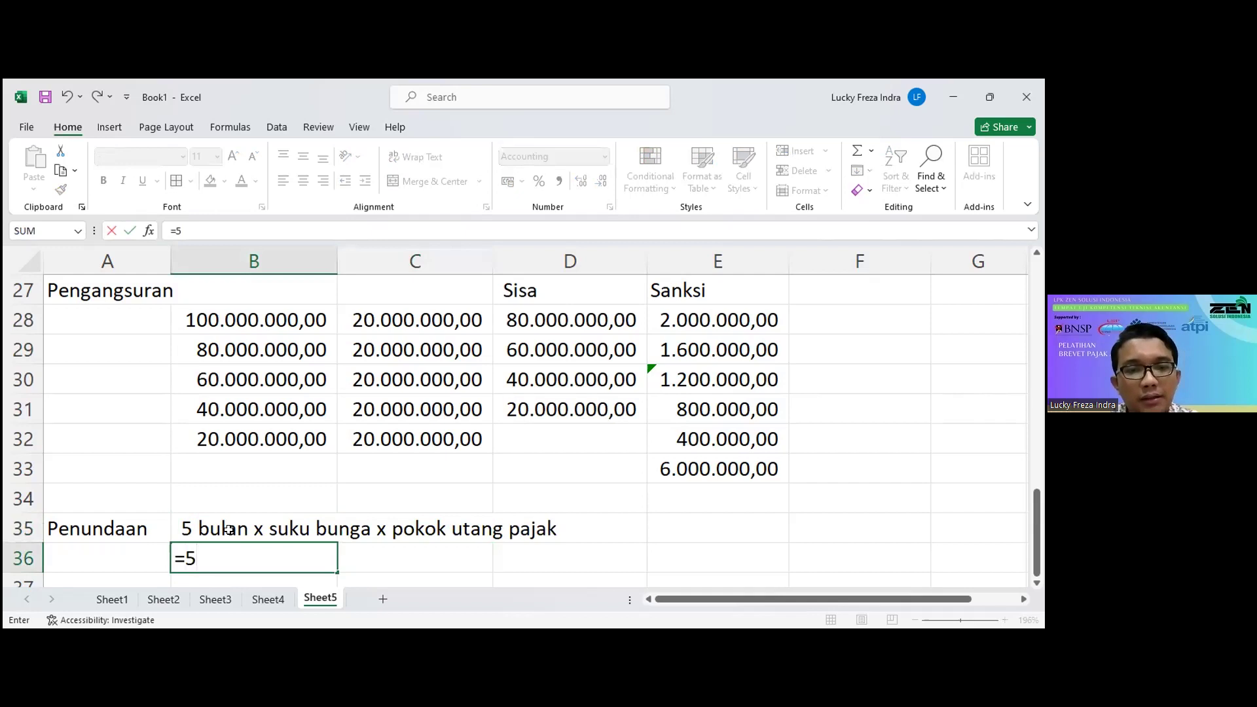
type("*")
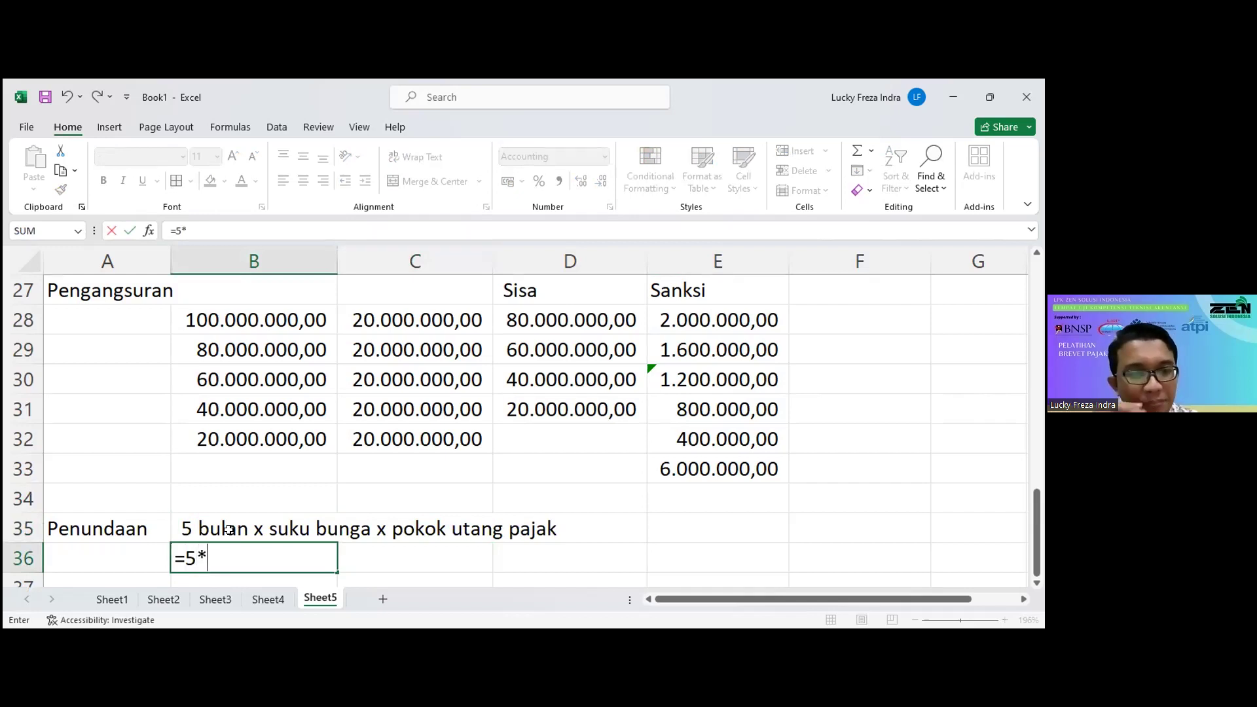
type("2%*")
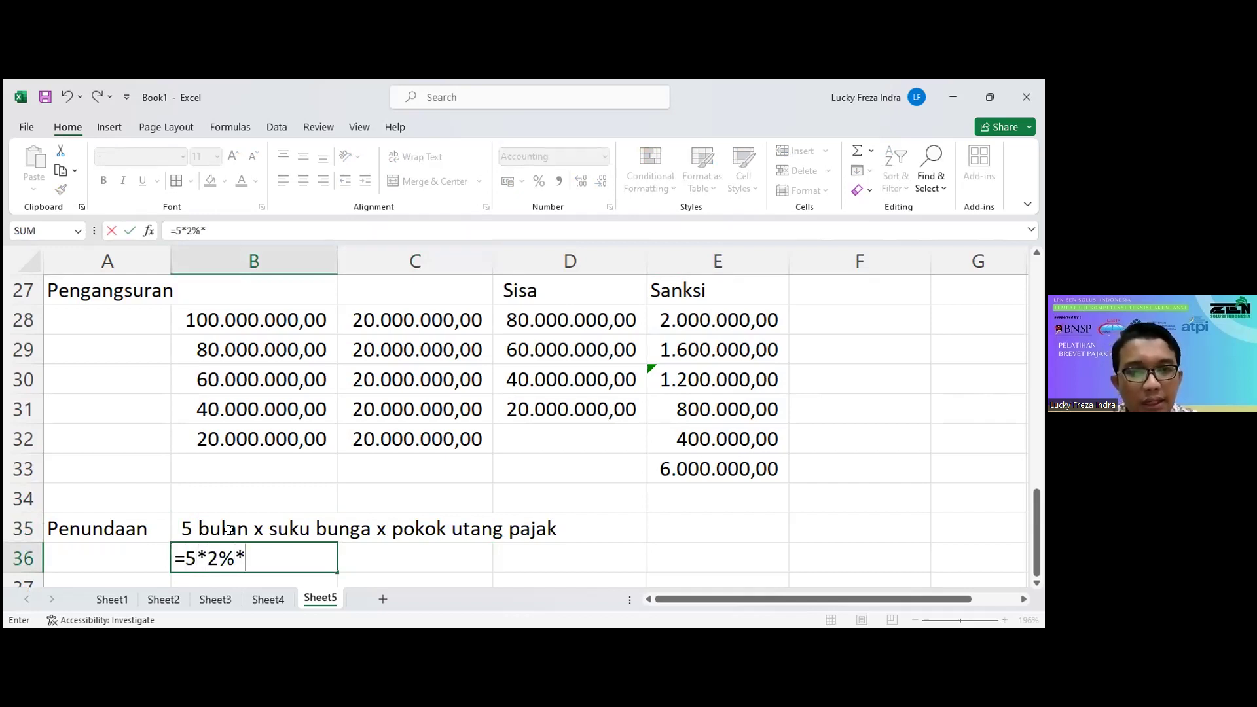
type("10000")
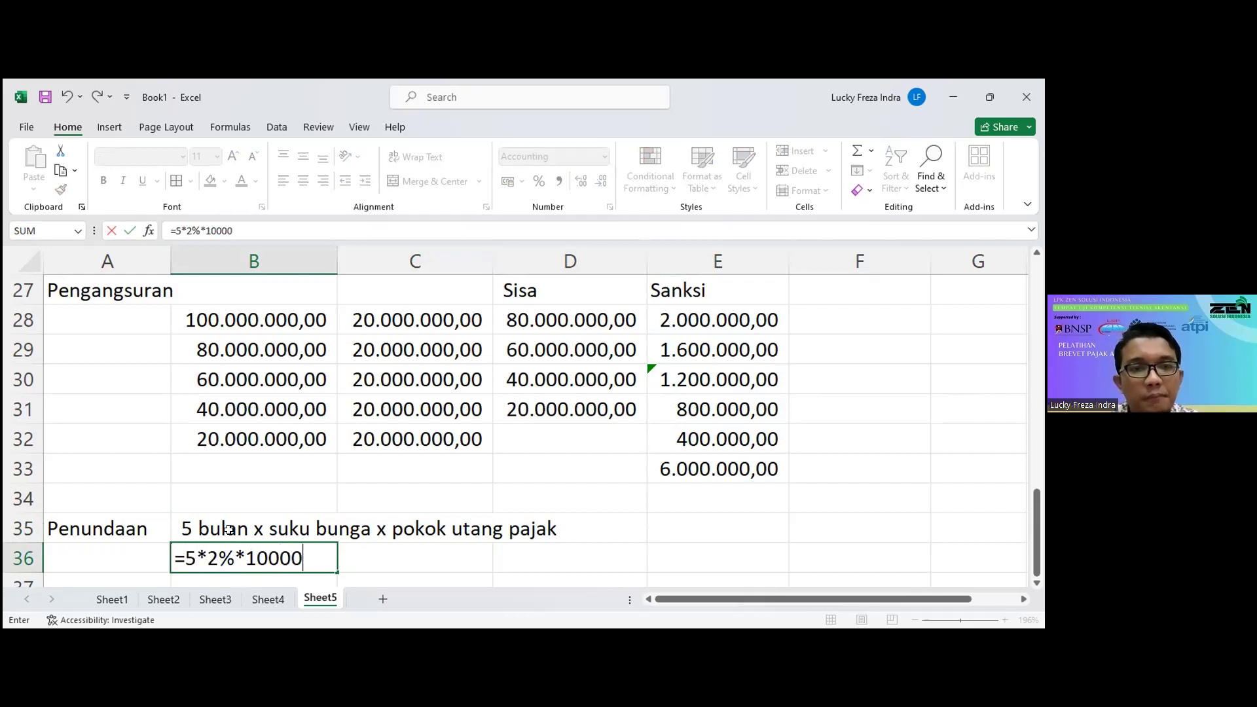
type("0000")
key("Return")
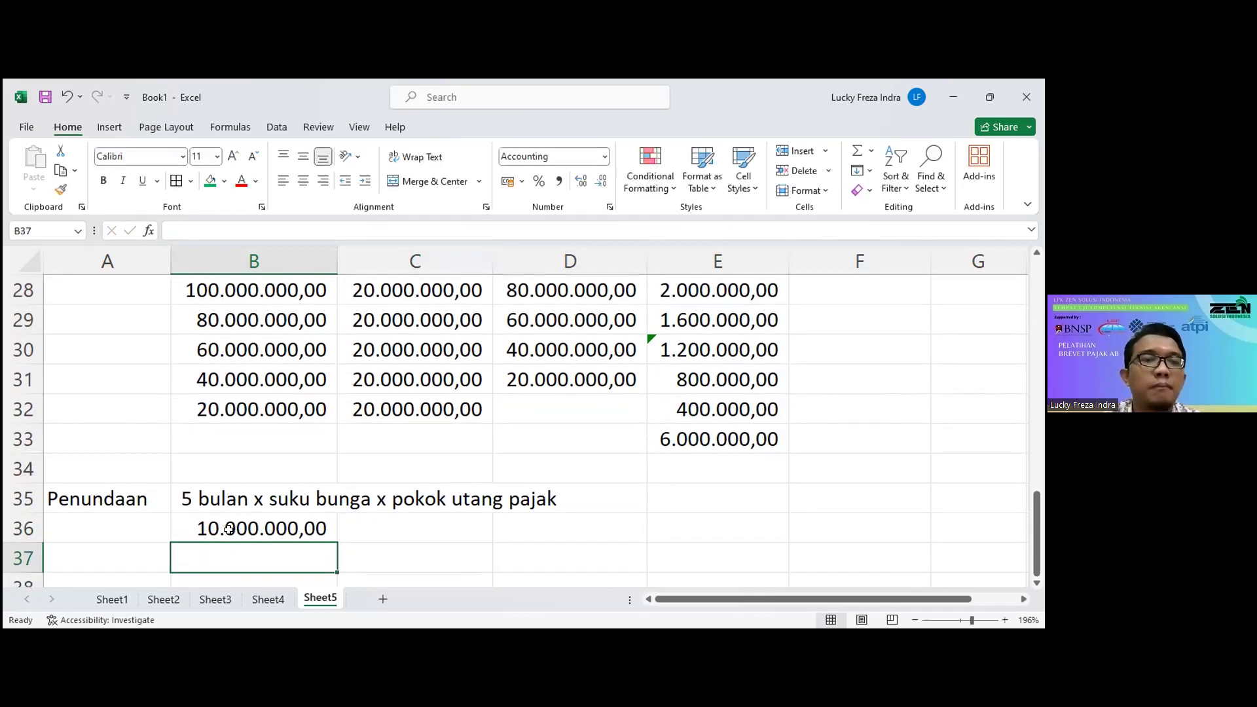
left_click(228, 529)
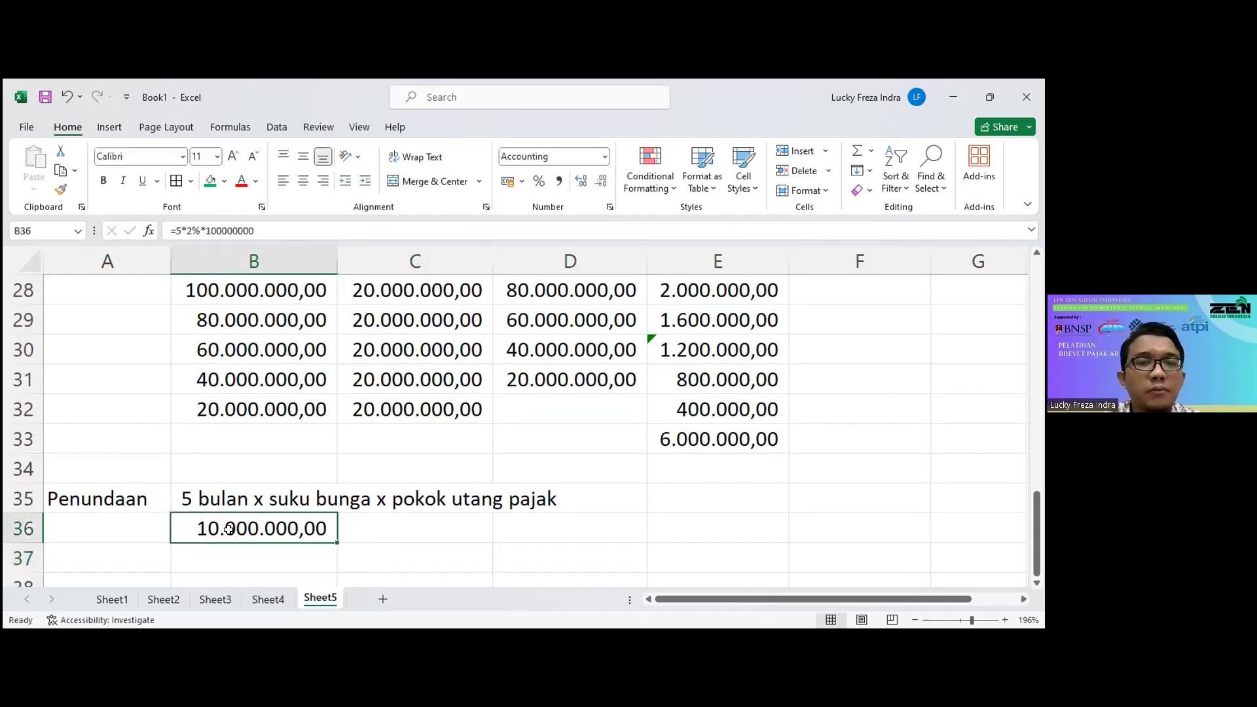
Fill the sanction total E33 and the postponement result B36 green.
left_click(718, 434)
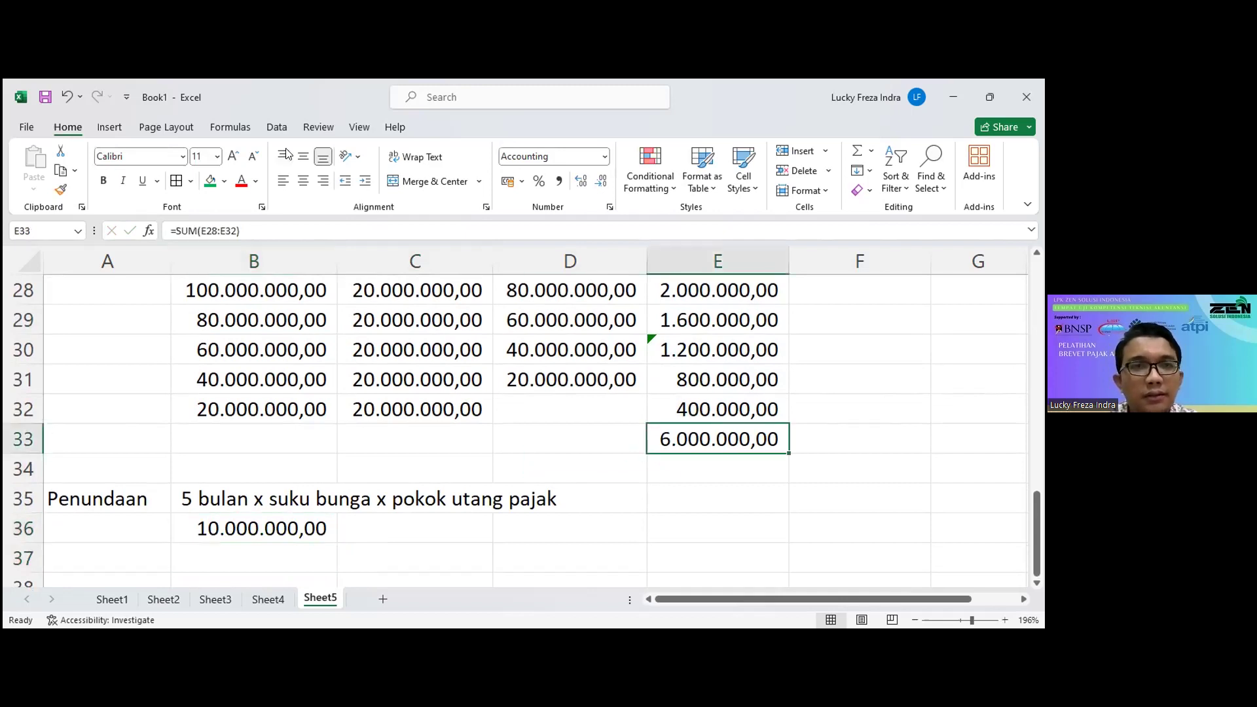
left_click(211, 182)
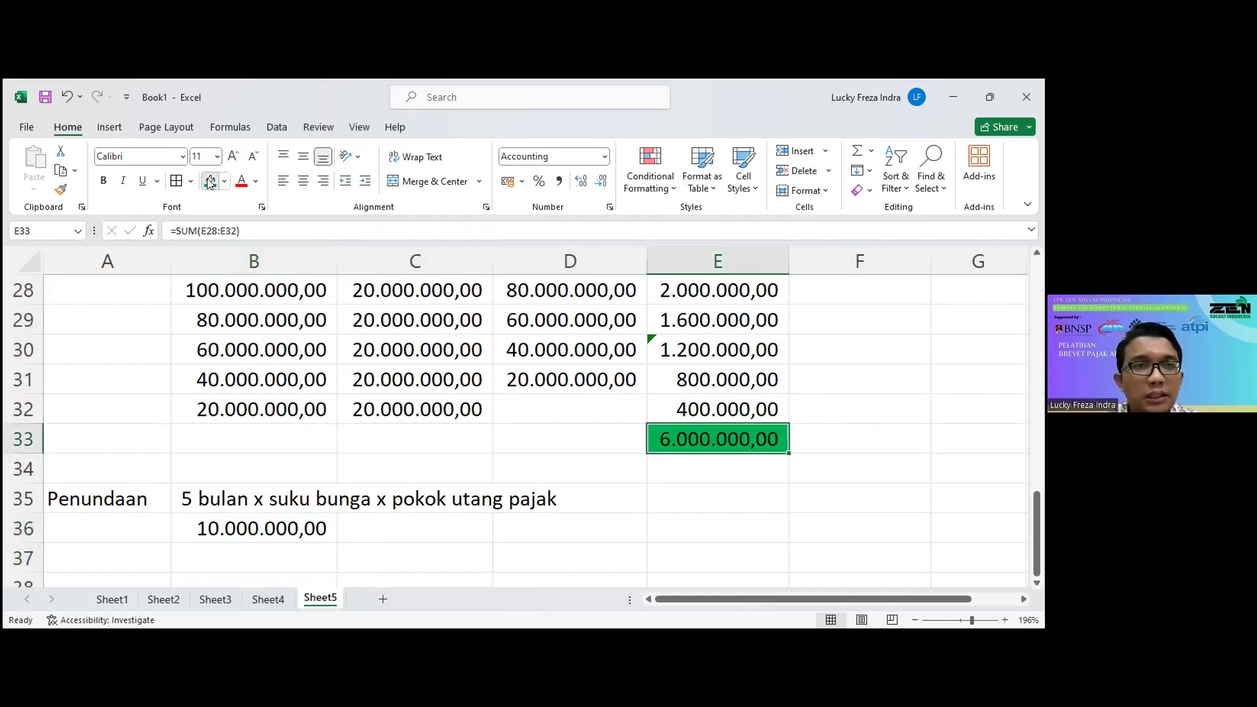
left_click(248, 524)
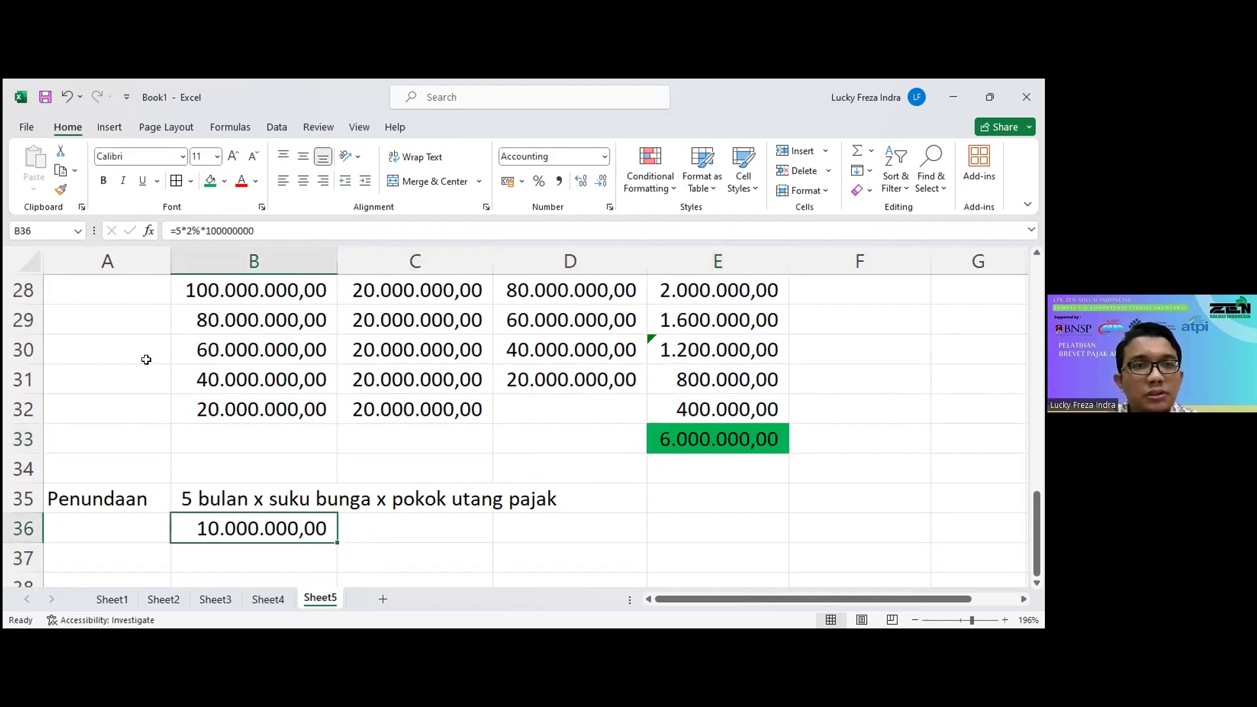
left_click(211, 183)
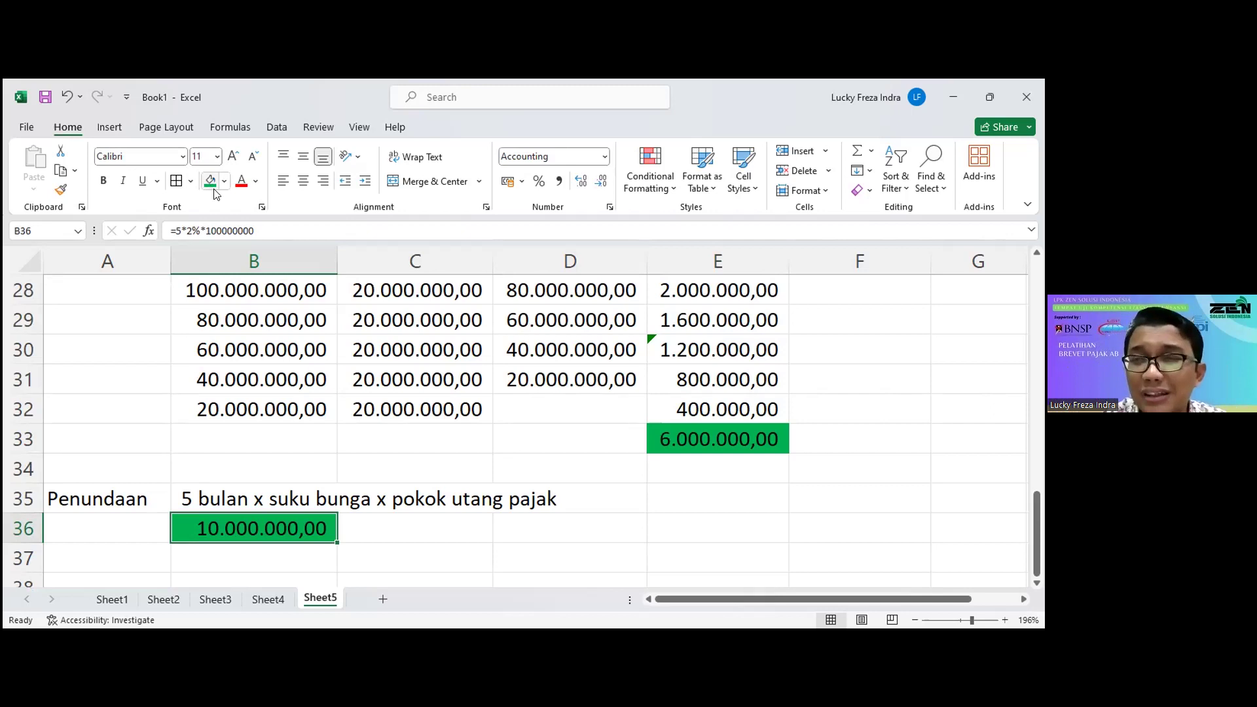
left_click(663, 441)
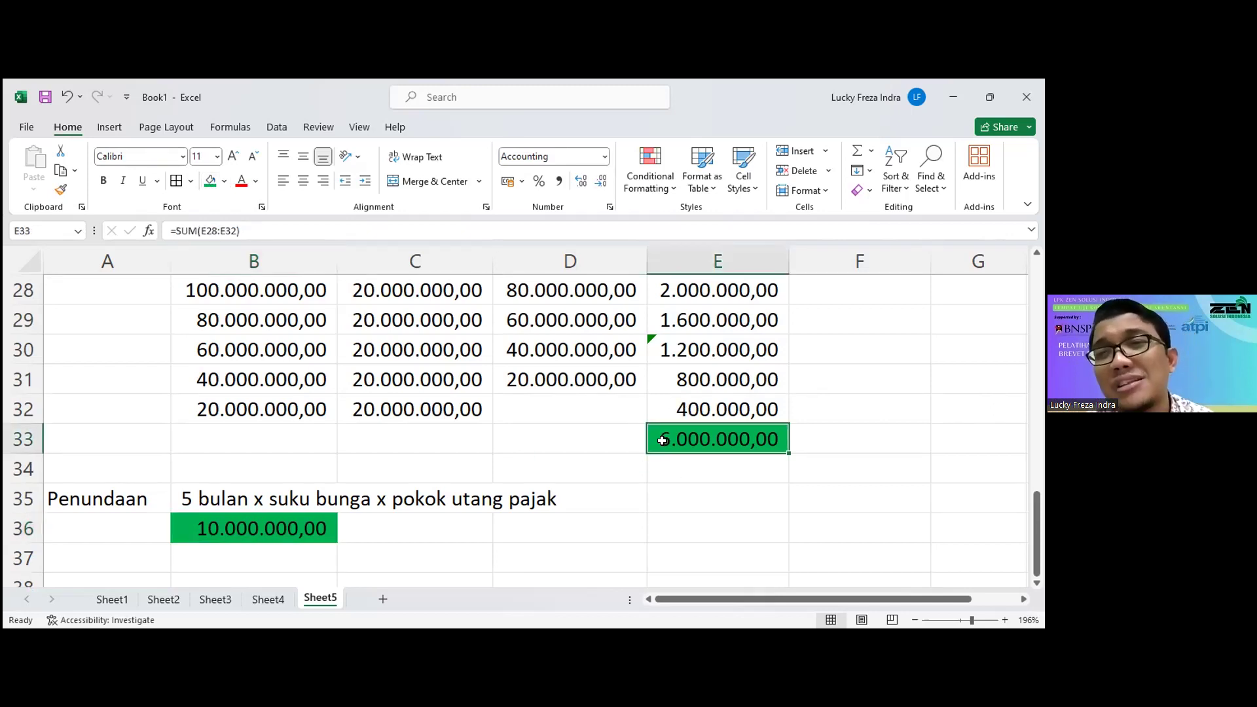